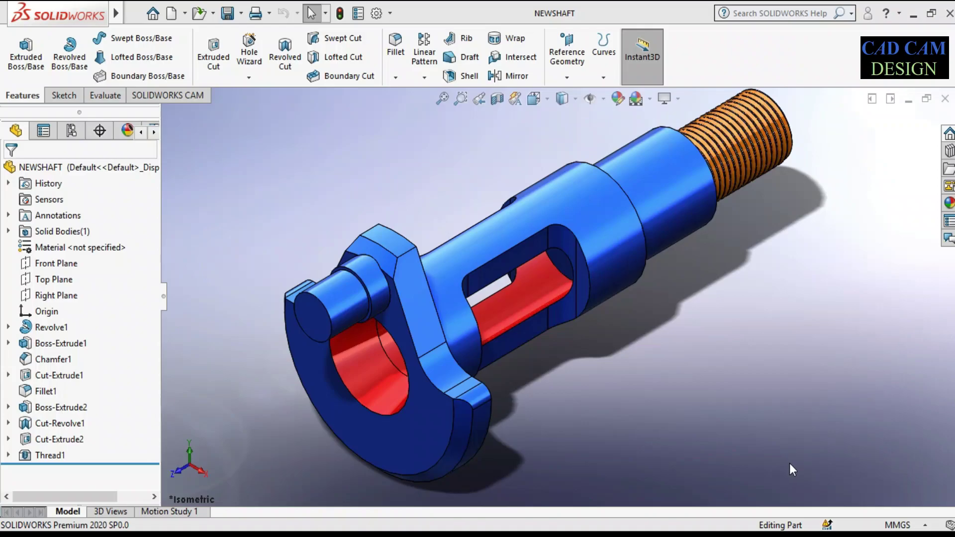
Step: Orbit and spin the existing shaft model to inspect it from several angles
{"action": "key", "text": "f"}
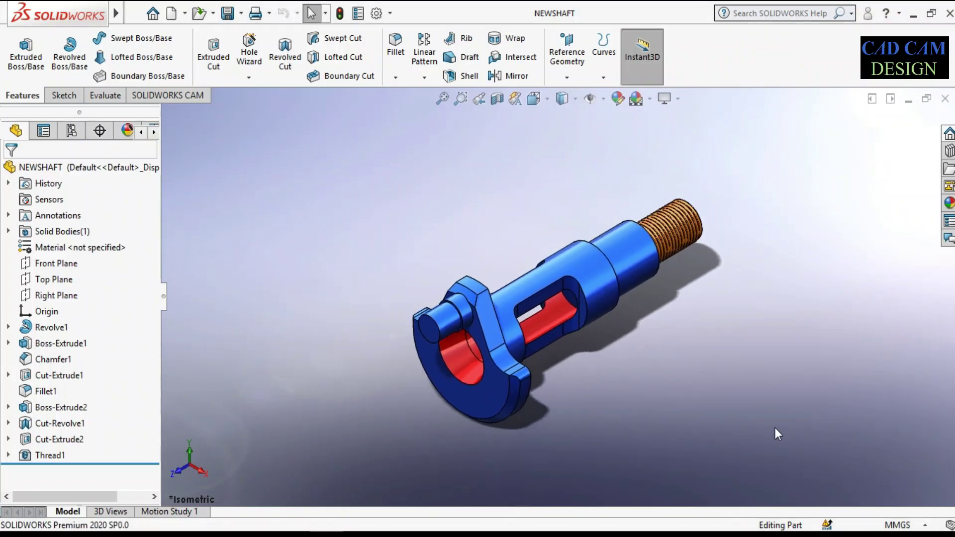
{"action": "mouse_move", "coordinate": [753, 462]}
{"action": "middle_mouse_down"}
{"action": "mouse_move", "coordinate": [479, 420]}
{"action": "mouse_move", "coordinate": [342, 425]}
{"action": "mouse_move", "coordinate": [371, 372]}
{"action": "mouse_move", "coordinate": [433, 351]}
{"action": "mouse_move", "coordinate": [356, 393]}
{"action": "middle_mouse_up"}
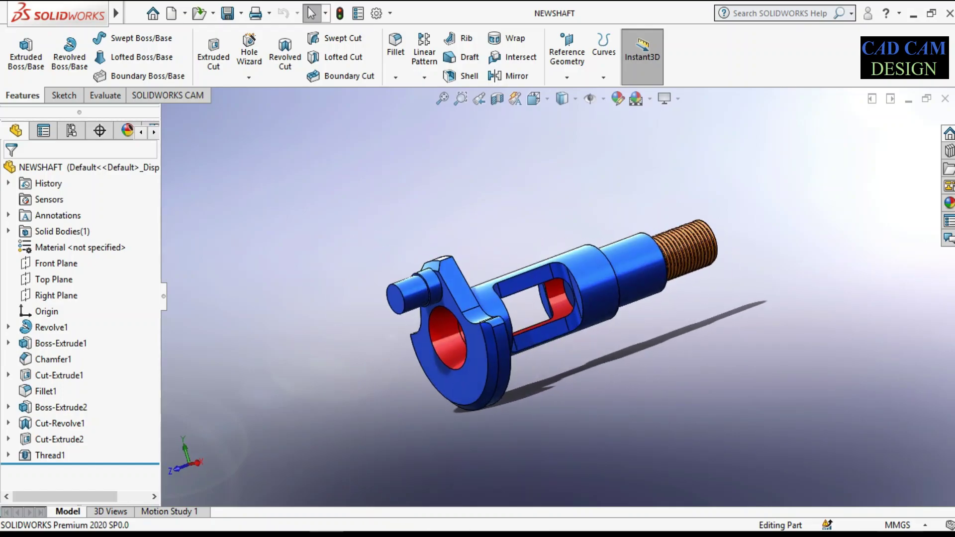
{"action": "key", "text": "Left"}
{"action": "key", "text": "Left"}
{"action": "key", "text": "Left"}
{"action": "key", "text": "Left"}
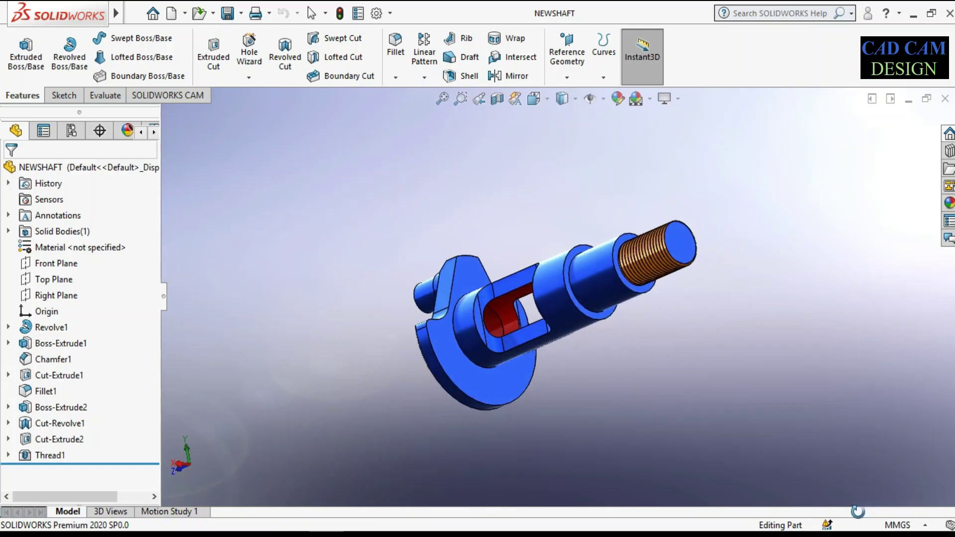
{"action": "key", "text": "Left"}
{"action": "key", "text": "Left"}
{"action": "key", "text": "Left"}
{"action": "key", "text": "Left"}
{"action": "key", "text": "Left"}
{"action": "key", "text": "Left"}
{"action": "key", "text": "Left"}
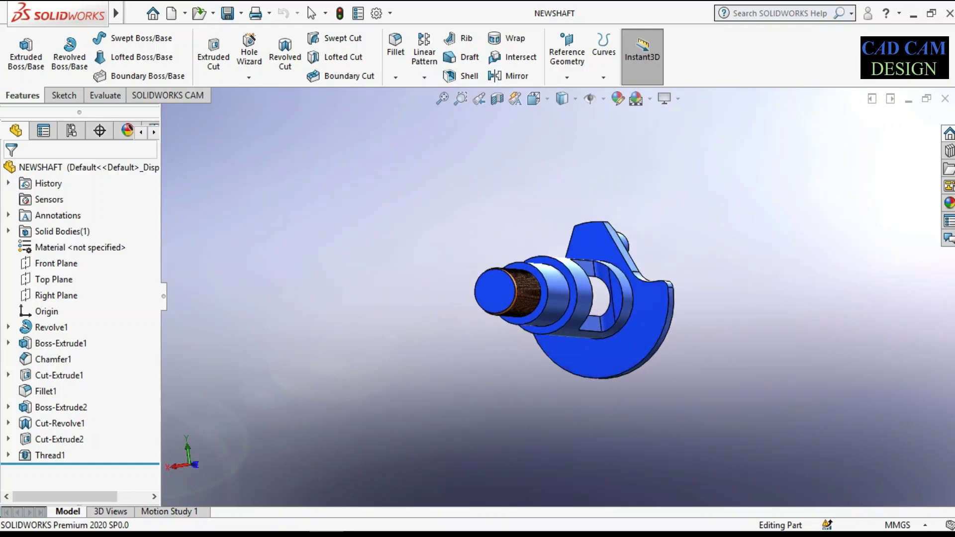
{"action": "key", "text": "Left"}
{"action": "key", "text": "Left"}
{"action": "key", "text": "Left"}
{"action": "key", "text": "Left"}
{"action": "key", "text": "Left"}
{"action": "key", "text": "Left"}
{"action": "key", "text": "Left"}
{"action": "key", "text": "Left"}
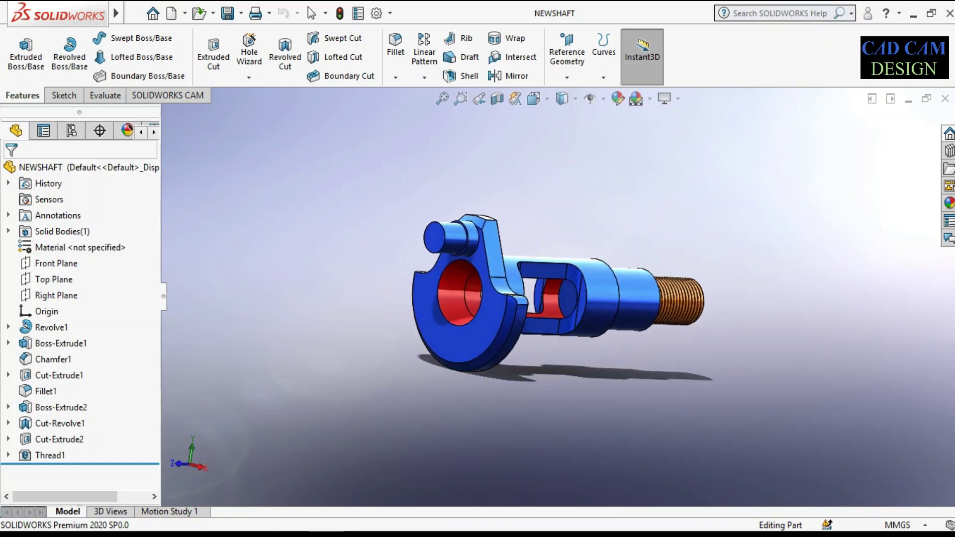
{"action": "key", "text": "Left"}
{"action": "key", "text": "Left"}
{"action": "key", "text": "Left"}
{"action": "key", "text": "Left"}
{"action": "key", "text": "Left"}
{"action": "key", "text": "Left"}
{"action": "key", "text": "Left"}
{"action": "key", "text": "Left"}
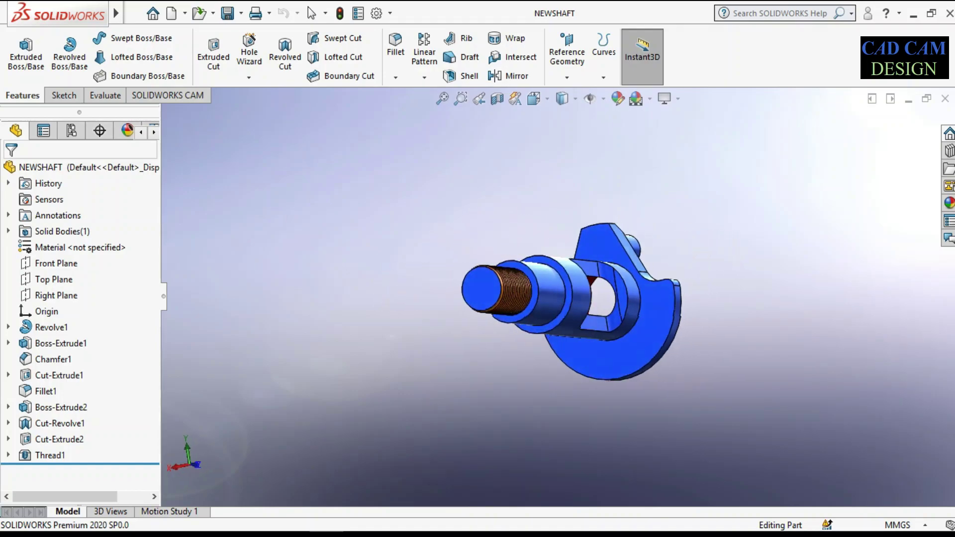
{"action": "key", "text": "Left"}
{"action": "key", "text": "Left"}
{"action": "key", "text": "Left"}
{"action": "key", "text": "Left"}
{"action": "key", "text": "Left"}
{"action": "key", "text": "Left"}
{"action": "key", "text": "Left"}
{"action": "key", "text": "Left"}
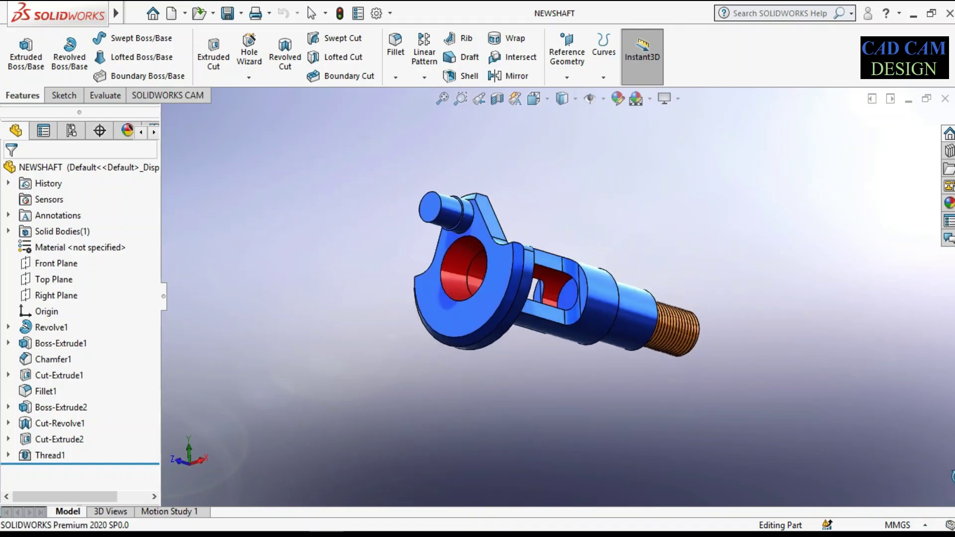
{"action": "key", "text": "Left"}
{"action": "key", "text": "Left"}
{"action": "key", "text": "Down"}
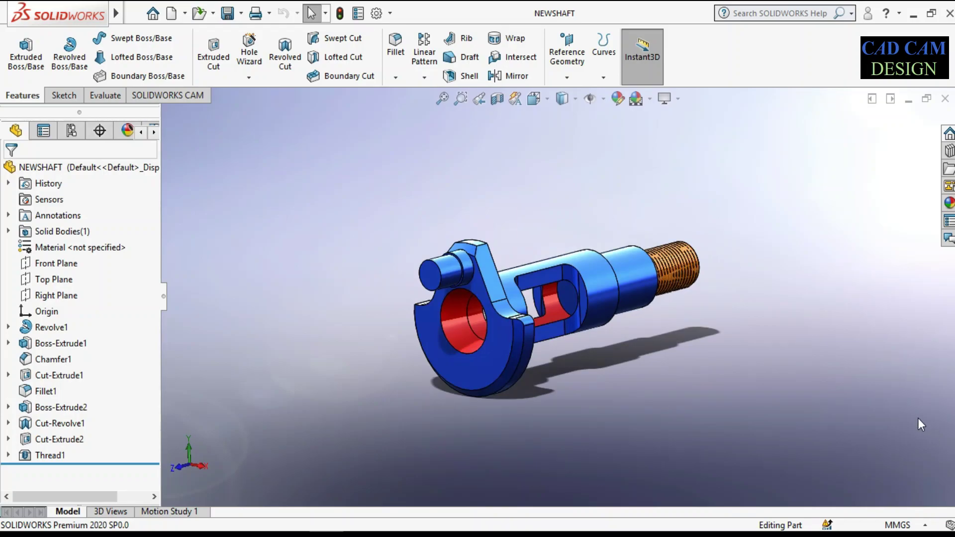
{"action": "middle_click_drag", "start_coordinate": [919, 423], "coordinate": [906, 431]}
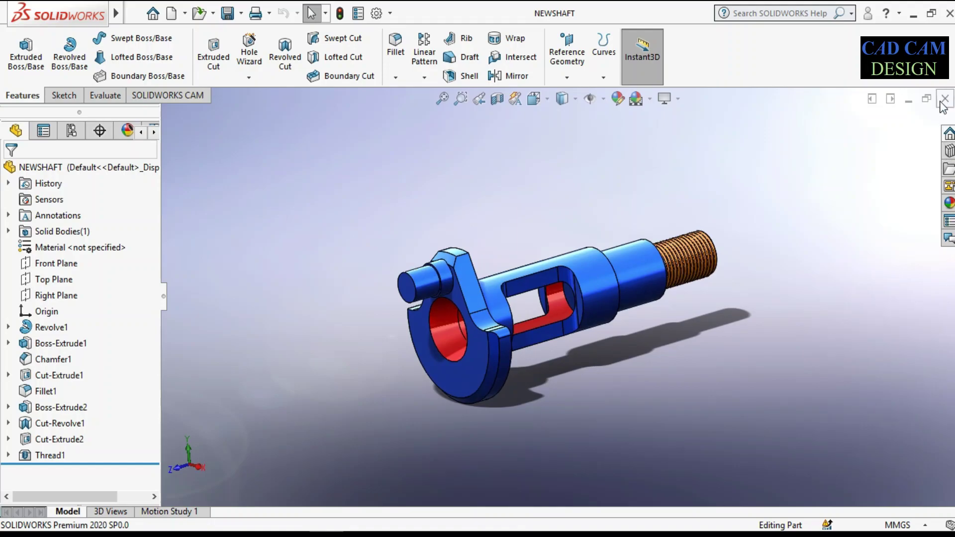
Step: Check the reference drawing in Paint, then create a new part document, Part1
{"action": "key", "text": "alt+Tab"}
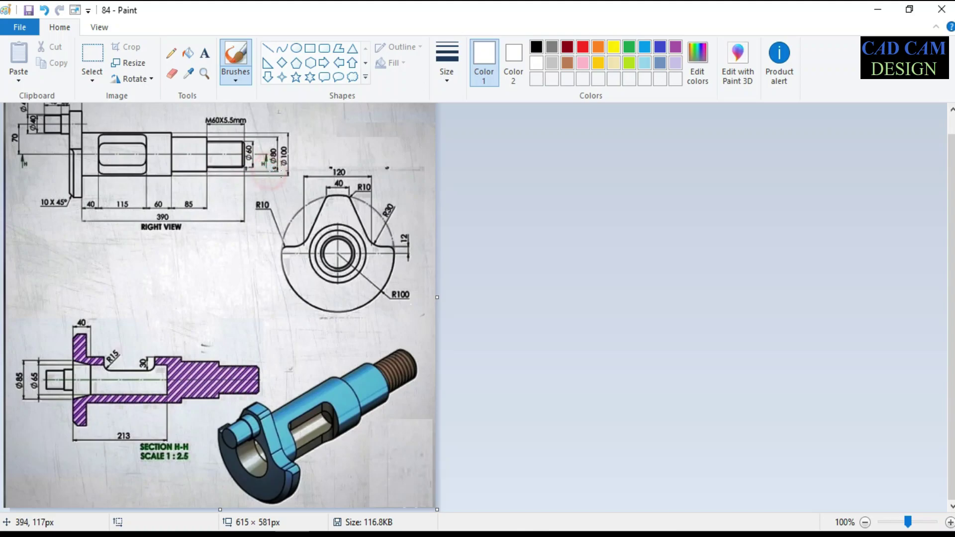
{"action": "left_click", "coordinate": [882, 9]}
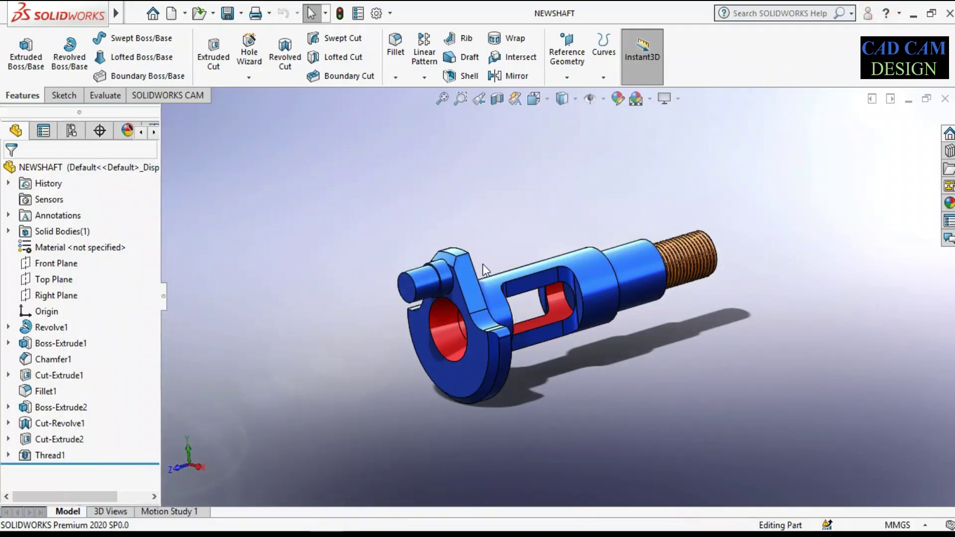
{"action": "left_click", "coordinate": [172, 13]}
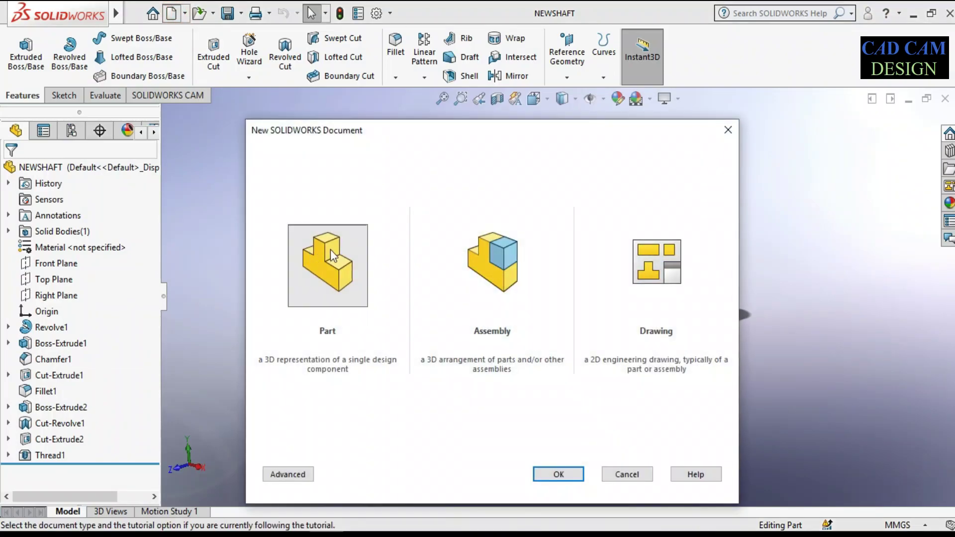
{"action": "double_click", "coordinate": [324, 250]}
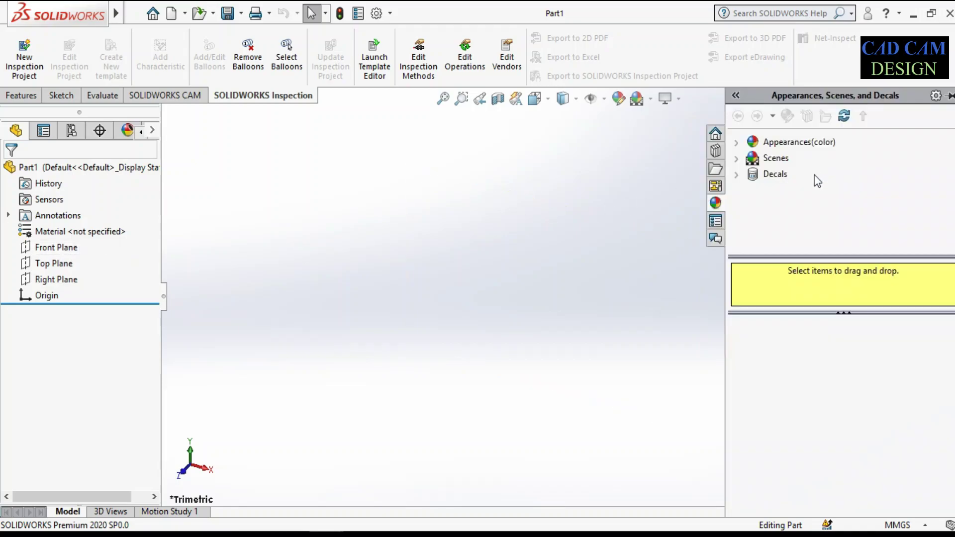
Step: Browse the Appearances, Scenes and Decals pane down to the Studio Scenes previews
{"action": "left_click", "coordinate": [750, 177]}
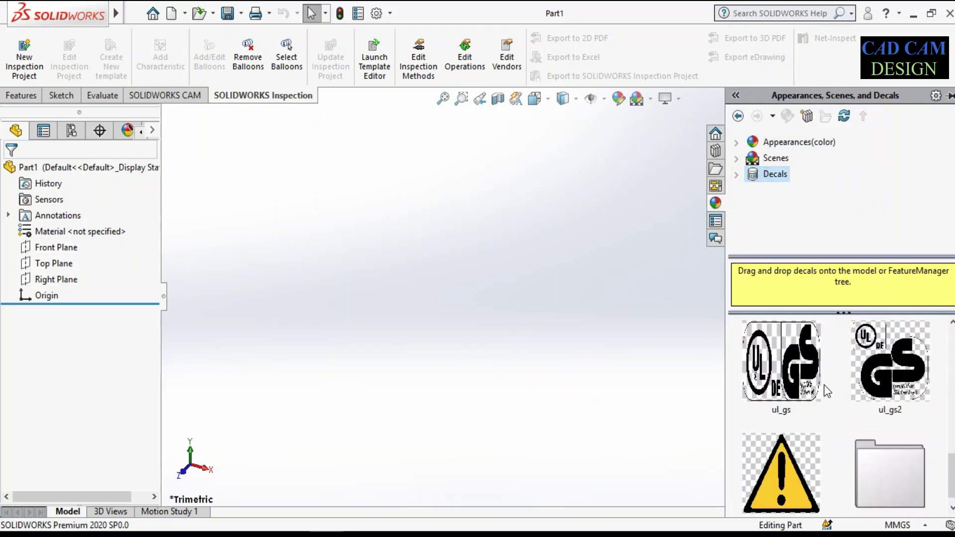
{"action": "left_click", "coordinate": [734, 176]}
{"action": "left_click", "coordinate": [784, 190]}
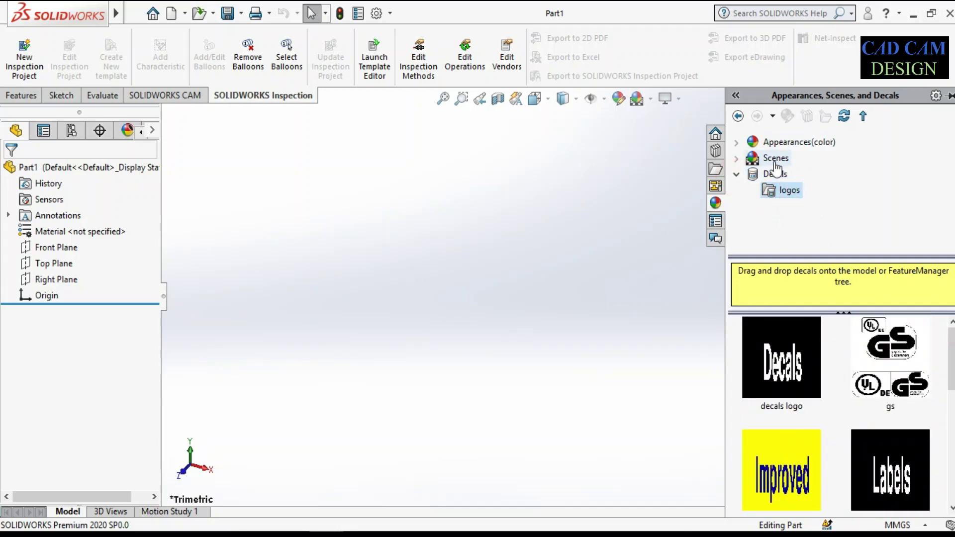
{"action": "left_click", "coordinate": [736, 158]}
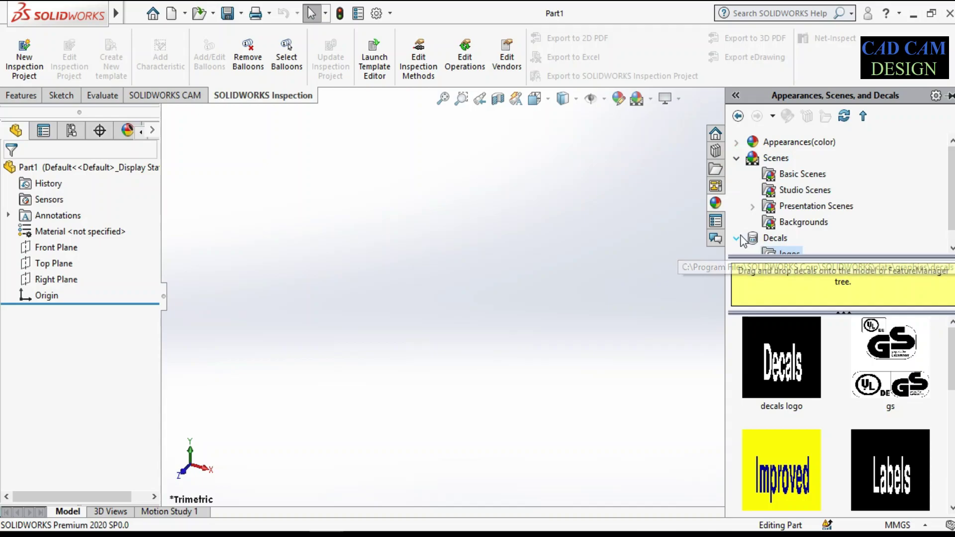
{"action": "left_click", "coordinate": [738, 238]}
{"action": "left_click", "coordinate": [737, 142]}
{"action": "scroll", "coordinate": [796, 199], "scroll_direction": "down", "scroll_amount": 5}
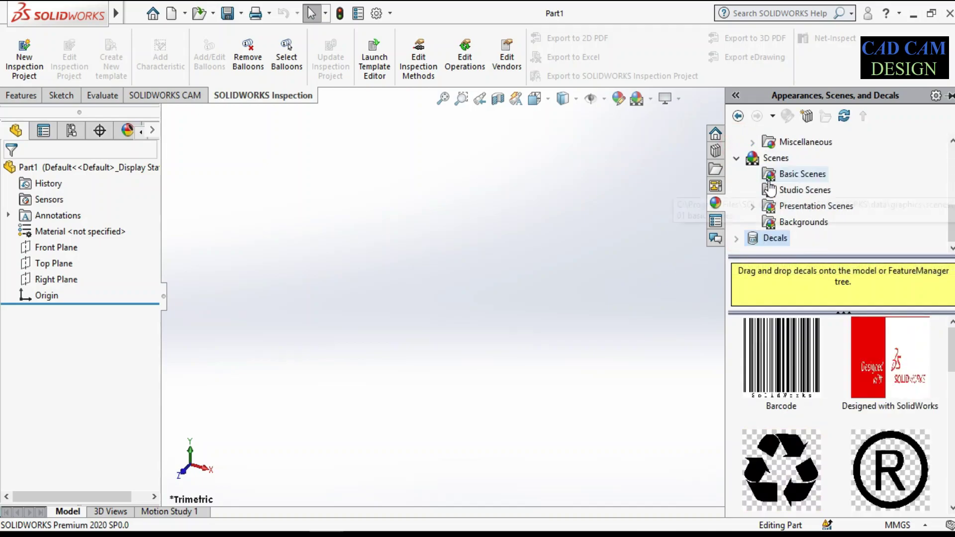
{"action": "left_click", "coordinate": [801, 190]}
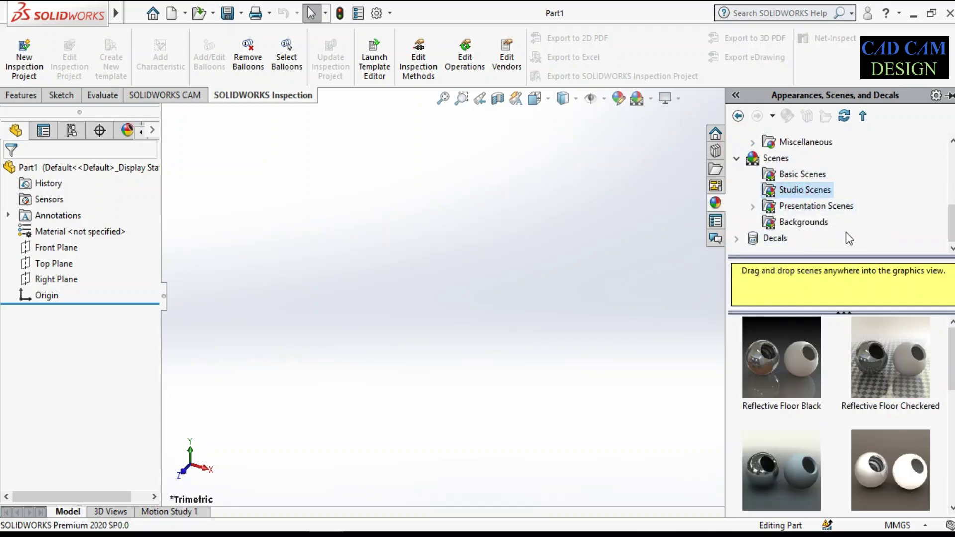
{"action": "scroll", "coordinate": [874, 379], "scroll_direction": "down", "scroll_amount": 3}
Step: Apply the Light Cards studio scene as the background and hide the pane
{"action": "double_click", "coordinate": [809, 380]}
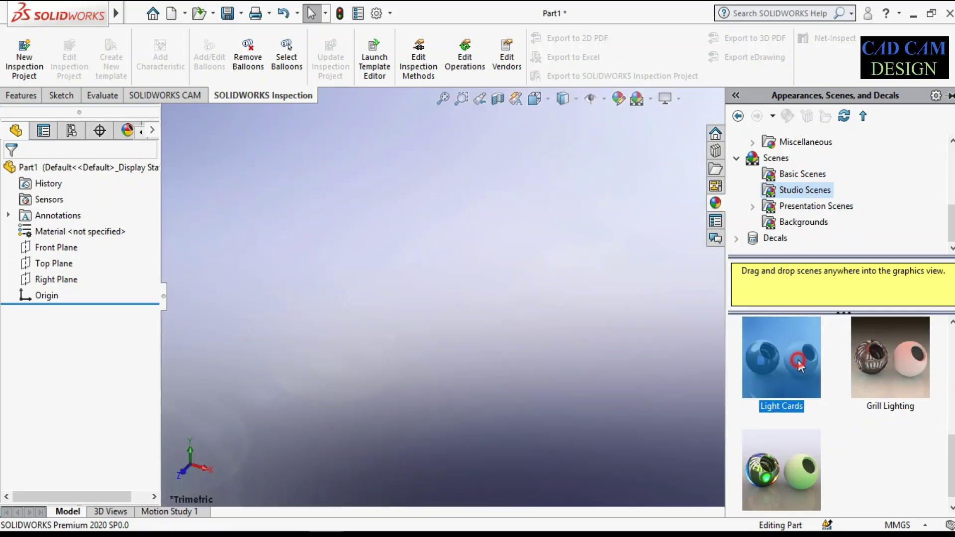
{"action": "left_click", "coordinate": [737, 160]}
{"action": "scroll", "coordinate": [776, 189], "scroll_direction": "up", "scroll_amount": 5}
{"action": "left_click", "coordinate": [736, 142]}
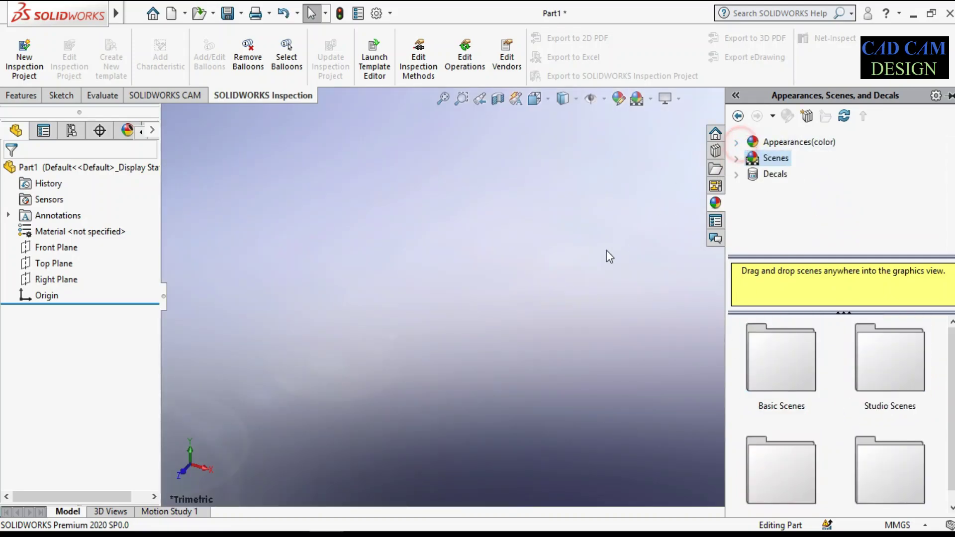
{"action": "left_click", "coordinate": [596, 256]}
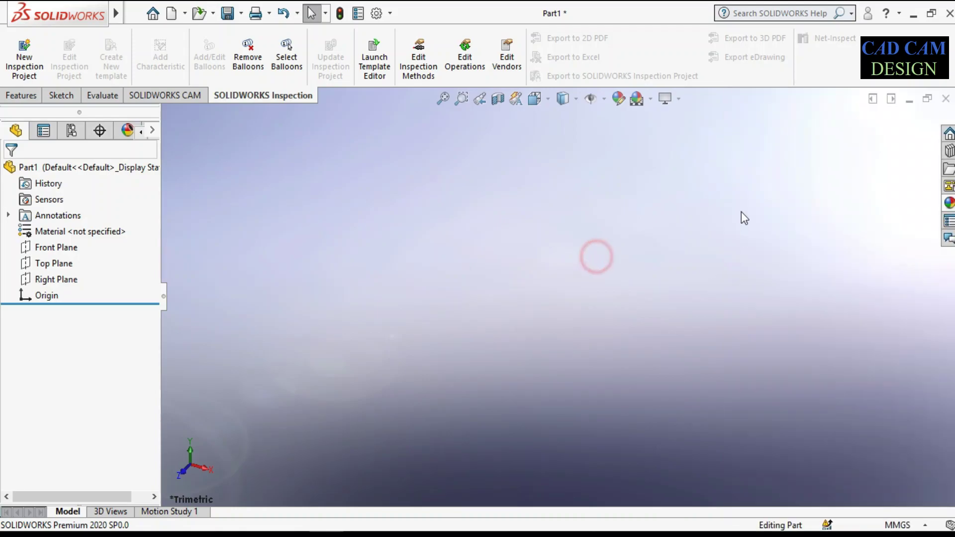
Step: Start a new sketch, Sketch1, on the Right Plane
{"action": "left_click", "coordinate": [52, 279]}
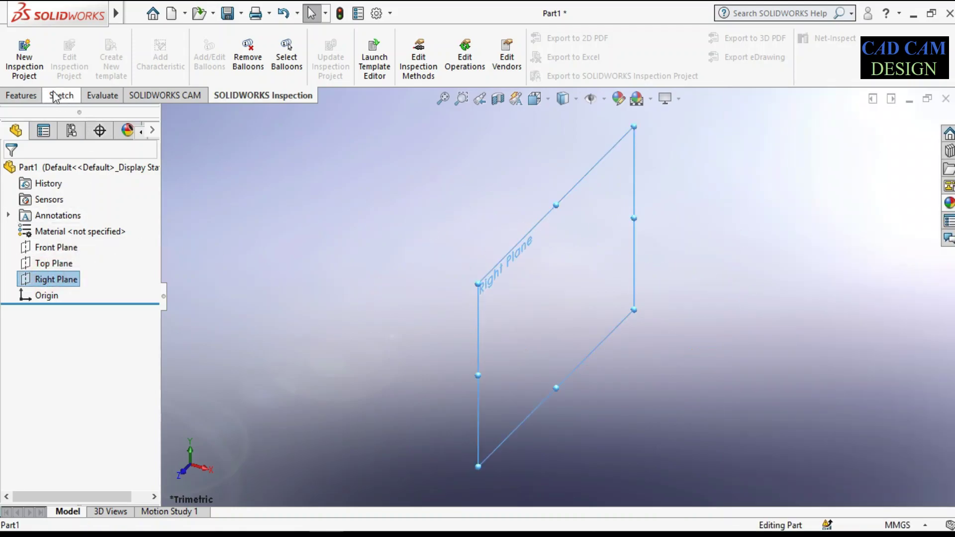
{"action": "left_click", "coordinate": [37, 95]}
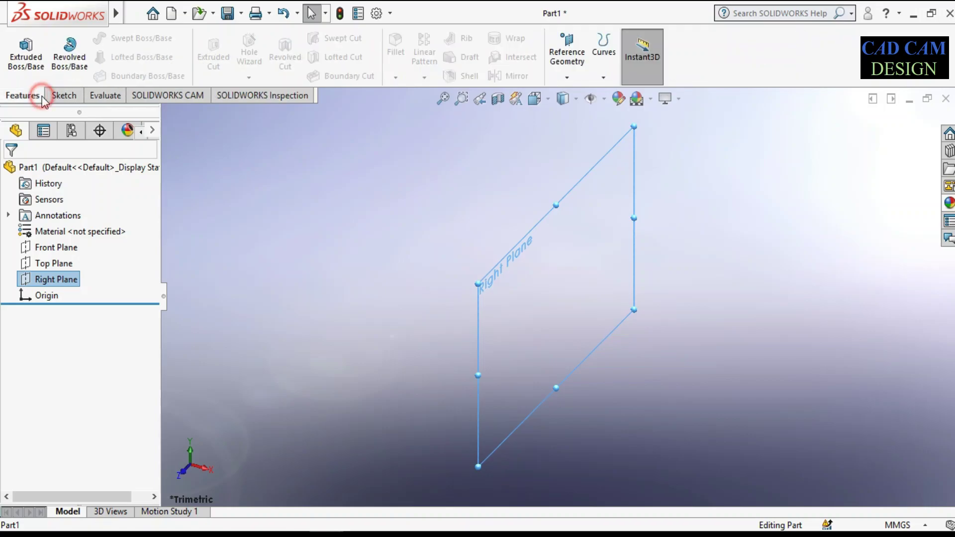
{"action": "left_click", "coordinate": [73, 63]}
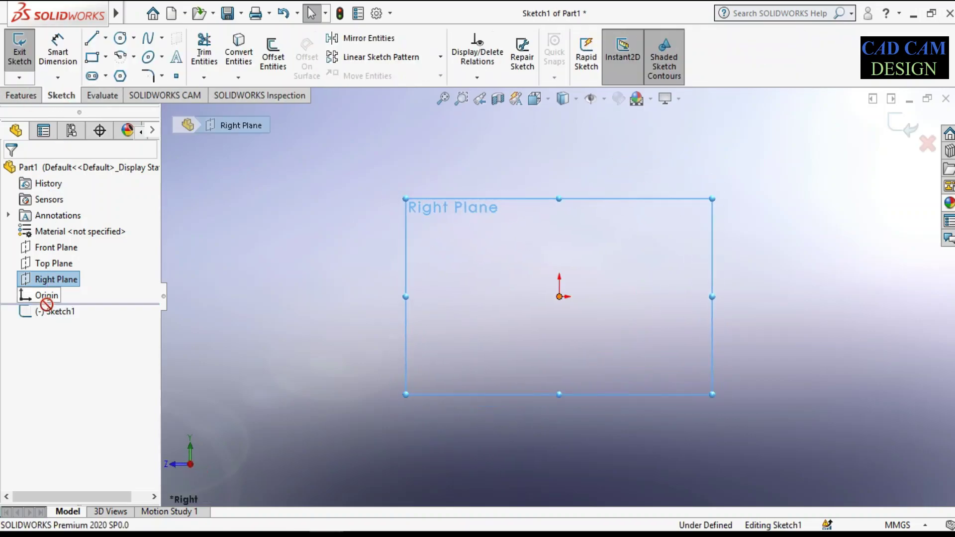
{"action": "left_click", "coordinate": [47, 317]}
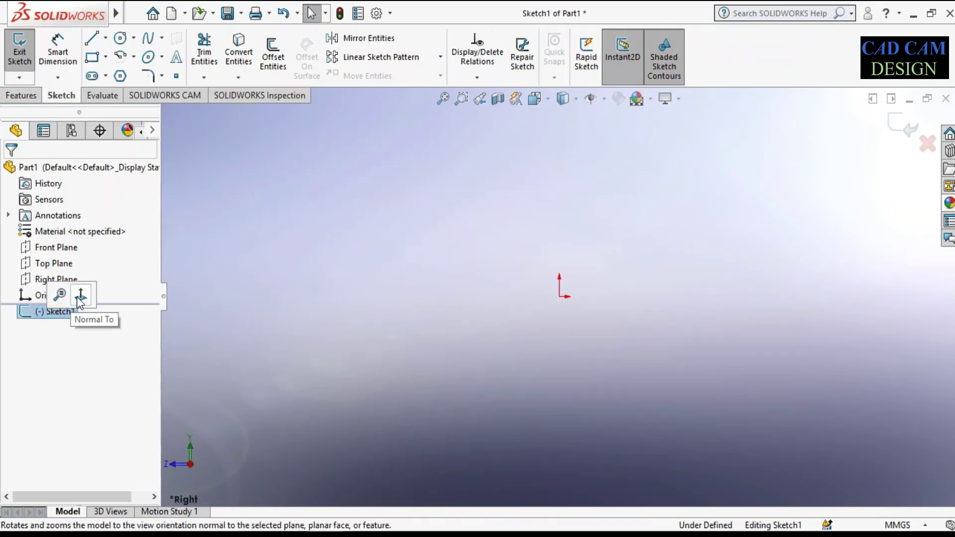
Step: Draw an infinite horizontal centerline through the origin
{"action": "left_click", "coordinate": [105, 38]}
{"action": "left_click", "coordinate": [113, 73]}
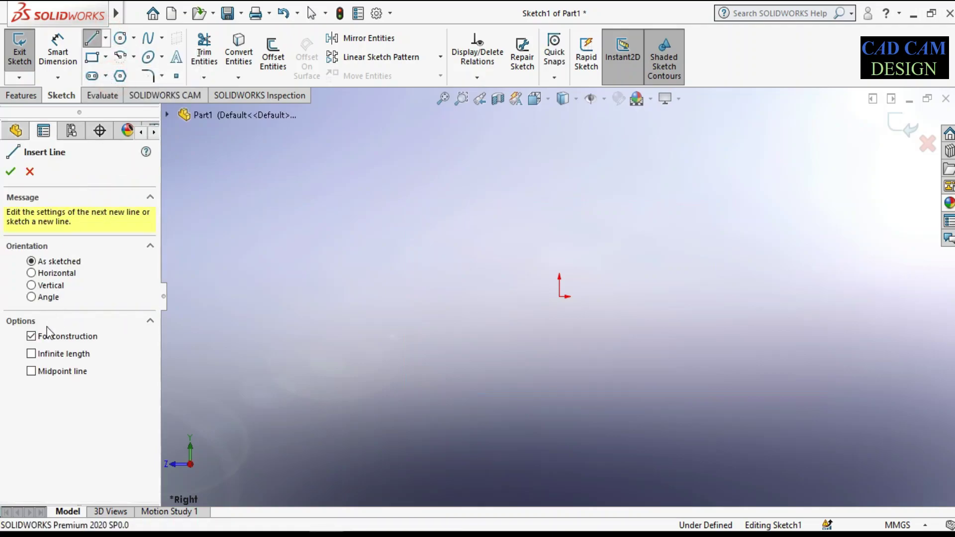
{"action": "left_click", "coordinate": [51, 354]}
{"action": "left_click", "coordinate": [559, 297]}
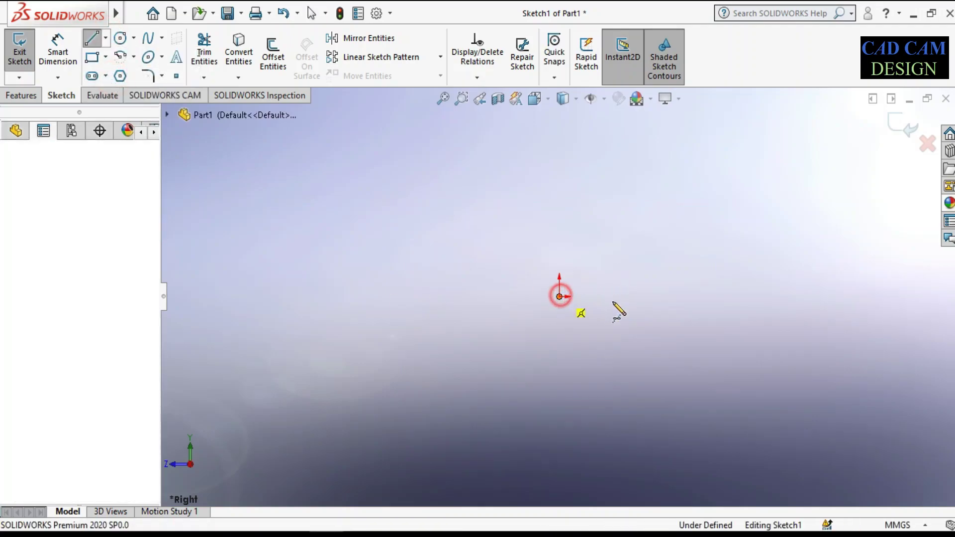
{"action": "left_click", "coordinate": [636, 296]}
{"action": "right_click", "coordinate": [629, 227]}
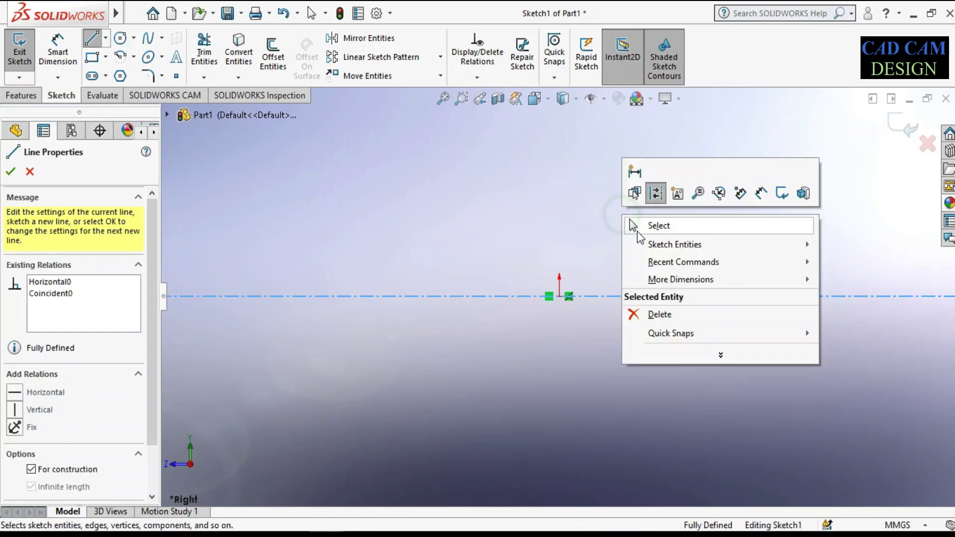
{"action": "left_click", "coordinate": [641, 223]}
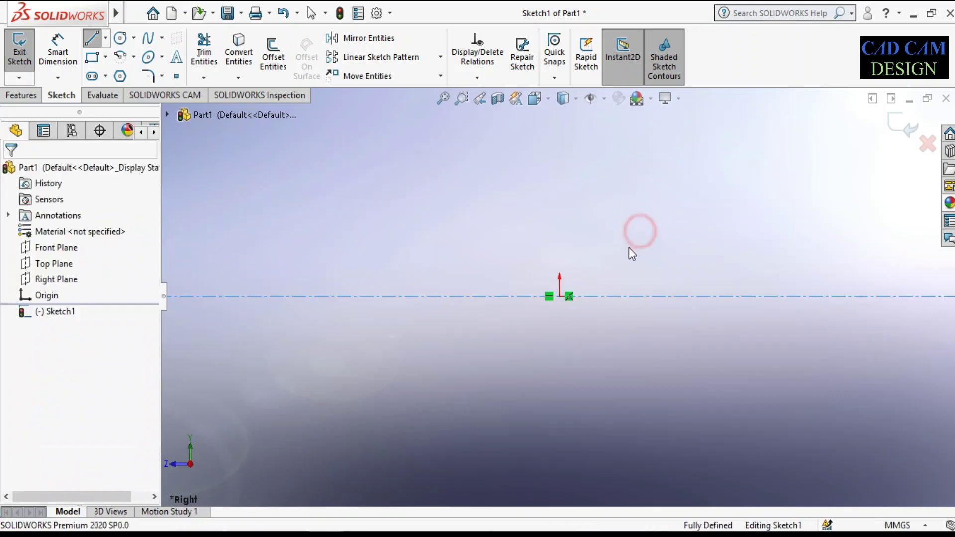
Step: Draw the stepped shaft outline from the origin, ending on the centerline
{"action": "left_click", "coordinate": [91, 38]}
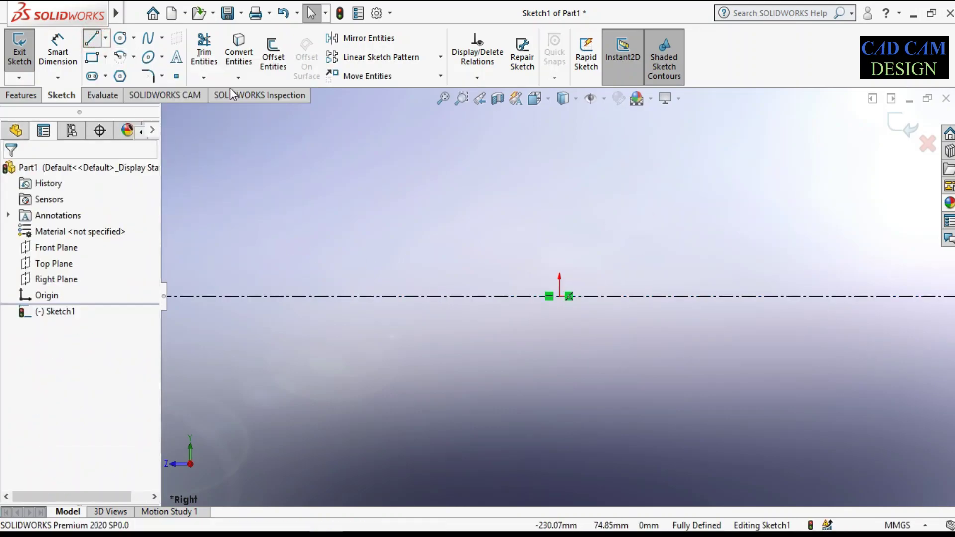
{"action": "left_click", "coordinate": [559, 297]}
{"action": "left_click", "coordinate": [561, 156]}
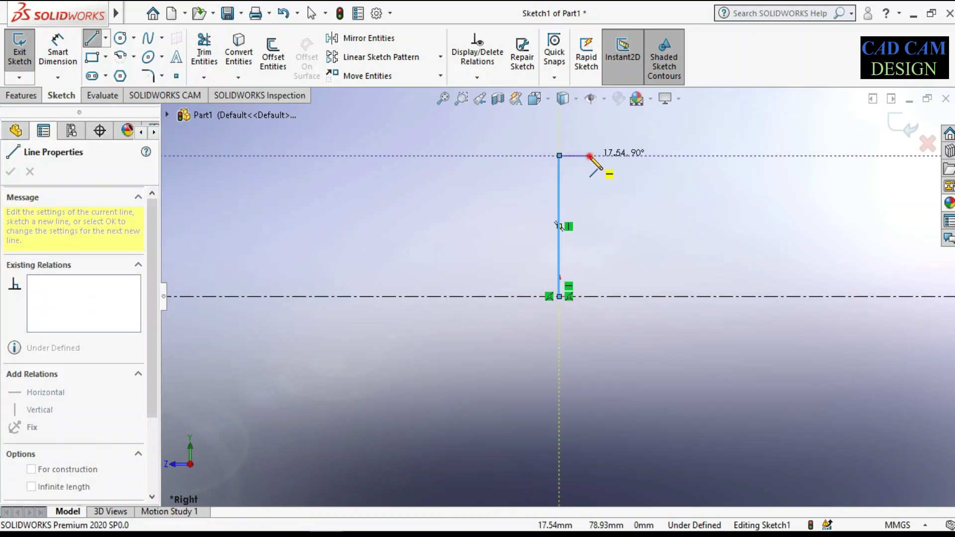
{"action": "left_click", "coordinate": [590, 155]}
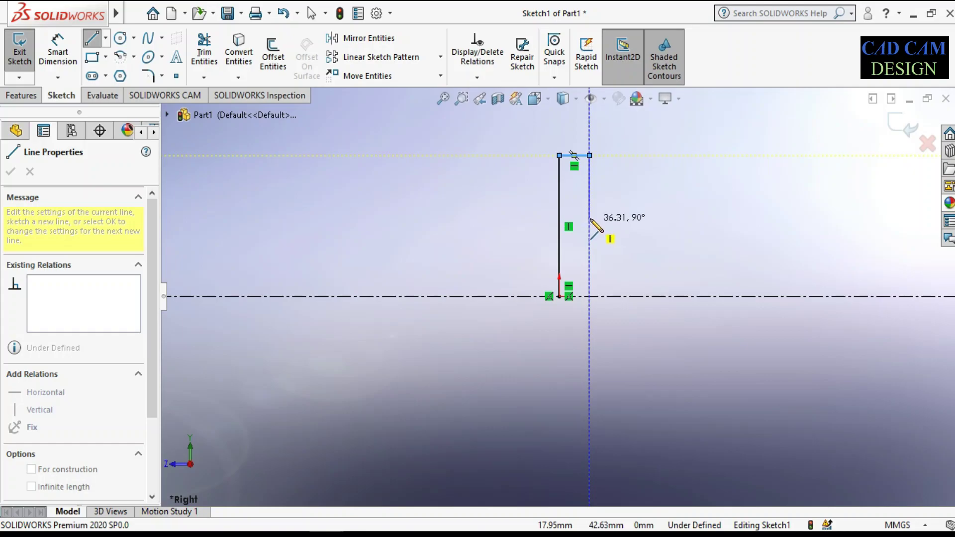
{"action": "left_click", "coordinate": [590, 198]}
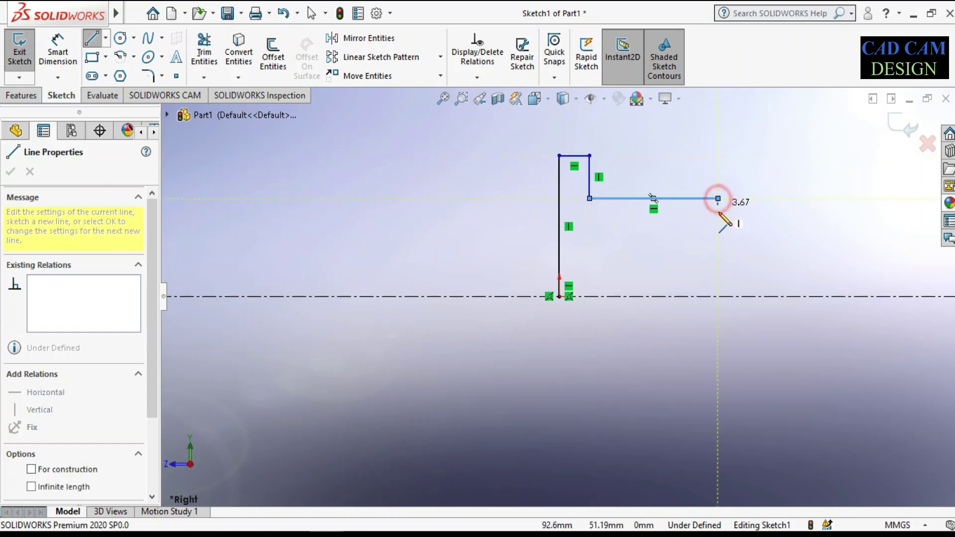
{"action": "left_click", "coordinate": [717, 199]}
{"action": "left_click", "coordinate": [718, 225]}
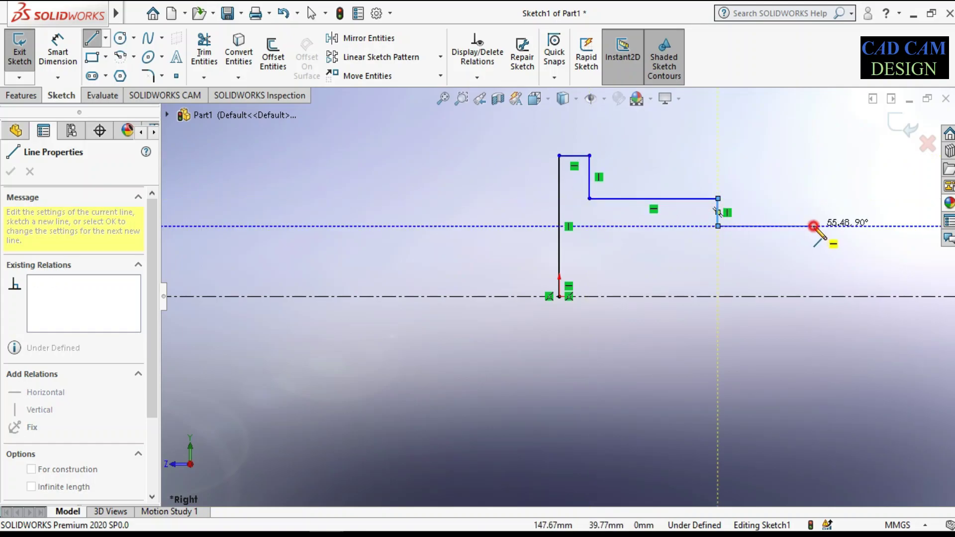
{"action": "left_click", "coordinate": [813, 226]}
{"action": "left_click", "coordinate": [880, 240]}
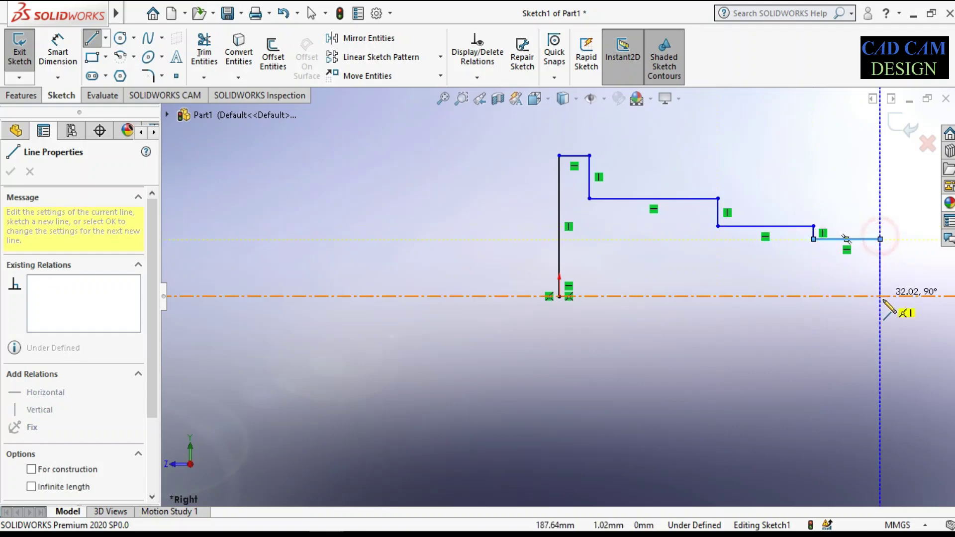
{"action": "left_click", "coordinate": [880, 296]}
{"action": "right_click", "coordinate": [889, 256]}
{"action": "left_click", "coordinate": [817, 254]}
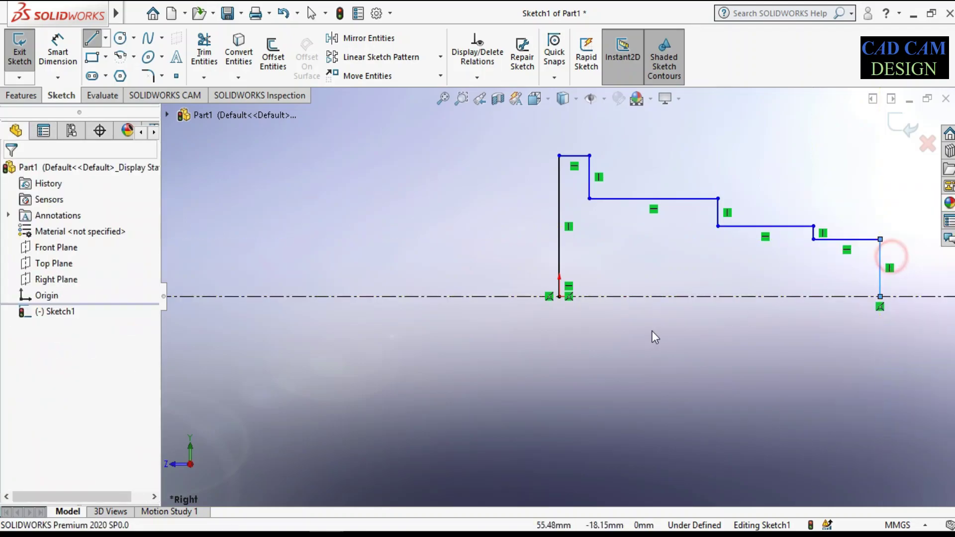
Step: Close the profile with a line along the centerline
{"action": "key", "text": "z"}
{"action": "key", "text": "f"}
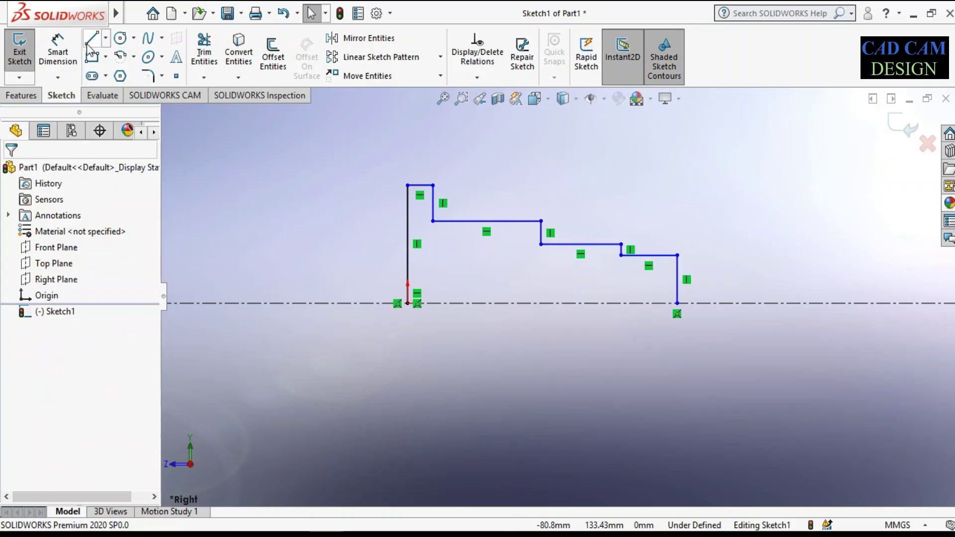
{"action": "left_click", "coordinate": [90, 41]}
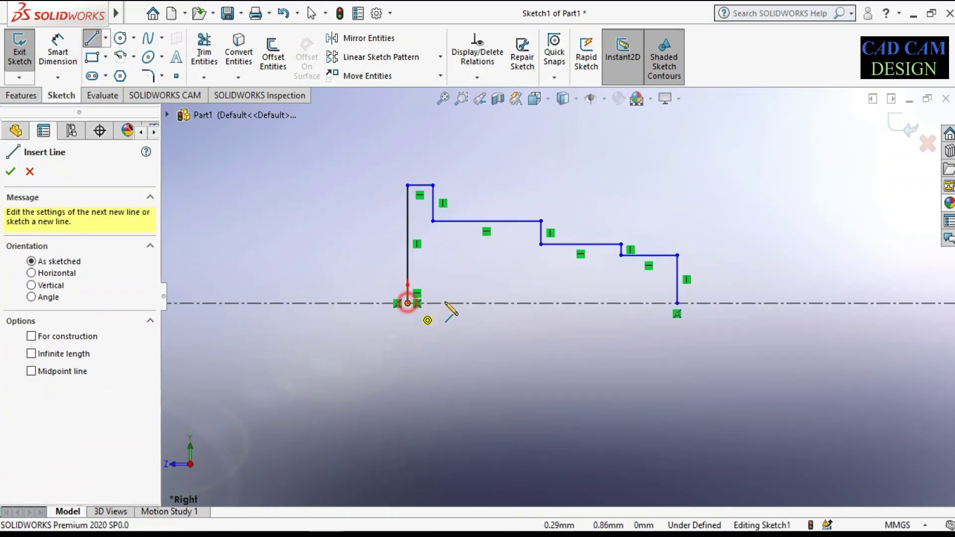
{"action": "left_click", "coordinate": [677, 303]}
{"action": "right_click", "coordinate": [761, 166]}
{"action": "left_click", "coordinate": [751, 165]}
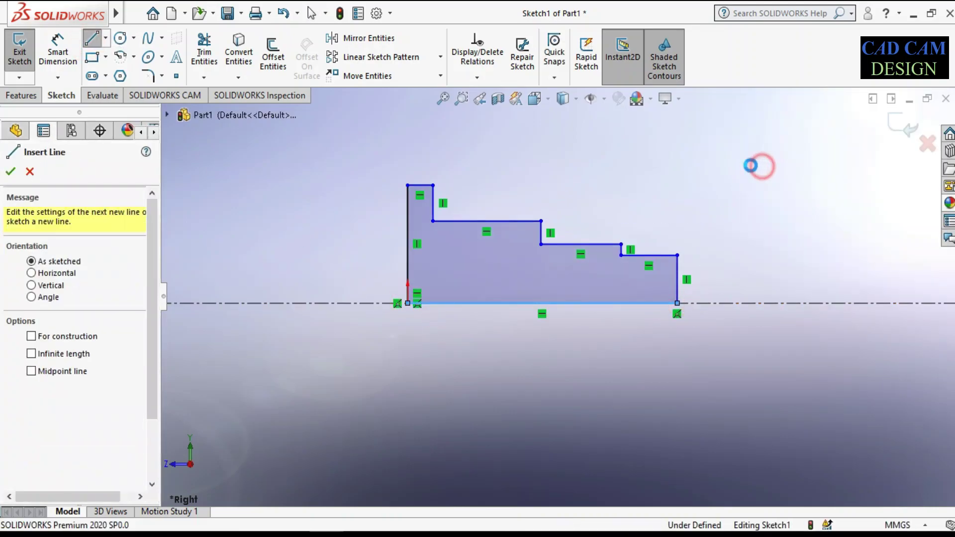
{"action": "scroll", "coordinate": [622, 230], "scroll_direction": "down", "scroll_amount": 2}
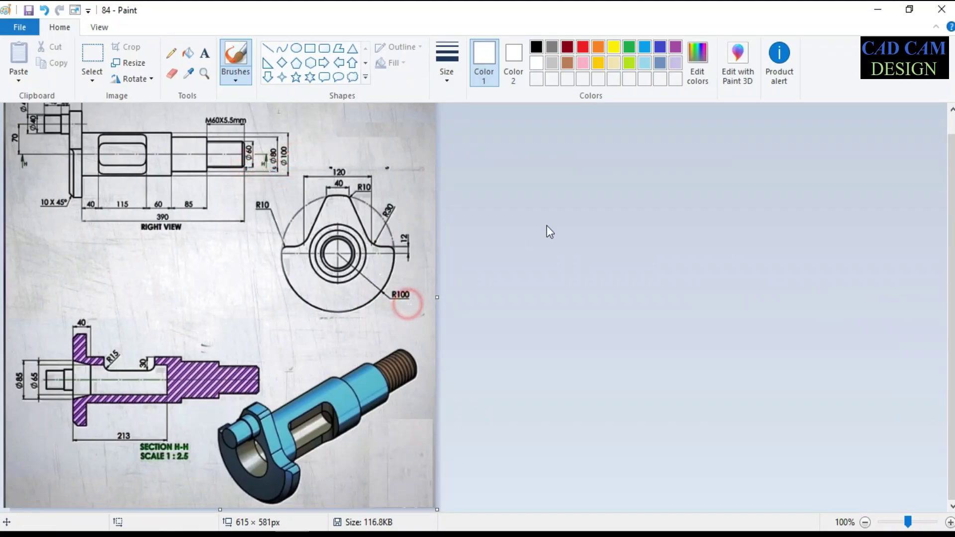
Step: Add a 78.93 length dimension to the left edge, then delete it
{"action": "left_click", "coordinate": [879, 7]}
{"action": "right_click_drag", "start_coordinate": [652, 384], "coordinate": [648, 293]}
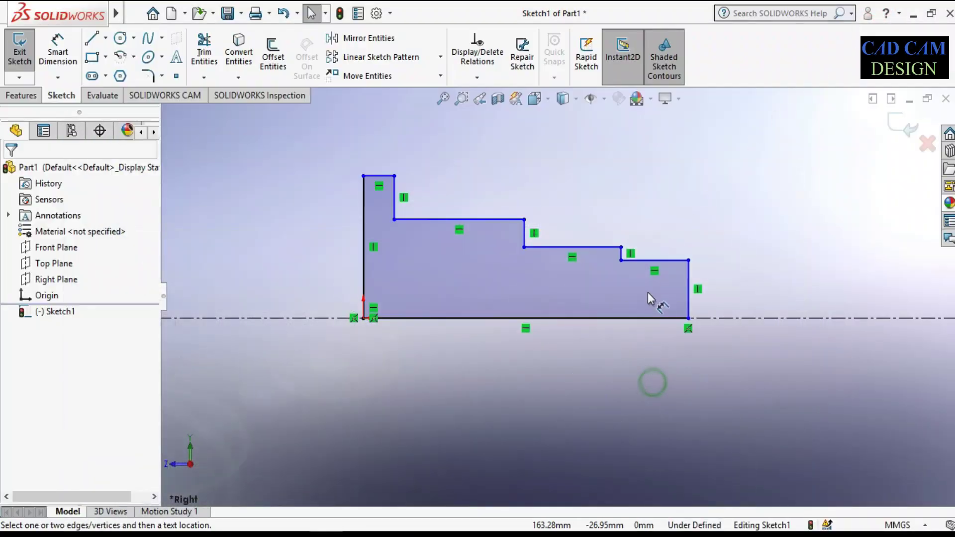
{"action": "left_click", "coordinate": [364, 209]}
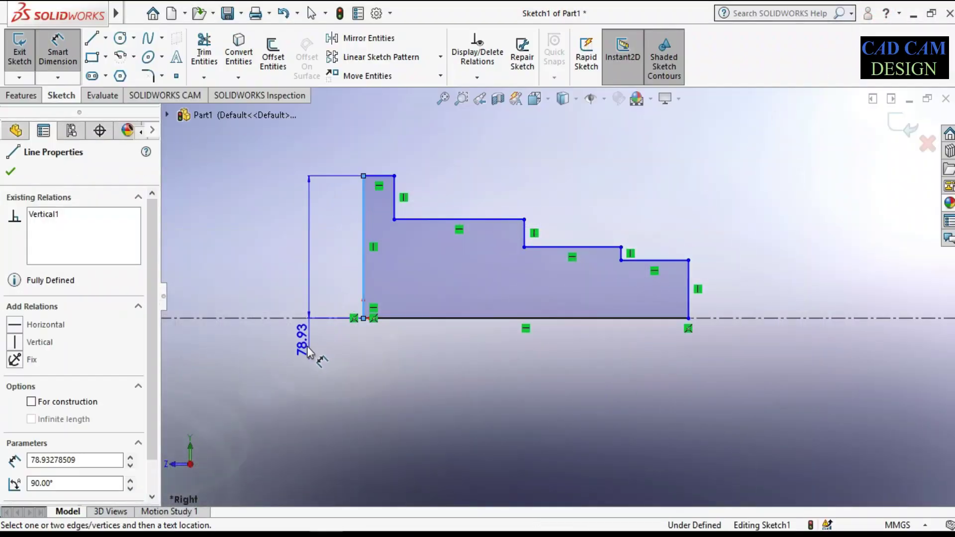
{"action": "left_click", "coordinate": [309, 343]}
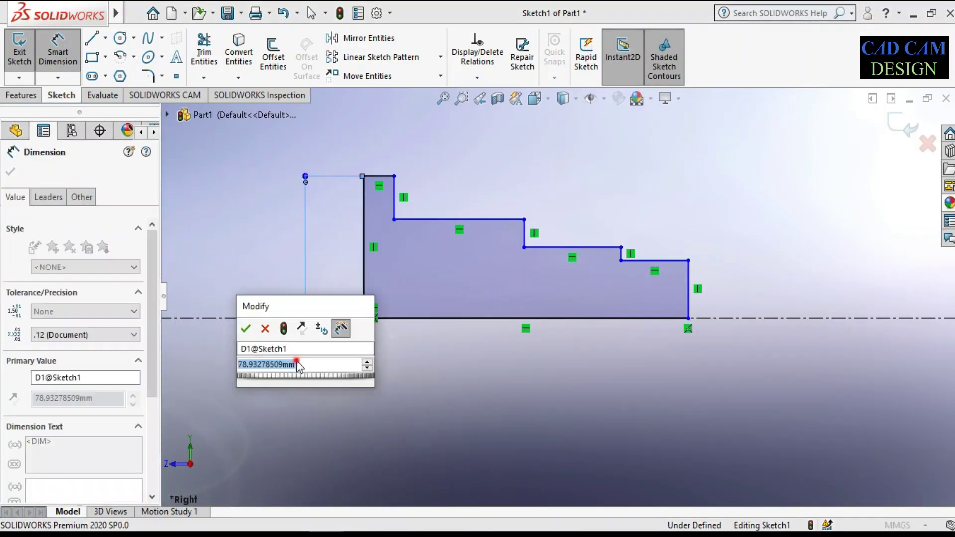
{"action": "left_click", "coordinate": [268, 329]}
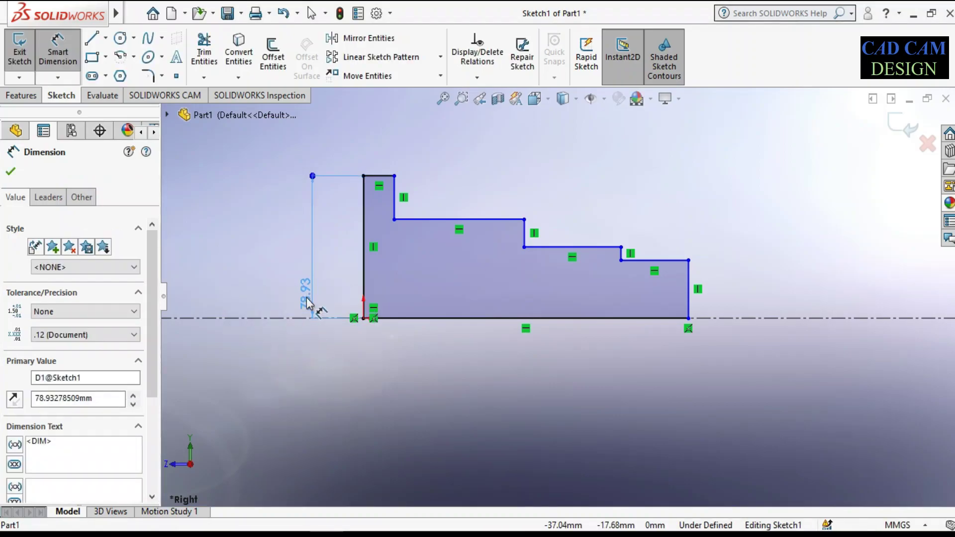
{"action": "key", "text": "Delete"}
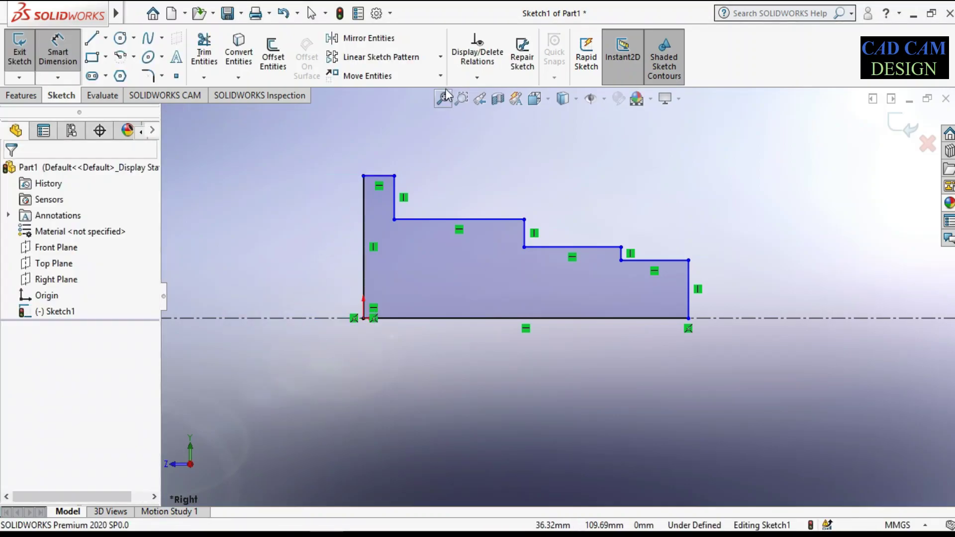
{"action": "left_click", "coordinate": [293, 231]}
Step: Dimension the head and second step diameters to 200 and 100 mm
{"action": "right_click_drag", "start_coordinate": [298, 269], "coordinate": [318, 159]}
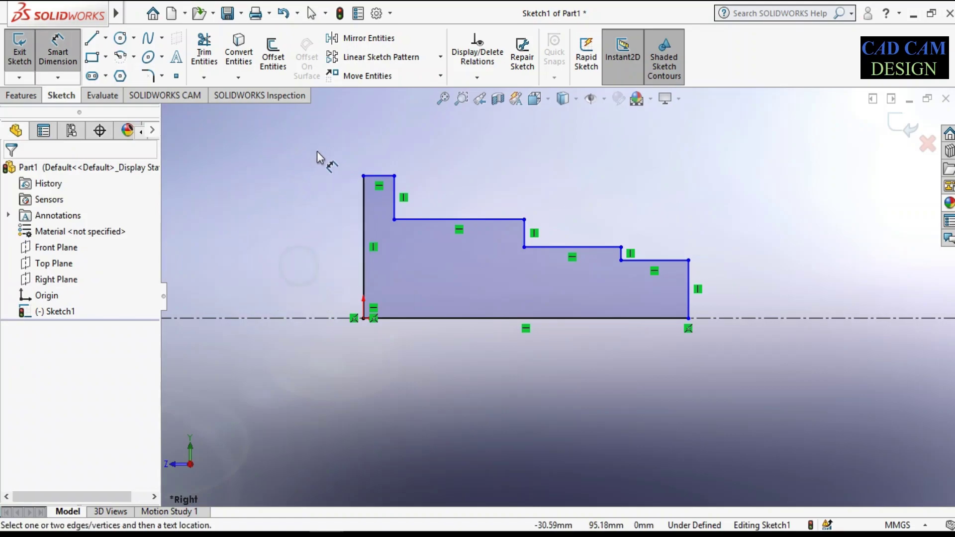
{"action": "left_click", "coordinate": [376, 177]}
{"action": "left_click", "coordinate": [330, 318]}
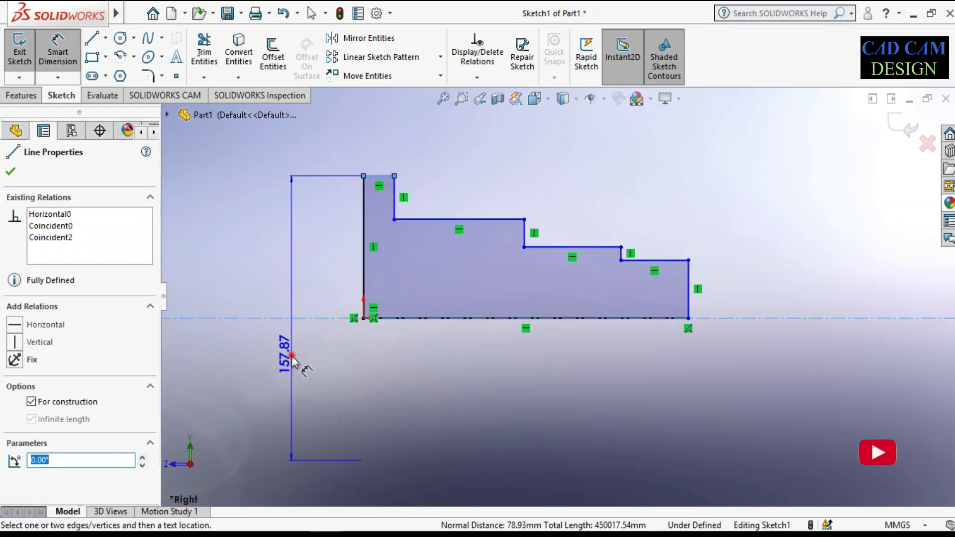
{"action": "left_click", "coordinate": [293, 363]}
{"action": "type", "text": "1"}
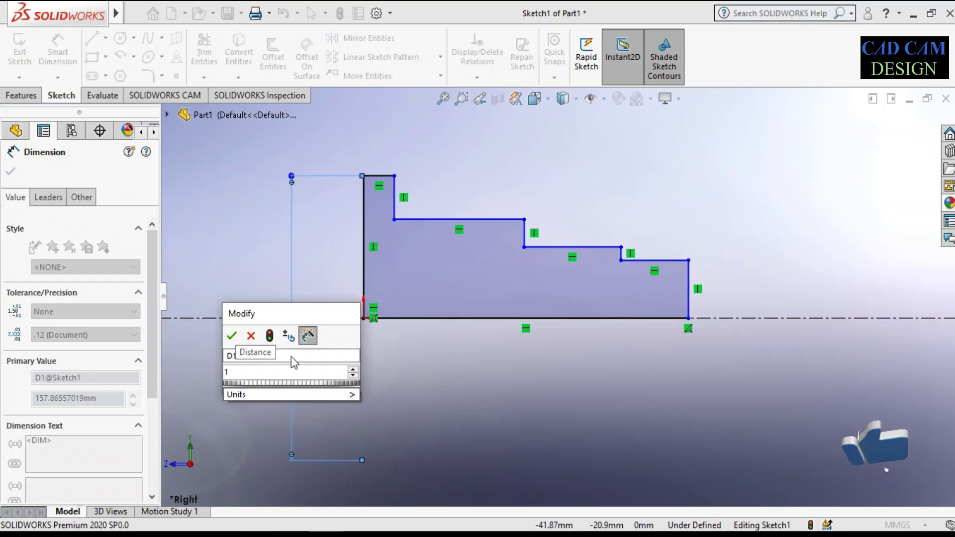
{"action": "type", "text": "00*"}
{"action": "key", "text": "Return"}
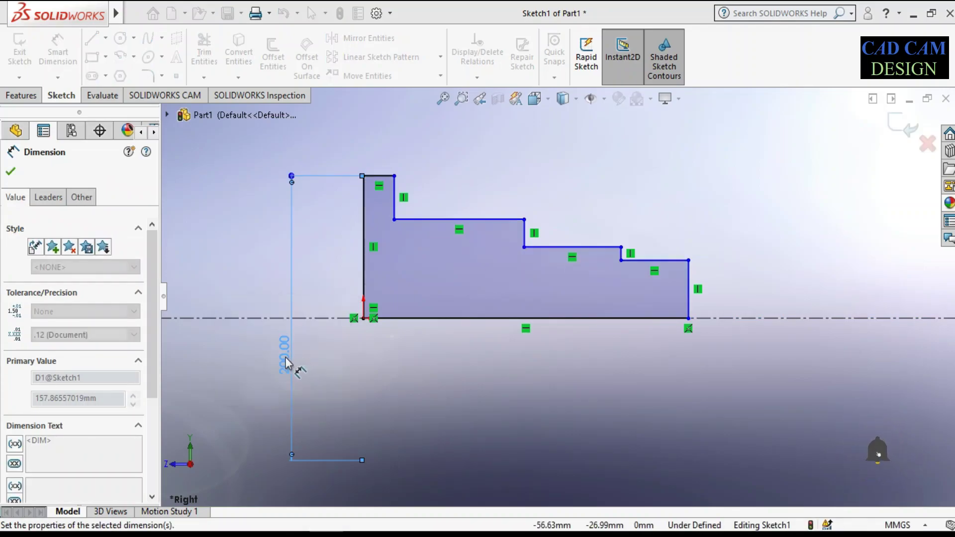
{"action": "left_click", "coordinate": [457, 220]}
{"action": "left_click", "coordinate": [486, 318]}
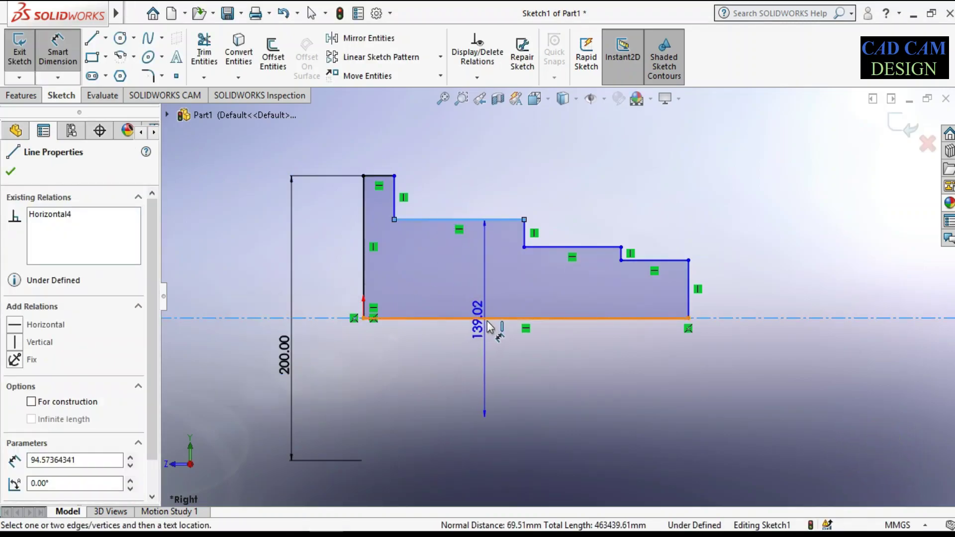
{"action": "left_click", "coordinate": [837, 354]}
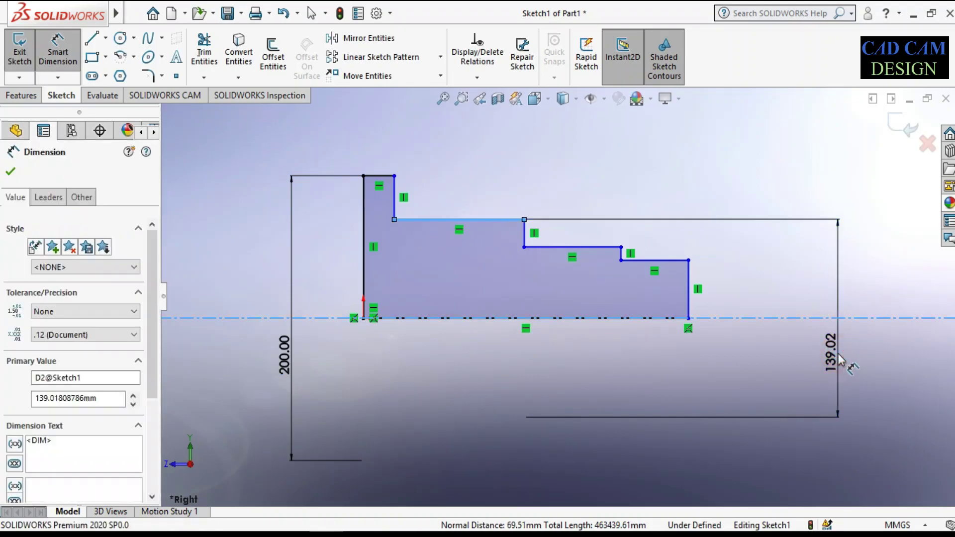
{"action": "type", "text": "100"}
{"action": "key", "text": "Return"}
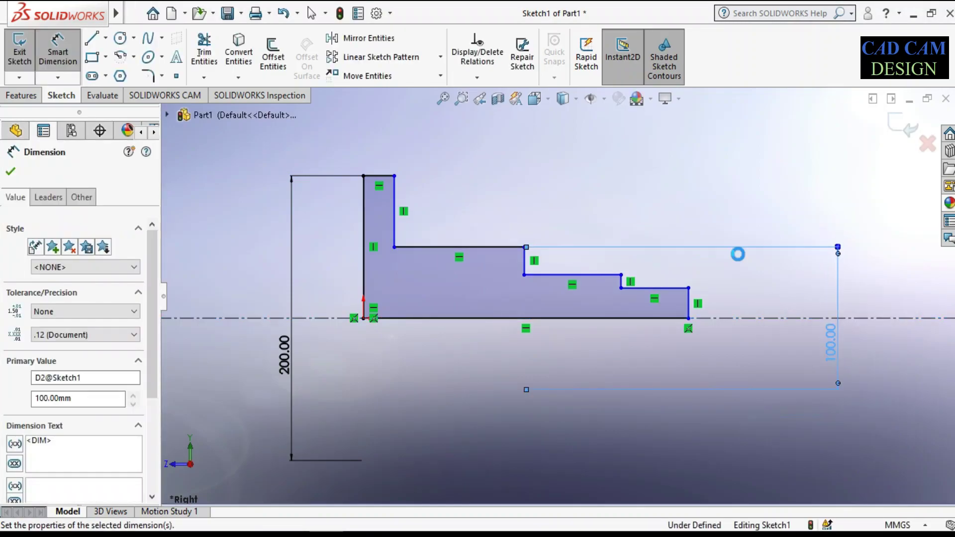
Step: Dimension the third and end step diameters to 80 and 60 mm
{"action": "left_click", "coordinate": [595, 274]}
{"action": "left_click", "coordinate": [786, 317]}
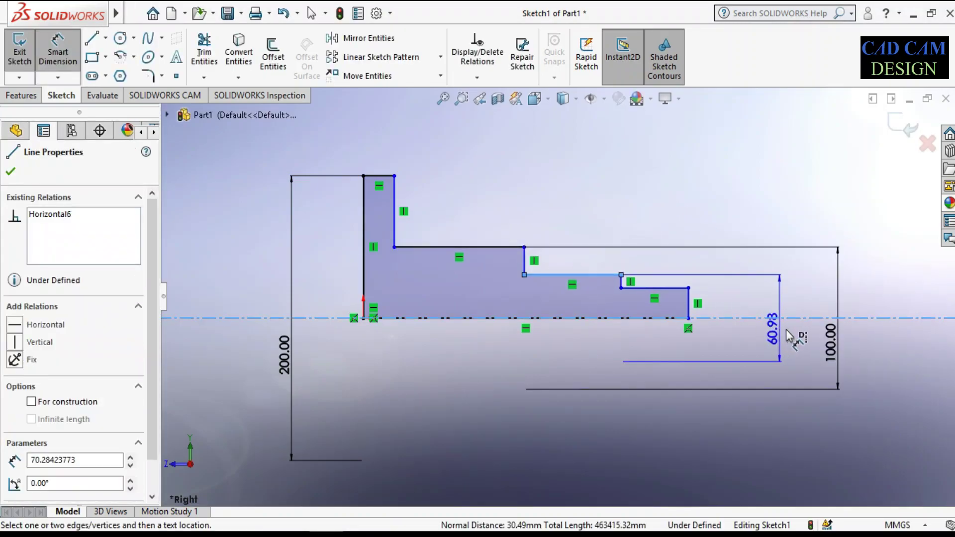
{"action": "left_click", "coordinate": [793, 338]}
{"action": "type", "text": "80"}
{"action": "key", "text": "Return"}
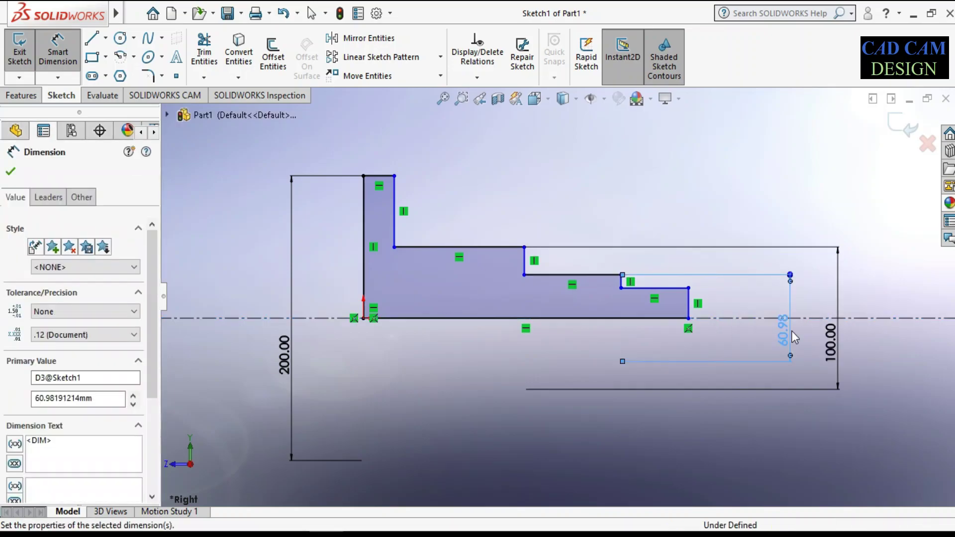
{"action": "left_click", "coordinate": [673, 275]}
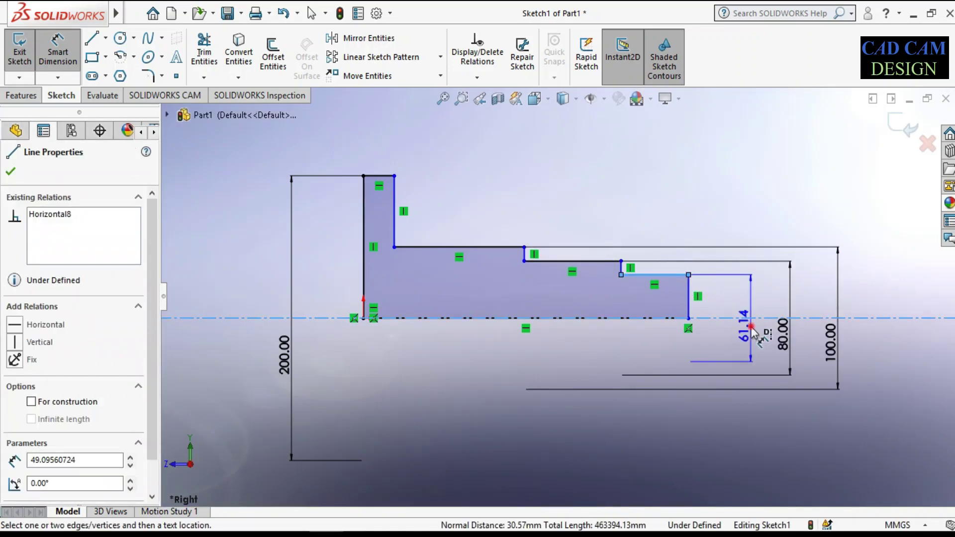
{"action": "left_click", "coordinate": [748, 318]}
{"action": "left_click", "coordinate": [752, 327]}
{"action": "type", "text": "60"}
{"action": "key", "text": "Return"}
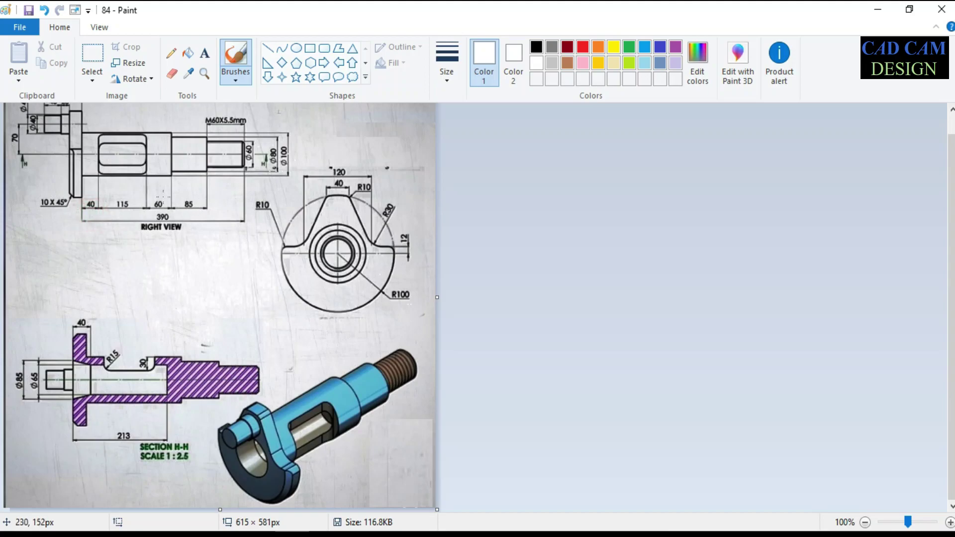
Step: Add a horizontal length dimension of 215 mm (40+115+60)
{"action": "left_click", "coordinate": [91, 213]}
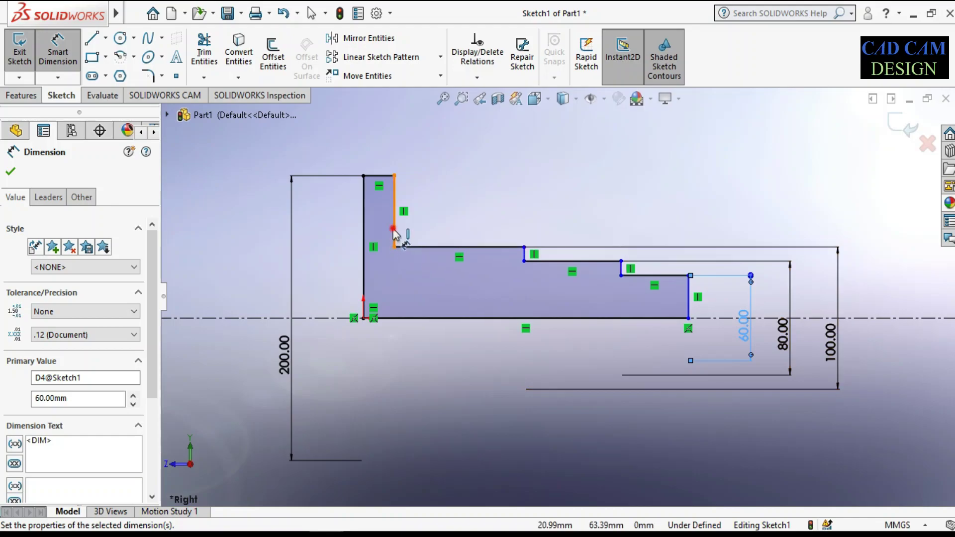
{"action": "left_click", "coordinate": [525, 253]}
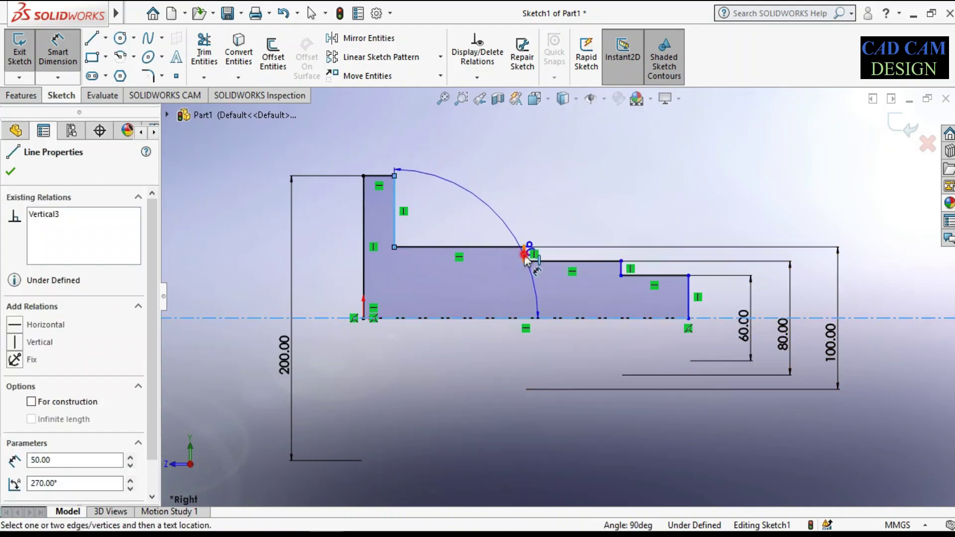
{"action": "left_click", "coordinate": [525, 254]}
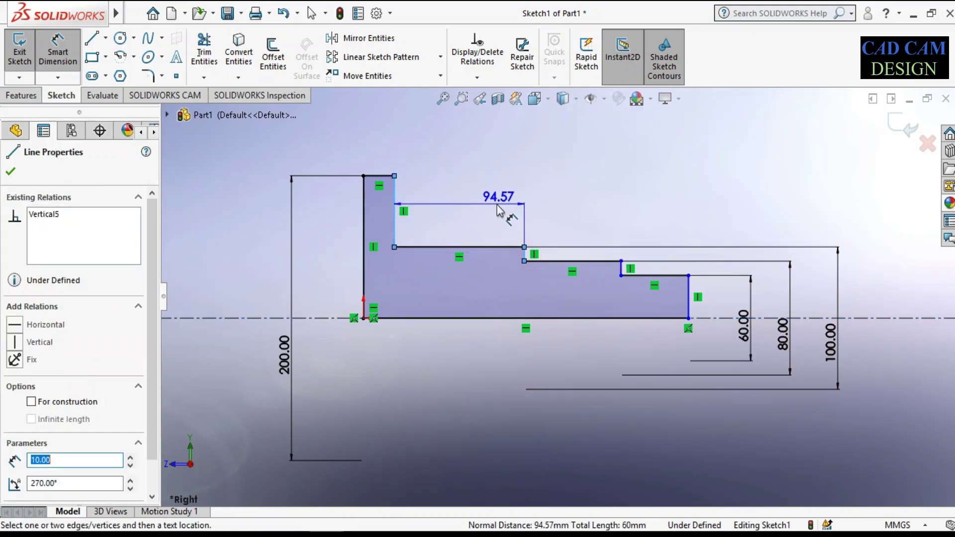
{"action": "left_click", "coordinate": [463, 209]}
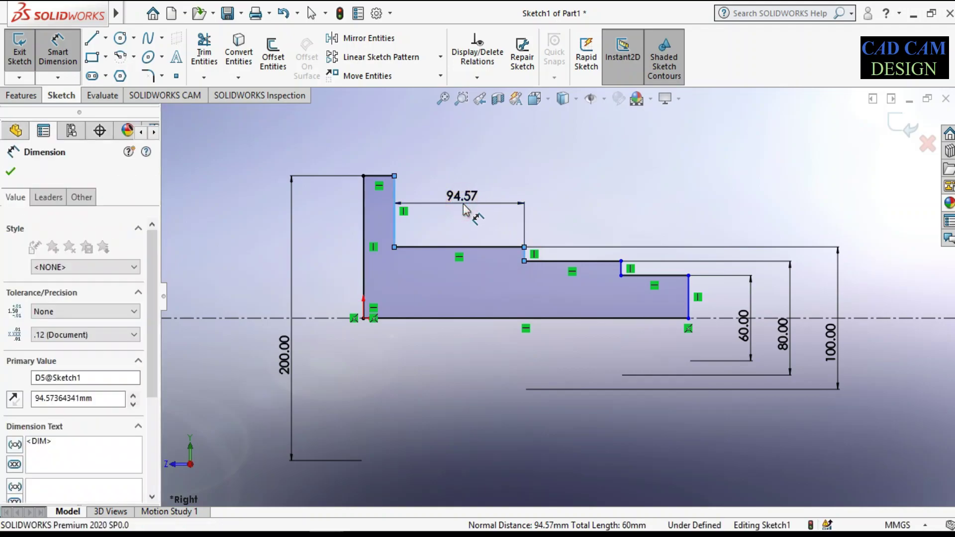
{"action": "type", "text": "40+115"}
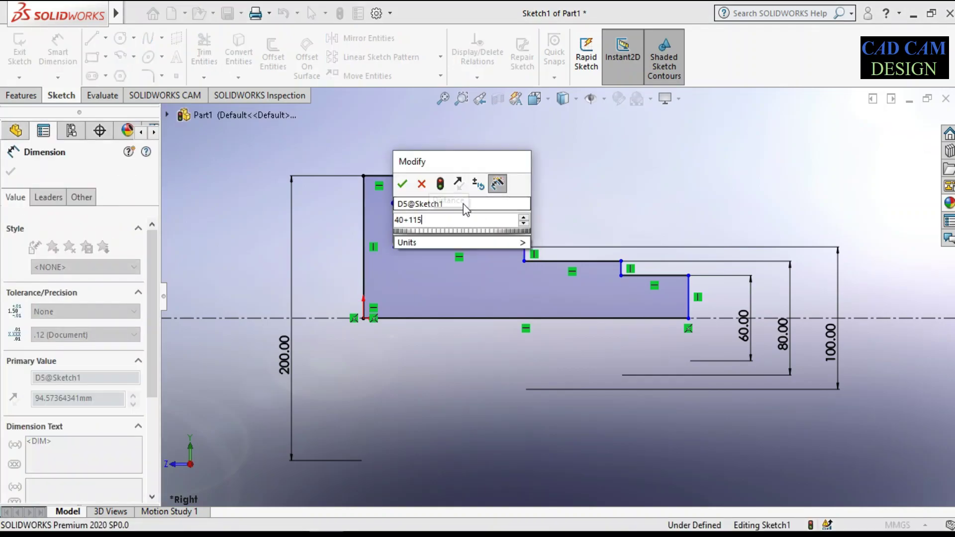
{"action": "type", "text": "+60"}
{"action": "key", "text": "Return"}
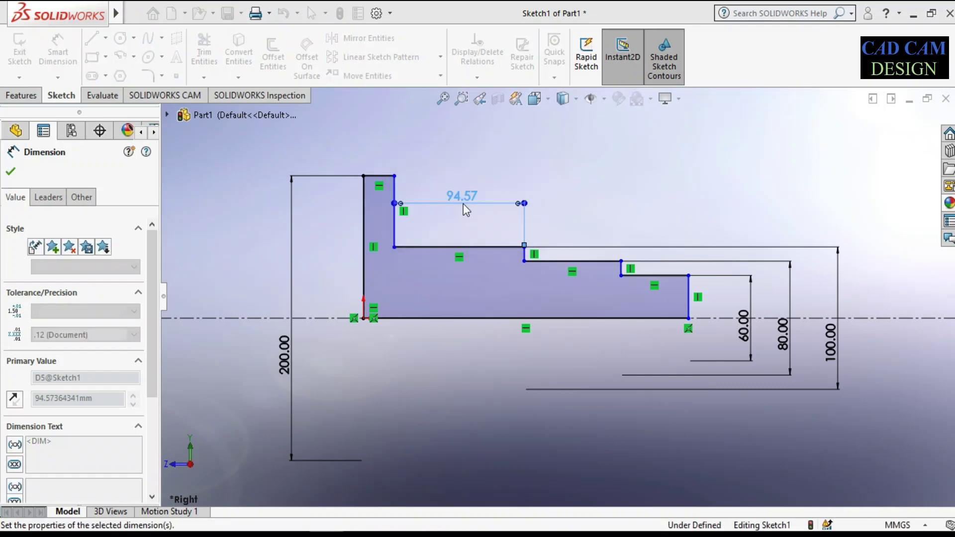
Step: Drag the step corners rightward so the profile steps down twice, then view the reference drawing
{"action": "right_click", "coordinate": [464, 132]}
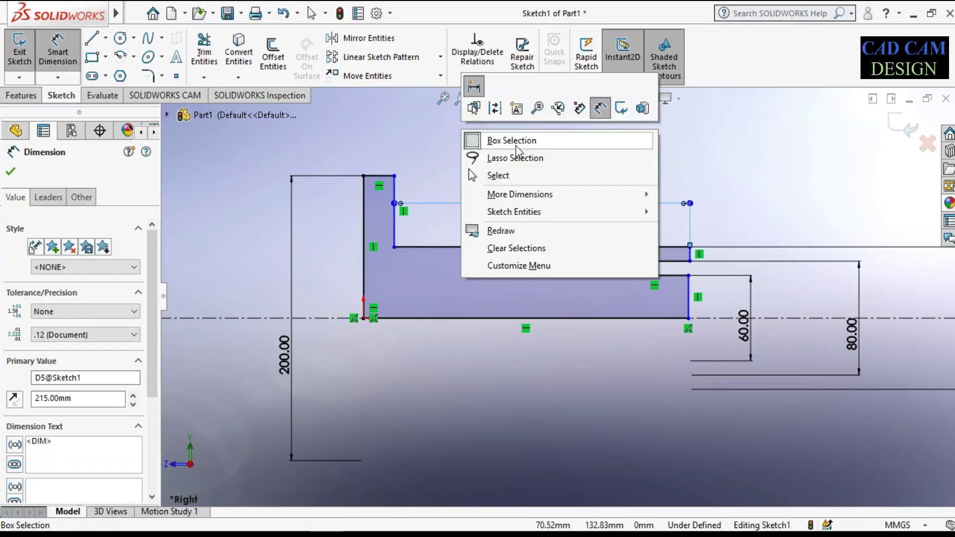
{"action": "left_click", "coordinate": [524, 183]}
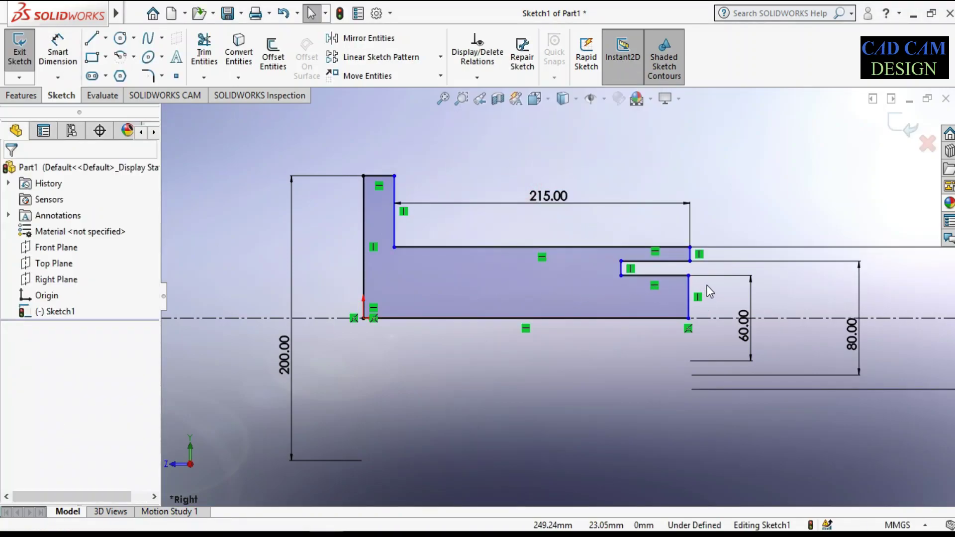
{"action": "left_click_drag", "start_coordinate": [816, 283], "coordinate": [848, 288]}
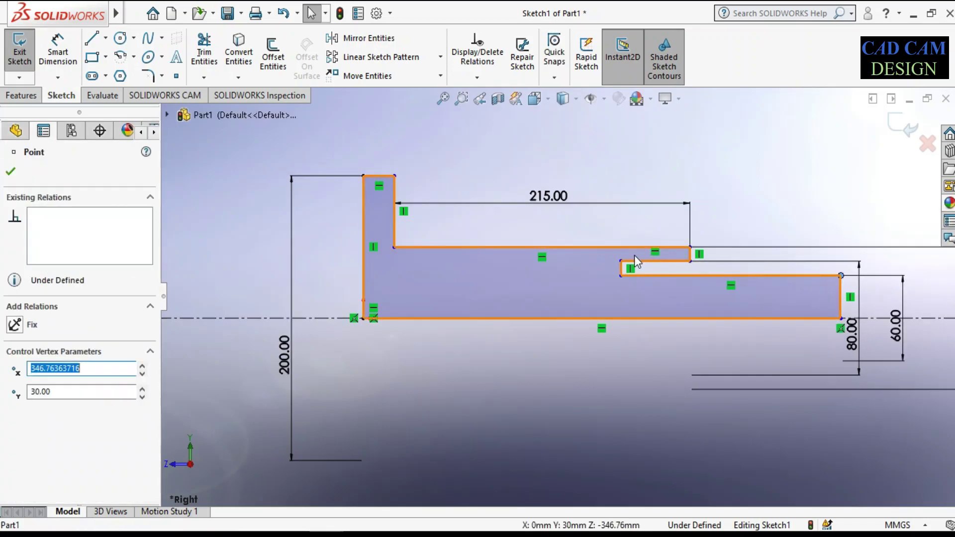
{"action": "left_click_drag", "start_coordinate": [622, 261], "coordinate": [750, 273]}
{"action": "scroll", "coordinate": [455, 336], "scroll_direction": "up", "scroll_amount": 3}
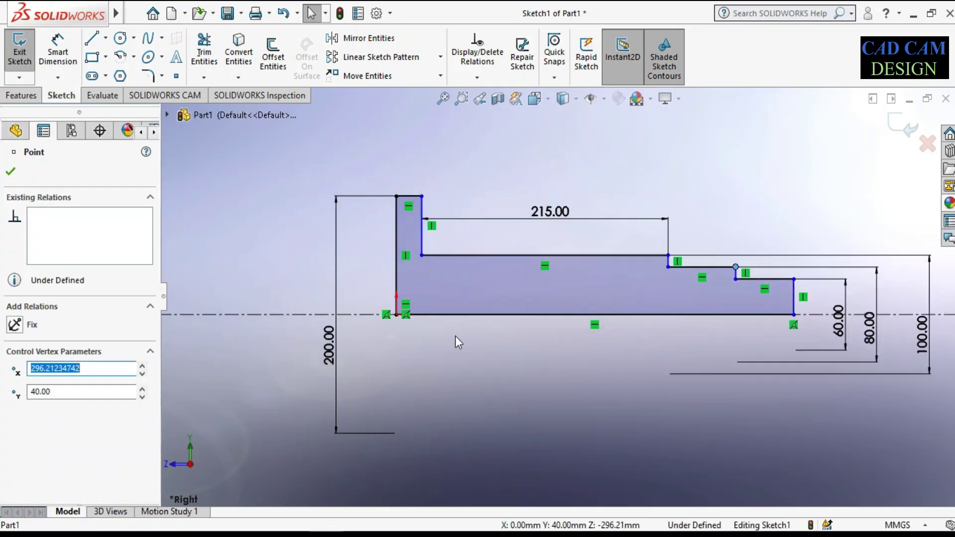
{"action": "scroll", "coordinate": [455, 336], "scroll_direction": "up", "scroll_amount": 2}
{"action": "scroll", "coordinate": [662, 183], "scroll_direction": "down", "scroll_amount": 3}
{"action": "left_click", "coordinate": [663, 183]}
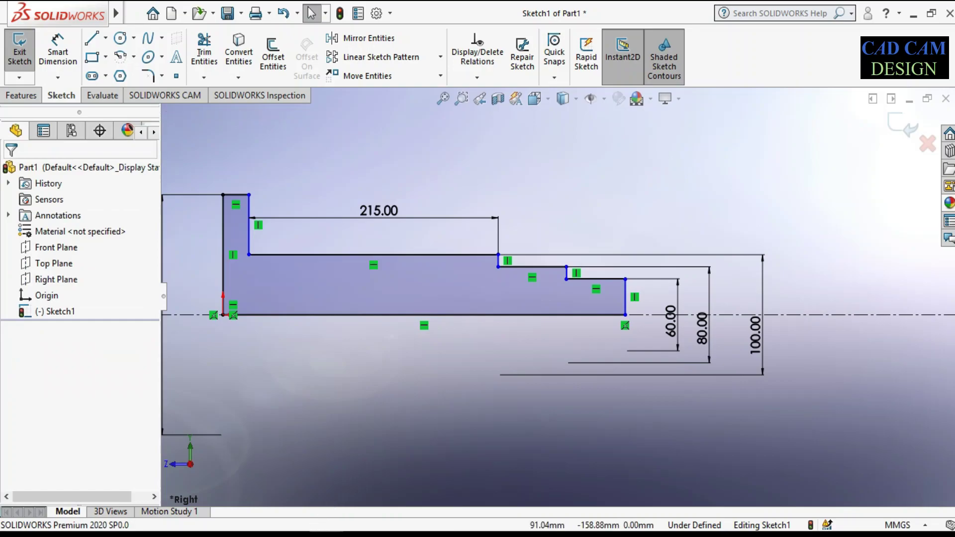
{"action": "key", "text": "alt+Tab"}
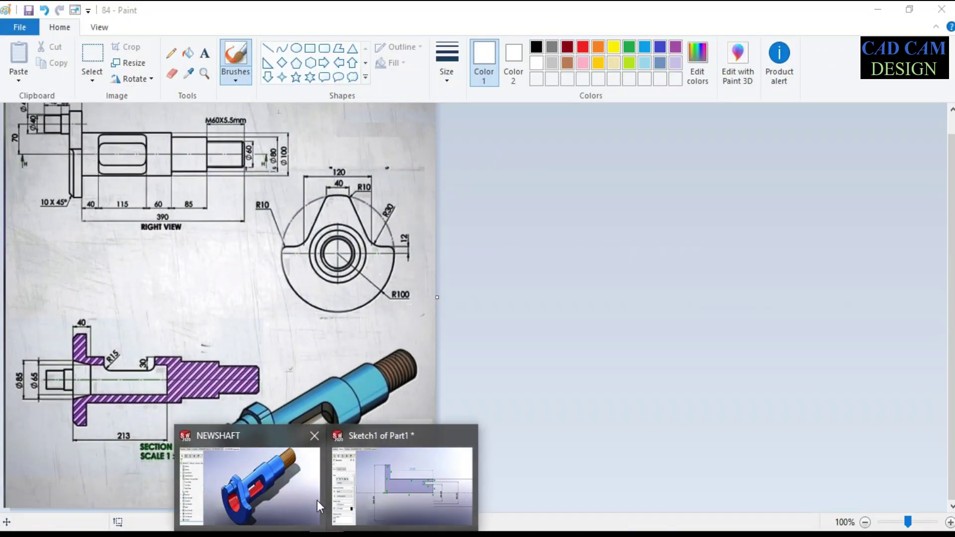
{"action": "left_click", "coordinate": [319, 497]}
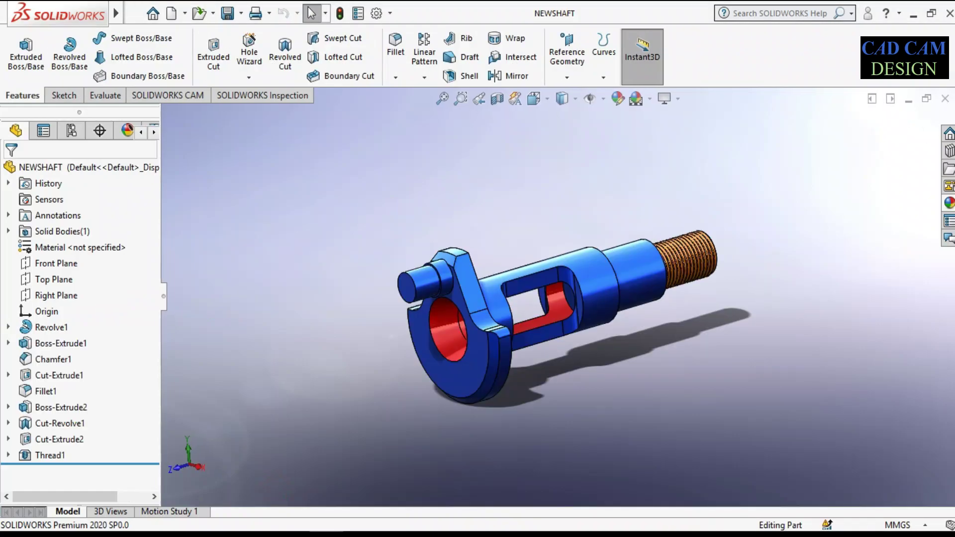
{"action": "left_click", "coordinate": [945, 98]}
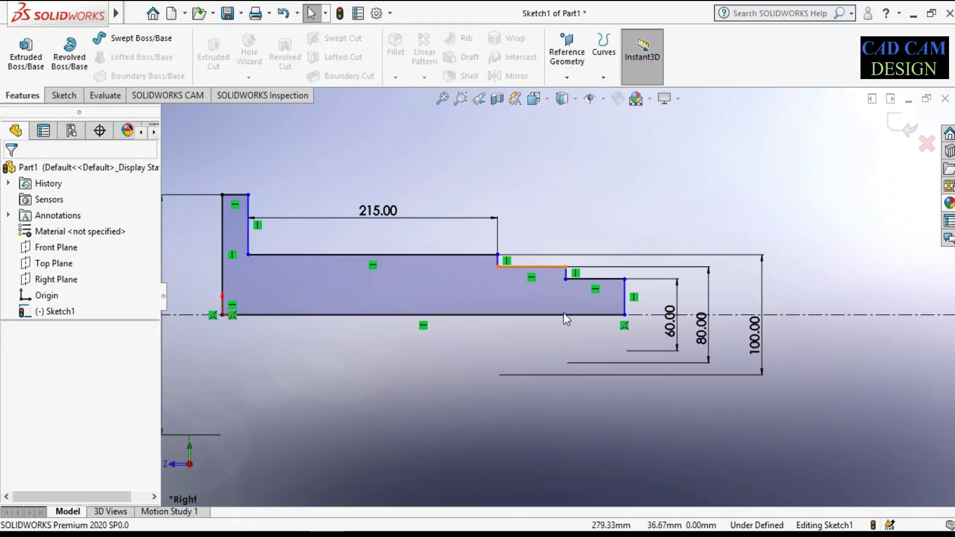
{"action": "key", "text": "alt+Tab"}
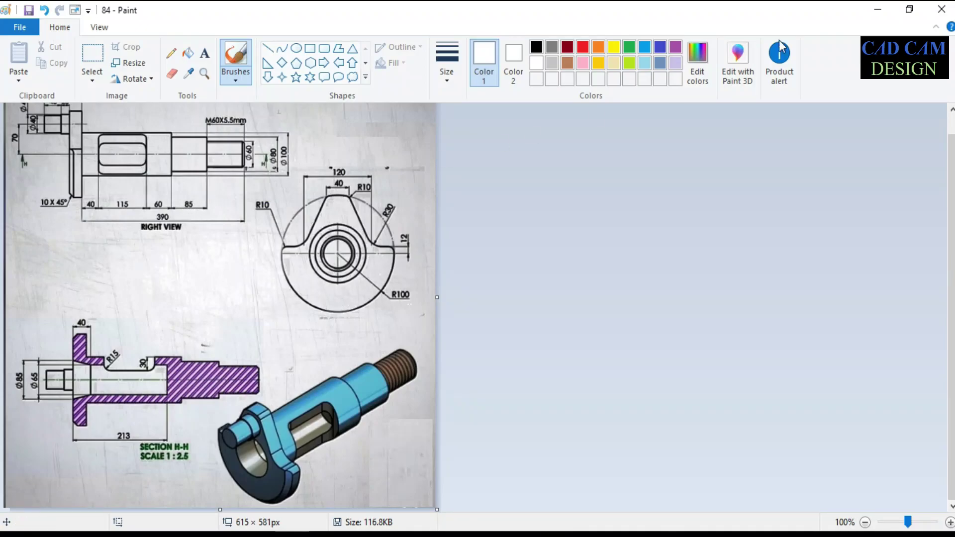
Step: Dimension the short middle step line to 85 mm, then check the reference drawing
{"action": "left_click", "coordinate": [878, 9]}
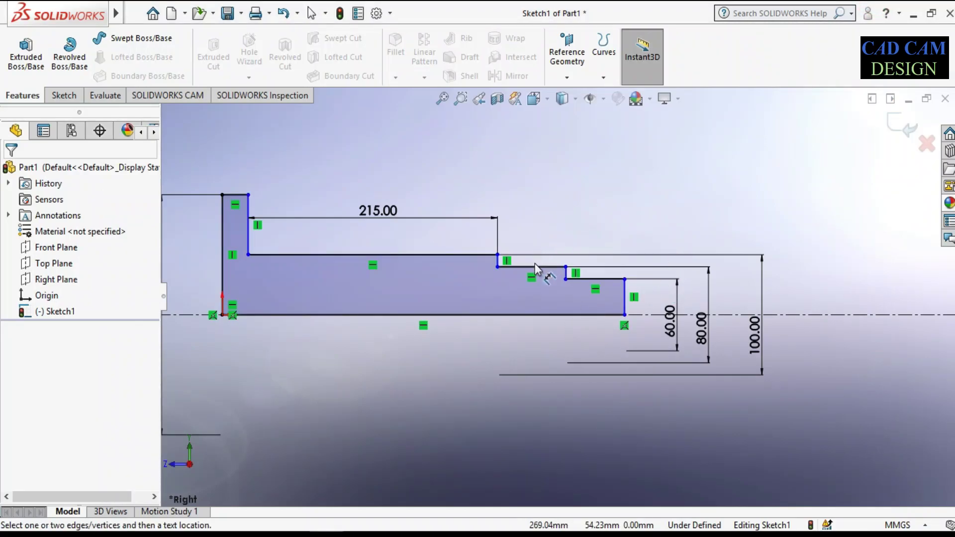
{"action": "left_click", "coordinate": [535, 267]}
{"action": "left_click", "coordinate": [531, 229]}
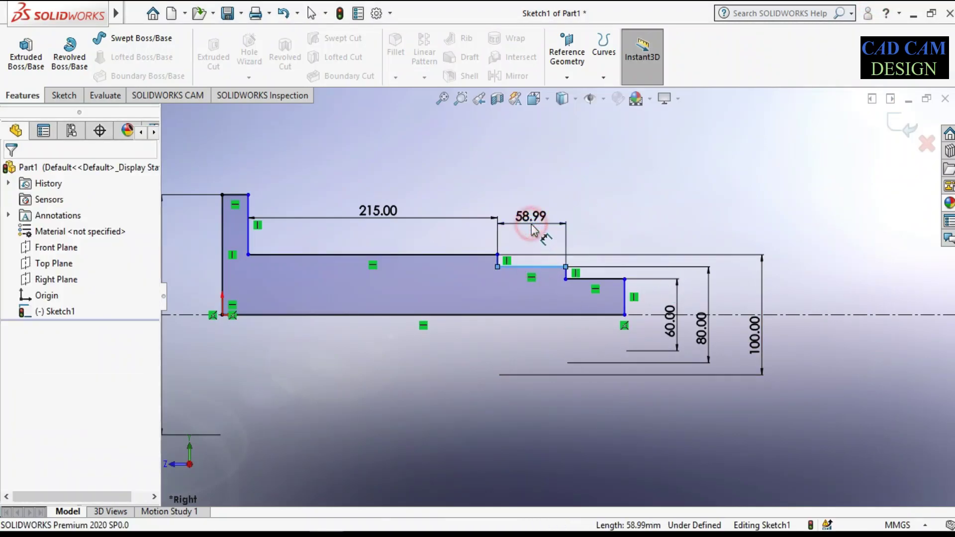
{"action": "type", "text": "8"}
{"action": "key", "text": "Return"}
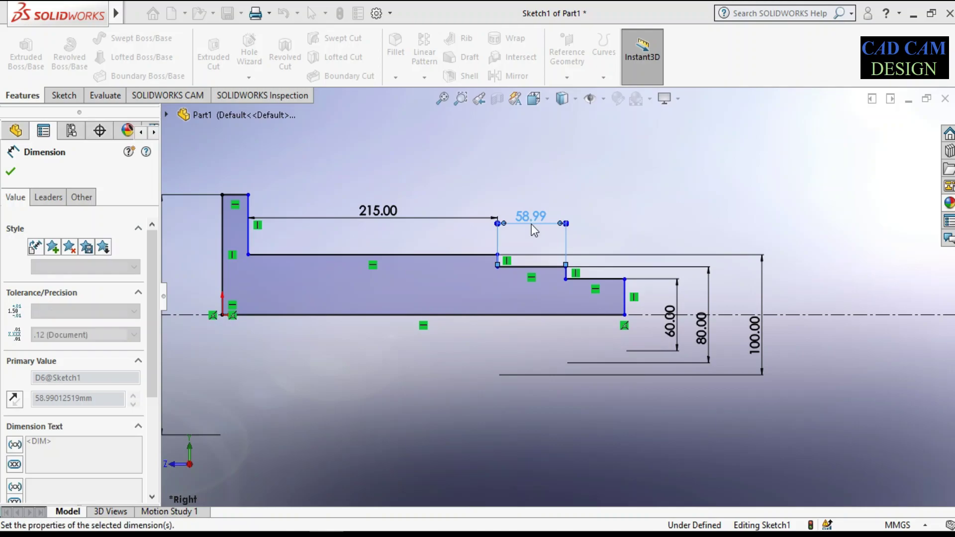
{"action": "key", "text": "Escape"}
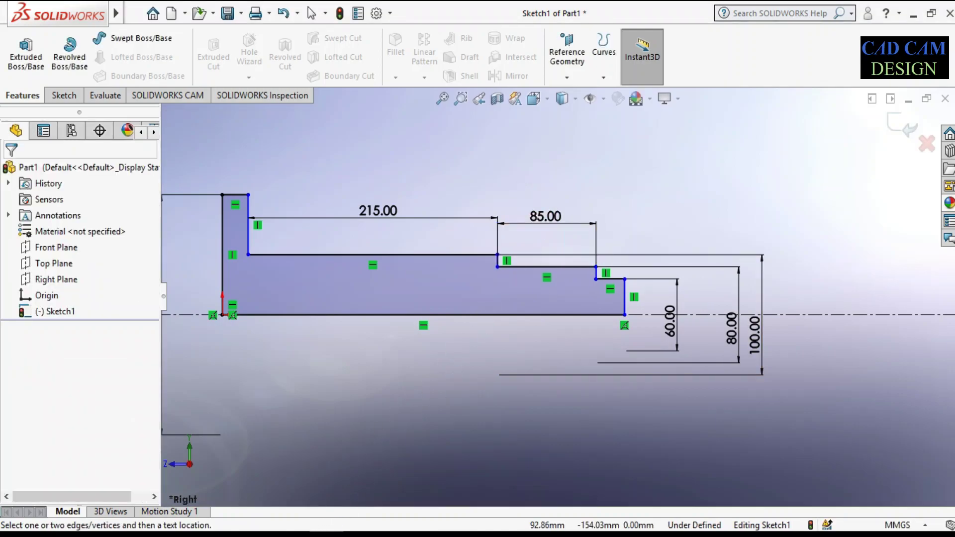
{"action": "key", "text": "alt+Tab"}
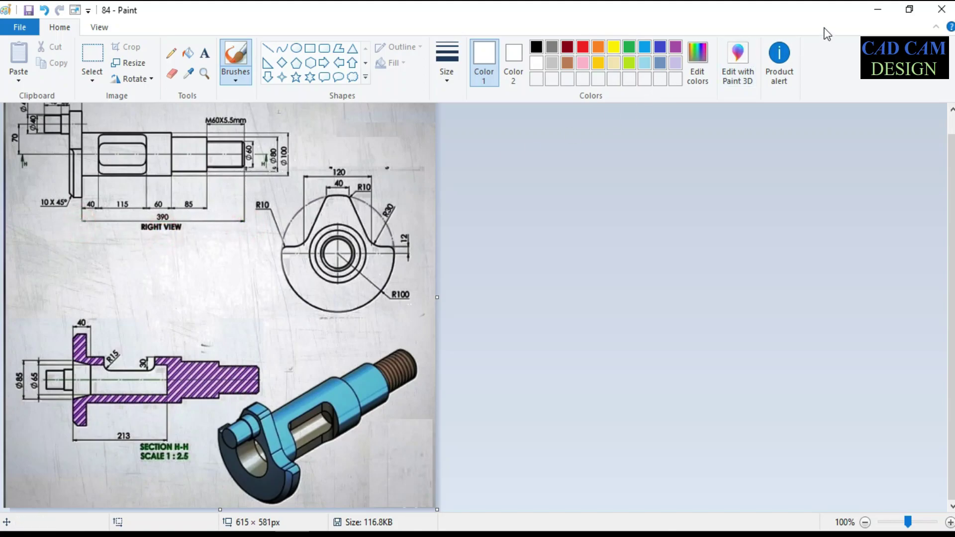
Step: Dimension the overall profile length between the end lines to 390 mm
{"action": "left_click", "coordinate": [878, 9]}
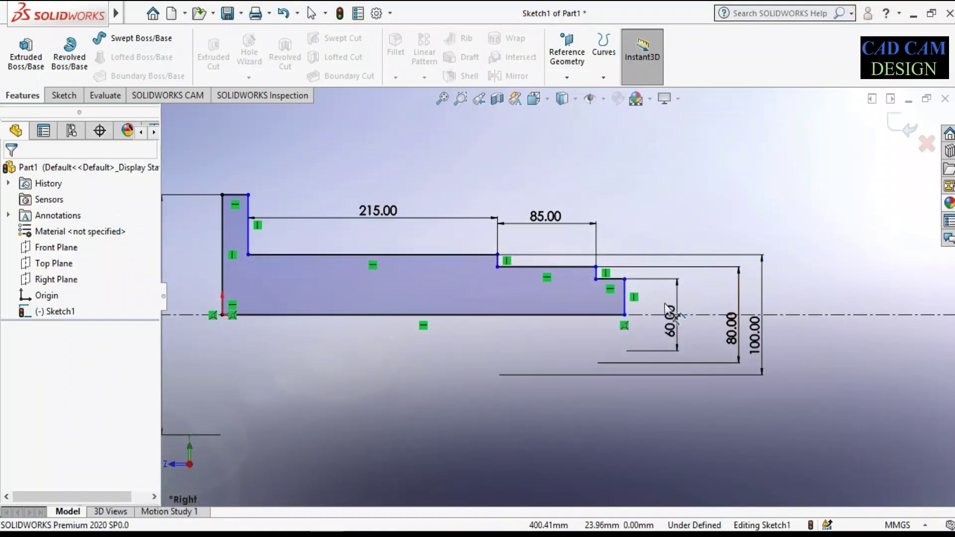
{"action": "left_click", "coordinate": [625, 288]}
{"action": "scroll", "coordinate": [556, 295], "scroll_direction": "up", "scroll_amount": 1}
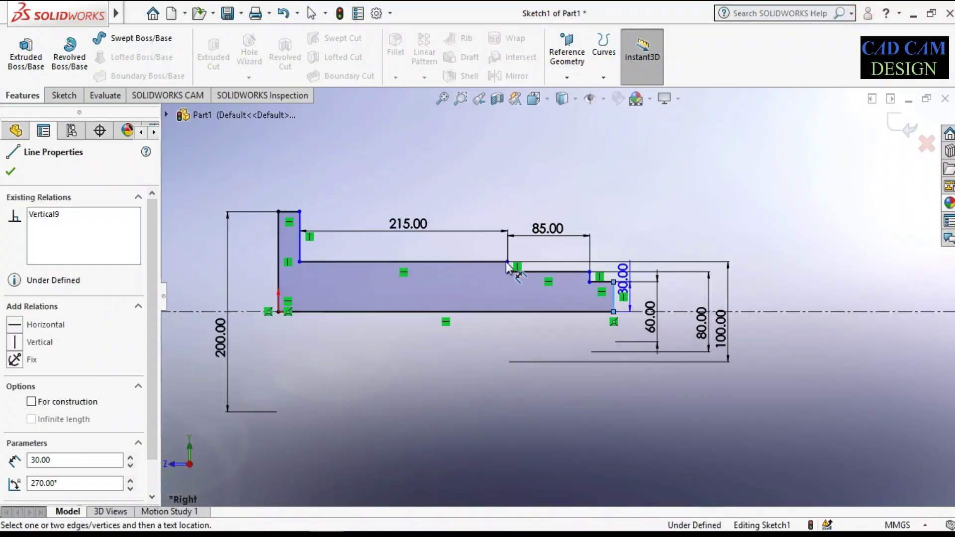
{"action": "left_click", "coordinate": [300, 241]}
{"action": "left_click", "coordinate": [411, 373]}
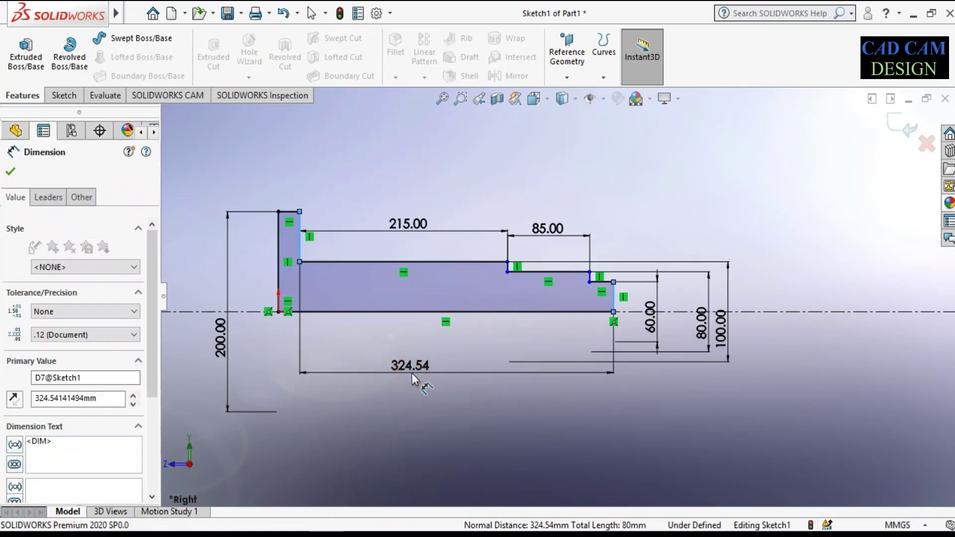
{"action": "type", "text": "35"}
{"action": "key", "text": "Return"}
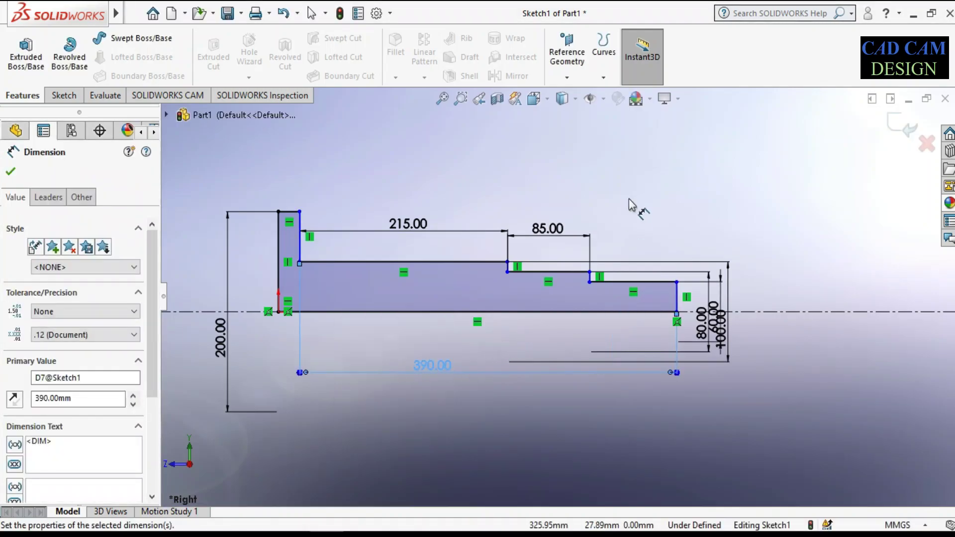
{"action": "key", "text": "alt+Tab"}
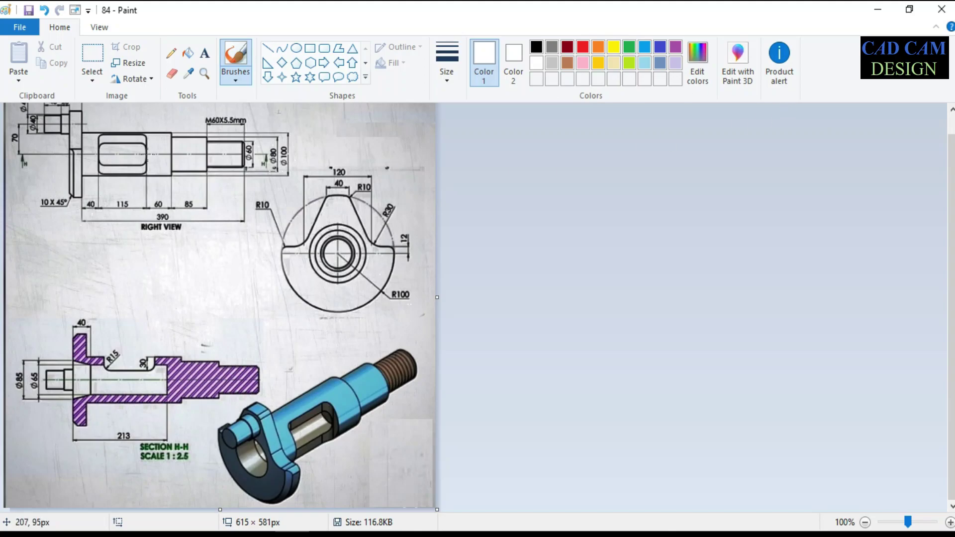
{"action": "scroll", "coordinate": [147, 154], "scroll_direction": "up", "scroll_amount": 1, "text": "ctrl"}
{"action": "scroll", "coordinate": [285, 287], "scroll_direction": "up", "scroll_amount": 1}
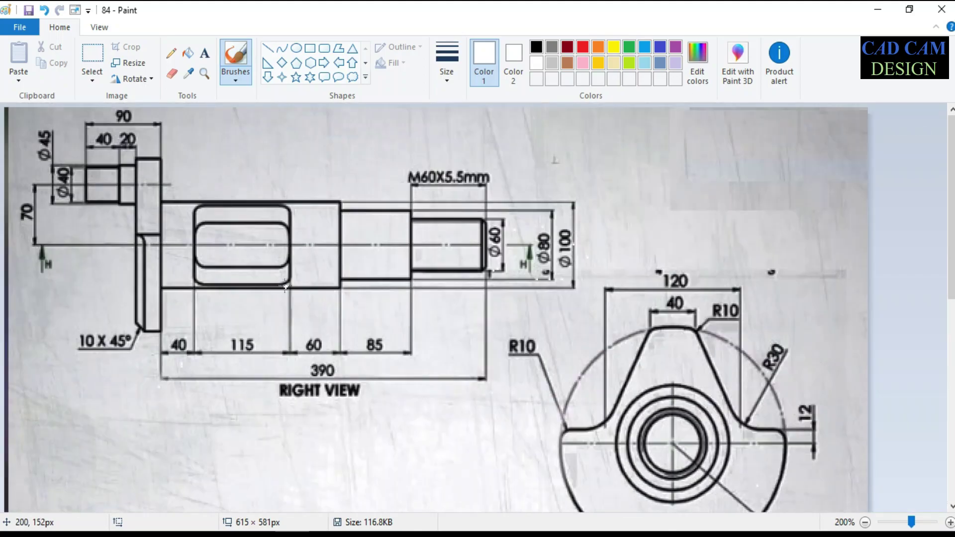
{"action": "left_click", "coordinate": [877, 9]}
Step: Revolve the profile 360° about the centerline into Revolve1 and orbit the view
{"action": "left_click", "coordinate": [902, 125]}
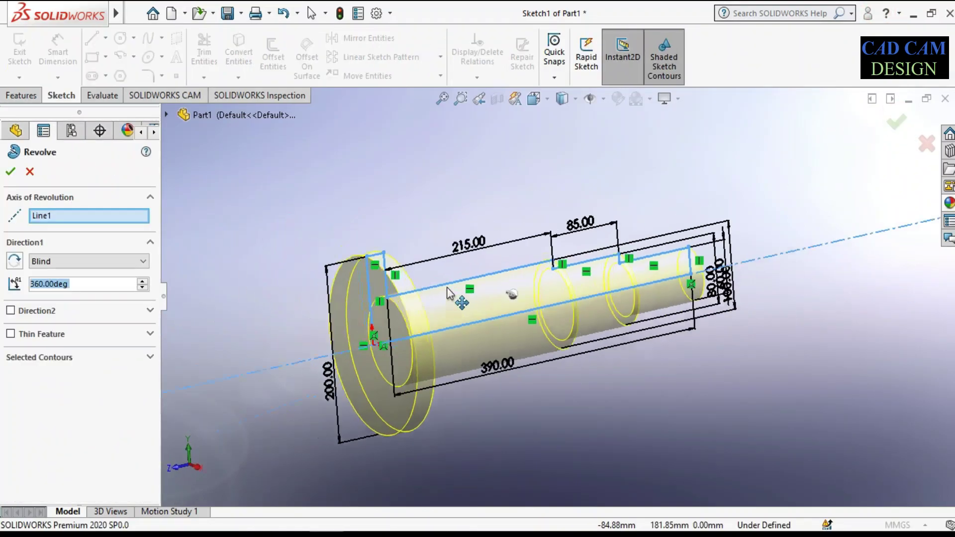
{"action": "left_click", "coordinate": [6, 171]}
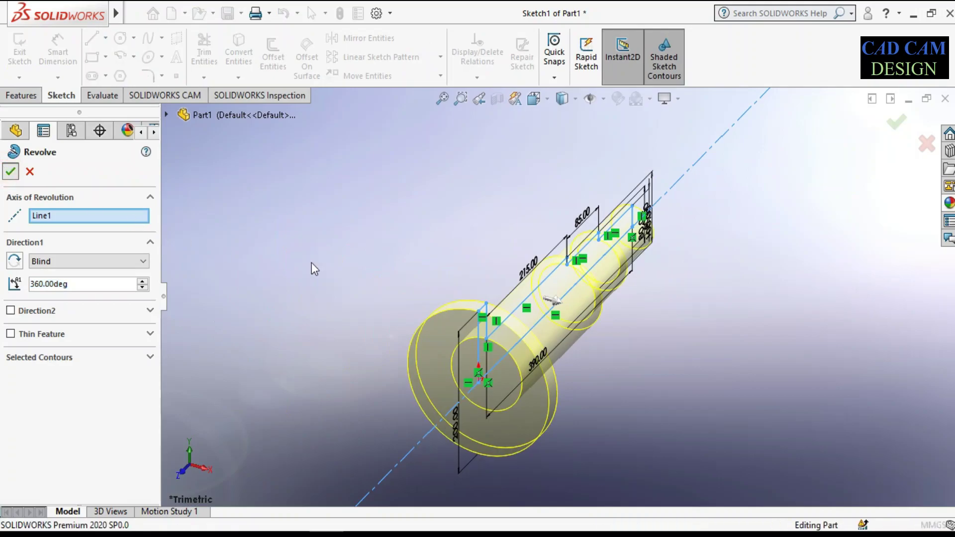
{"action": "mouse_move", "coordinate": [371, 273]}
{"action": "middle_mouse_down"}
{"action": "mouse_move", "coordinate": [319, 216]}
{"action": "mouse_move", "coordinate": [322, 290]}
{"action": "mouse_move", "coordinate": [260, 222]}
{"action": "mouse_move", "coordinate": [359, 281]}
{"action": "middle_mouse_up"}
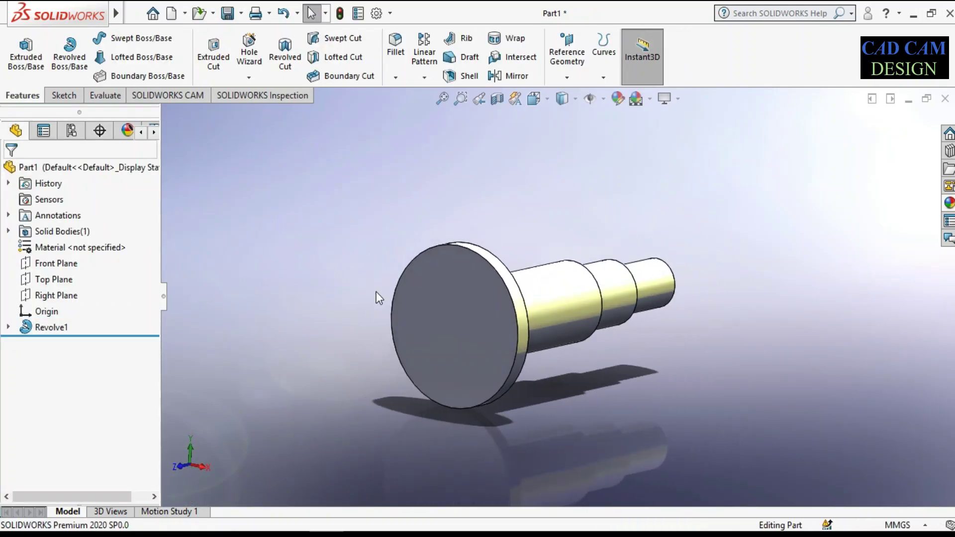
Step: Edit Revolve1's profile sketch in Right view, consulting the reference drawing
{"action": "scroll", "coordinate": [500, 329], "scroll_direction": "down", "scroll_amount": 2}
{"action": "scroll", "coordinate": [513, 262], "scroll_direction": "down", "scroll_amount": 2}
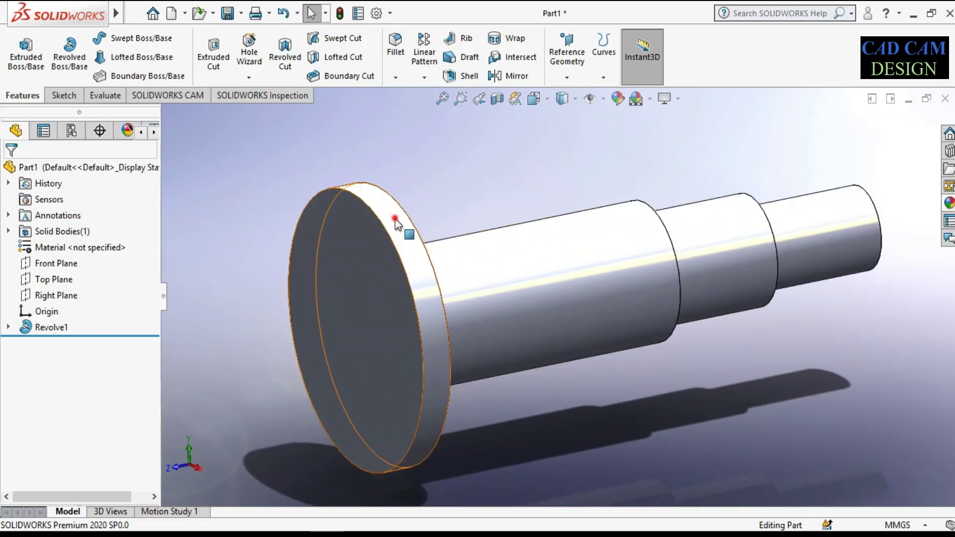
{"action": "left_click", "coordinate": [402, 199]}
{"action": "left_click", "coordinate": [400, 192]}
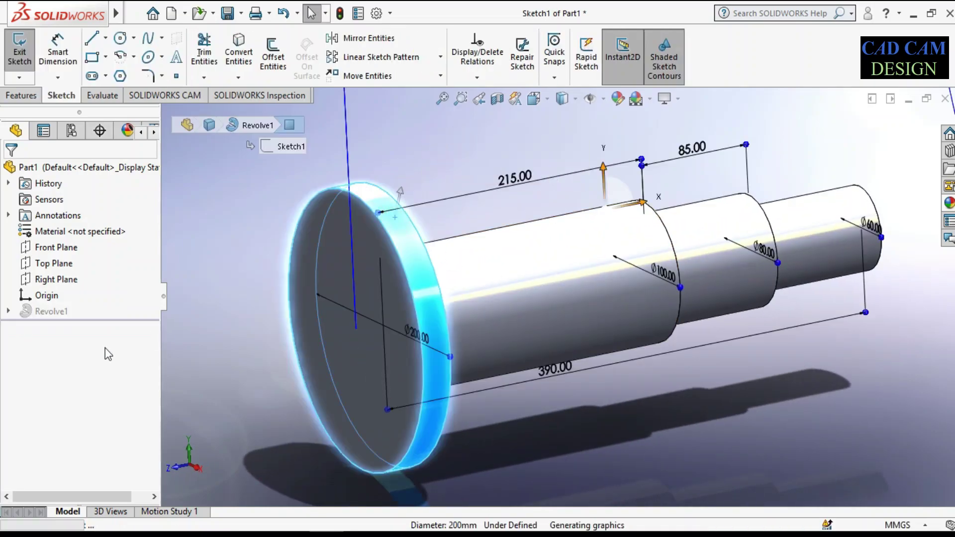
{"action": "left_click", "coordinate": [534, 98]}
{"action": "left_click", "coordinate": [457, 347]}
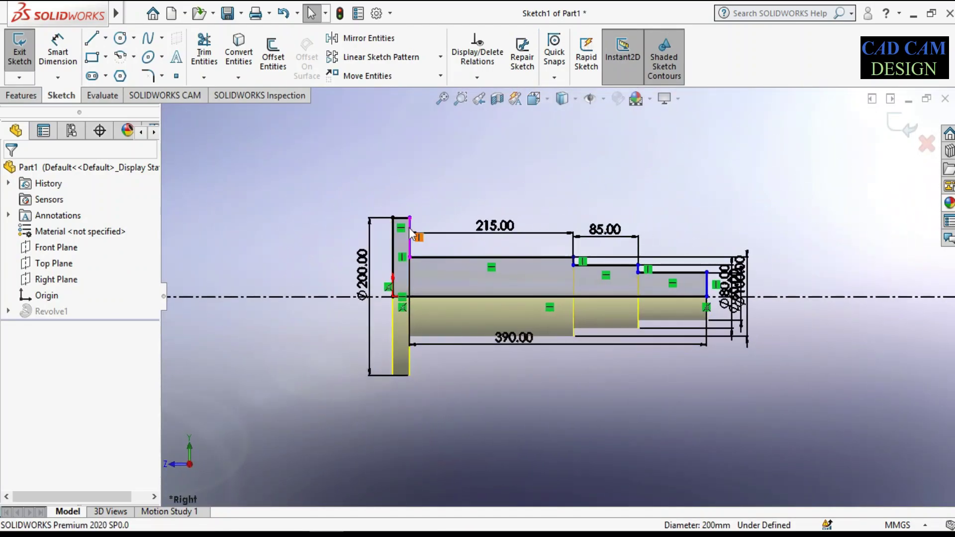
{"action": "key", "text": "alt+Tab"}
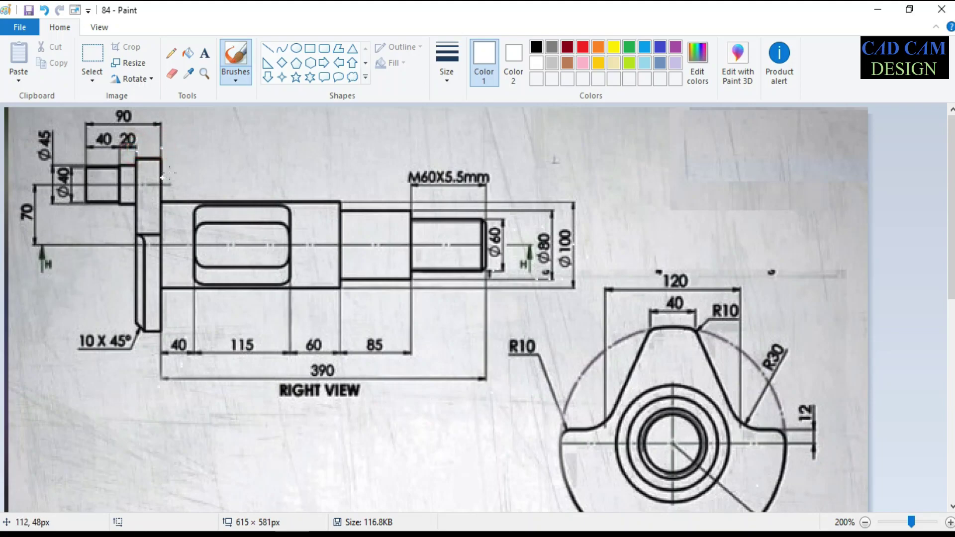
{"action": "left_click", "coordinate": [877, 8]}
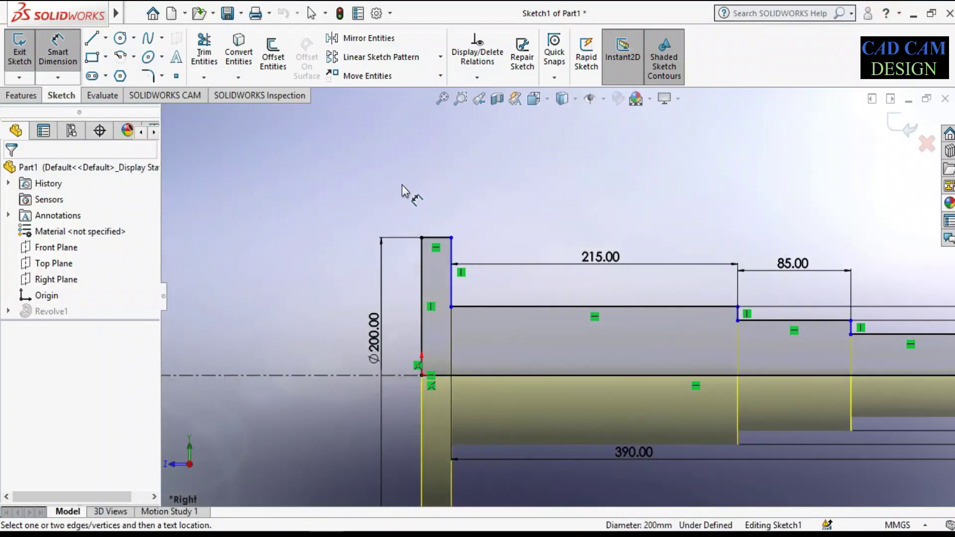
Step: Dimension the flange top edge to 30 mm, exit the sketch and orbit the rebuilt shaft
{"action": "left_click", "coordinate": [432, 238]}
{"action": "left_click", "coordinate": [435, 208]}
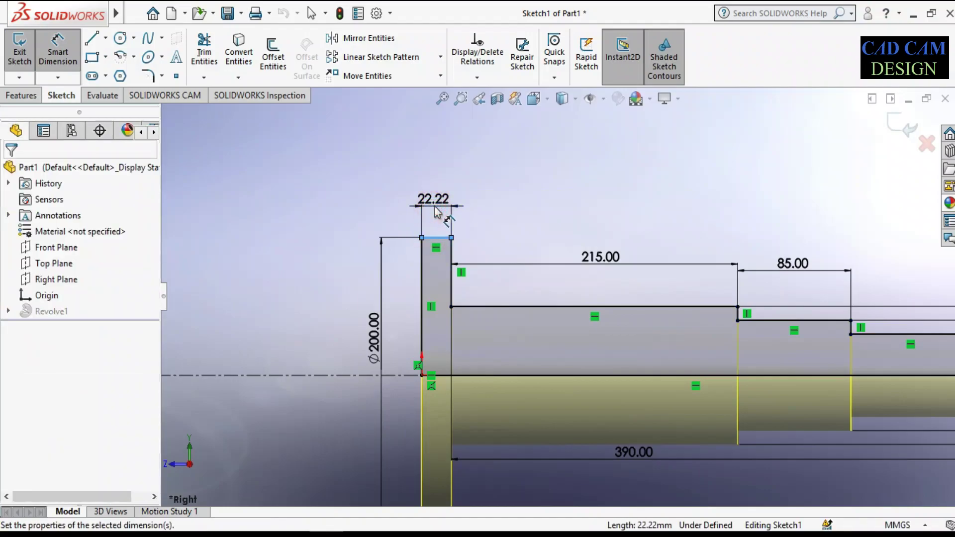
{"action": "type", "text": "30"}
{"action": "key", "text": "Return"}
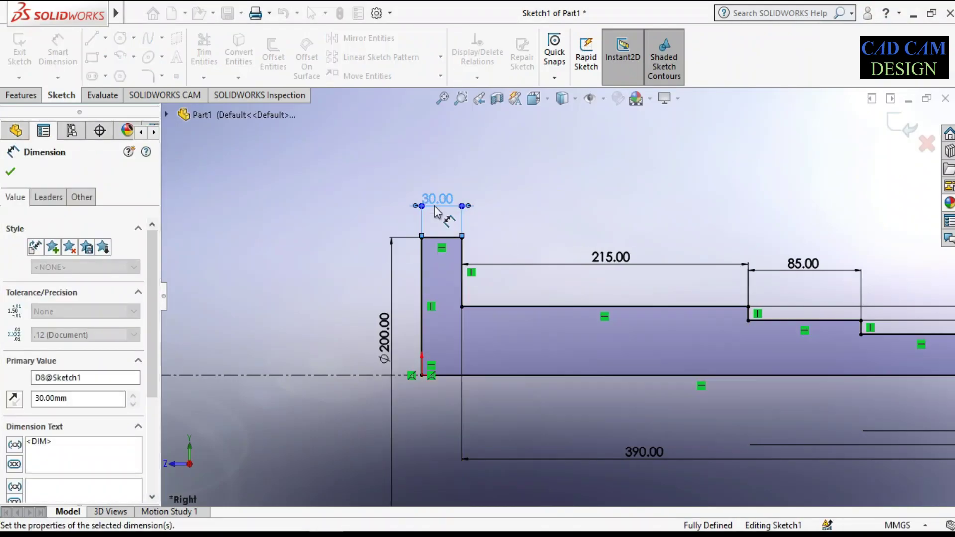
{"action": "key", "text": "f"}
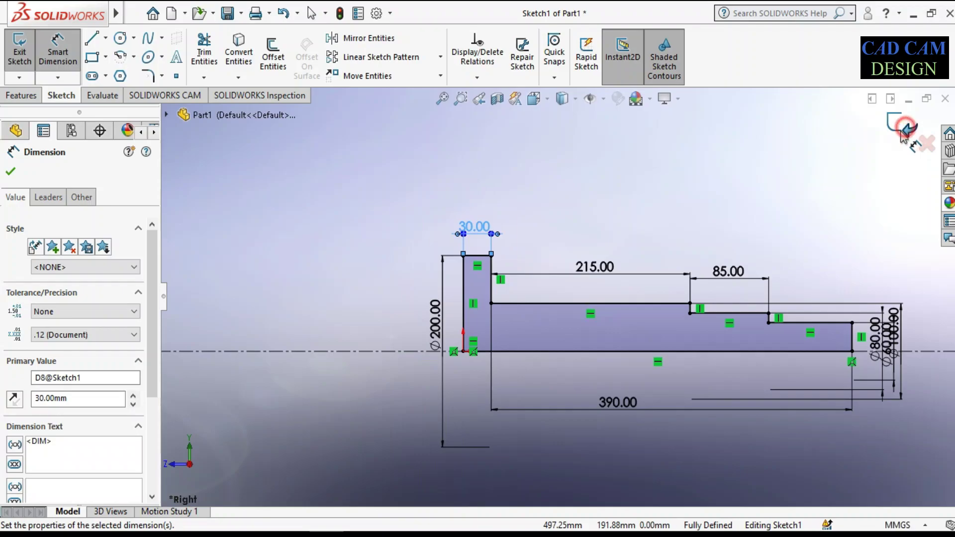
{"action": "left_click", "coordinate": [903, 125]}
{"action": "middle_click_drag", "start_coordinate": [501, 278], "coordinate": [691, 432]}
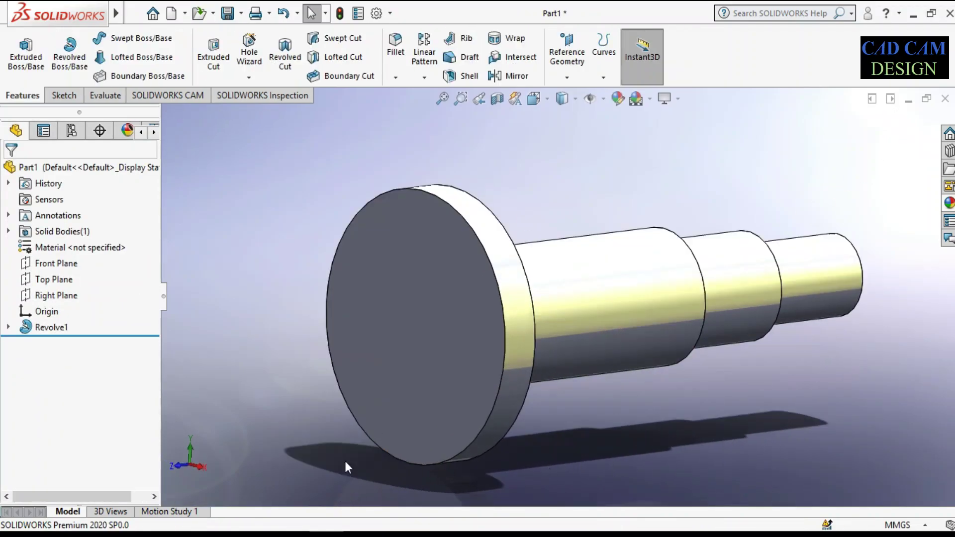
Step: Check the reference drawing in Paint, then minimize it to return to the model
{"action": "key", "text": "alt+Tab"}
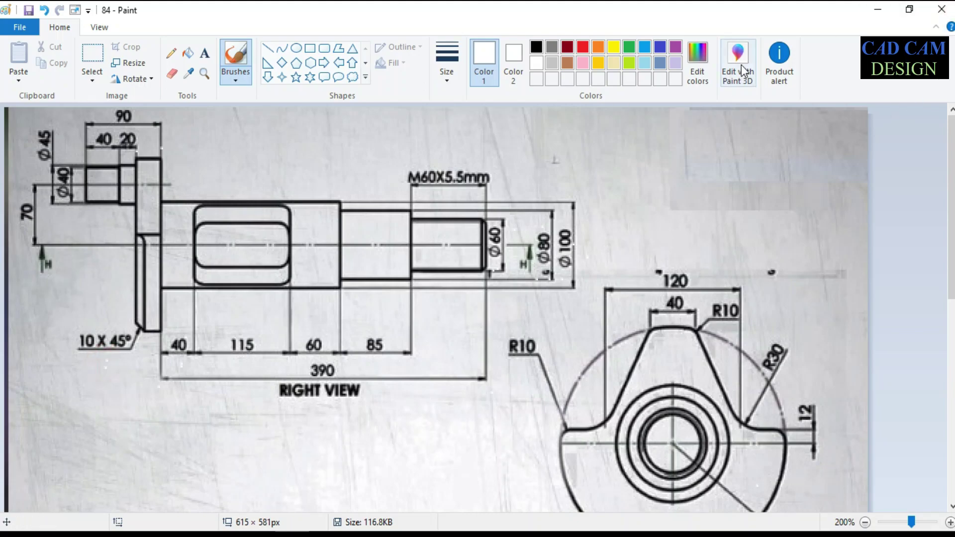
{"action": "left_click", "coordinate": [874, 6]}
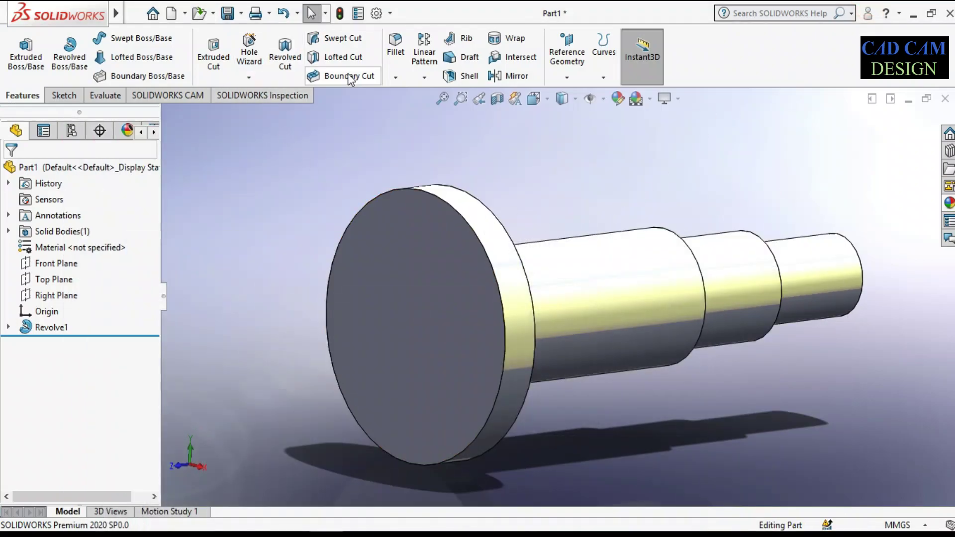
Step: Chamfer the head's front circular edge at 10 mm × 45°, creating Chamfer1
{"action": "left_click", "coordinate": [395, 77]}
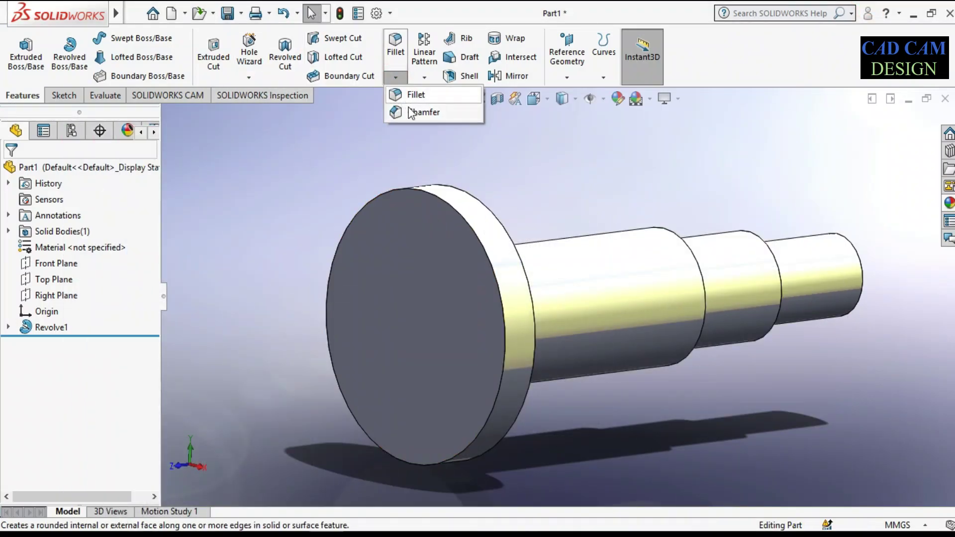
{"action": "left_click", "coordinate": [430, 222]}
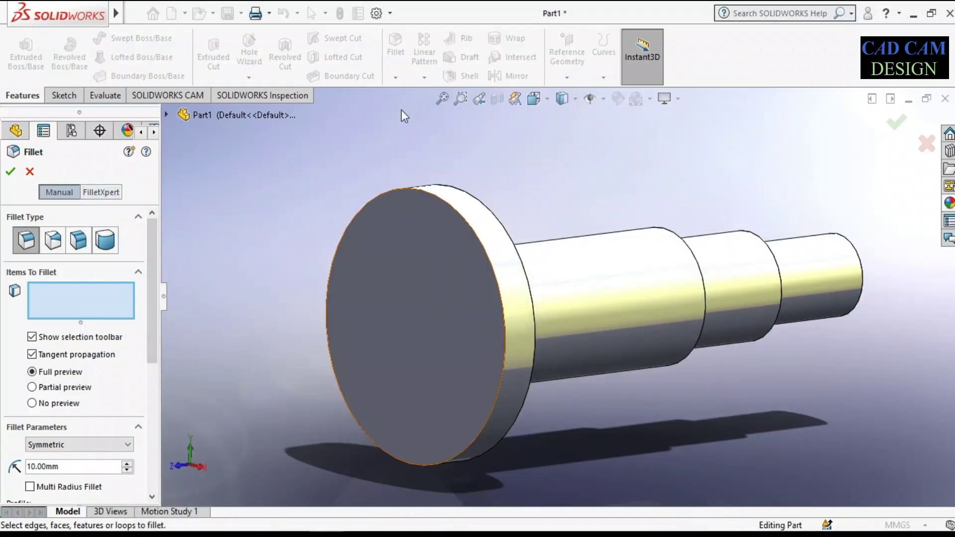
{"action": "left_click", "coordinate": [32, 172]}
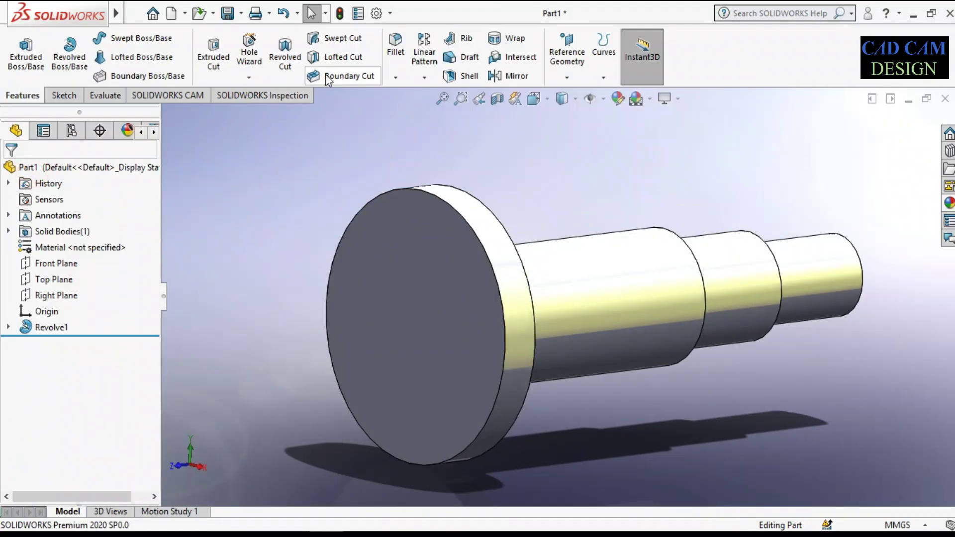
{"action": "left_click", "coordinate": [396, 77]}
{"action": "left_click", "coordinate": [404, 113]}
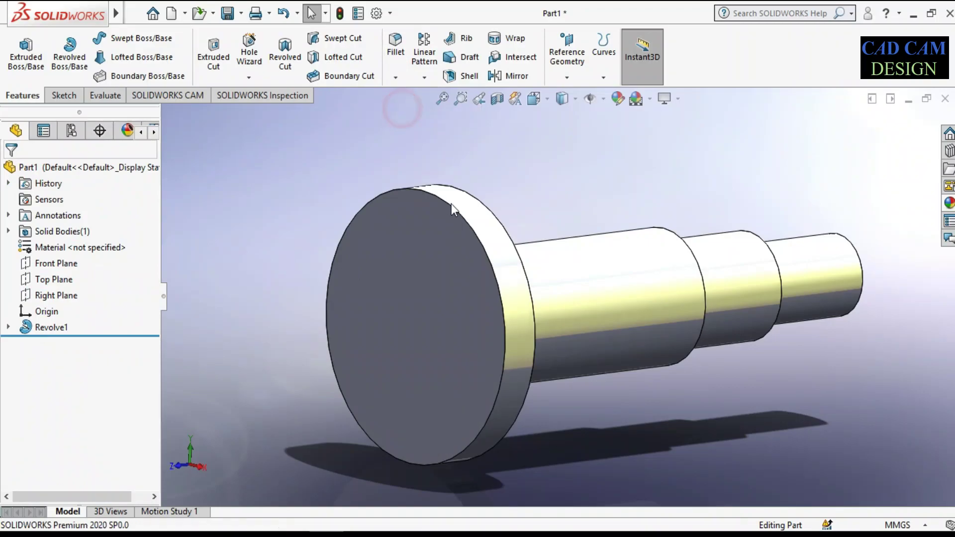
{"action": "left_click", "coordinate": [478, 238]}
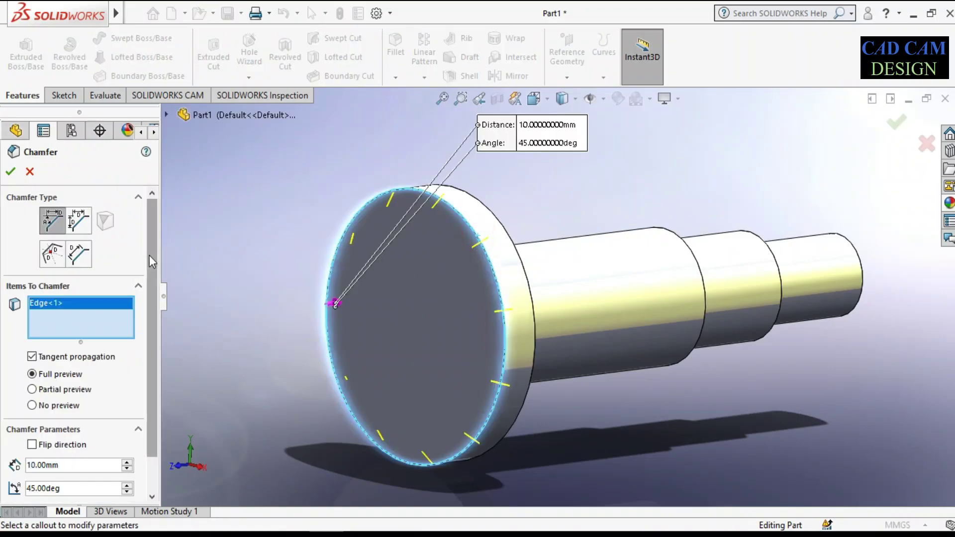
{"action": "scroll", "coordinate": [150, 327], "scroll_direction": "down", "scroll_amount": 2}
{"action": "double_click", "coordinate": [52, 428]}
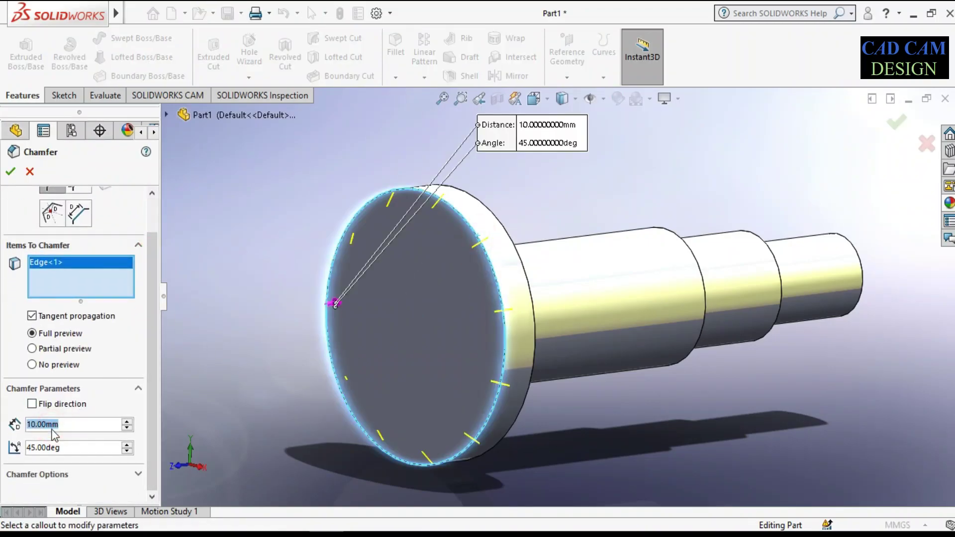
{"action": "double_click", "coordinate": [69, 447]}
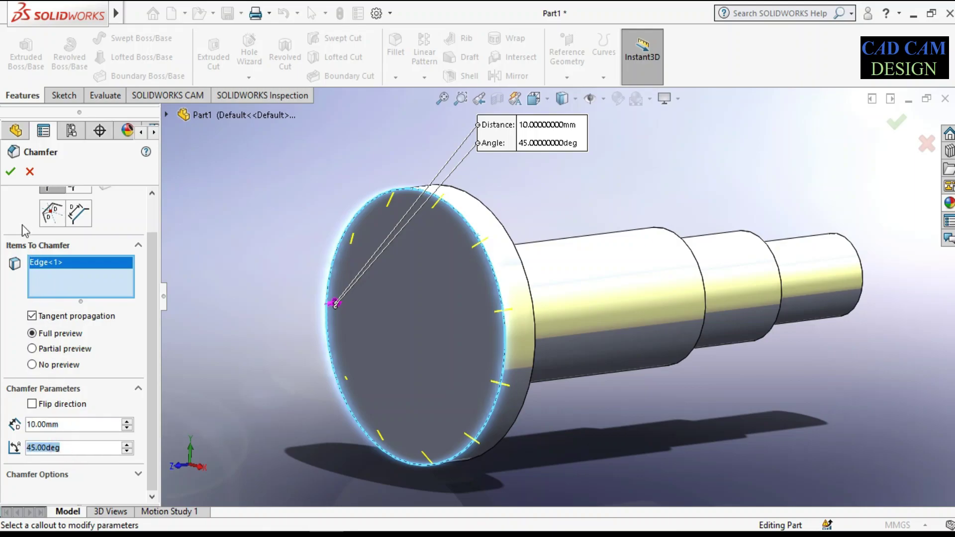
{"action": "left_click", "coordinate": [11, 171]}
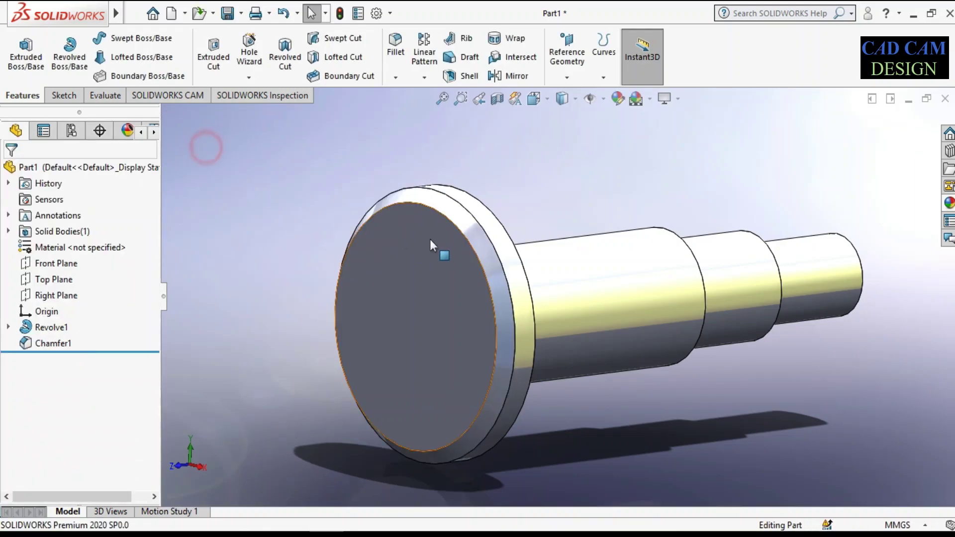
Step: Start Sketch2 on the Front Plane and turn the view normal to it
{"action": "mouse_move", "coordinate": [441, 249]}
{"action": "middle_mouse_down"}
{"action": "mouse_move", "coordinate": [409, 247]}
{"action": "mouse_move", "coordinate": [444, 246]}
{"action": "middle_mouse_up"}
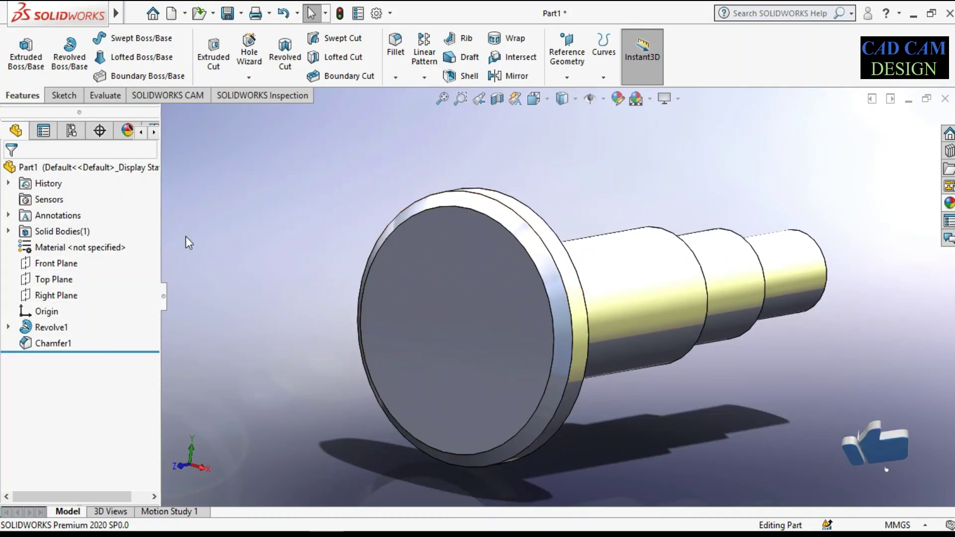
{"action": "left_click", "coordinate": [45, 267]}
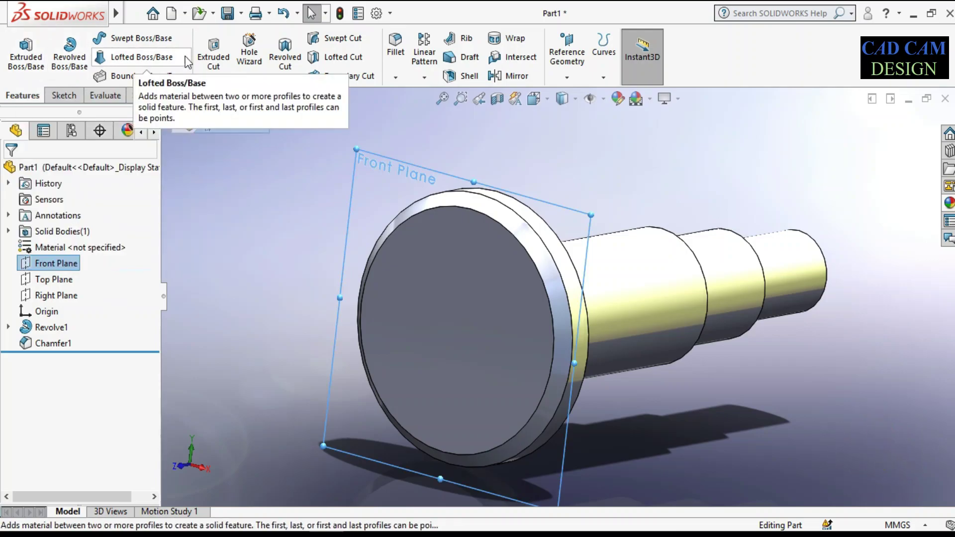
{"action": "left_click", "coordinate": [223, 52]}
{"action": "left_click", "coordinate": [60, 359]}
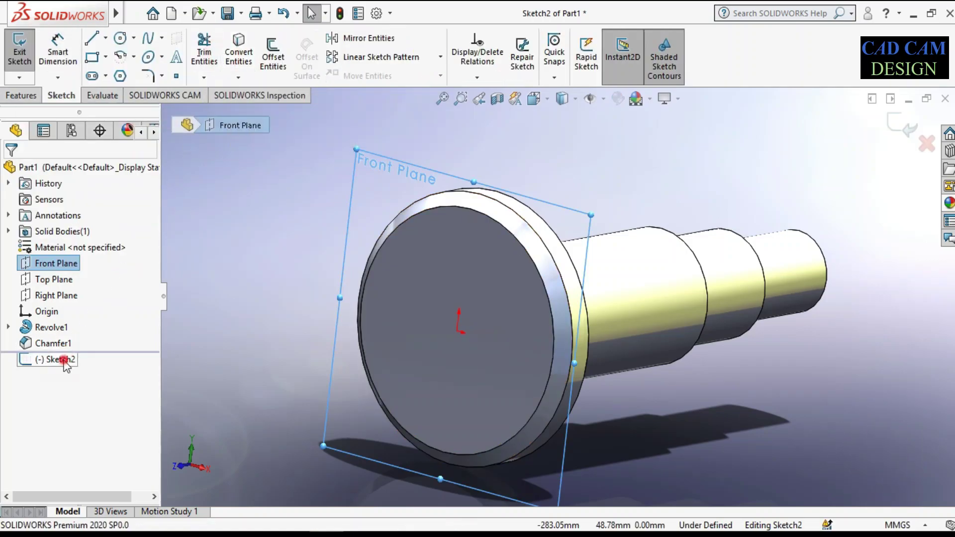
{"action": "left_click", "coordinate": [97, 341]}
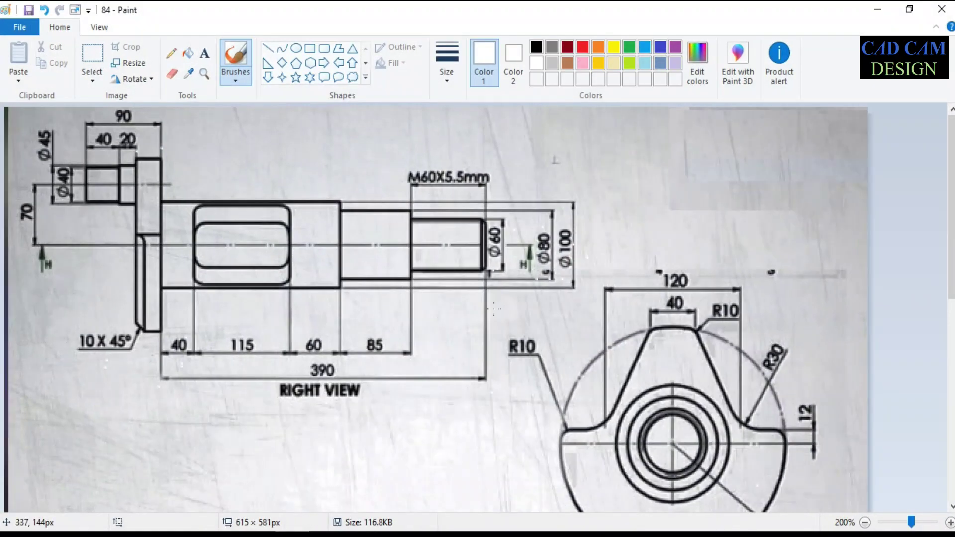
Step: Scroll the Paint drawing to the head's end view dimensioned 120, 40, R10, R30 and R100
{"action": "scroll", "coordinate": [754, 320], "scroll_direction": "down", "scroll_amount": 8}
{"action": "scroll", "coordinate": [746, 323], "scroll_direction": "up", "scroll_amount": 3}
{"action": "scroll", "coordinate": [736, 328], "scroll_direction": "up", "scroll_amount": 3}
{"action": "scroll", "coordinate": [717, 338], "scroll_direction": "down", "scroll_amount": 1}
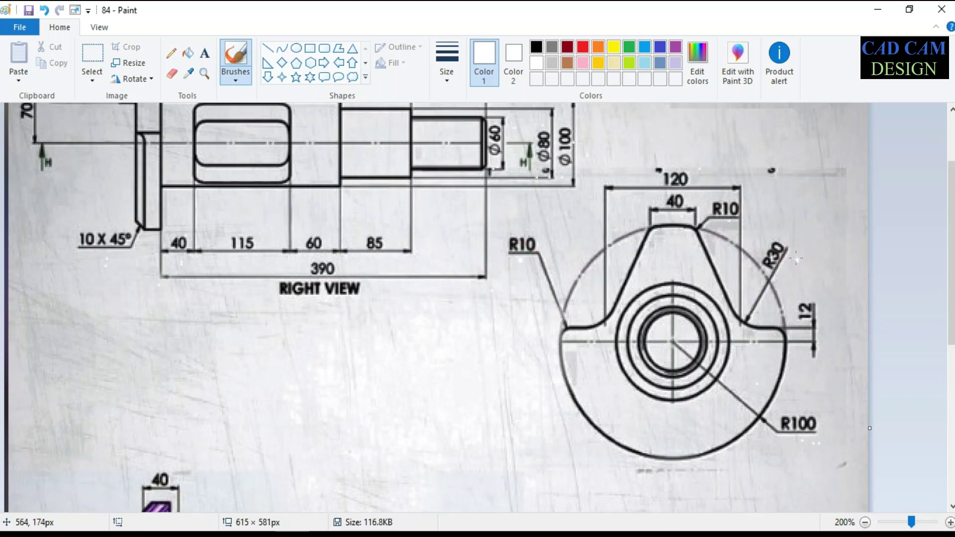
Step: Convert the head's outer circular edge into a sketch circle
{"action": "left_click", "coordinate": [878, 9]}
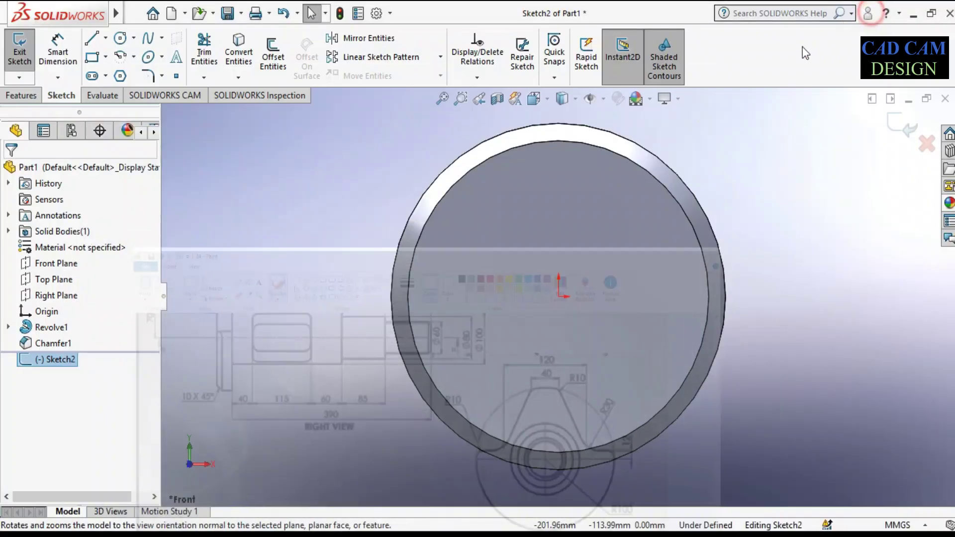
{"action": "left_click", "coordinate": [238, 50]}
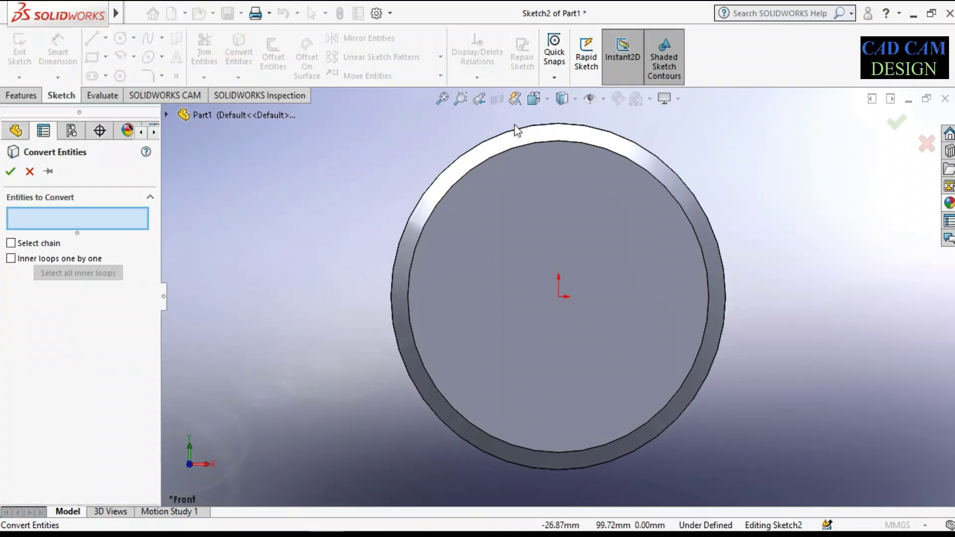
{"action": "left_click", "coordinate": [523, 130]}
{"action": "left_click", "coordinate": [9, 172]}
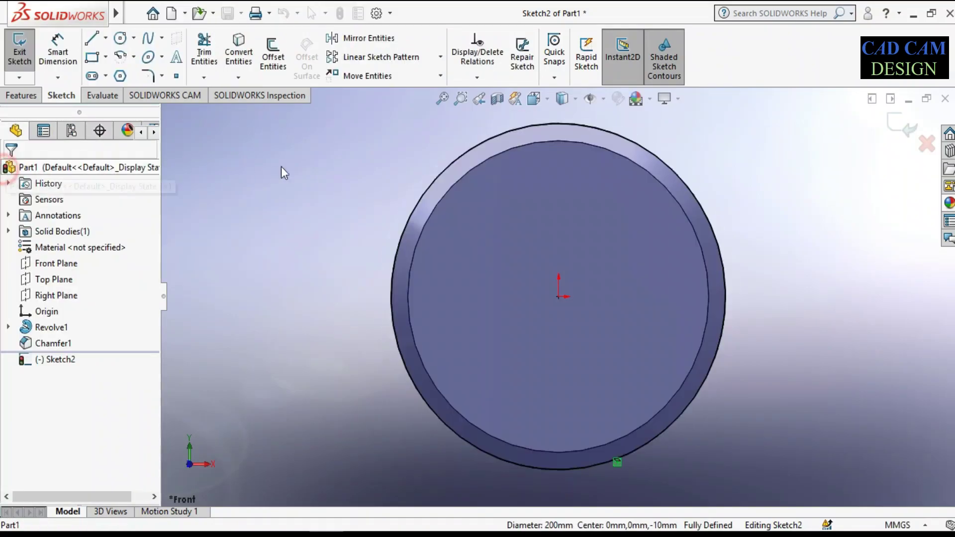
Step: Add infinite horizontal and vertical centrelines through the sketch origin
{"action": "left_click", "coordinate": [105, 38]}
{"action": "left_click", "coordinate": [130, 73]}
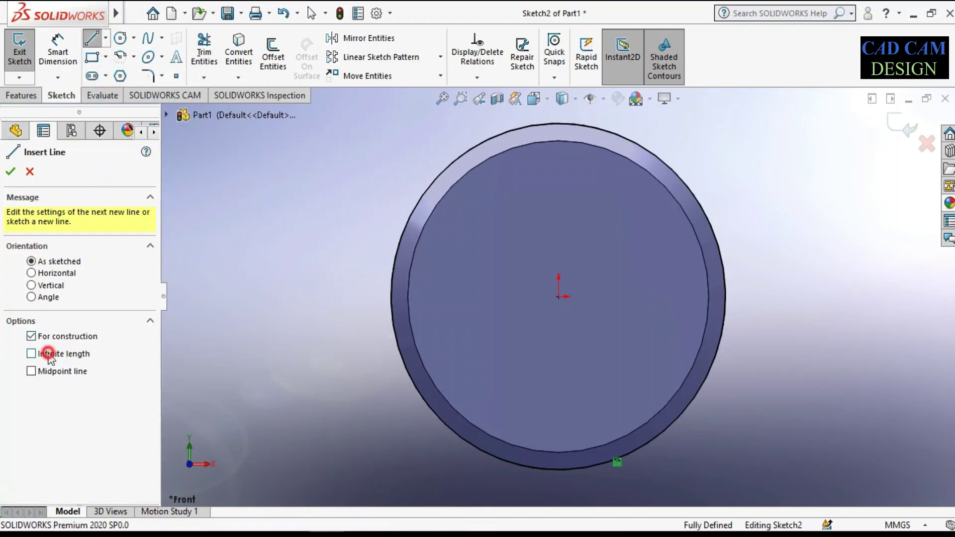
{"action": "left_click", "coordinate": [48, 354]}
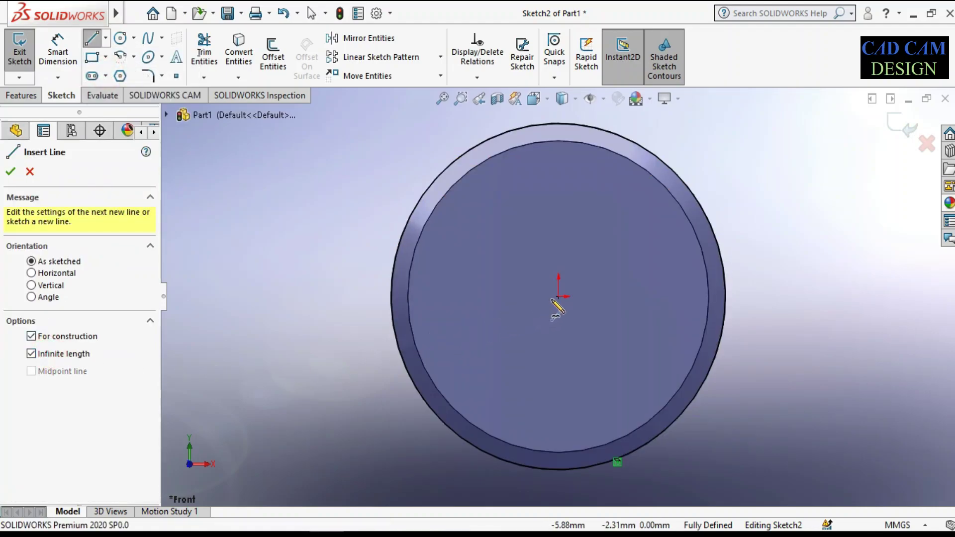
{"action": "left_click", "coordinate": [559, 296]}
{"action": "left_click", "coordinate": [640, 296]}
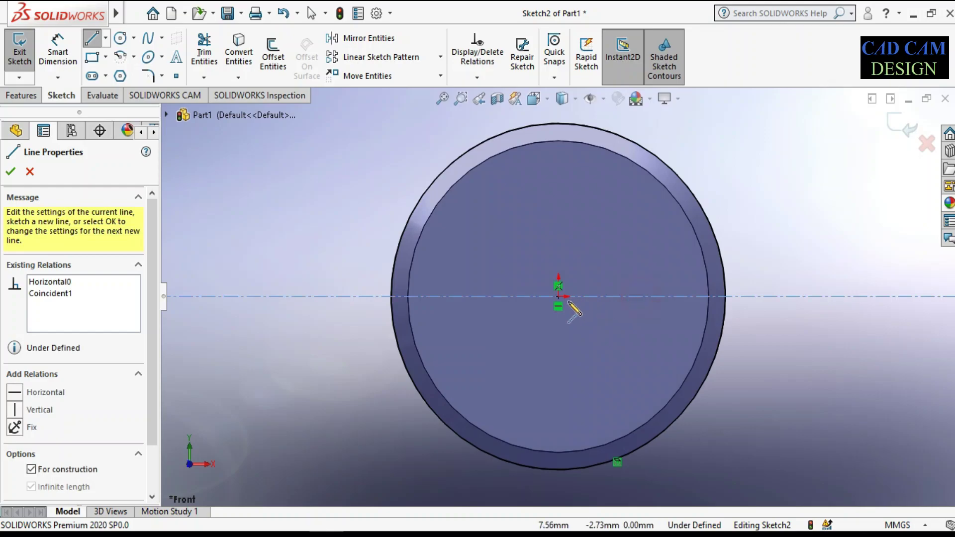
{"action": "left_click", "coordinate": [559, 297]}
{"action": "right_click", "coordinate": [558, 227]}
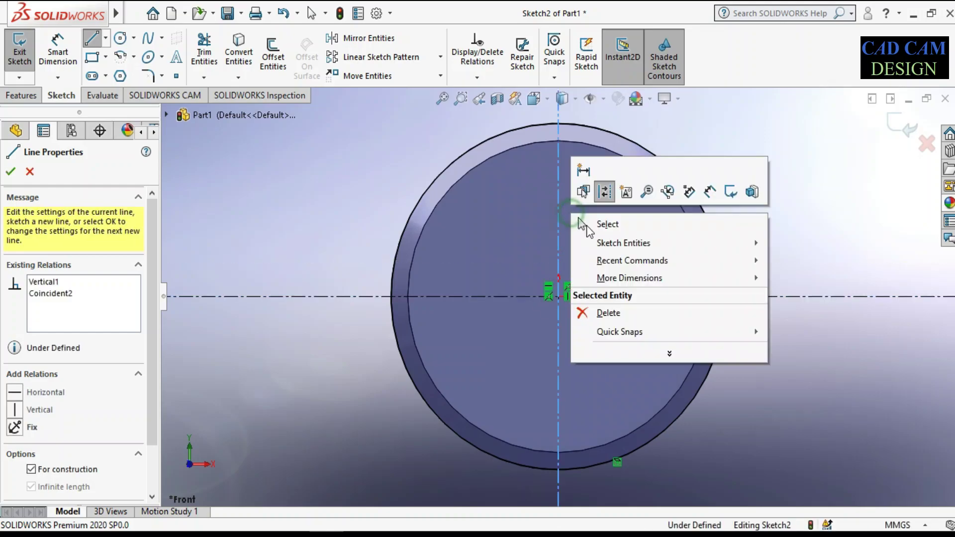
{"action": "left_click", "coordinate": [588, 225]}
{"action": "scroll", "coordinate": [538, 283], "scroll_direction": "up", "scroll_amount": 3}
{"action": "scroll", "coordinate": [611, 249], "scroll_direction": "down", "scroll_amount": 2}
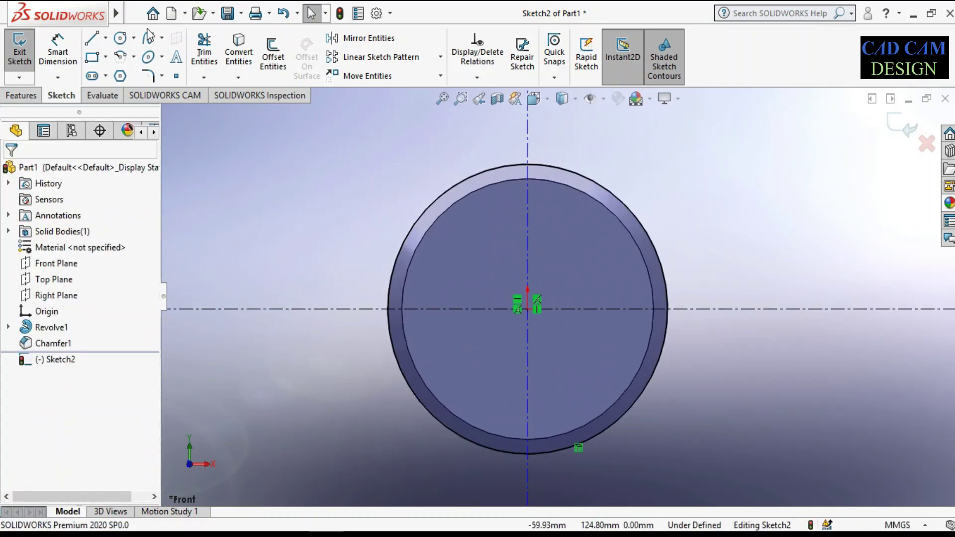
Step: Draw a horizontal line from left of the circle into it, above centre
{"action": "left_click", "coordinate": [291, 271]}
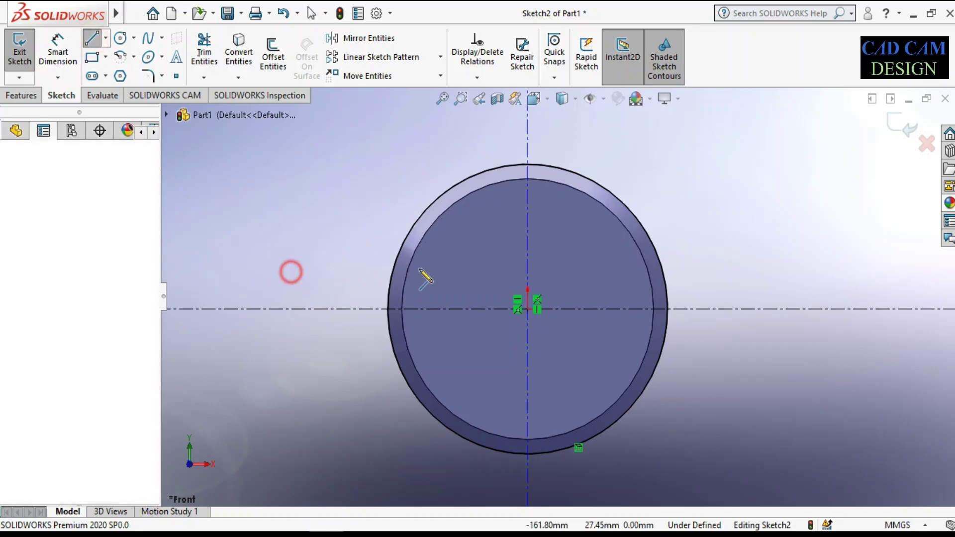
{"action": "left_click", "coordinate": [487, 271]}
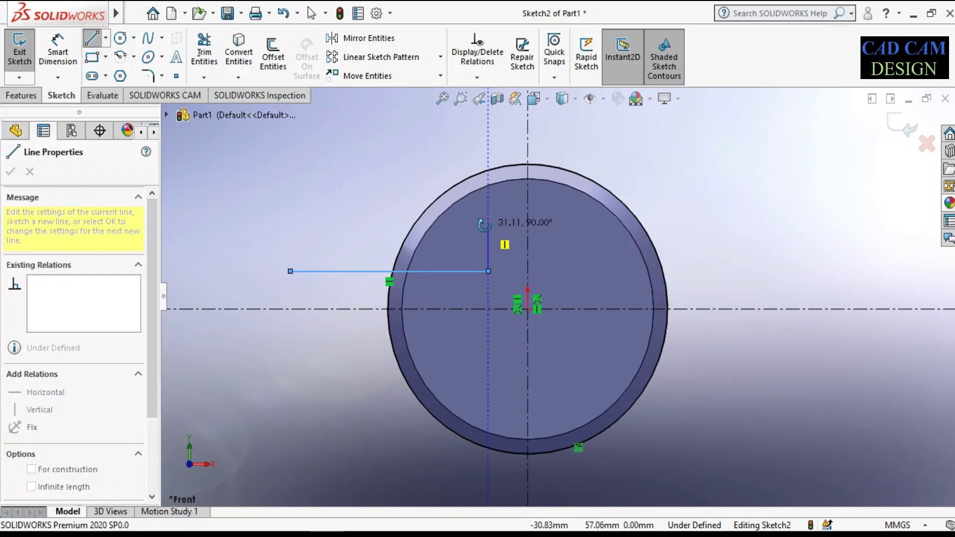
{"action": "right_click", "coordinate": [487, 238]}
{"action": "left_click", "coordinate": [499, 247]}
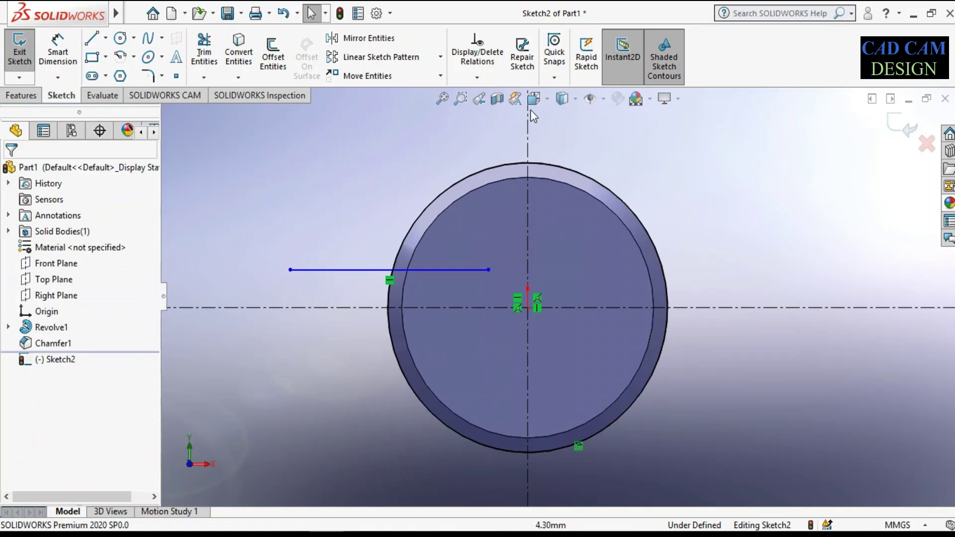
{"action": "left_click", "coordinate": [533, 98]}
{"action": "left_click", "coordinate": [539, 121]}
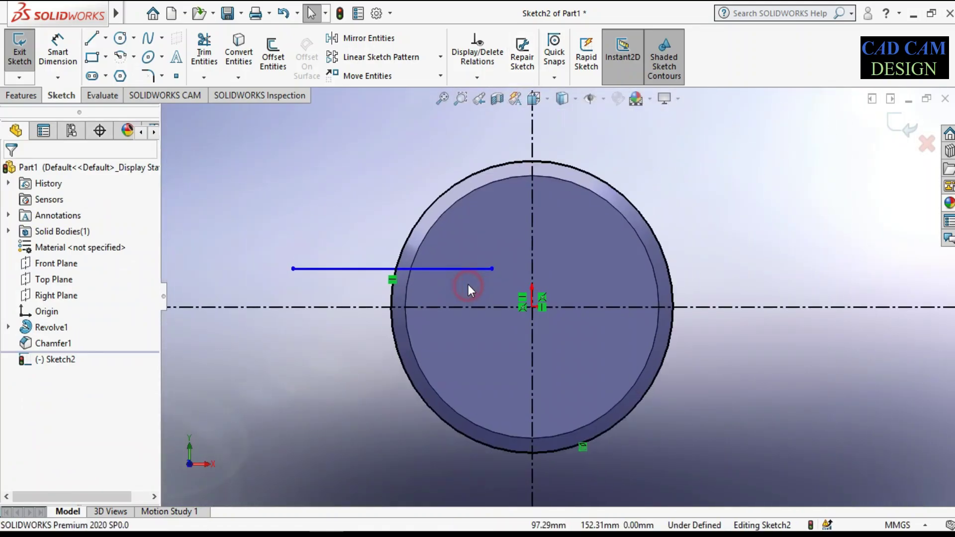
{"action": "left_click", "coordinate": [616, 131]}
Step: Draw a slanted line from above the circle down across the horizontal line
{"action": "left_click", "coordinate": [91, 37]}
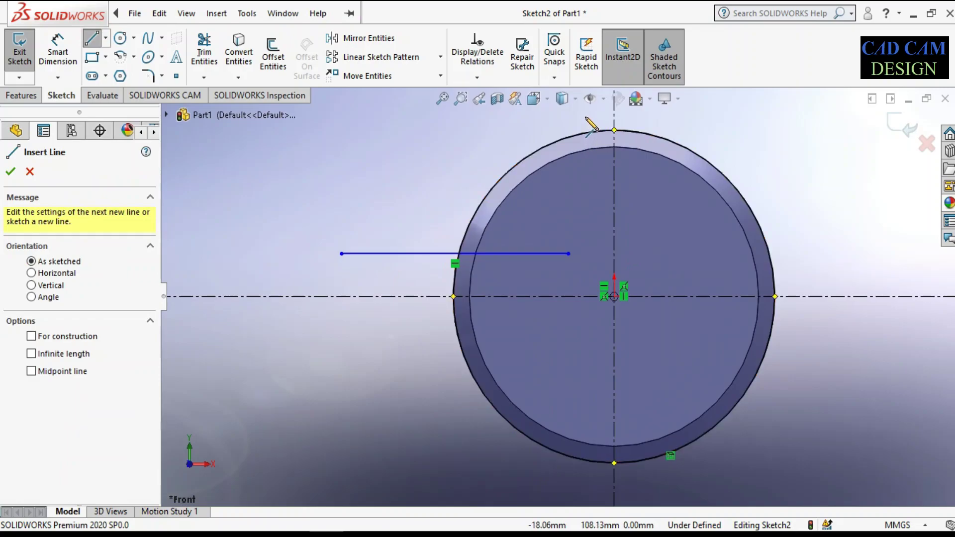
{"action": "left_click", "coordinate": [585, 116]}
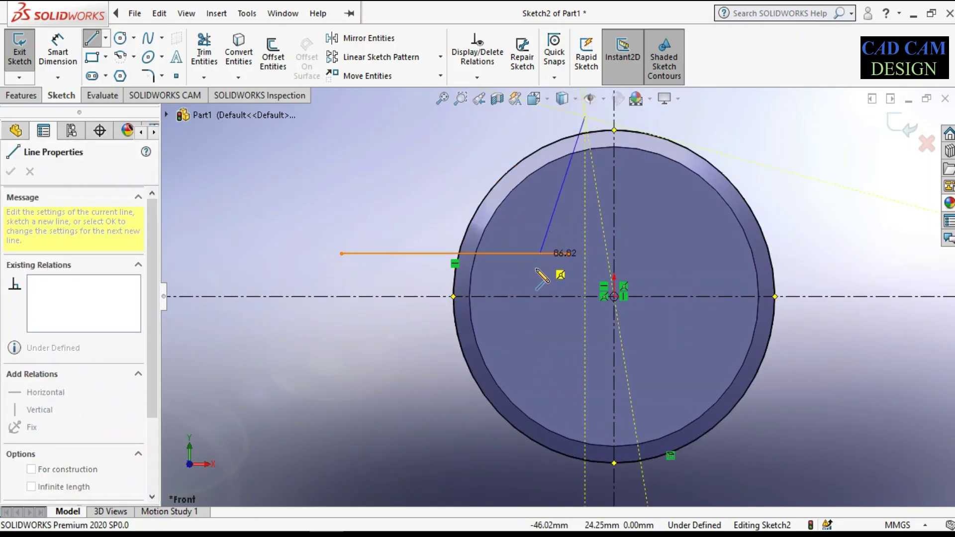
{"action": "left_click", "coordinate": [536, 269]}
{"action": "right_click", "coordinate": [544, 201]}
{"action": "left_click", "coordinate": [567, 209]}
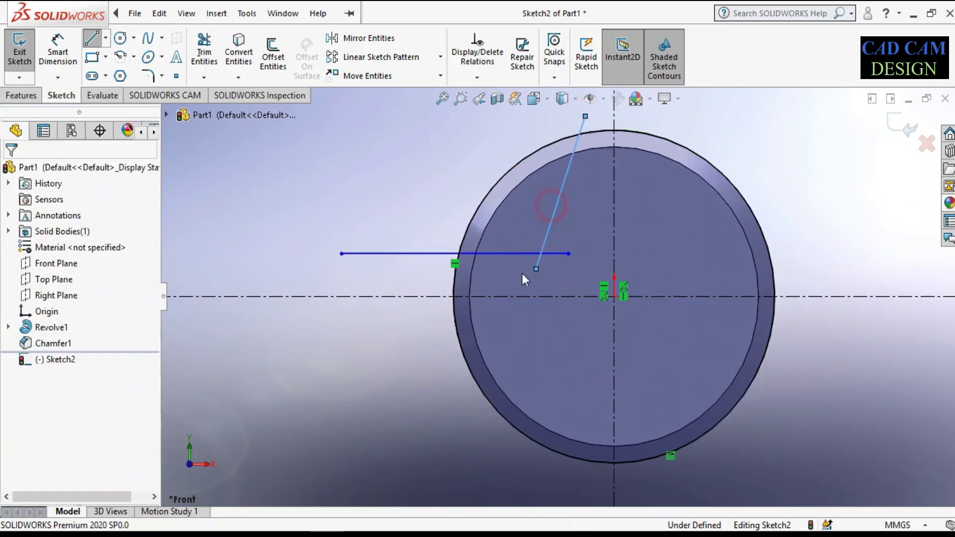
{"action": "scroll", "coordinate": [527, 304], "scroll_direction": "up", "scroll_amount": 3}
{"action": "scroll", "coordinate": [604, 234], "scroll_direction": "down", "scroll_amount": 3}
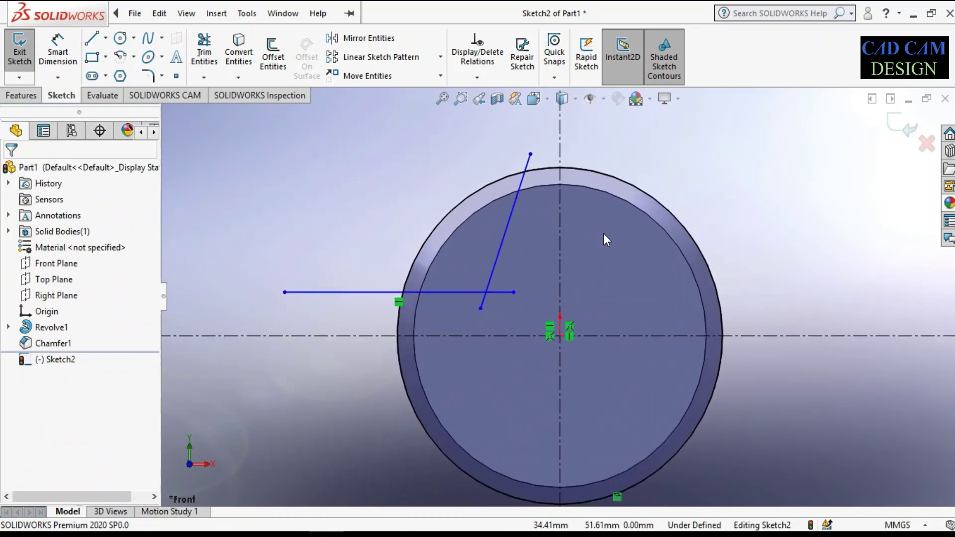
Step: Power-trim the line stubs so both lines end at the outer circle
{"action": "left_click", "coordinate": [204, 50]}
{"action": "scroll", "coordinate": [511, 277], "scroll_direction": "down", "scroll_amount": 3}
{"action": "left_click_drag", "start_coordinate": [483, 305], "coordinate": [461, 316]}
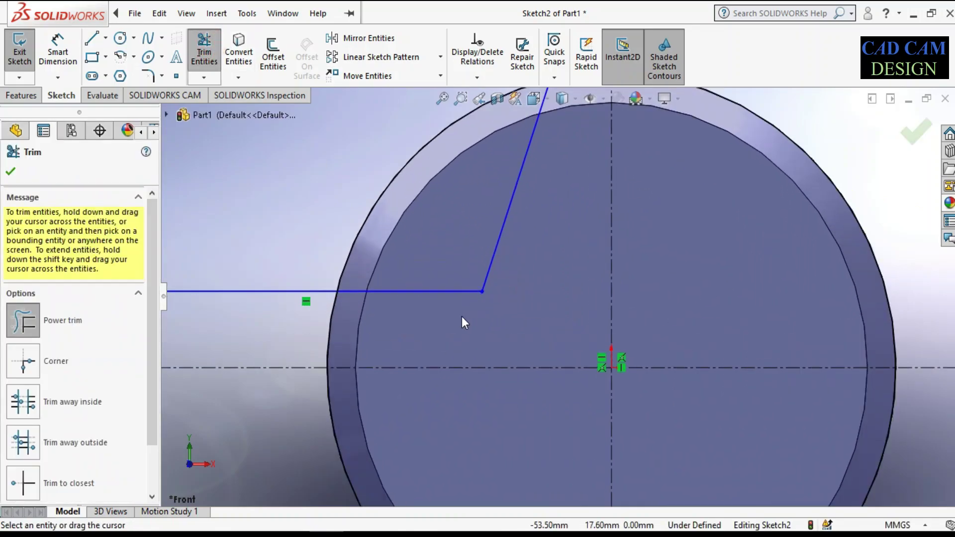
{"action": "scroll", "coordinate": [500, 317], "scroll_direction": "up", "scroll_amount": 3}
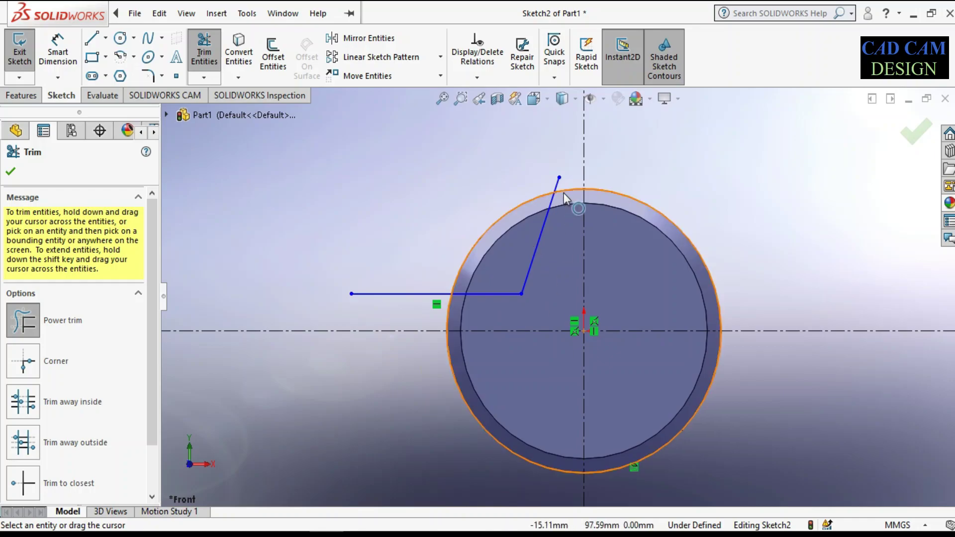
{"action": "scroll", "coordinate": [563, 193], "scroll_direction": "down", "scroll_amount": 3}
{"action": "left_click_drag", "start_coordinate": [514, 204], "coordinate": [556, 224]}
{"action": "scroll", "coordinate": [555, 220], "scroll_direction": "up", "scroll_amount": 2}
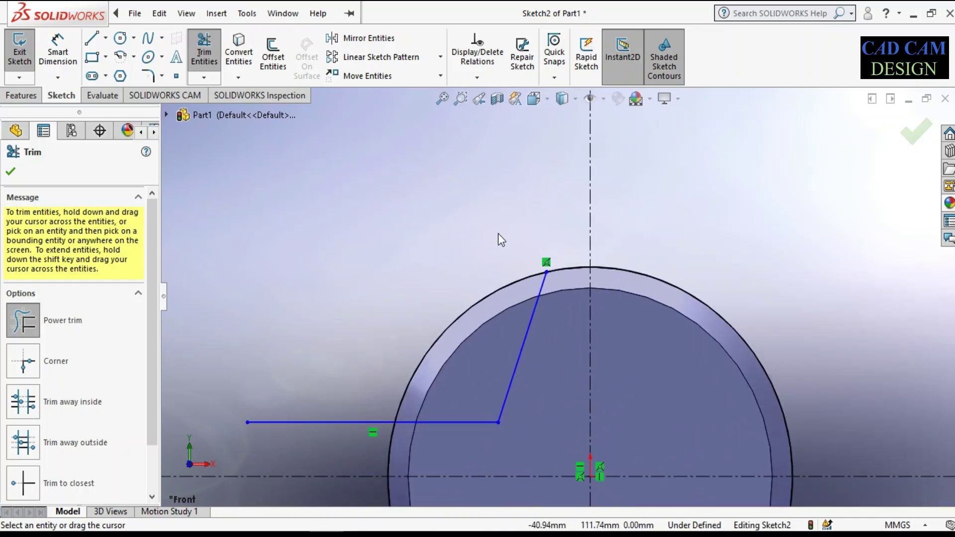
{"action": "scroll", "coordinate": [486, 238], "scroll_direction": "up", "scroll_amount": 2}
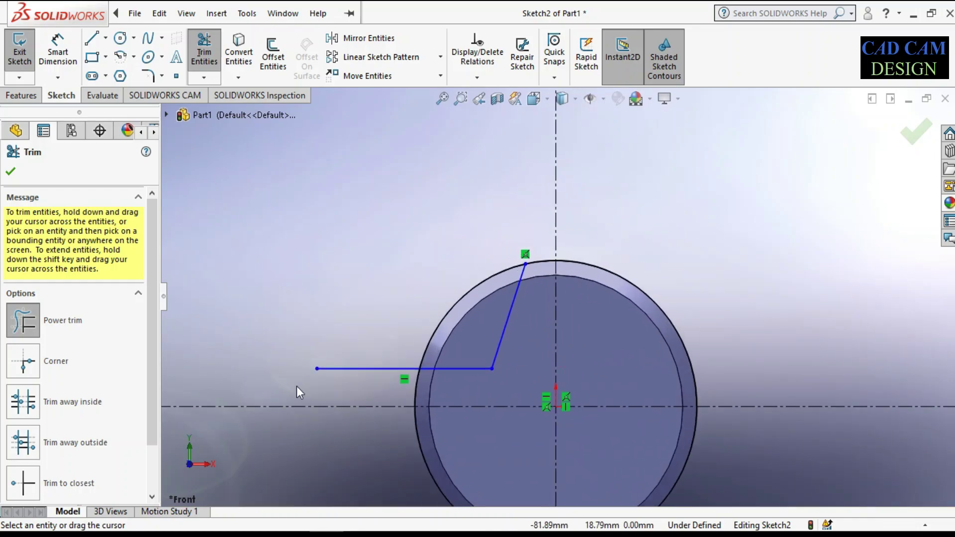
{"action": "left_click_drag", "start_coordinate": [377, 343], "coordinate": [376, 378]}
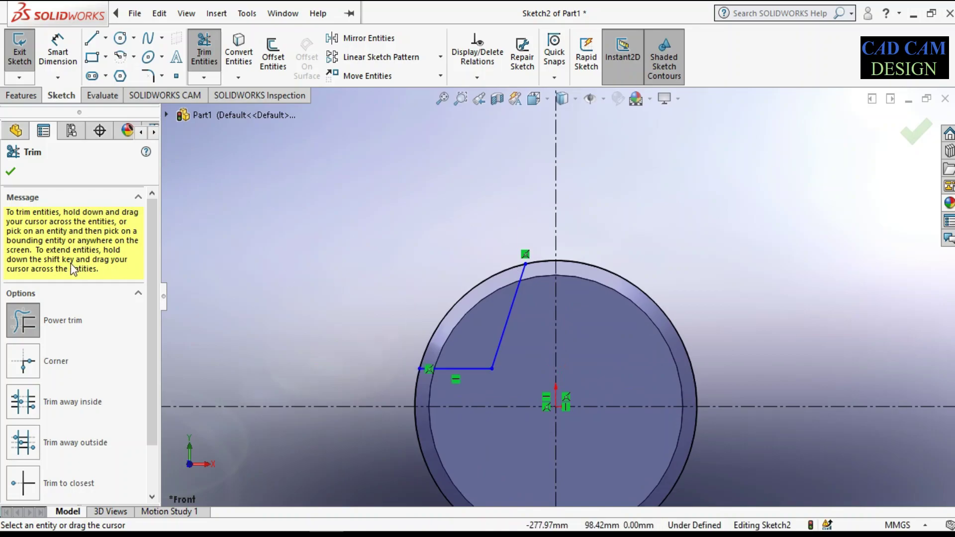
{"action": "left_click", "coordinate": [10, 174]}
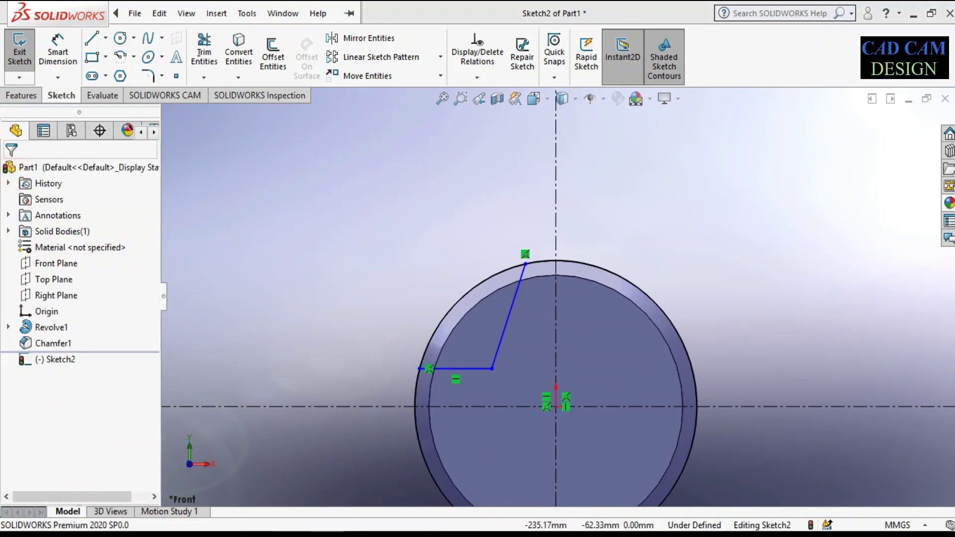
Step: Dimension the horizontal sketch line 12 mm above the horizontal centreline
{"action": "key", "text": "alt+Tab"}
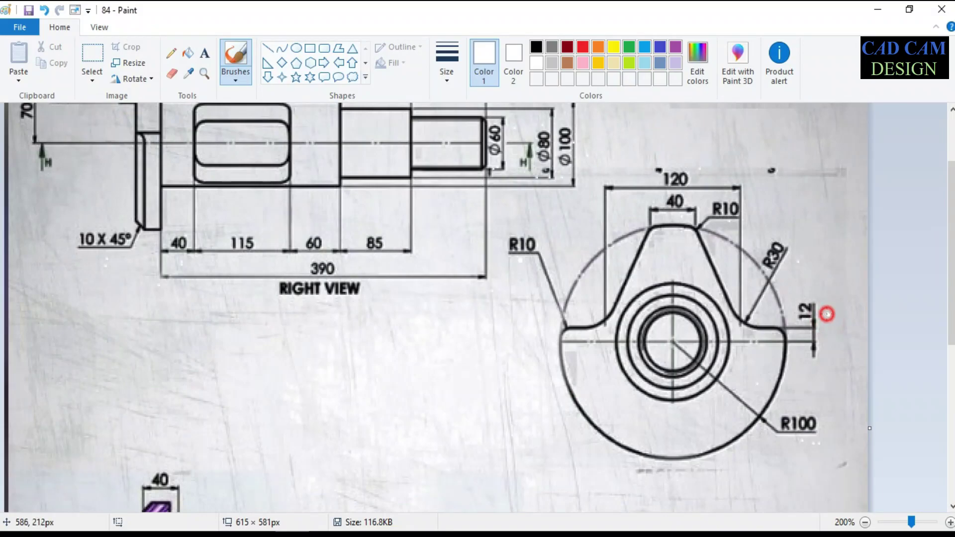
{"action": "left_click", "coordinate": [878, 9]}
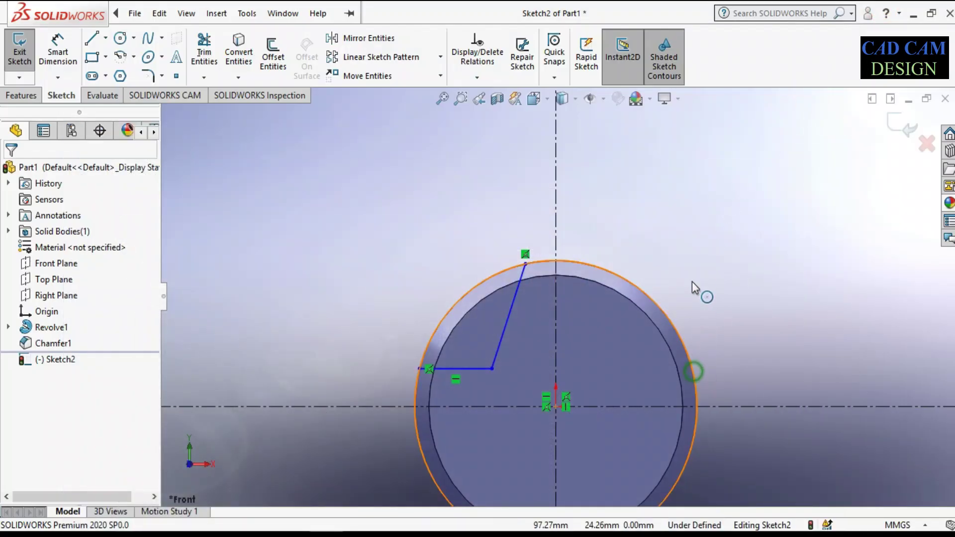
{"action": "right_click_drag", "start_coordinate": [686, 271], "coordinate": [687, 234]}
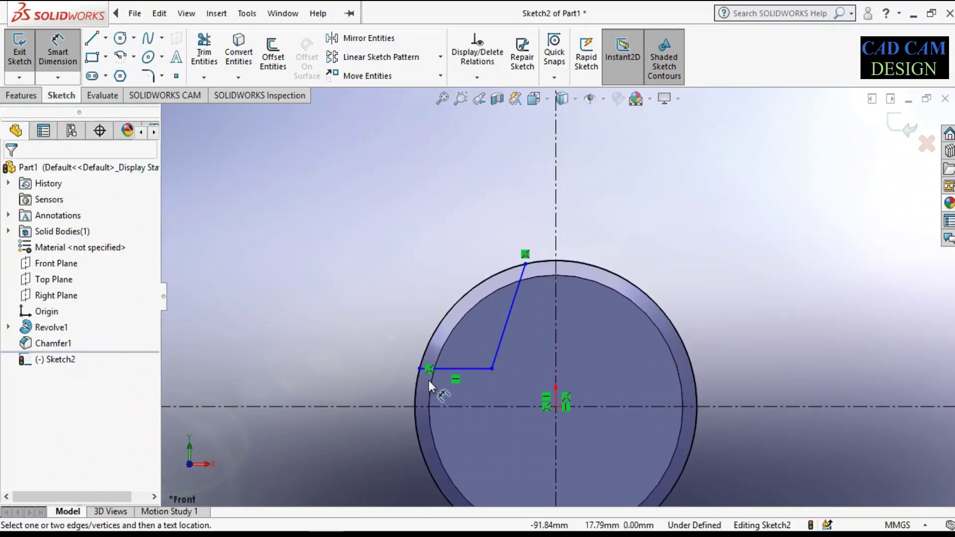
{"action": "left_click", "coordinate": [450, 369]}
{"action": "left_click", "coordinate": [391, 407]}
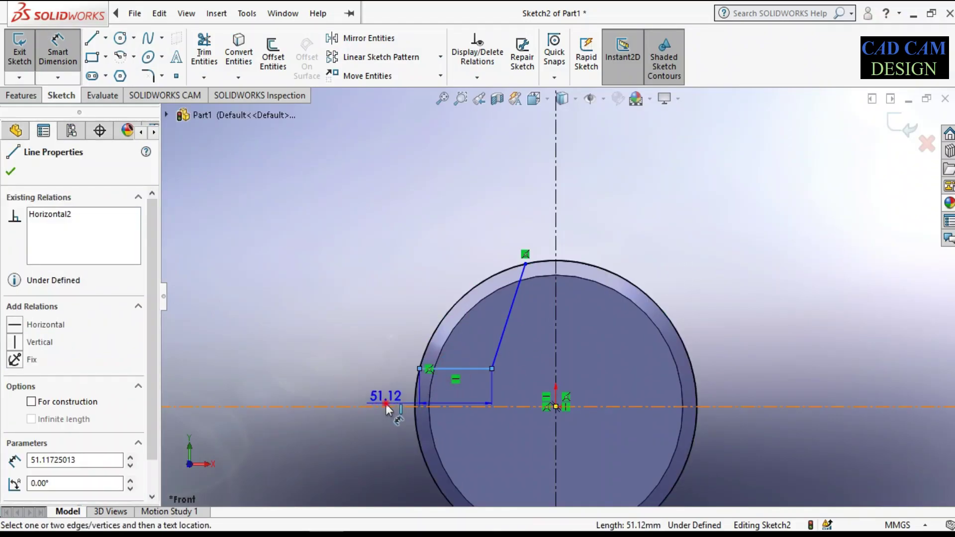
{"action": "left_click", "coordinate": [362, 391]}
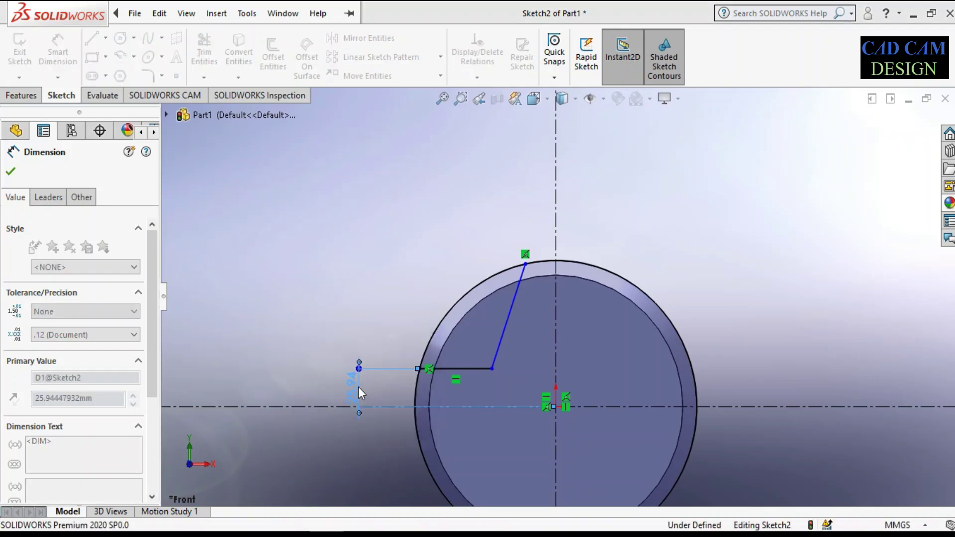
{"action": "type", "text": "12"}
{"action": "key", "text": "Return"}
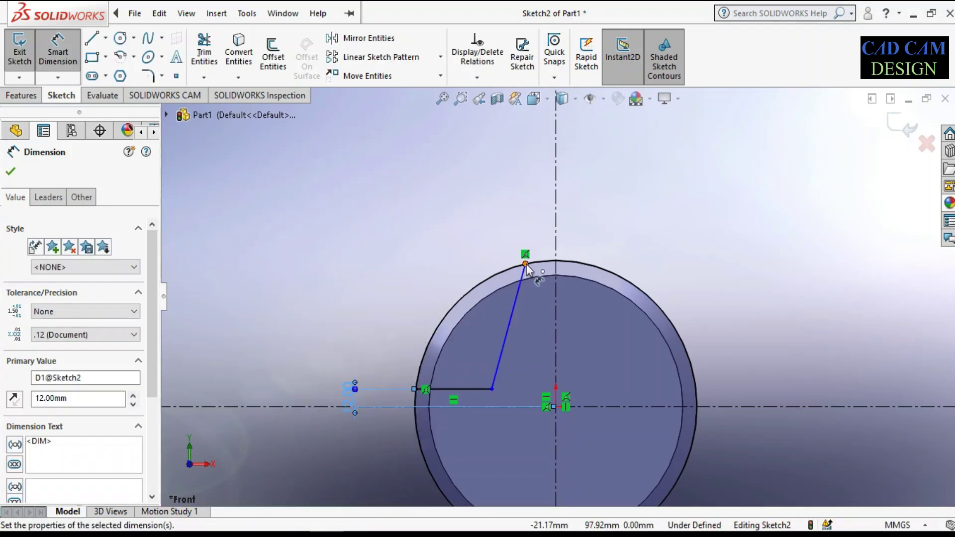
{"action": "key", "text": "alt+Tab"}
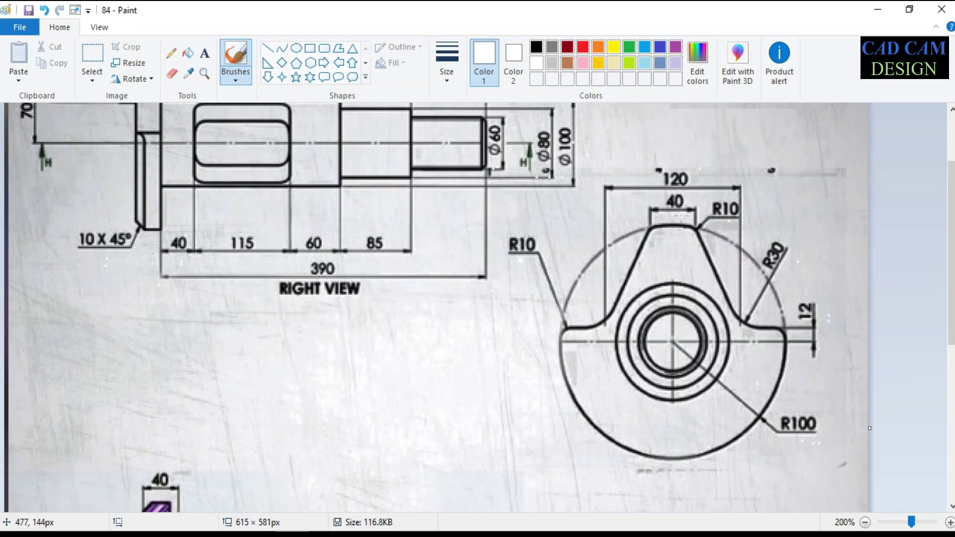
{"action": "left_click", "coordinate": [878, 9]}
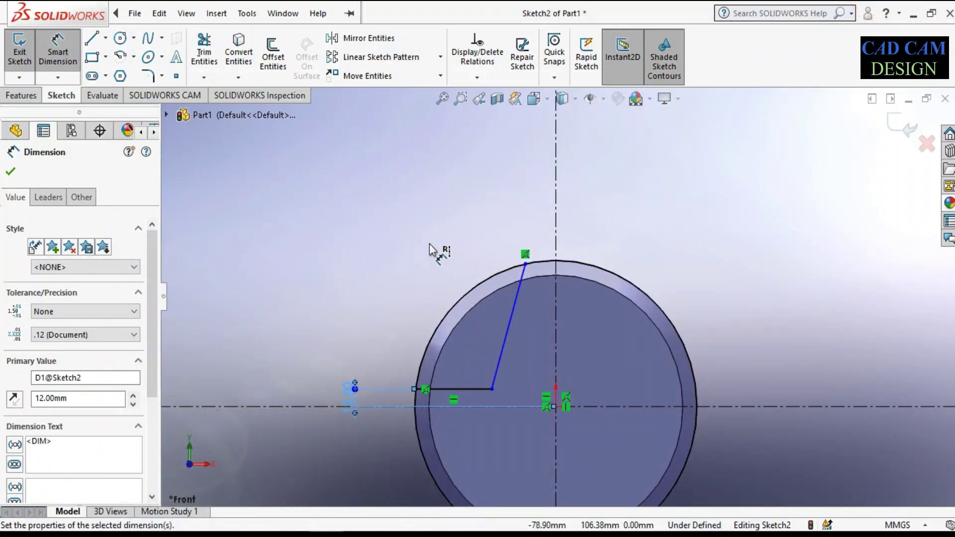
{"action": "left_click", "coordinate": [363, 219]}
Step: Mirror the left horizontal and slanted lines across the vertical centreline
{"action": "right_click", "coordinate": [377, 190]}
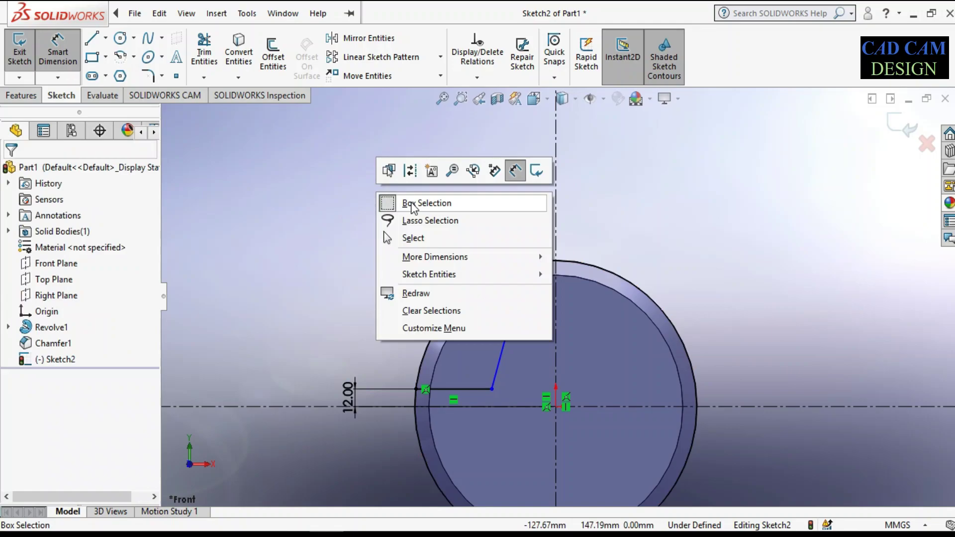
{"action": "left_click", "coordinate": [419, 237]}
{"action": "left_click_drag", "start_coordinate": [366, 207], "coordinate": [547, 398]}
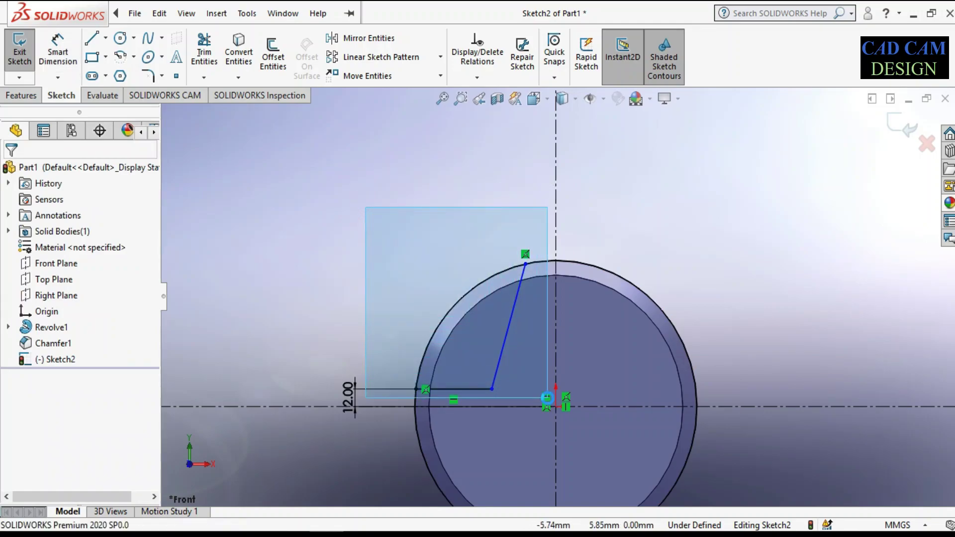
{"action": "left_click", "coordinate": [365, 38]}
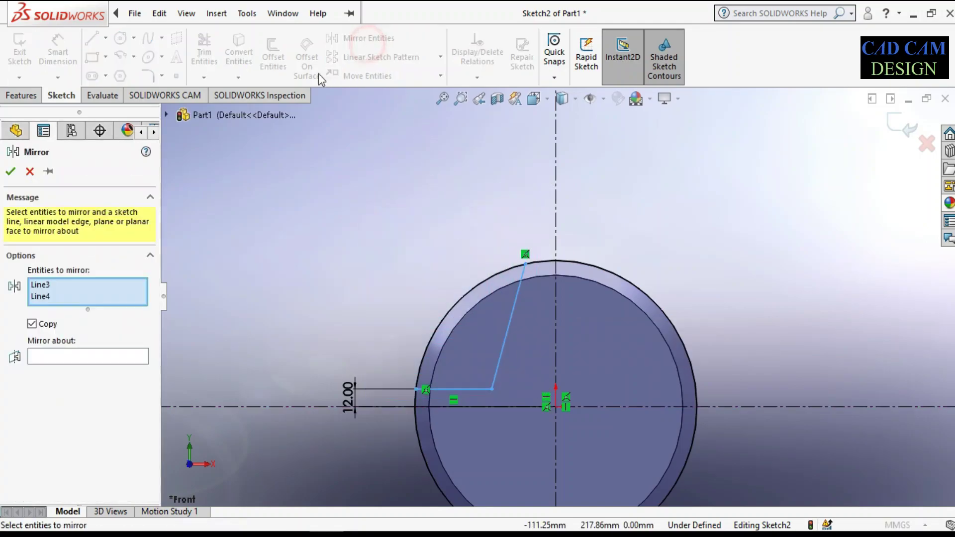
{"action": "left_click", "coordinate": [123, 357]}
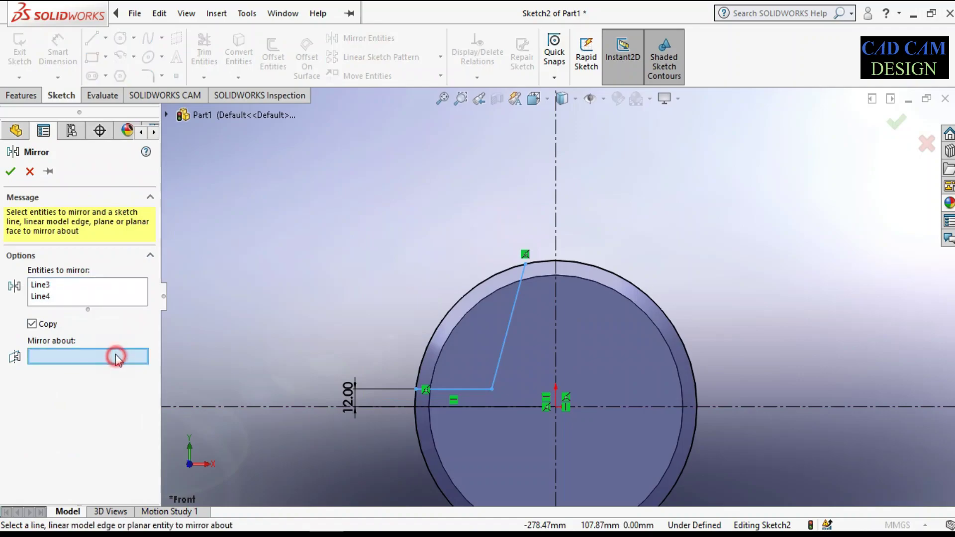
{"action": "left_click", "coordinate": [556, 181]}
{"action": "left_click", "coordinate": [11, 171]}
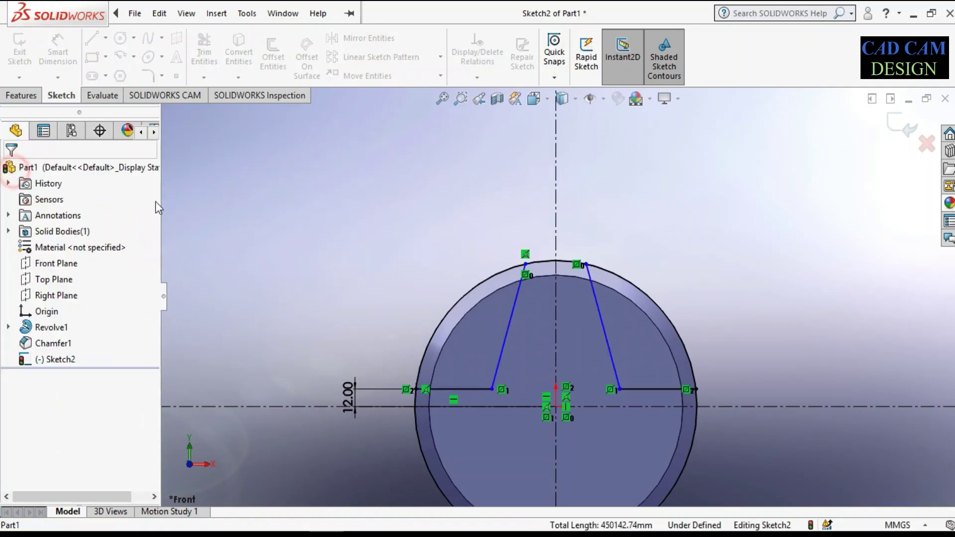
{"action": "left_click", "coordinate": [304, 221]}
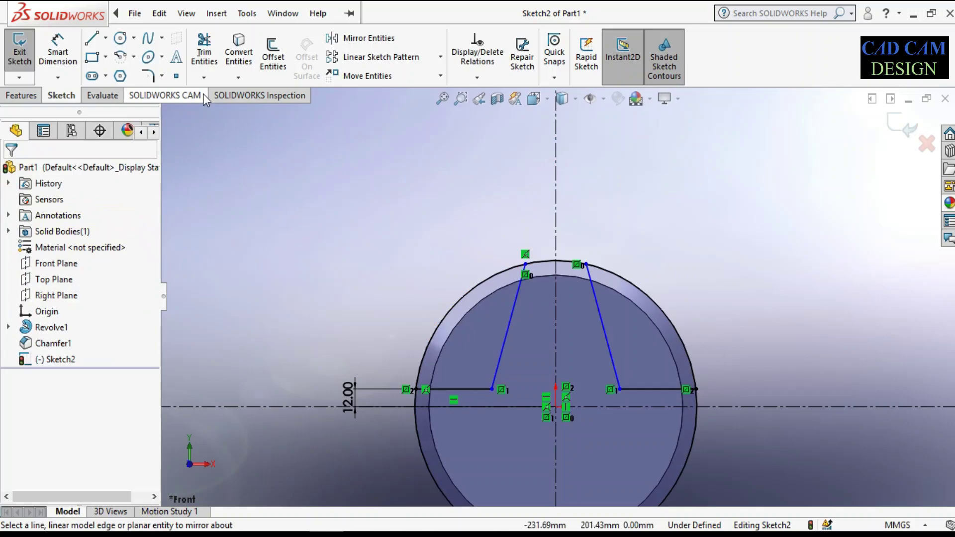
Step: Dimension the slanted lines' tops 40 mm apart and their lower ends 120 mm apart
{"action": "left_click", "coordinate": [58, 52]}
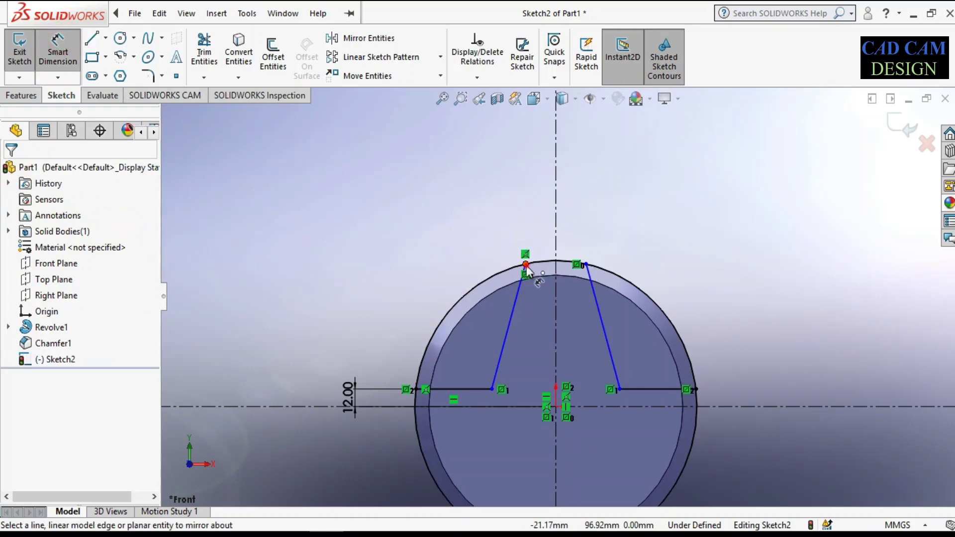
{"action": "left_click", "coordinate": [525, 263]}
{"action": "left_click", "coordinate": [587, 266]}
{"action": "left_click", "coordinate": [579, 219]}
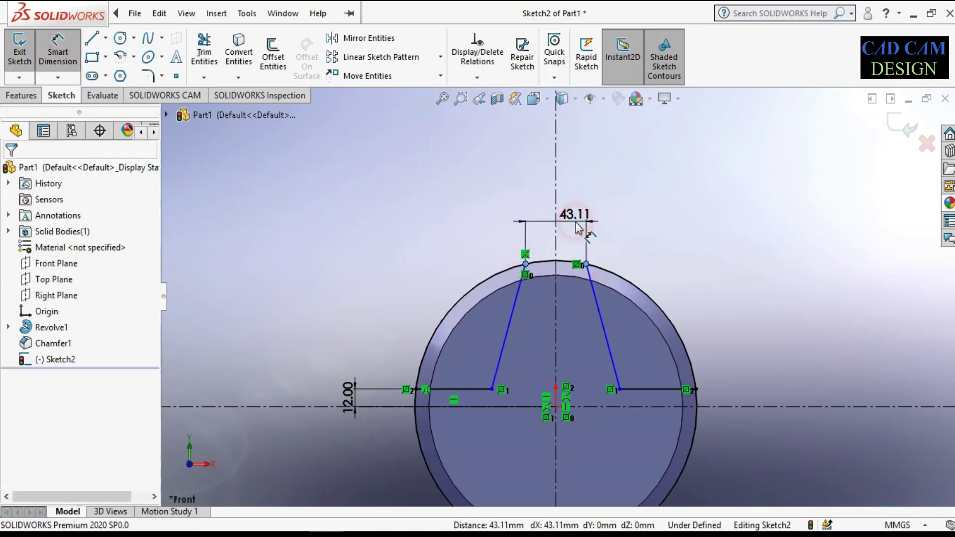
{"action": "type", "text": "40"}
{"action": "key", "text": "Return"}
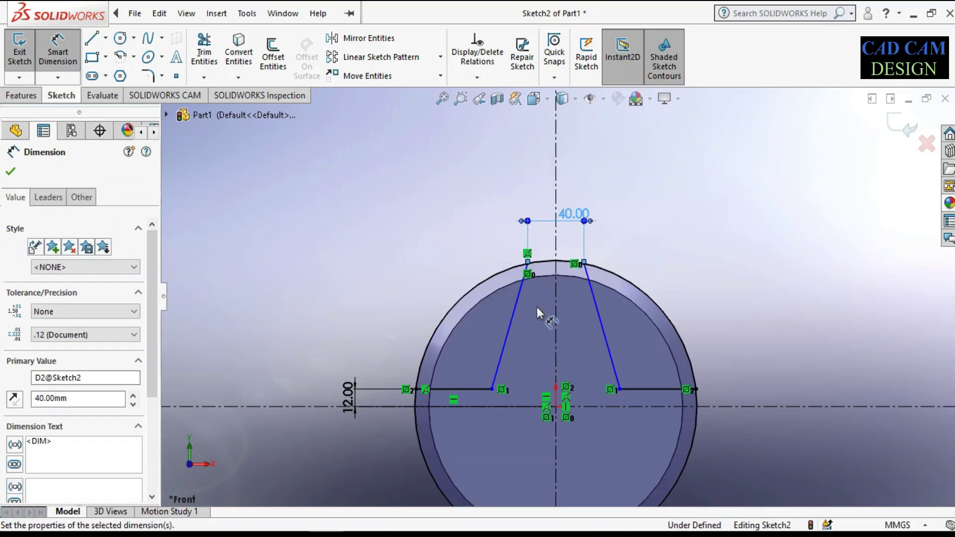
{"action": "left_click", "coordinate": [493, 389]}
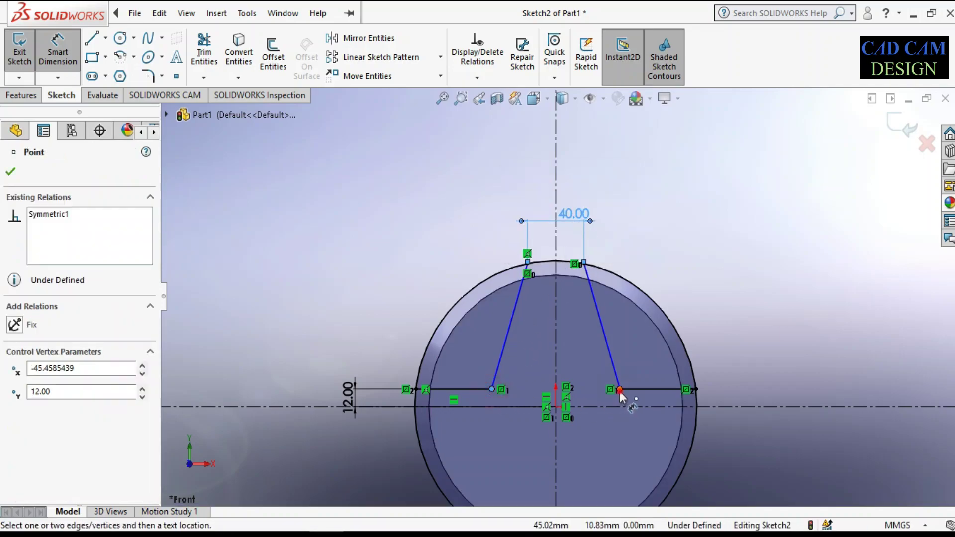
{"action": "left_click", "coordinate": [619, 389]}
{"action": "left_click", "coordinate": [545, 180]}
{"action": "type", "text": "120"}
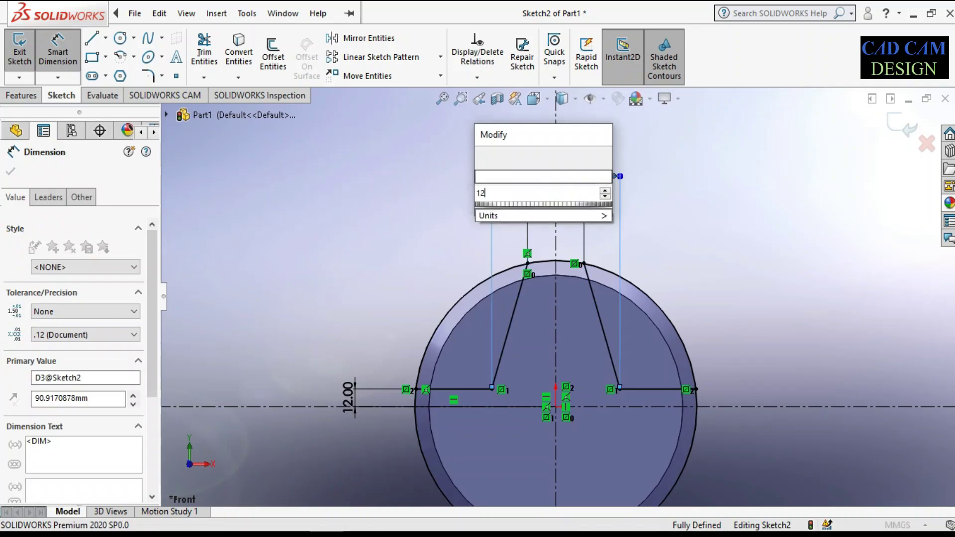
{"action": "key", "text": "Return"}
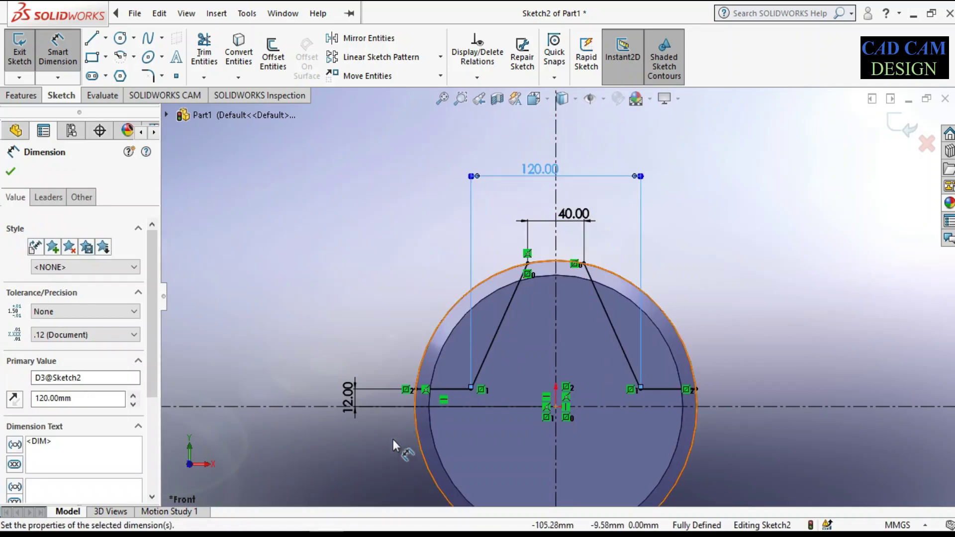
{"action": "key", "text": "alt+Tab"}
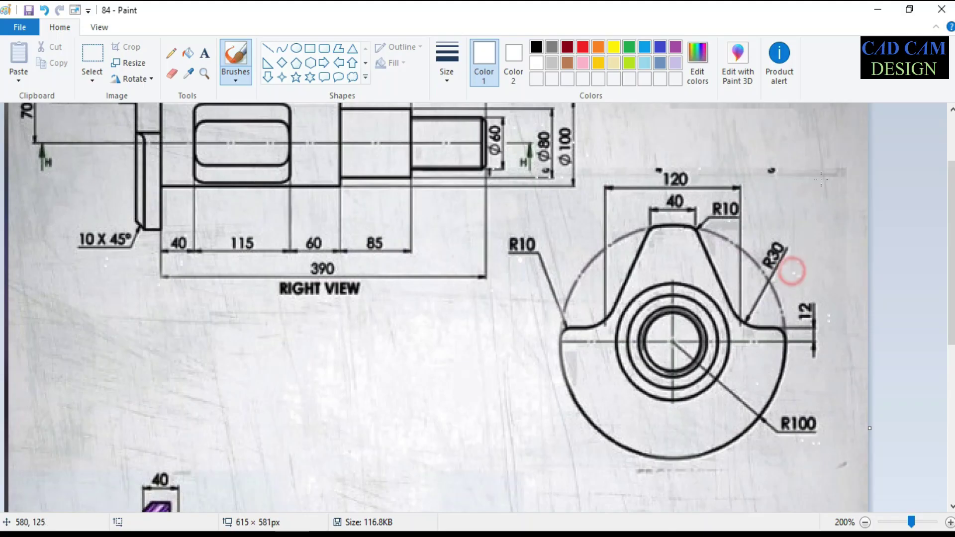
Step: Open Sketch Fillet with its 10 mm radius selected, then check the drawing's R10 and R30 radii
{"action": "left_click", "coordinate": [878, 9]}
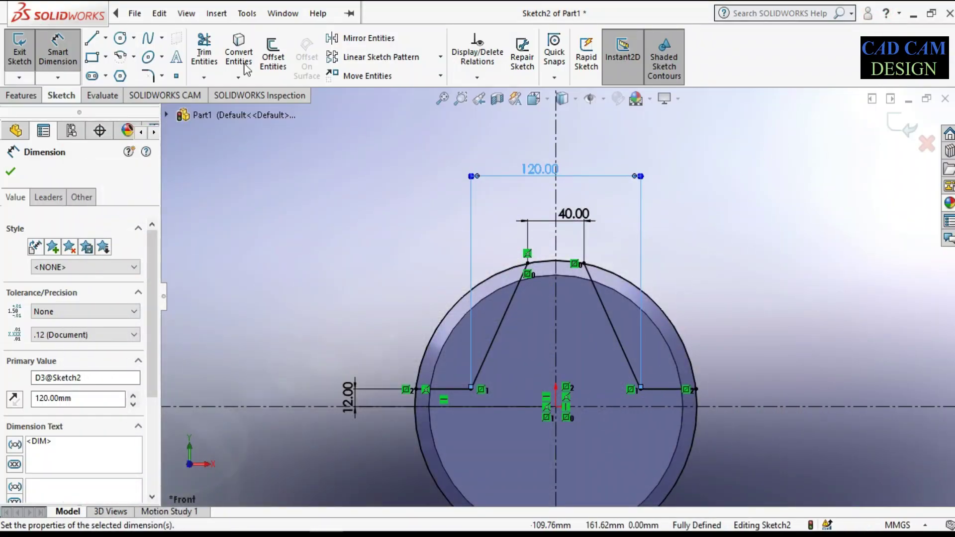
{"action": "left_click", "coordinate": [148, 77]}
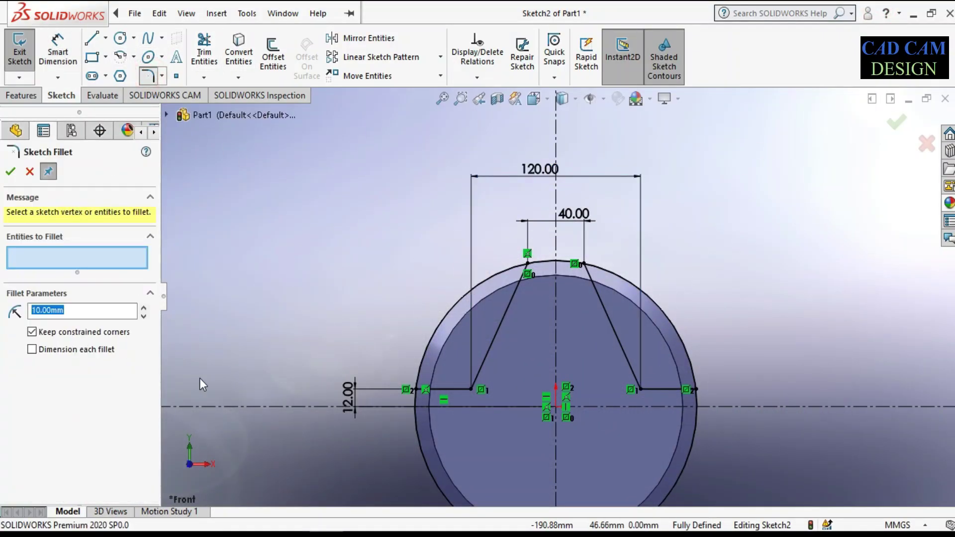
{"action": "double_click", "coordinate": [75, 311]}
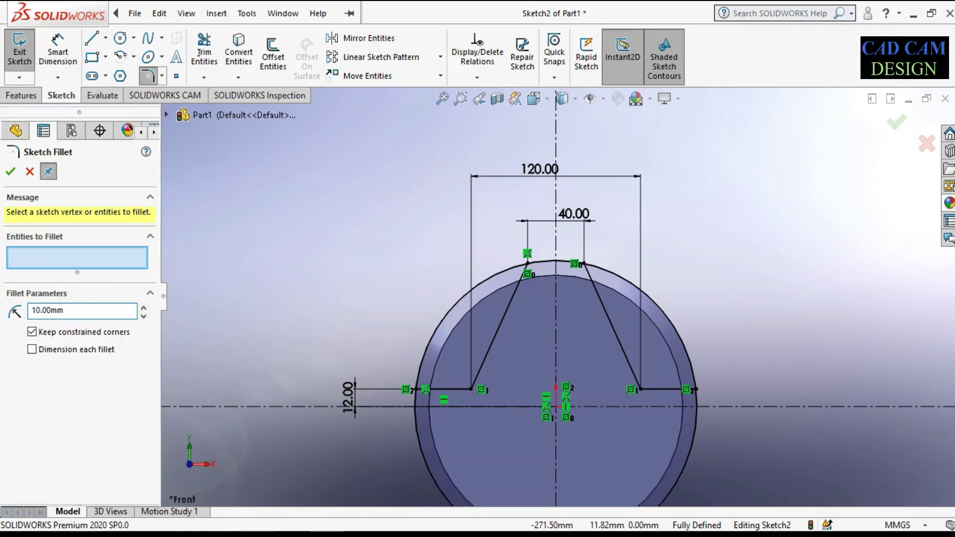
{"action": "key", "text": "alt+Tab"}
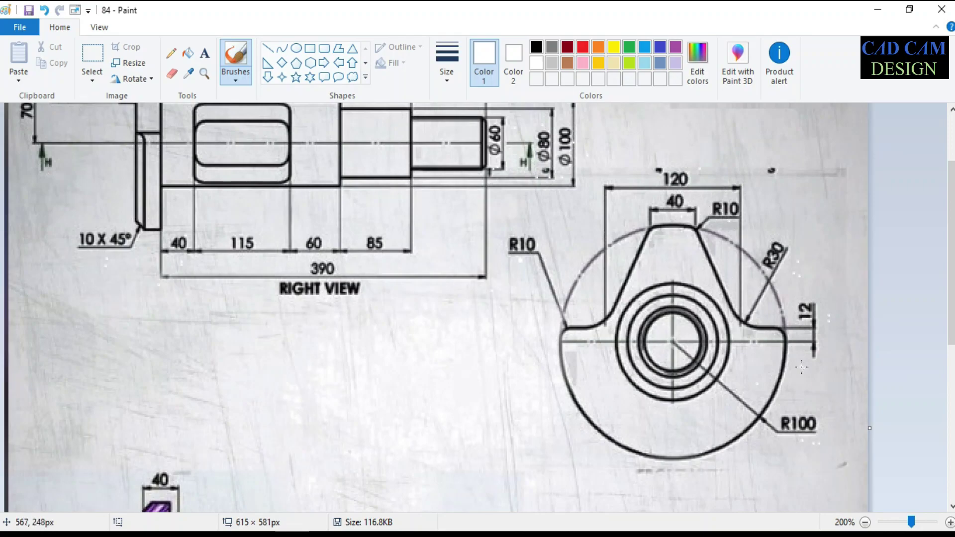
Step: Minimize the Paint drawing and return to the Sketch Fillet in SOLIDWORKS
{"action": "left_click", "coordinate": [878, 9]}
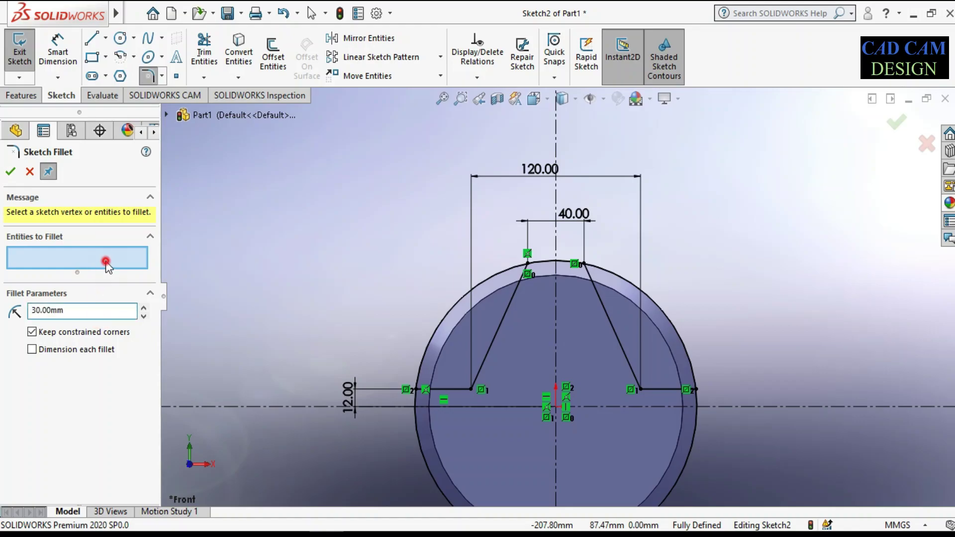
Step: Round both lower corners of the slanted lines with R30 sketch fillets
{"action": "left_click", "coordinate": [480, 374]}
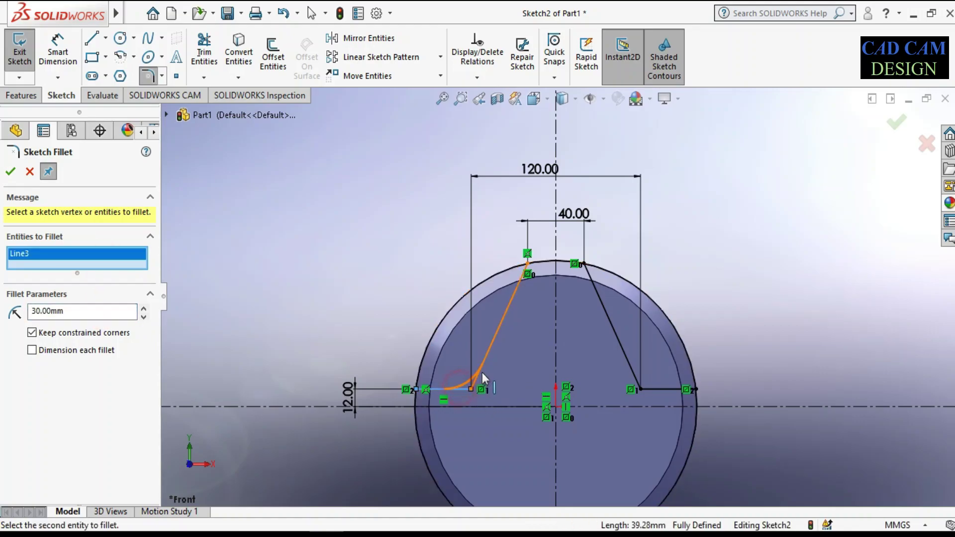
{"action": "left_click", "coordinate": [483, 371]}
{"action": "left_click", "coordinate": [628, 370]}
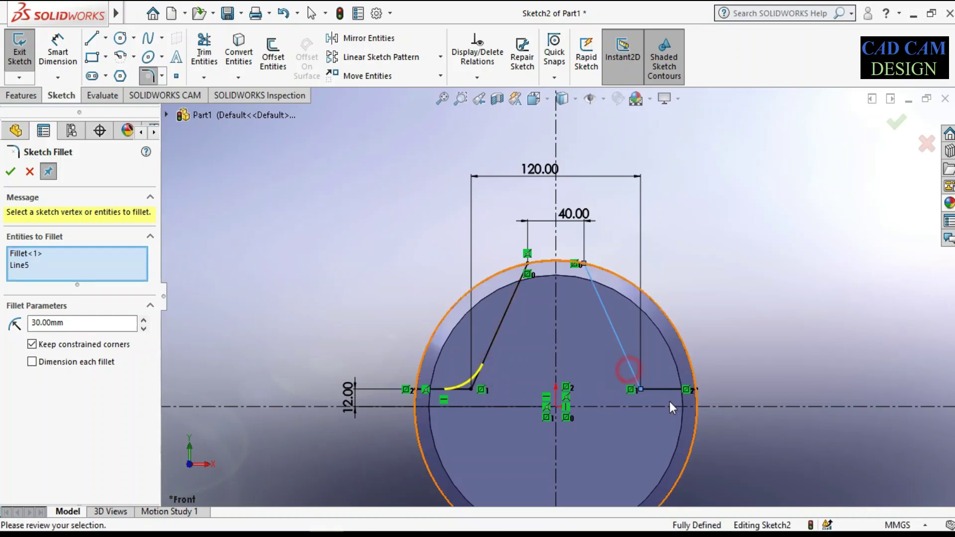
{"action": "left_click", "coordinate": [663, 388]}
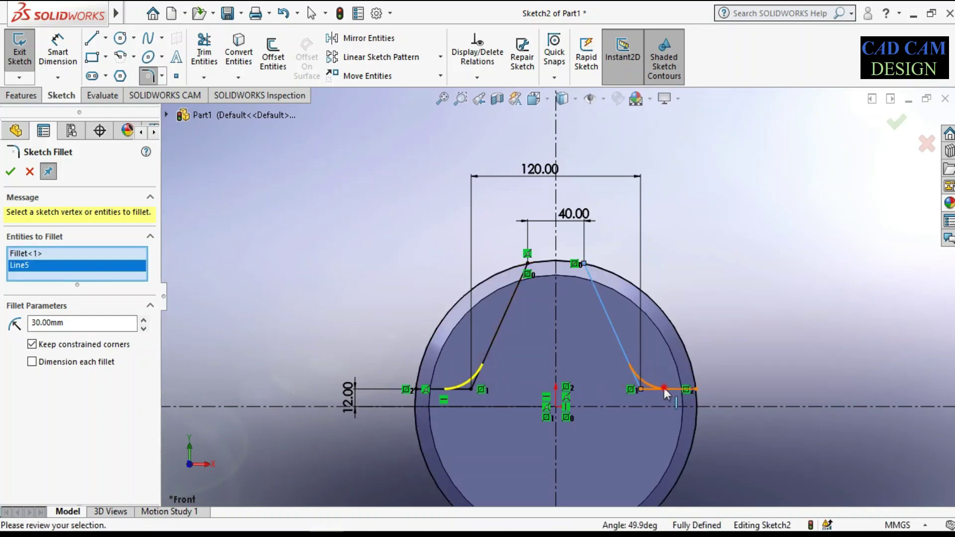
{"action": "left_click", "coordinate": [8, 172]}
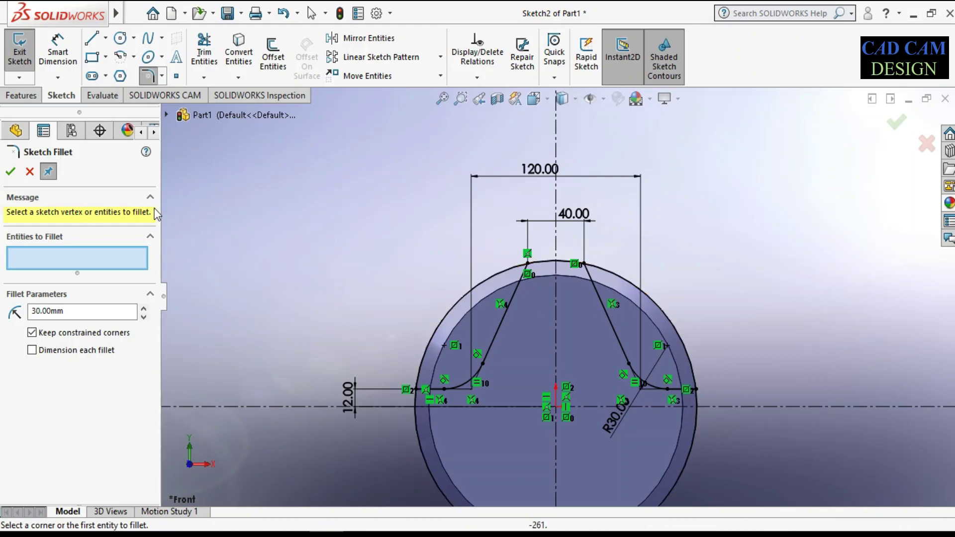
{"action": "left_click", "coordinate": [10, 172]}
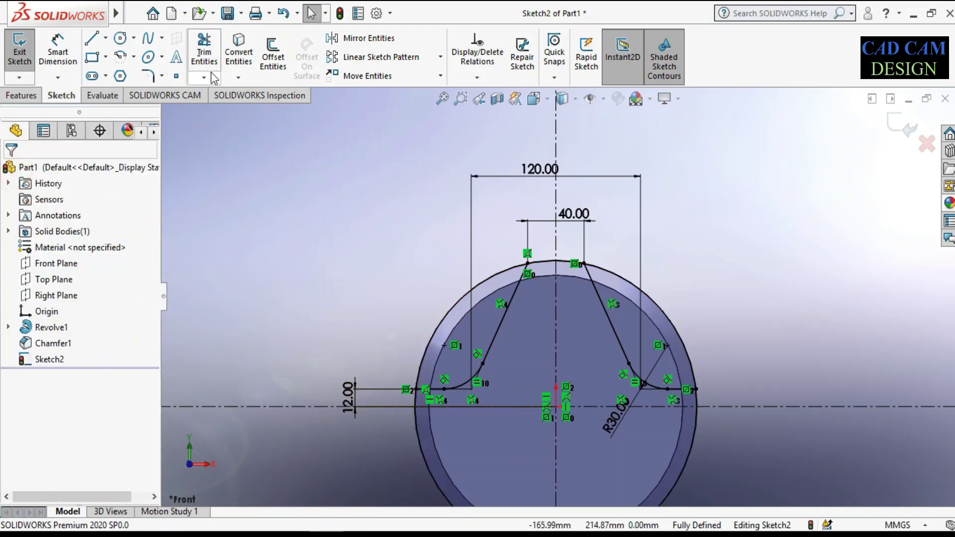
{"action": "left_click", "coordinate": [148, 76]}
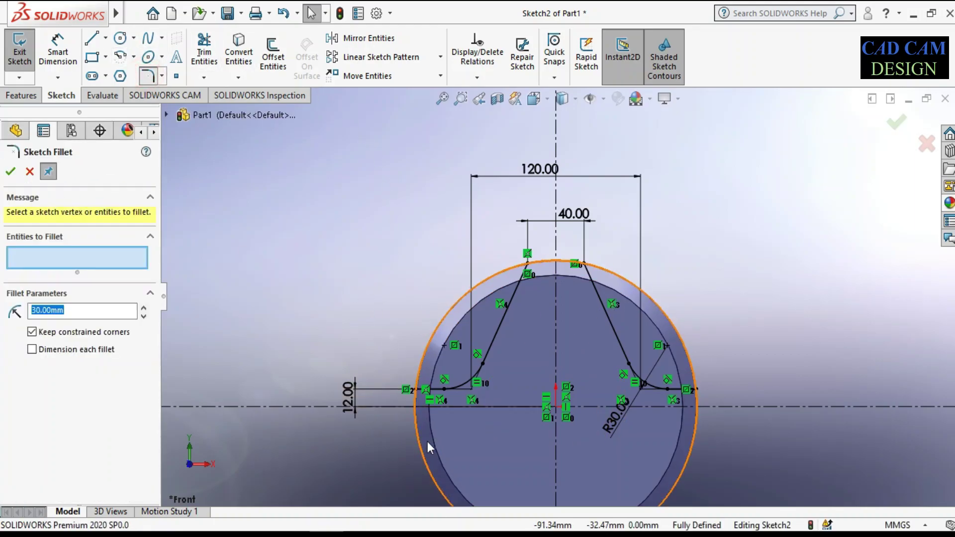
{"action": "scroll", "coordinate": [429, 441], "scroll_direction": "down", "scroll_amount": 5}
Step: Power-trim the outer circle back to the crank profile
{"action": "left_click", "coordinate": [204, 55]}
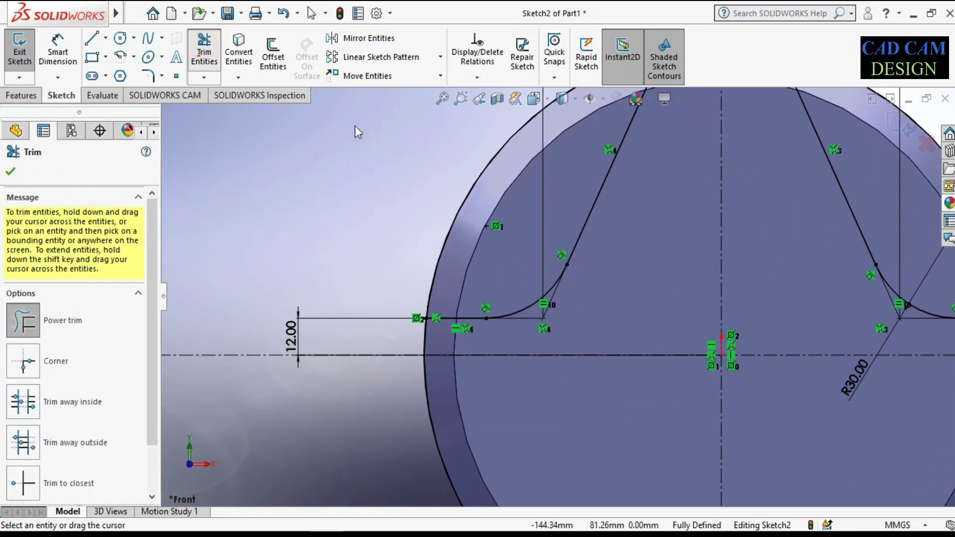
{"action": "left_click_drag", "start_coordinate": [402, 165], "coordinate": [502, 238]}
{"action": "scroll", "coordinate": [503, 238], "scroll_direction": "up", "scroll_amount": 3}
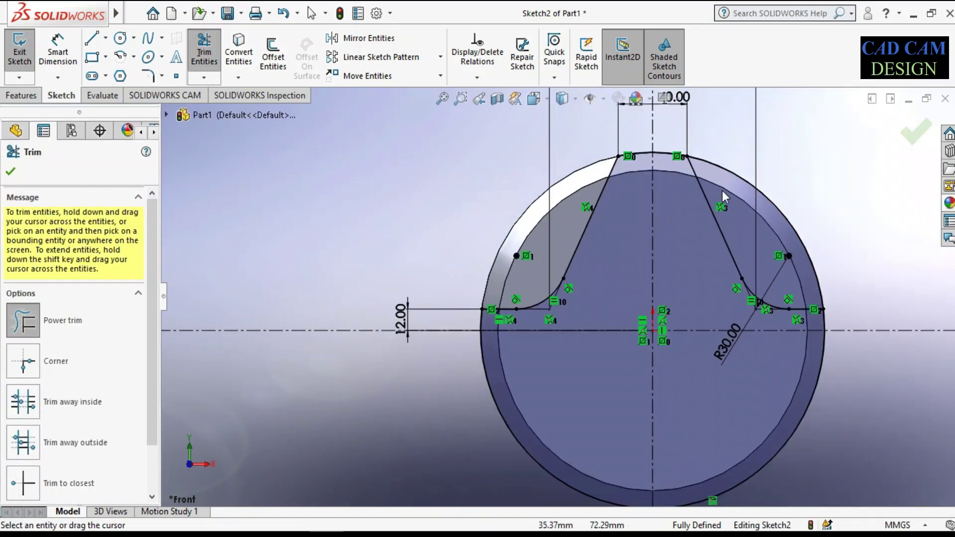
{"action": "left_click", "coordinate": [916, 131]}
Step: Round the left corner between the outer arc and short line with a 10 mm sketch fillet
{"action": "left_click", "coordinate": [148, 76]}
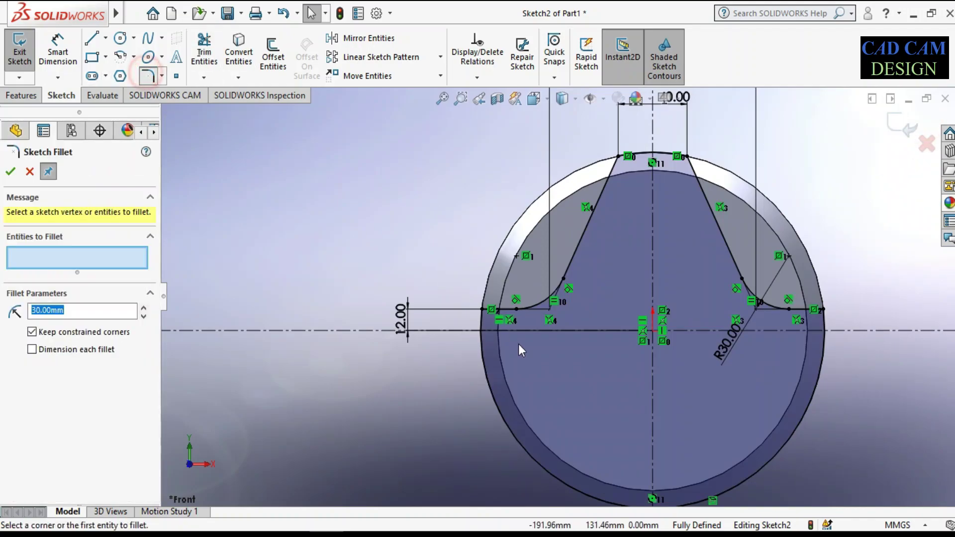
{"action": "scroll", "coordinate": [512, 328], "scroll_direction": "down", "scroll_amount": 2}
{"action": "scroll", "coordinate": [475, 317], "scroll_direction": "down", "scroll_amount": 2}
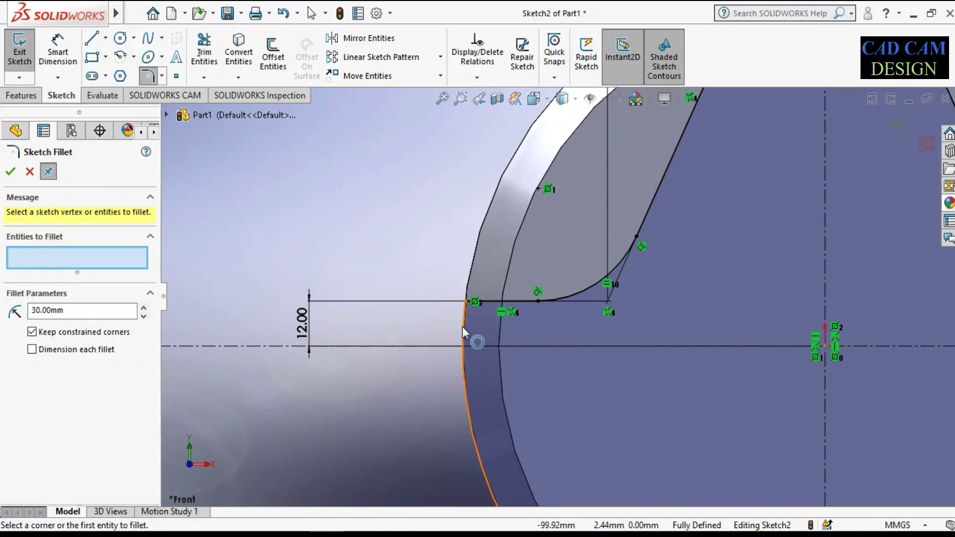
{"action": "left_click", "coordinate": [462, 320]}
{"action": "left_click", "coordinate": [489, 299]}
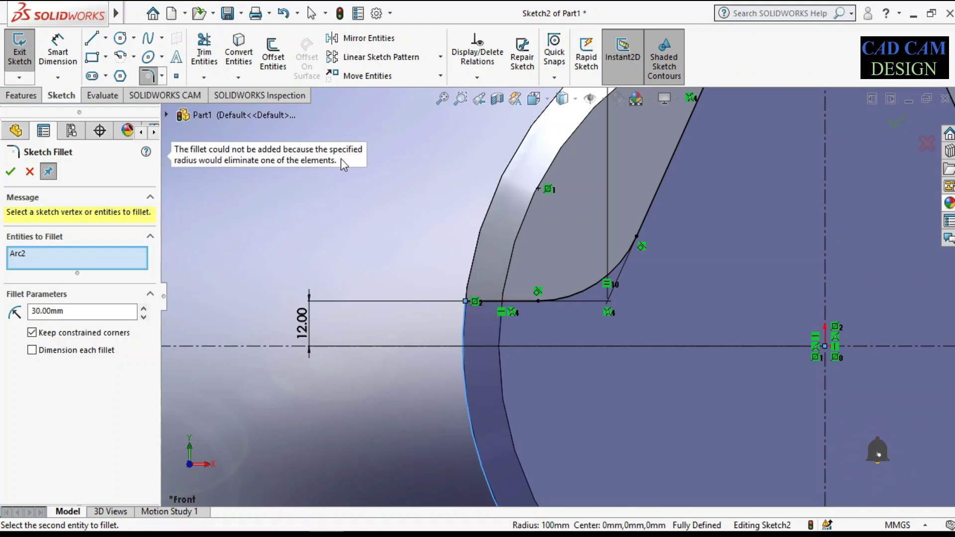
{"action": "double_click", "coordinate": [80, 310]}
{"action": "type", "text": "10"}
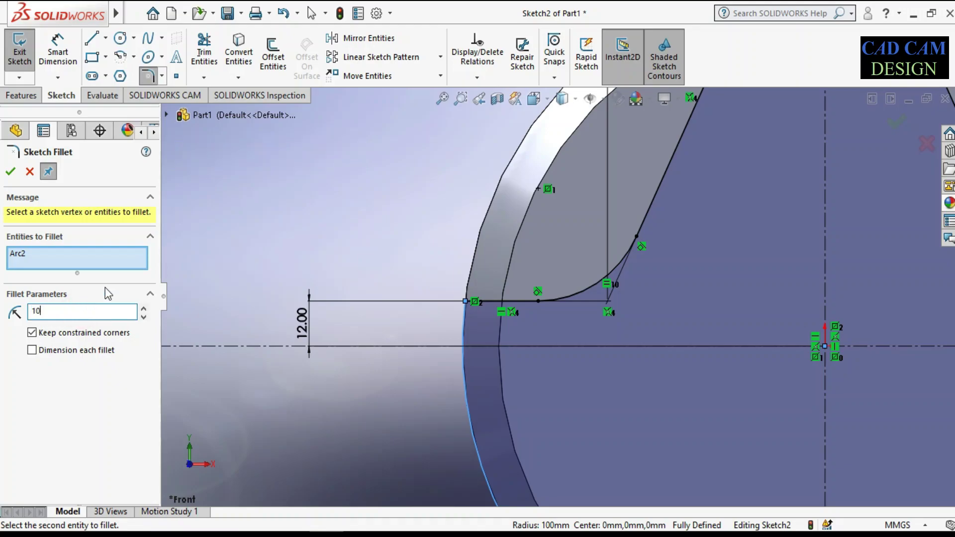
{"action": "left_click", "coordinate": [59, 256]}
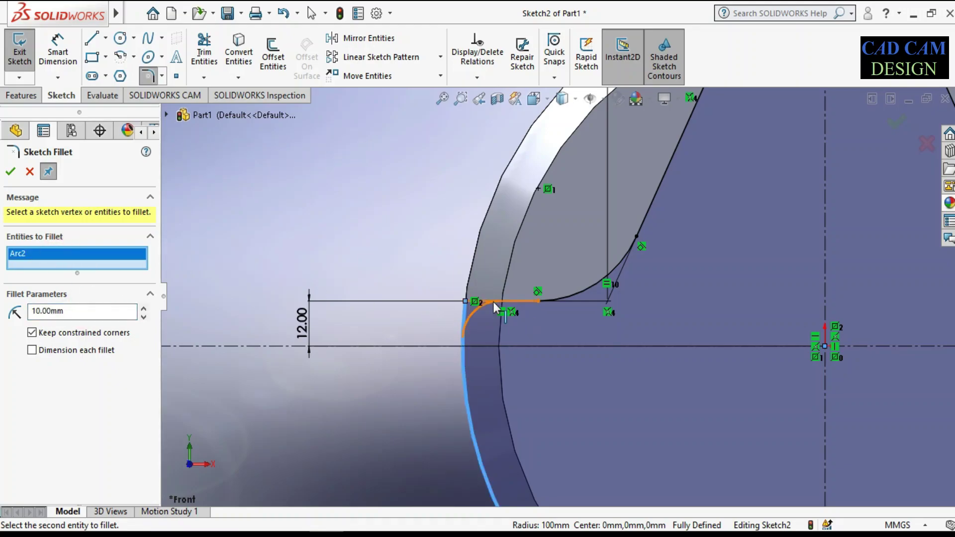
{"action": "left_click", "coordinate": [493, 301]}
Step: Add the matching 10 mm fillet on the right corner and accept both fillets
{"action": "key", "text": "f"}
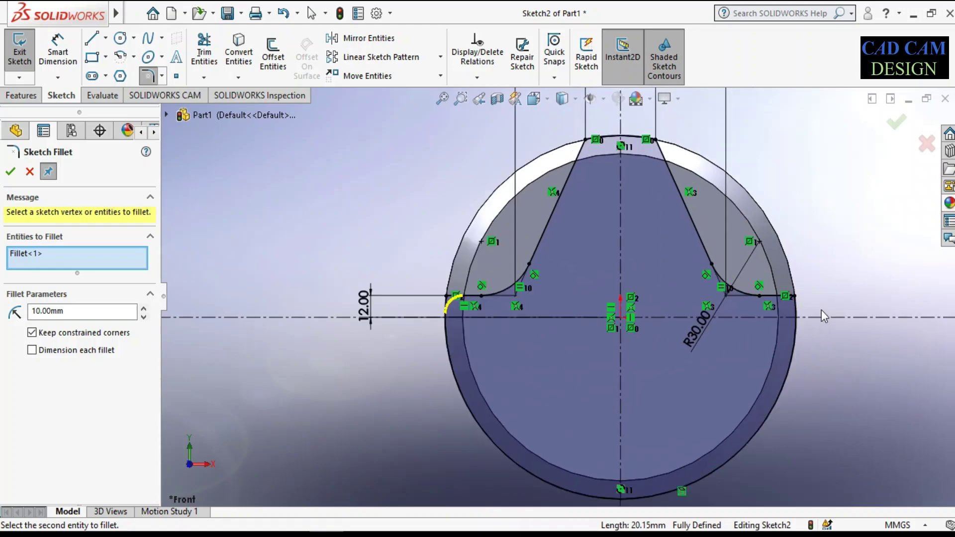
{"action": "scroll", "coordinate": [821, 310], "scroll_direction": "down", "scroll_amount": 3}
{"action": "left_click", "coordinate": [681, 277]}
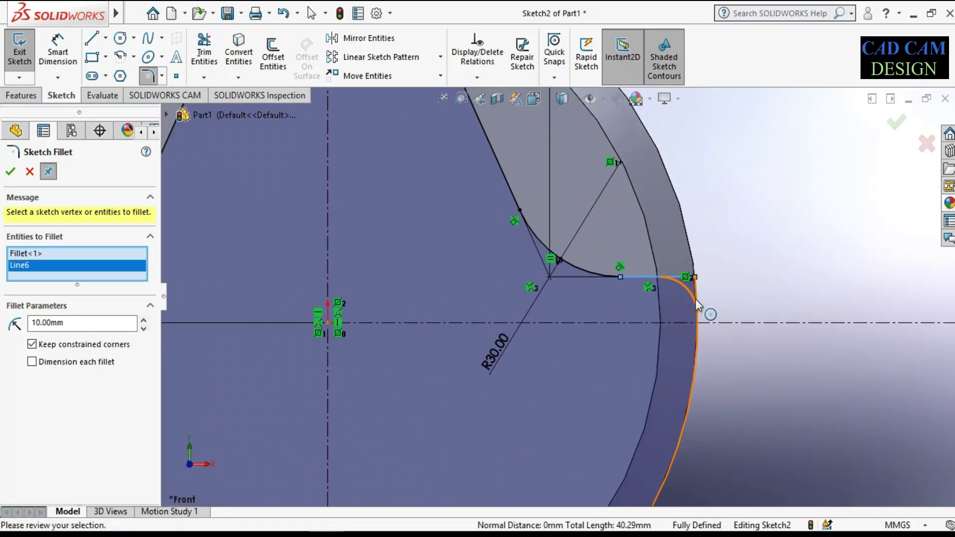
{"action": "left_click", "coordinate": [697, 305]}
{"action": "left_click", "coordinate": [894, 128]}
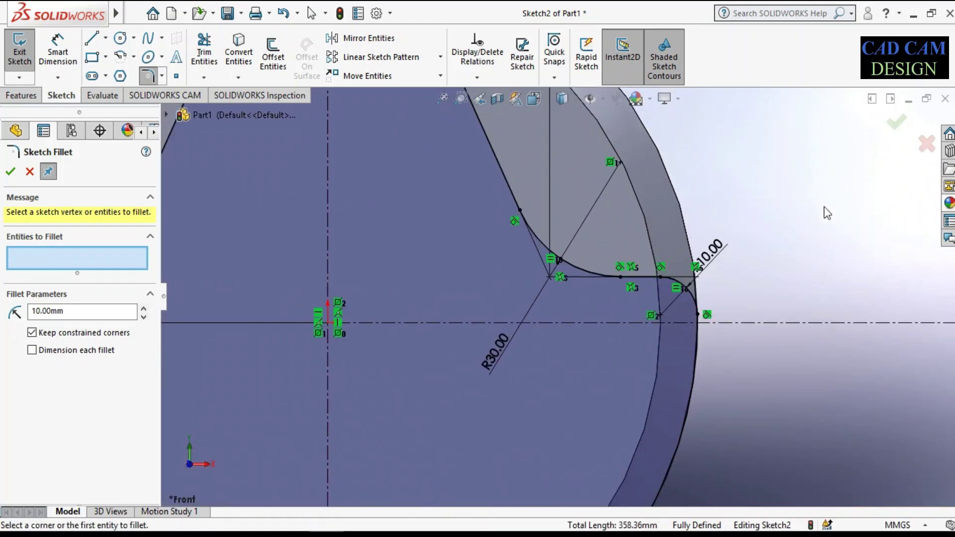
{"action": "key", "text": "f"}
{"action": "left_click", "coordinate": [11, 172]}
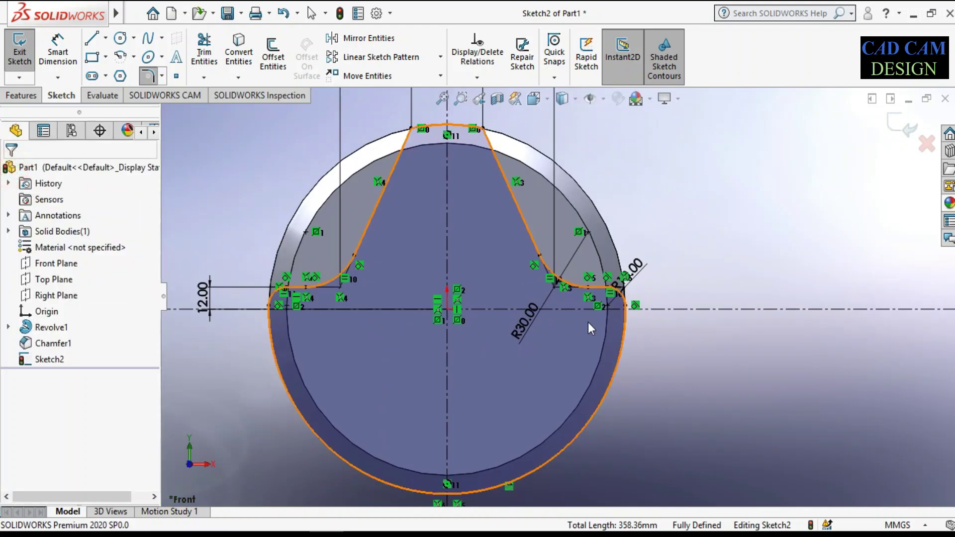
{"action": "scroll", "coordinate": [572, 308], "scroll_direction": "up", "scroll_amount": 3}
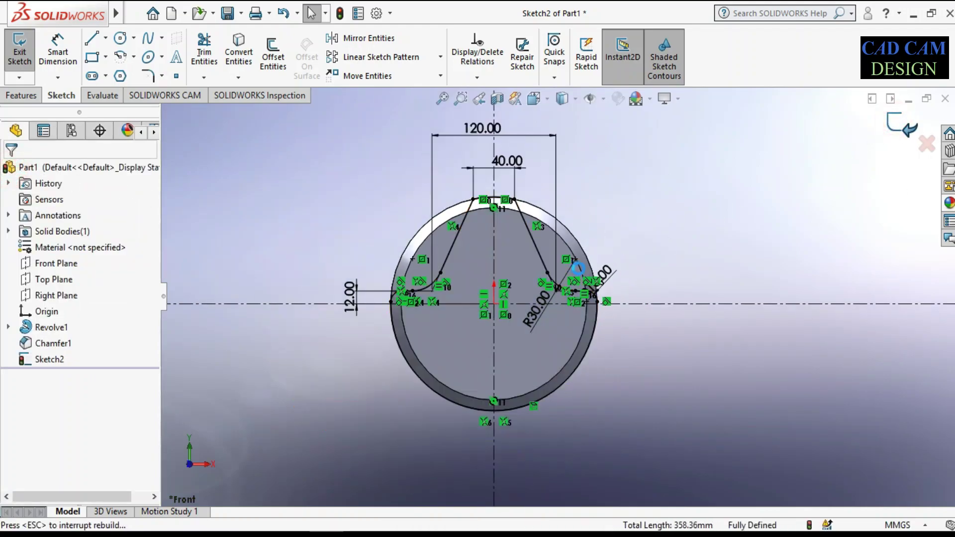
Step: Start an Extruded Cut from the sketch, flipped to remove material outside the profile
{"action": "left_click", "coordinate": [544, 293]}
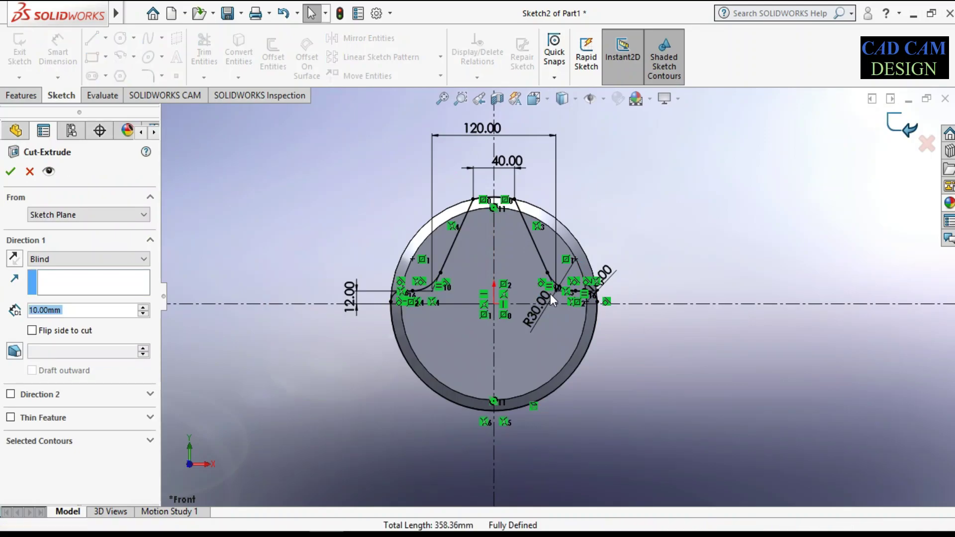
{"action": "middle_click_drag", "start_coordinate": [551, 305], "coordinate": [397, 325]}
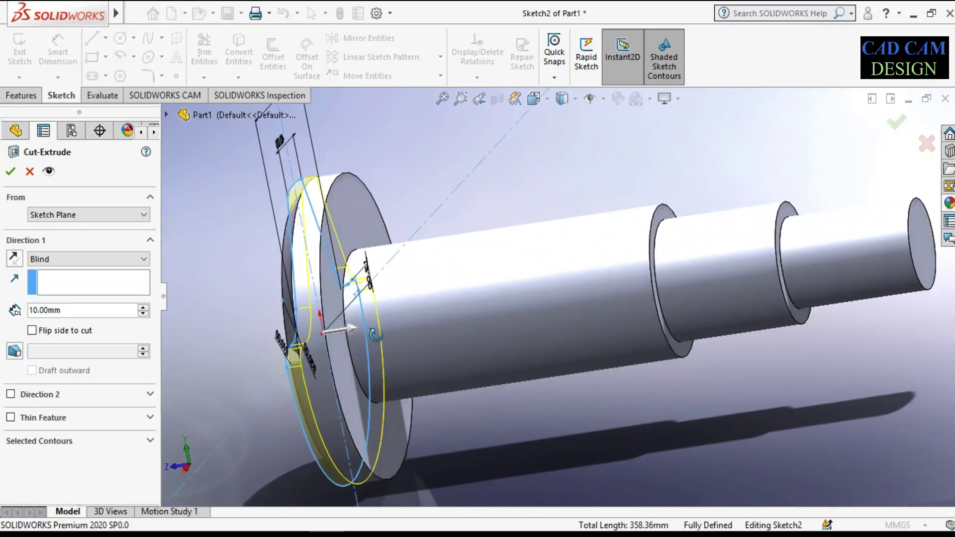
{"action": "middle_click_drag", "start_coordinate": [397, 326], "coordinate": [342, 315]}
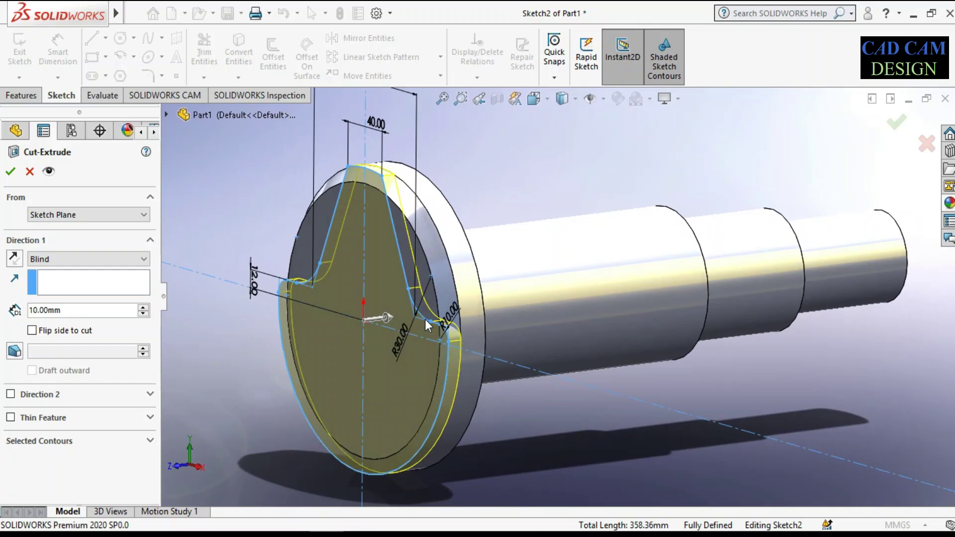
{"action": "left_click", "coordinate": [32, 331]}
{"action": "middle_click_drag", "start_coordinate": [308, 326], "coordinate": [375, 325]}
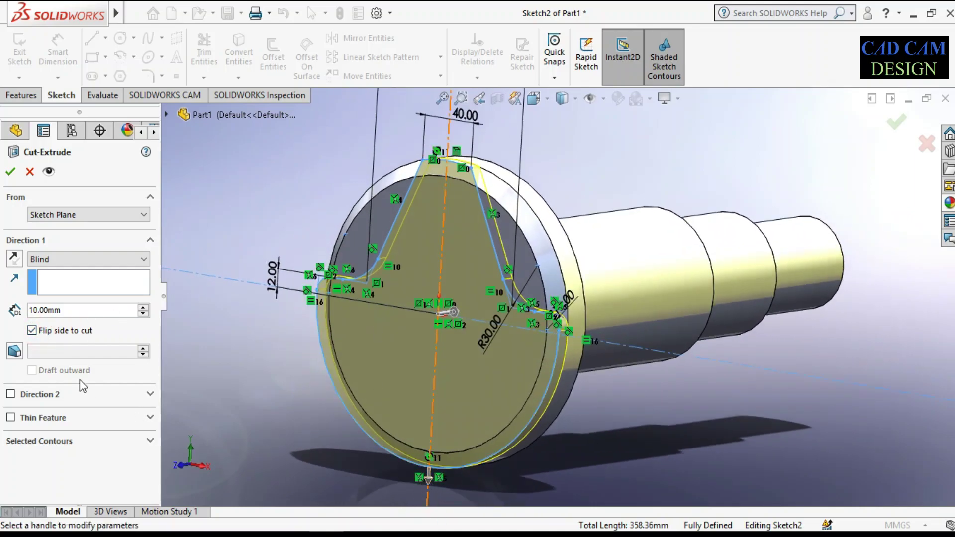
{"action": "left_click", "coordinate": [75, 331]}
{"action": "scroll", "coordinate": [426, 478], "scroll_direction": "down", "scroll_amount": 3}
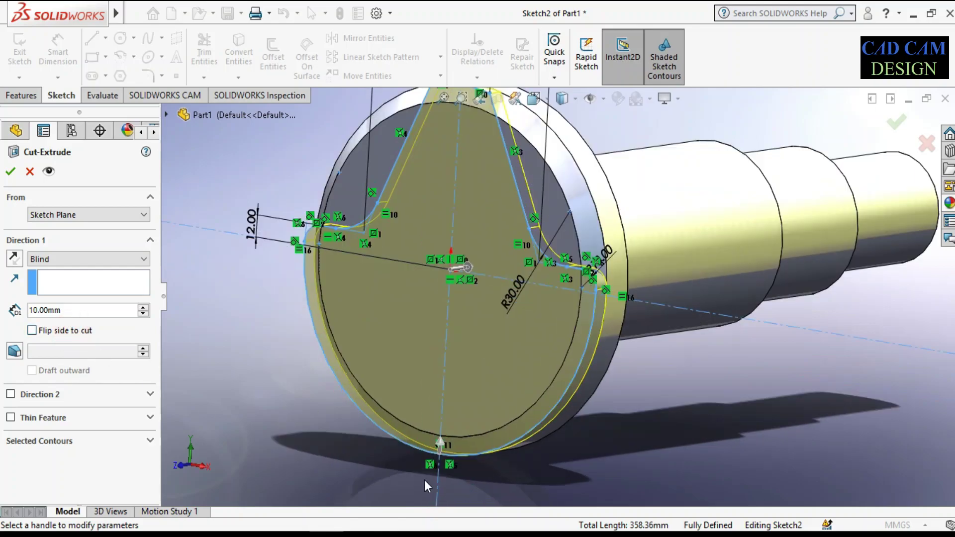
{"action": "scroll", "coordinate": [451, 377], "scroll_direction": "down", "scroll_amount": 3}
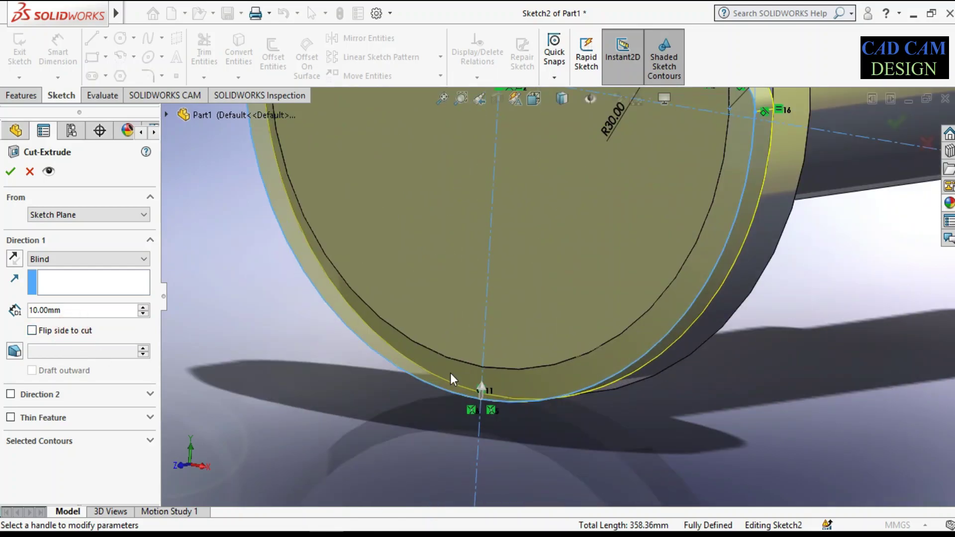
{"action": "left_click", "coordinate": [34, 331]}
{"action": "left_click", "coordinate": [33, 331]}
{"action": "scroll", "coordinate": [374, 410], "scroll_direction": "up", "scroll_amount": 5}
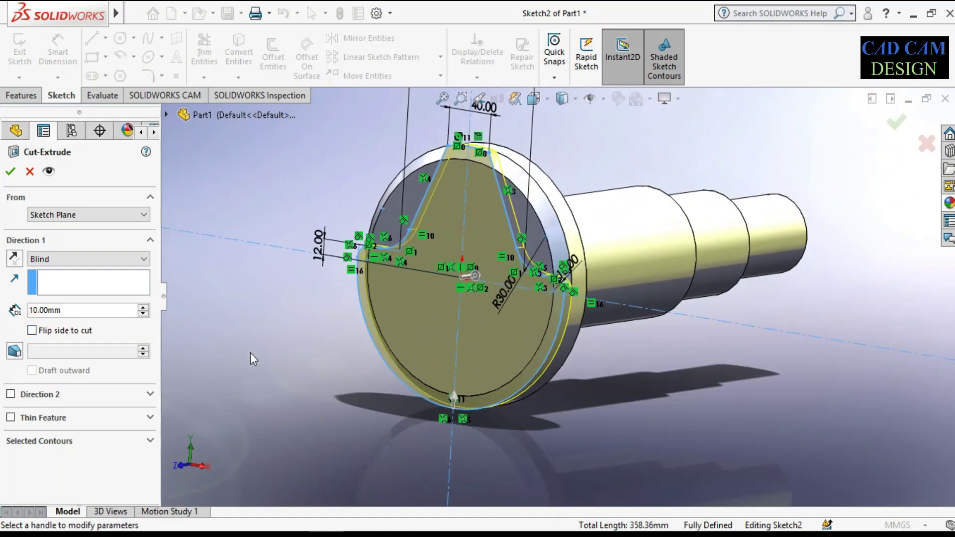
{"action": "left_click", "coordinate": [66, 332]}
Step: End the cut Up To Surface at the flange face, creating Cut-Extrude1
{"action": "left_click", "coordinate": [59, 259]}
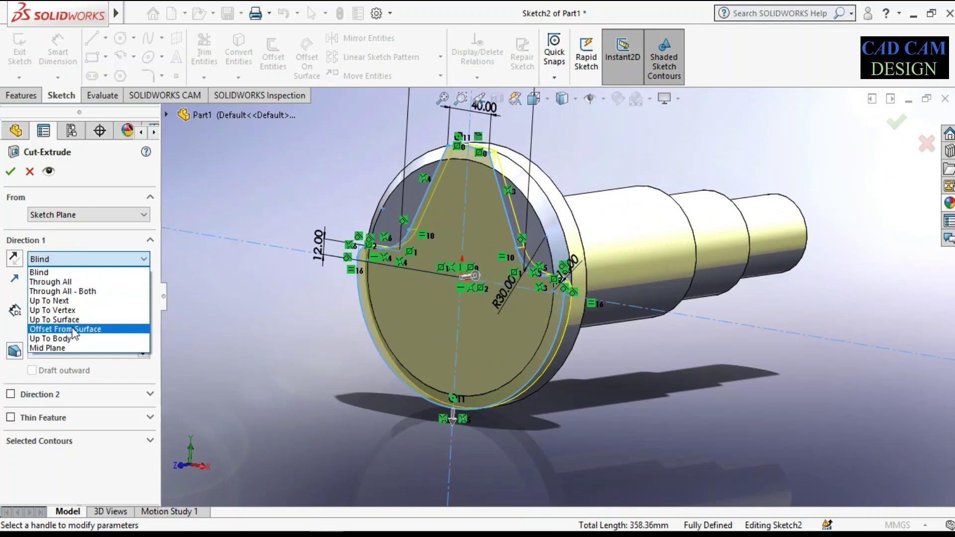
{"action": "left_click", "coordinate": [54, 319]}
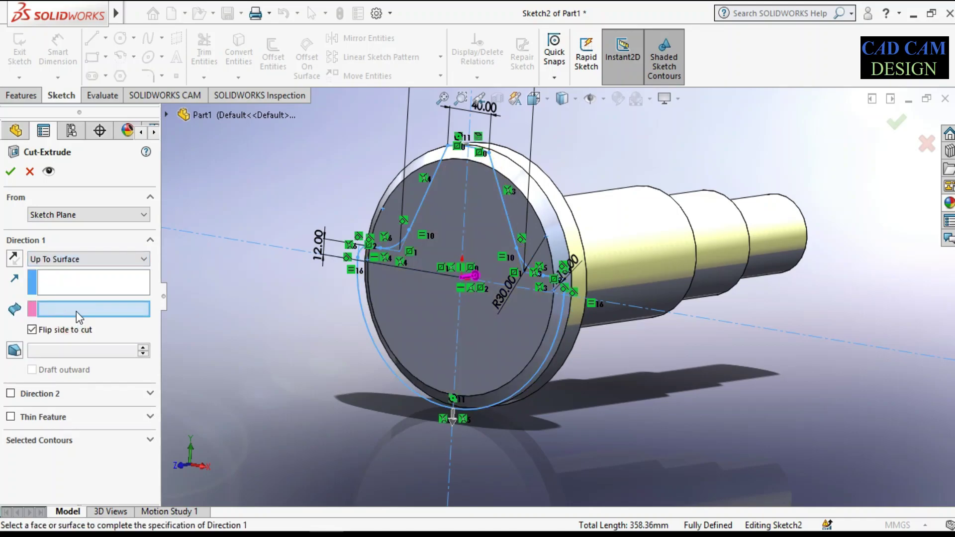
{"action": "left_click", "coordinate": [77, 310]}
{"action": "middle_click_drag", "start_coordinate": [538, 267], "coordinate": [399, 193]}
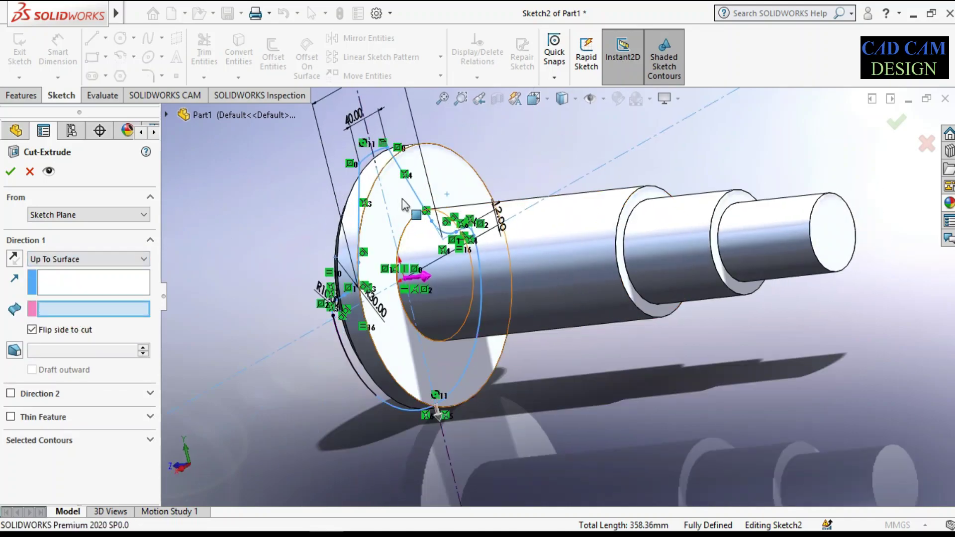
{"action": "left_click", "coordinate": [400, 193]}
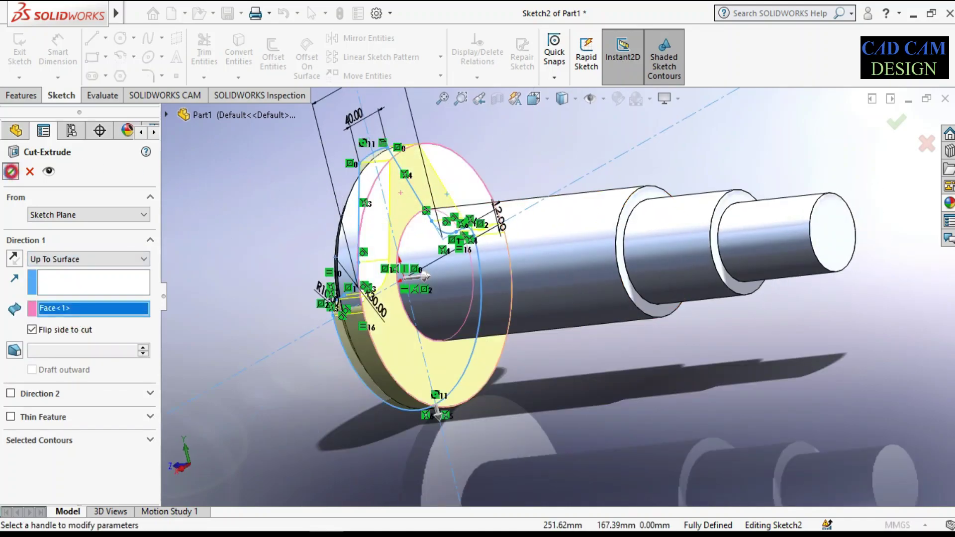
{"action": "left_click", "coordinate": [10, 171]}
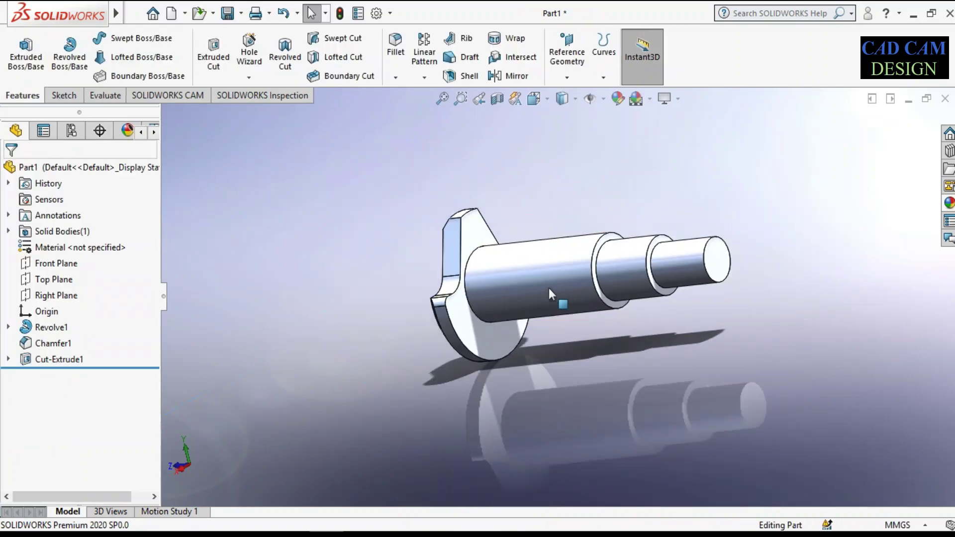
Step: Section the part along the Right Plane, close the section view, and select Right Plane
{"action": "middle_click_drag", "start_coordinate": [549, 293], "coordinate": [526, 302]}
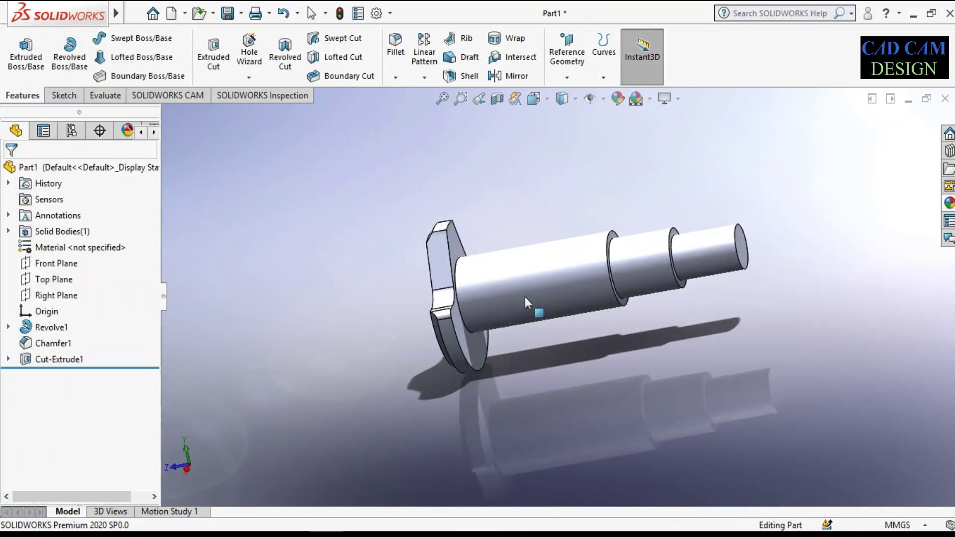
{"action": "scroll", "coordinate": [634, 241], "scroll_direction": "down", "scroll_amount": 2}
{"action": "mouse_move", "coordinate": [535, 236]}
{"action": "middle_mouse_down"}
{"action": "mouse_move", "coordinate": [572, 160]}
{"action": "mouse_move", "coordinate": [563, 231]}
{"action": "middle_mouse_up"}
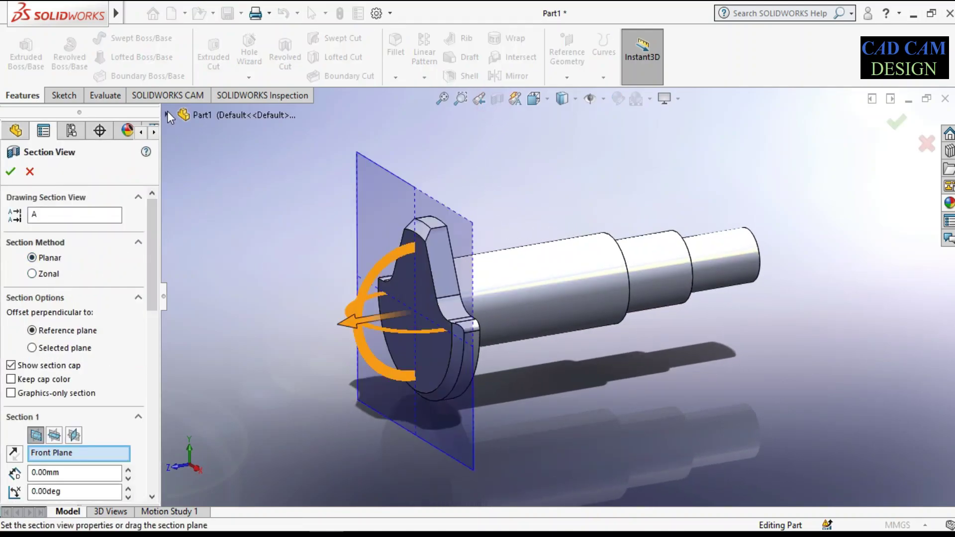
{"action": "left_click", "coordinate": [167, 114]}
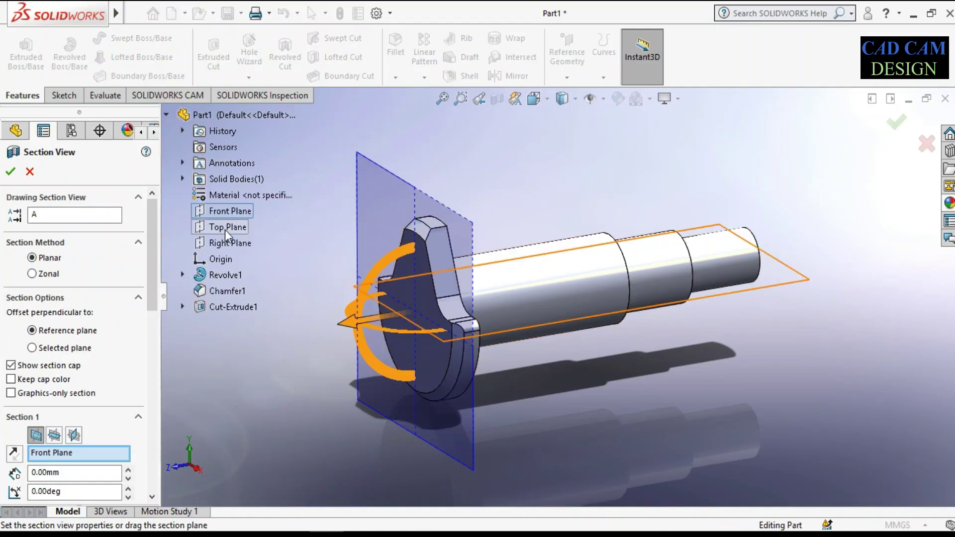
{"action": "left_click", "coordinate": [225, 243]}
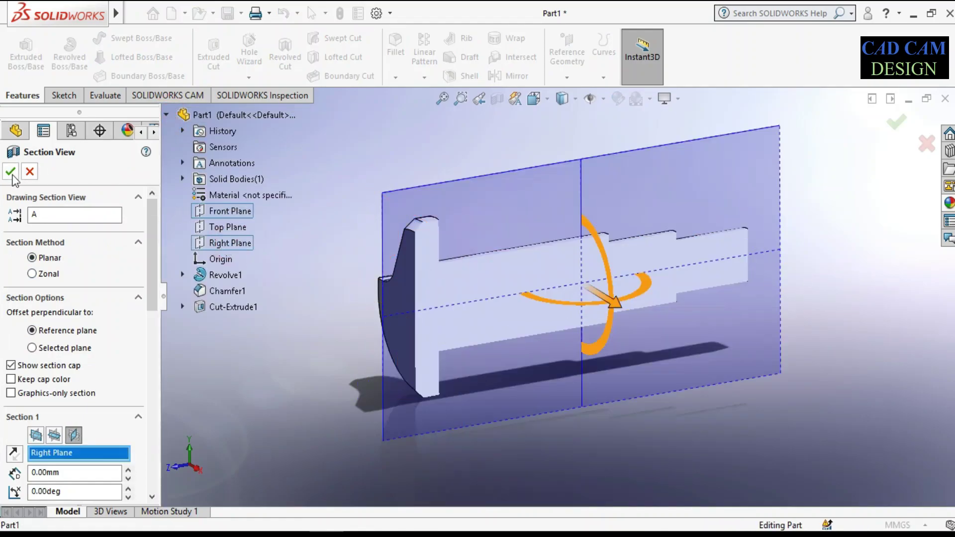
{"action": "left_click", "coordinate": [10, 173]}
{"action": "left_click", "coordinate": [343, 172]}
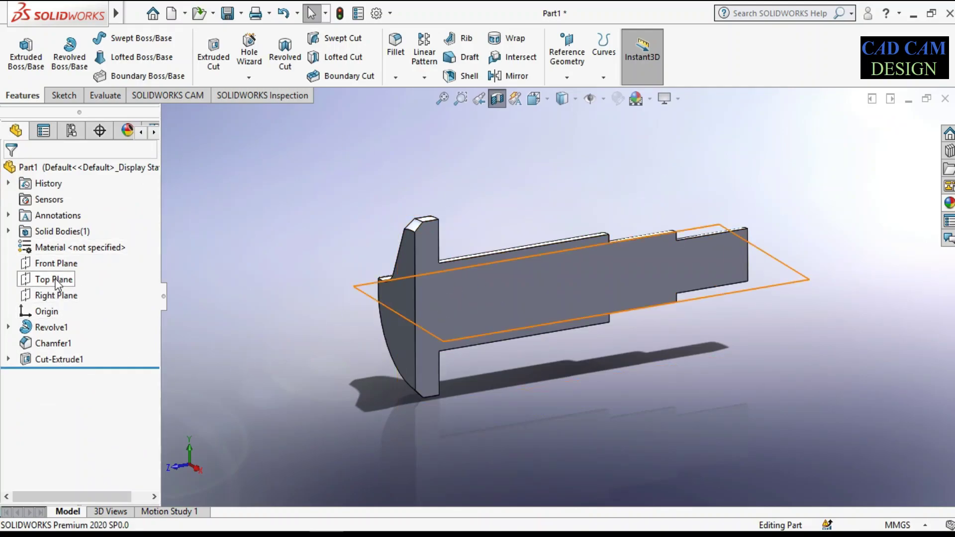
{"action": "left_click", "coordinate": [55, 296]}
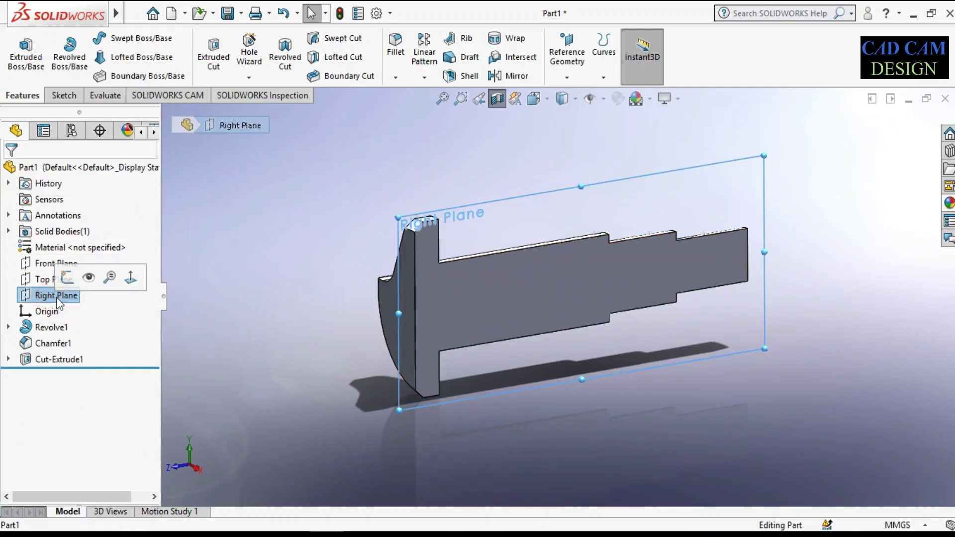
Step: Start a Right Plane sketch viewed normal-to, with an infinite centerline through the origin along the axis
{"action": "left_click", "coordinate": [285, 58]}
{"action": "left_click", "coordinate": [58, 378]}
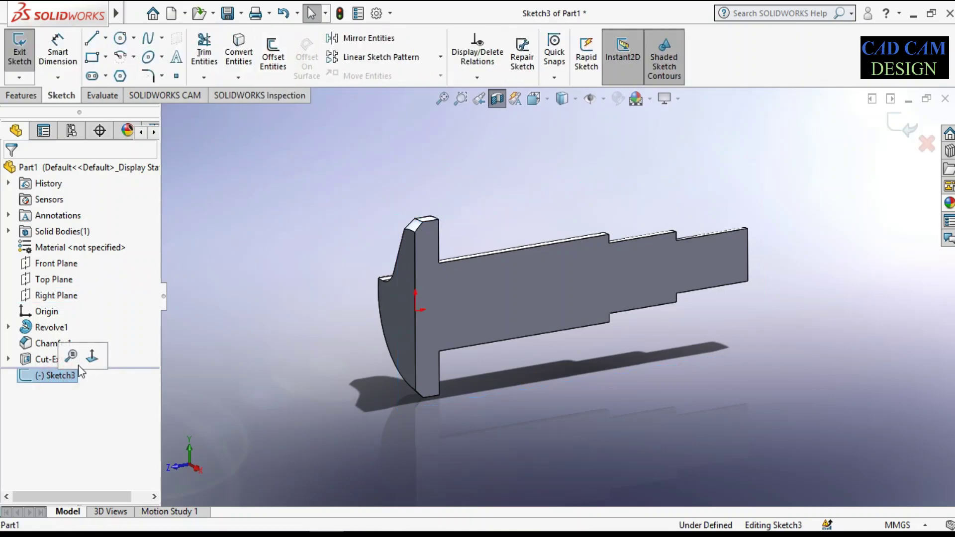
{"action": "left_click", "coordinate": [79, 362]}
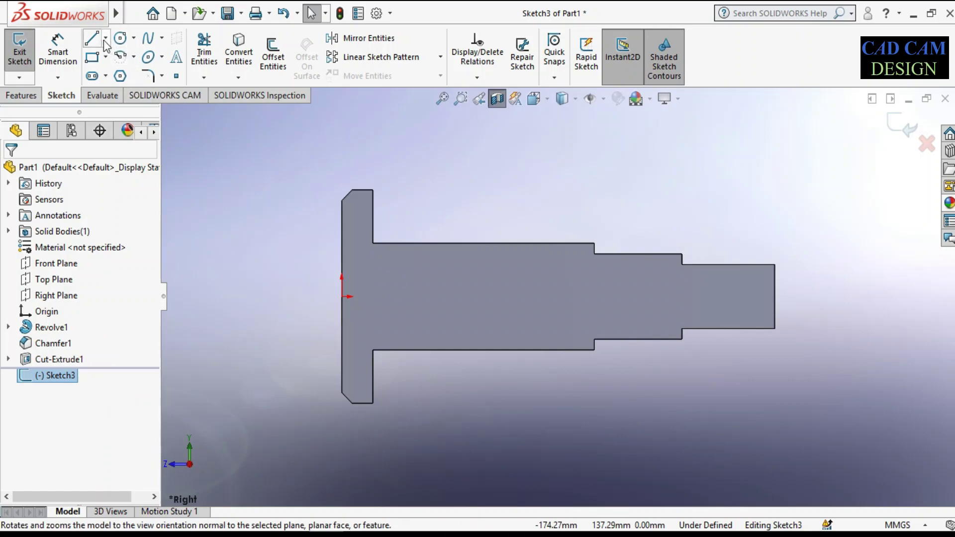
{"action": "left_click", "coordinate": [106, 39]}
{"action": "left_click", "coordinate": [107, 72]}
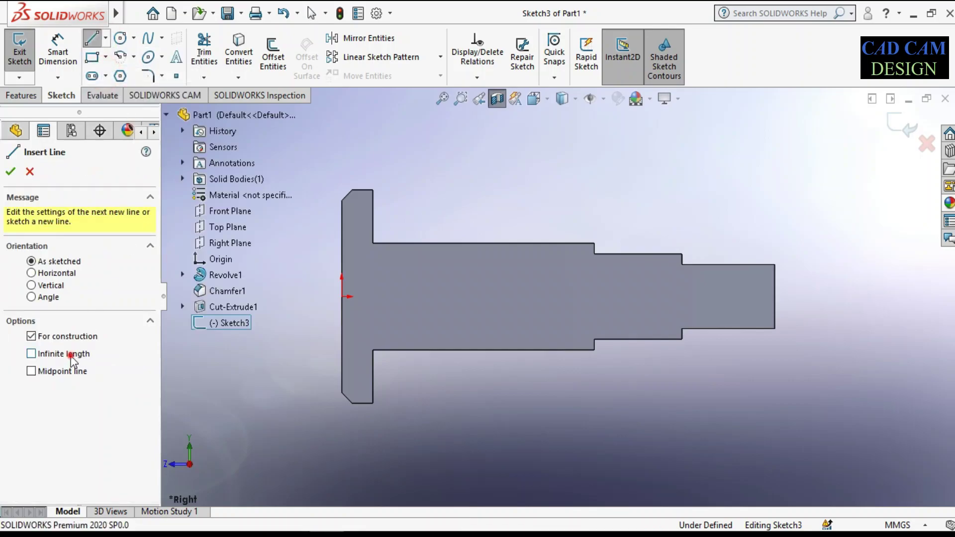
{"action": "left_click", "coordinate": [71, 354]}
{"action": "left_click", "coordinate": [342, 297]}
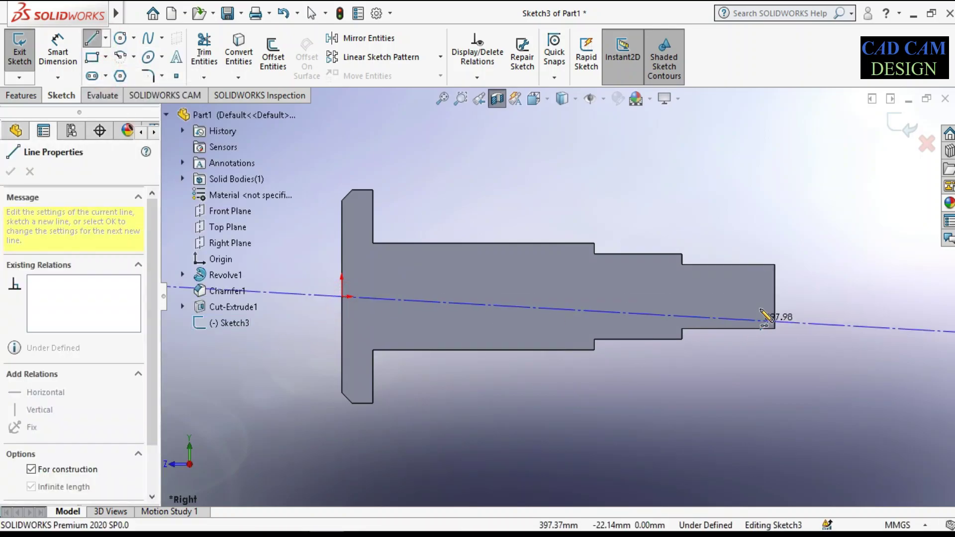
{"action": "left_click", "coordinate": [774, 297]}
{"action": "right_click", "coordinate": [806, 203]}
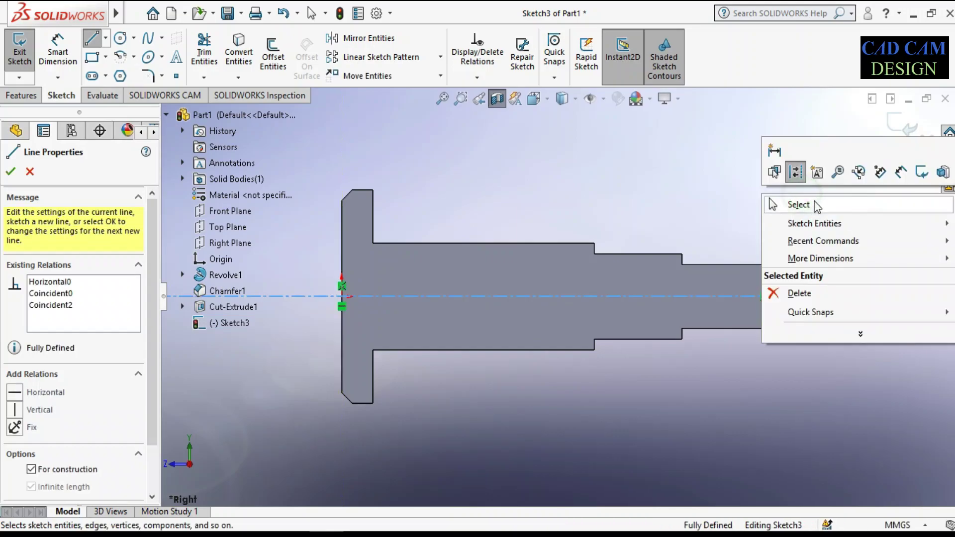
{"action": "left_click", "coordinate": [793, 204]}
{"action": "scroll", "coordinate": [362, 222], "scroll_direction": "up", "scroll_amount": 2}
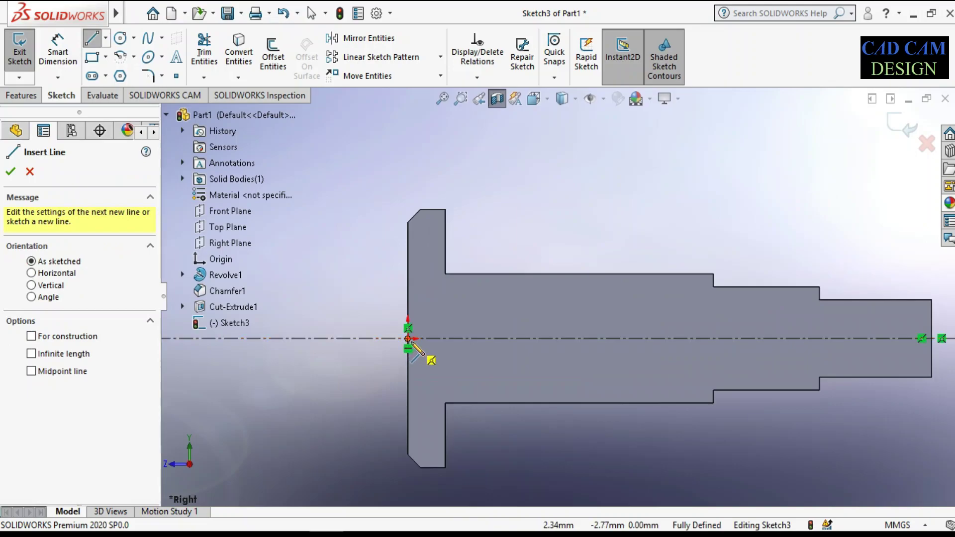
Step: Draw a closed bore profile from the origin with a short sloped top edge
{"action": "left_click", "coordinate": [408, 339]}
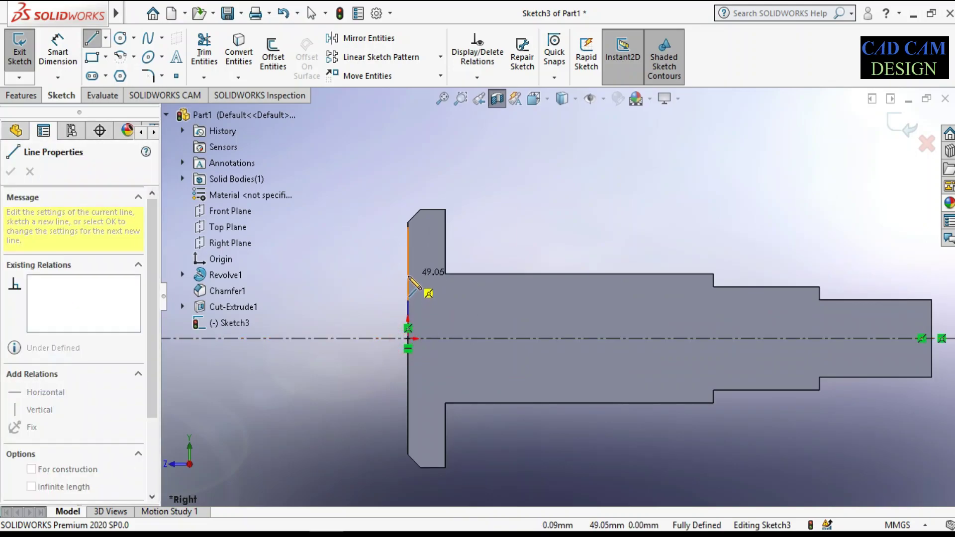
{"action": "left_click", "coordinate": [408, 277]}
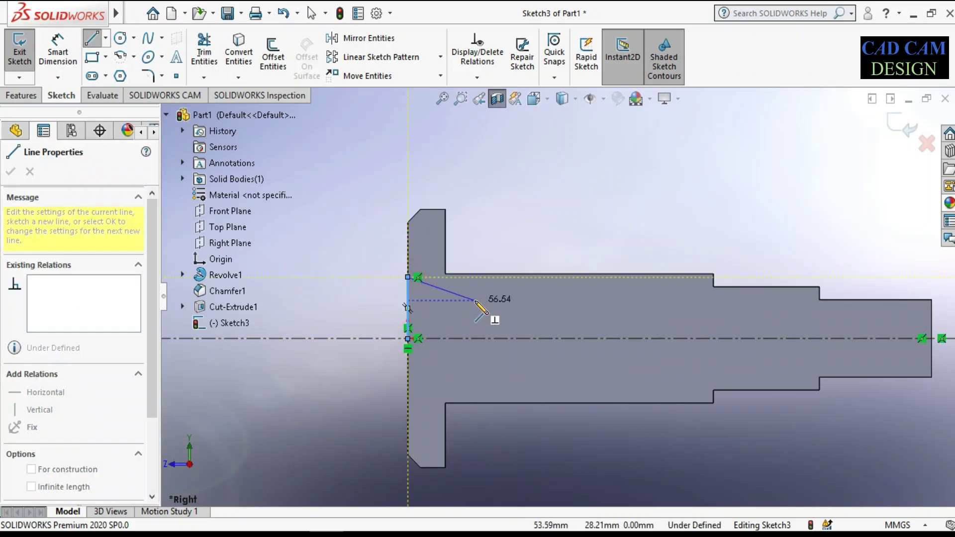
{"action": "left_click", "coordinate": [458, 292]}
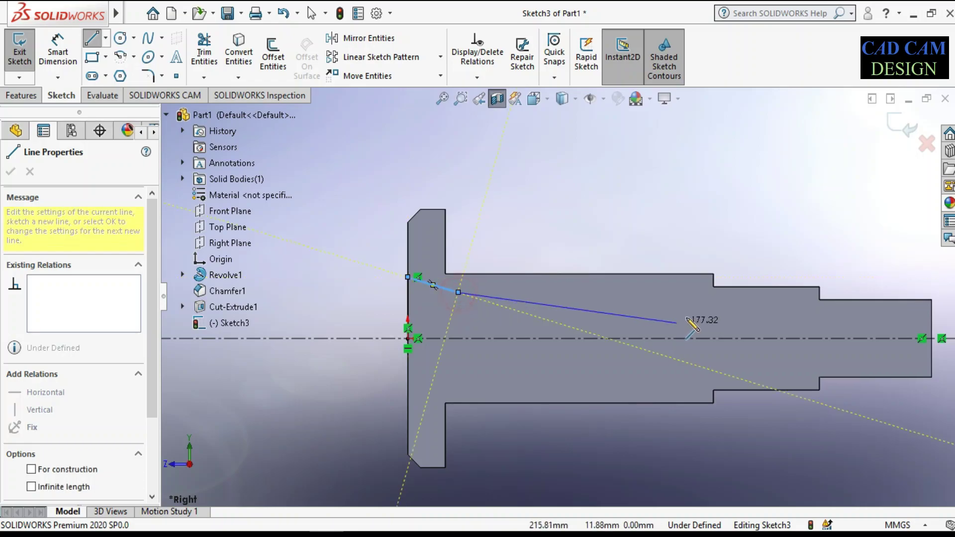
{"action": "left_click", "coordinate": [688, 292]}
{"action": "left_click", "coordinate": [688, 338]}
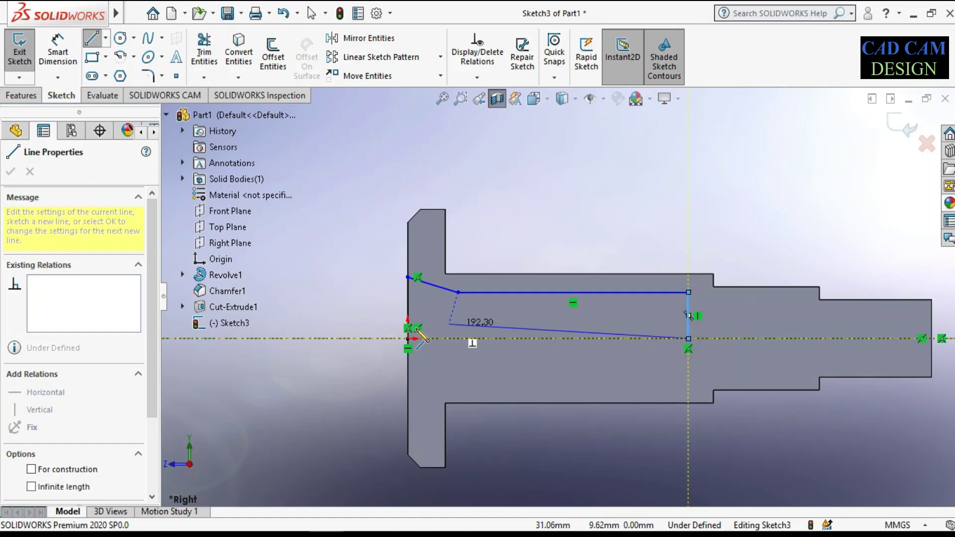
{"action": "left_click", "coordinate": [408, 339]}
{"action": "right_click", "coordinate": [368, 182]}
{"action": "left_click", "coordinate": [382, 244]}
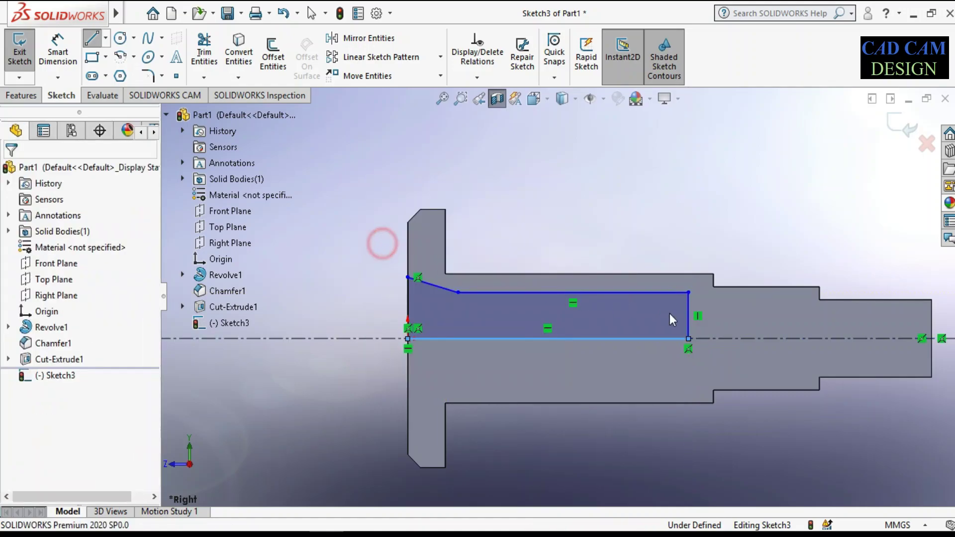
{"action": "scroll", "coordinate": [669, 313], "scroll_direction": "down", "scroll_amount": 2}
Step: Check the reference drawing's section H-H with its Ø85 and Ø65 dimensions in Paint
{"action": "key", "text": "alt+Tab"}
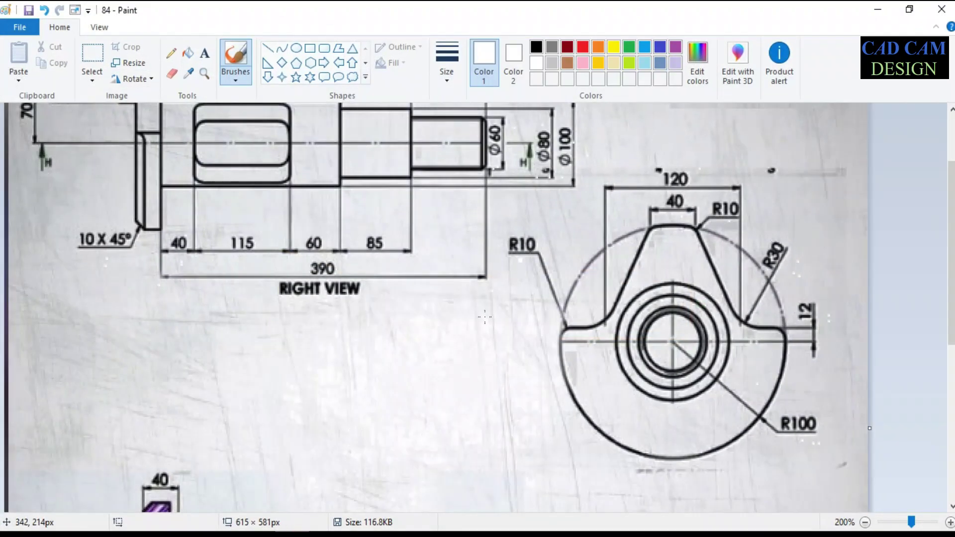
{"action": "scroll", "coordinate": [438, 308], "scroll_direction": "up", "scroll_amount": 3}
{"action": "scroll", "coordinate": [435, 287], "scroll_direction": "down", "scroll_amount": 5}
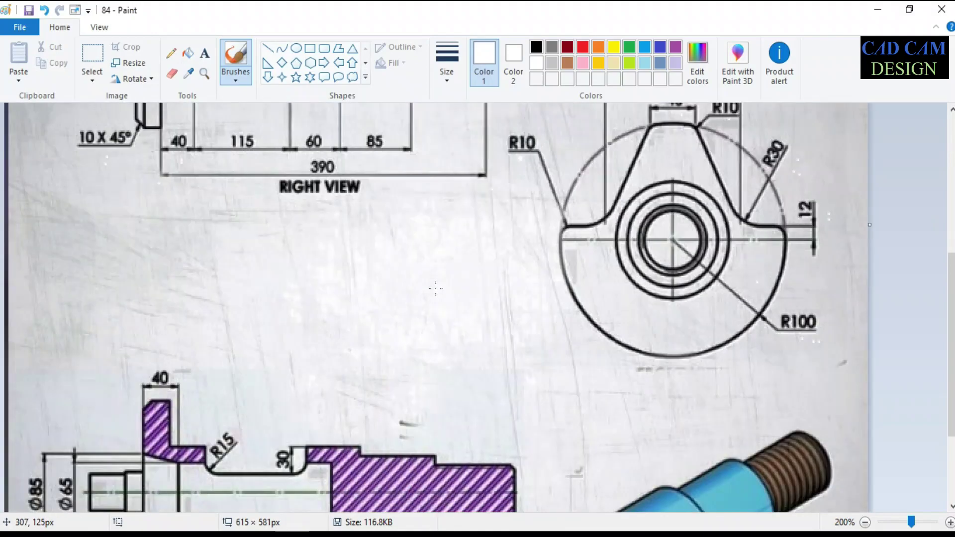
{"action": "scroll", "coordinate": [246, 281], "scroll_direction": "down", "scroll_amount": 3}
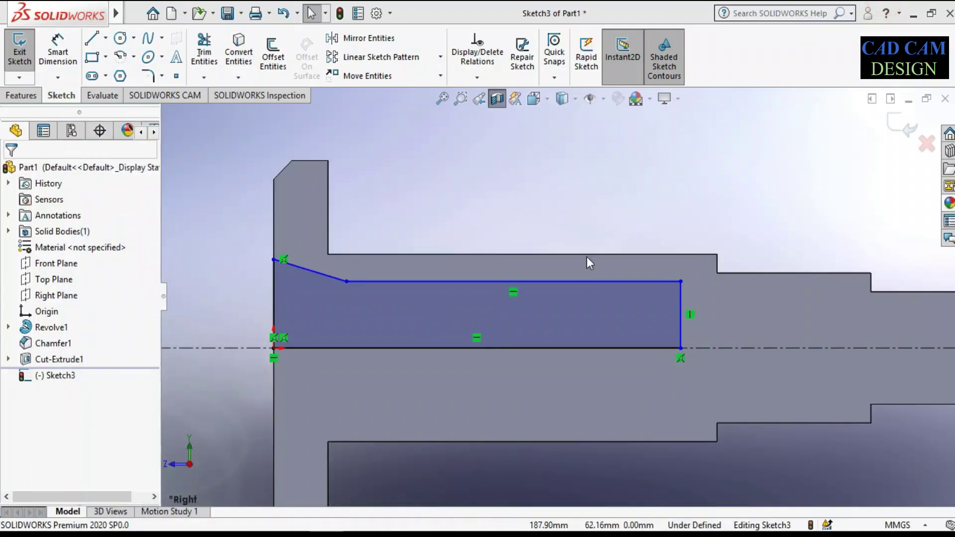
Step: Dimension the bore's 40 mm taper length and 65 mm diameter to the centerline
{"action": "scroll", "coordinate": [380, 356], "scroll_direction": "down", "scroll_amount": 2}
{"action": "right_click_drag", "start_coordinate": [366, 401], "coordinate": [363, 310]}
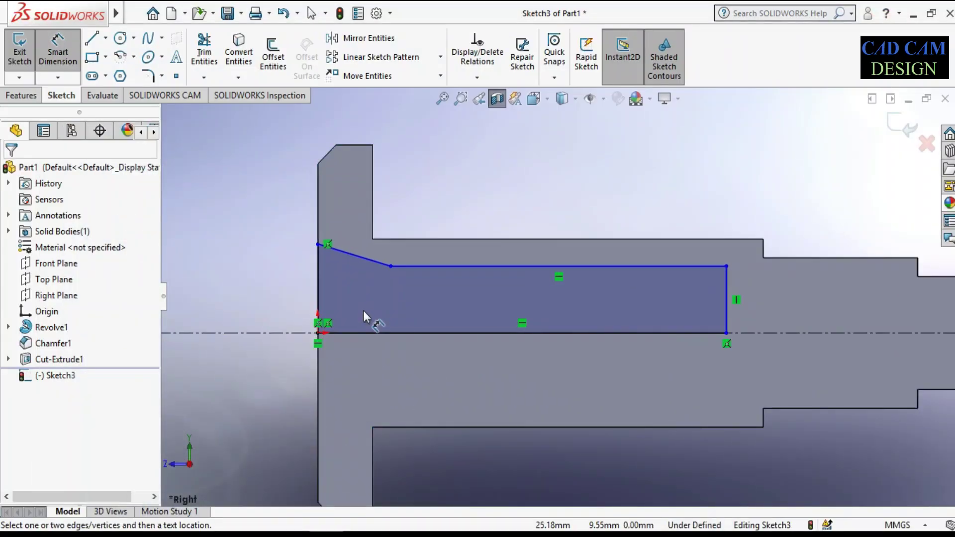
{"action": "left_click", "coordinate": [320, 268]}
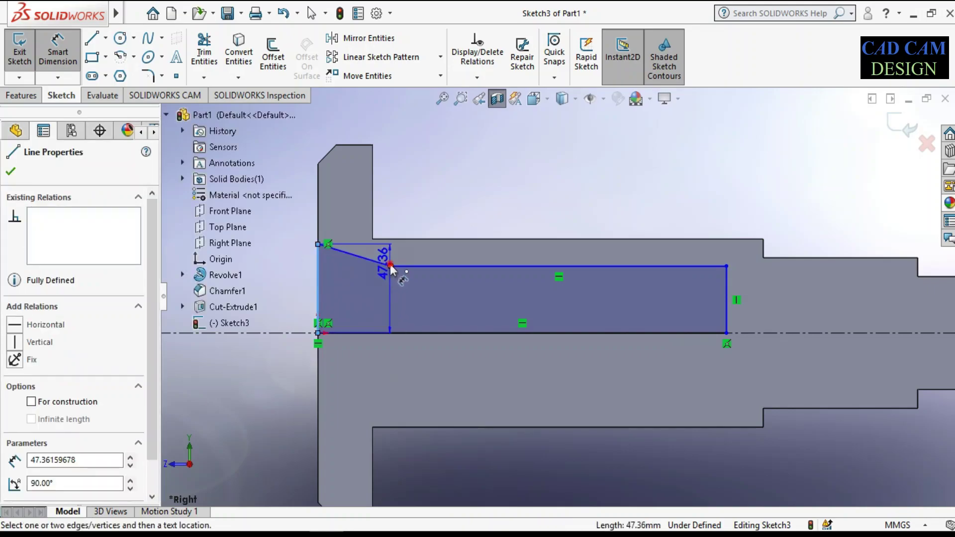
{"action": "left_click", "coordinate": [390, 266]}
{"action": "left_click", "coordinate": [361, 123]}
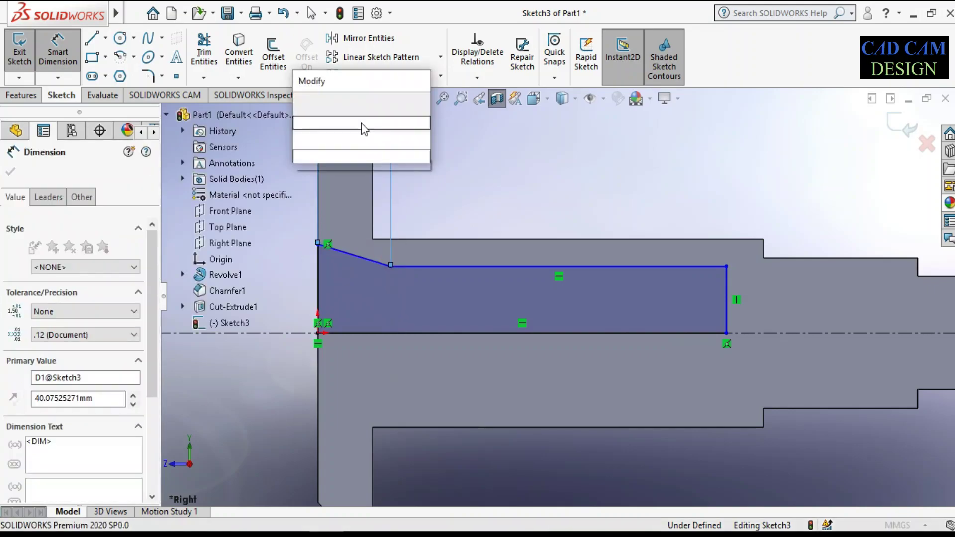
{"action": "key", "text": "Return"}
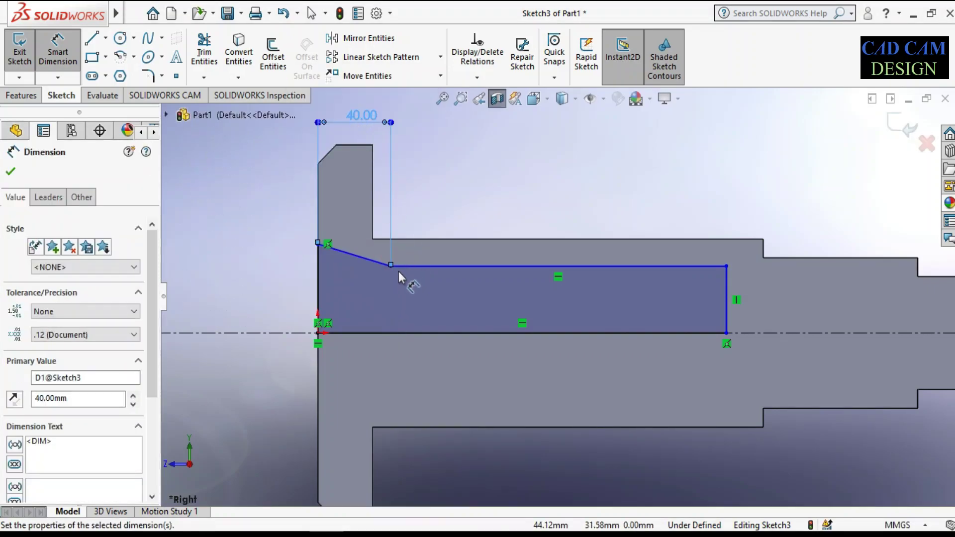
{"action": "left_click", "coordinate": [404, 267]}
{"action": "left_click", "coordinate": [294, 333]}
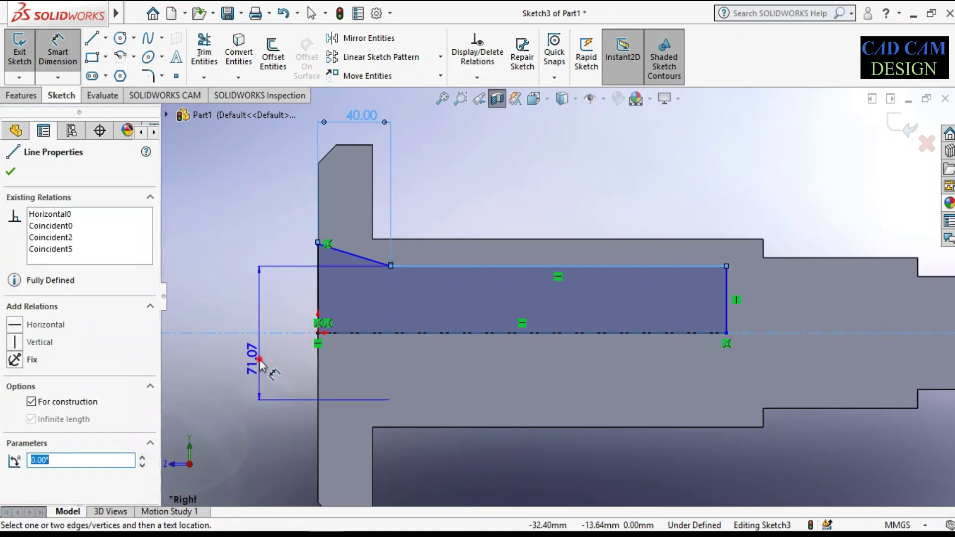
{"action": "left_click", "coordinate": [257, 367]}
{"action": "type", "text": "65"}
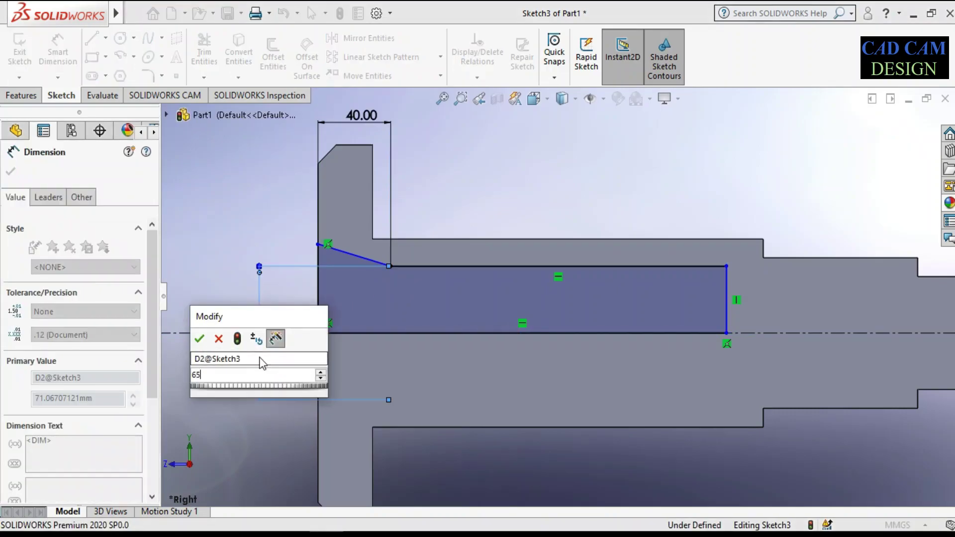
{"action": "key", "text": "Return"}
Step: Add the 85 mm outer diameter and 213 mm overall length, fully defining Sketch3
{"action": "left_click", "coordinate": [317, 244]}
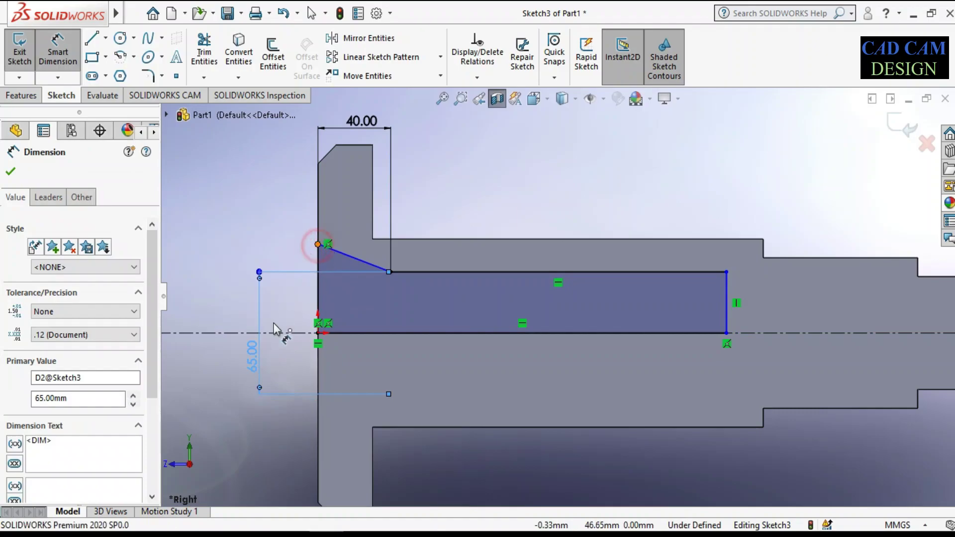
{"action": "left_click", "coordinate": [275, 330]}
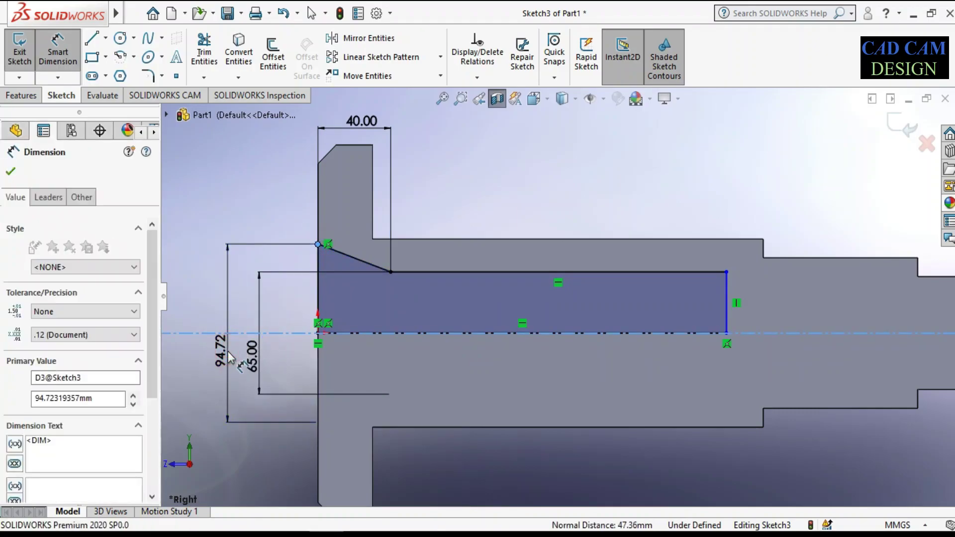
{"action": "left_click", "coordinate": [228, 351]}
{"action": "type", "text": "85"}
{"action": "key", "text": "Return"}
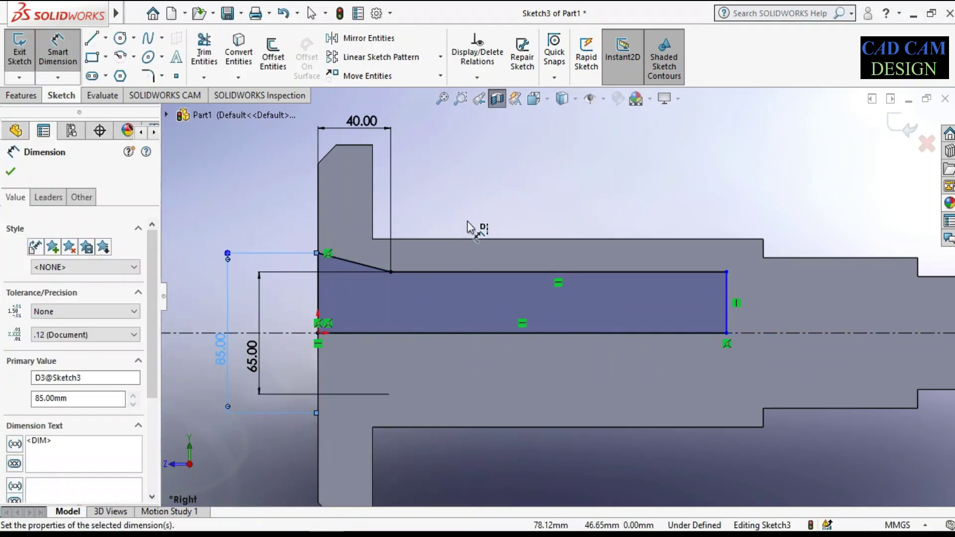
{"action": "left_click", "coordinate": [319, 297]}
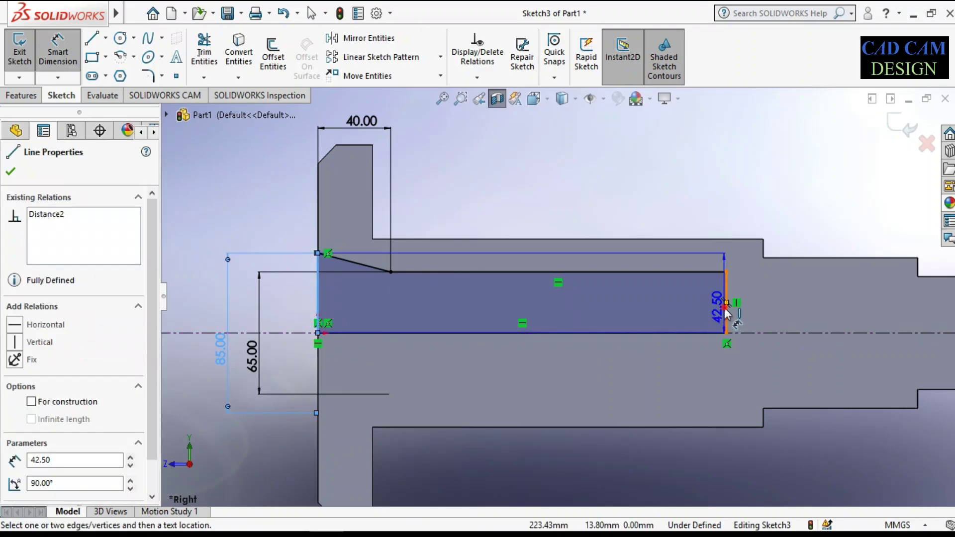
{"action": "left_click", "coordinate": [726, 303]}
{"action": "scroll", "coordinate": [559, 296], "scroll_direction": "up", "scroll_amount": 3}
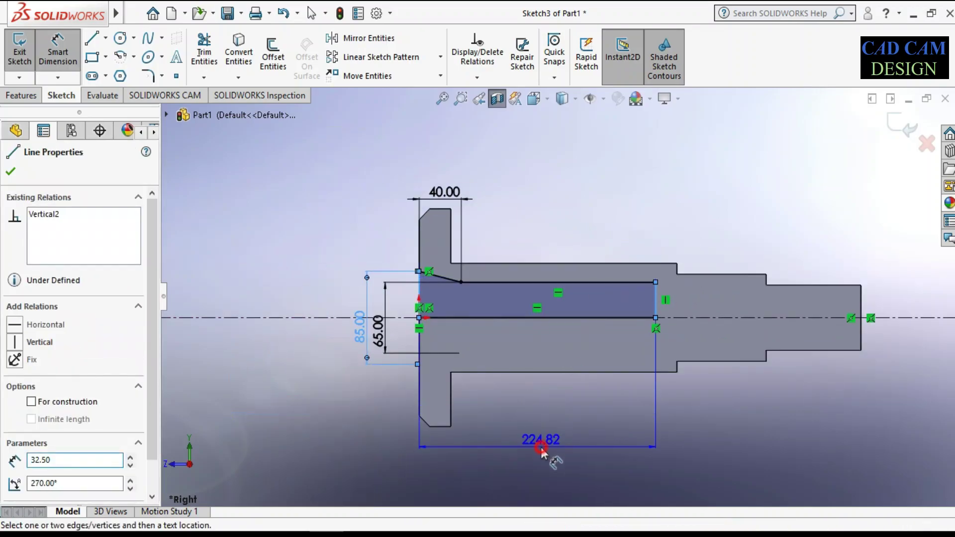
{"action": "left_click", "coordinate": [541, 447]}
{"action": "type", "text": "213"}
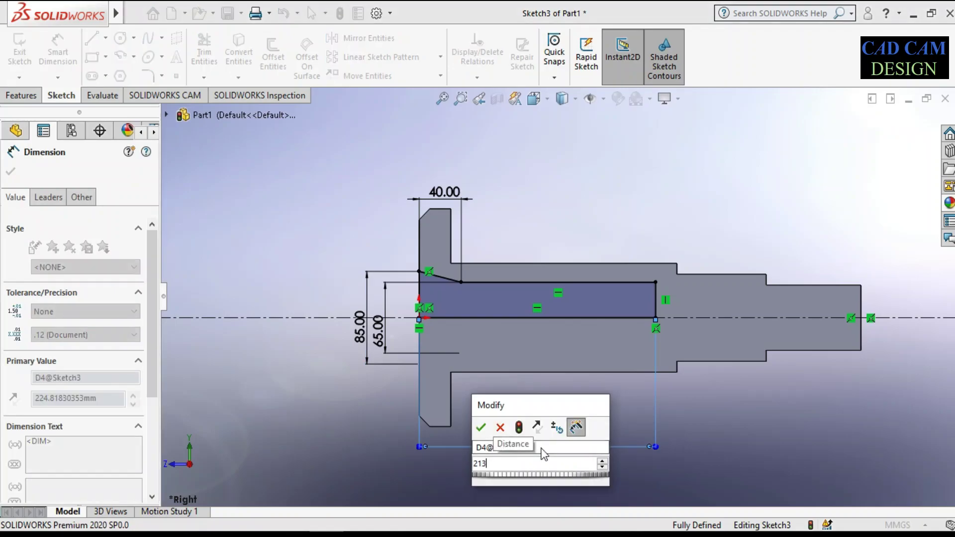
{"action": "key", "text": "Return"}
{"action": "type", "text": "213"}
{"action": "key", "text": "Return"}
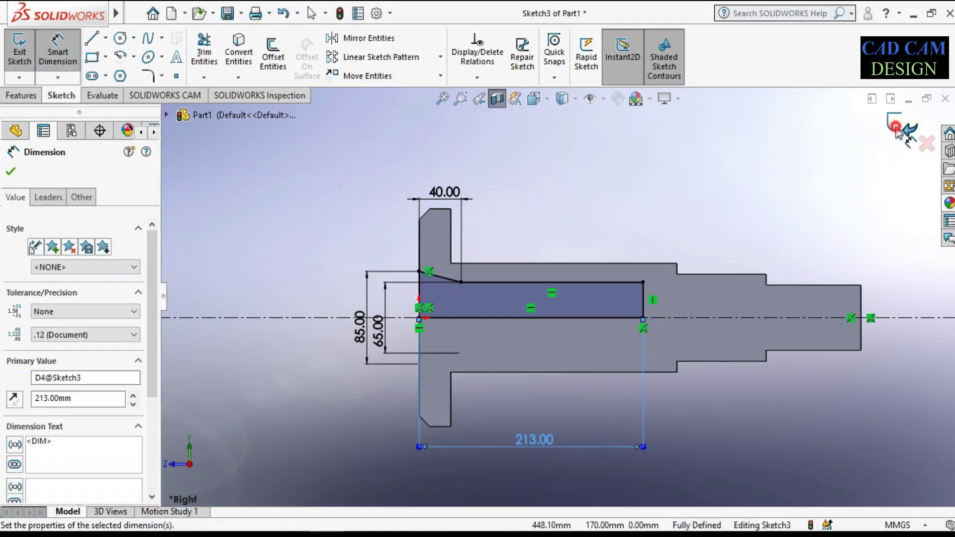
{"action": "left_click", "coordinate": [895, 130]}
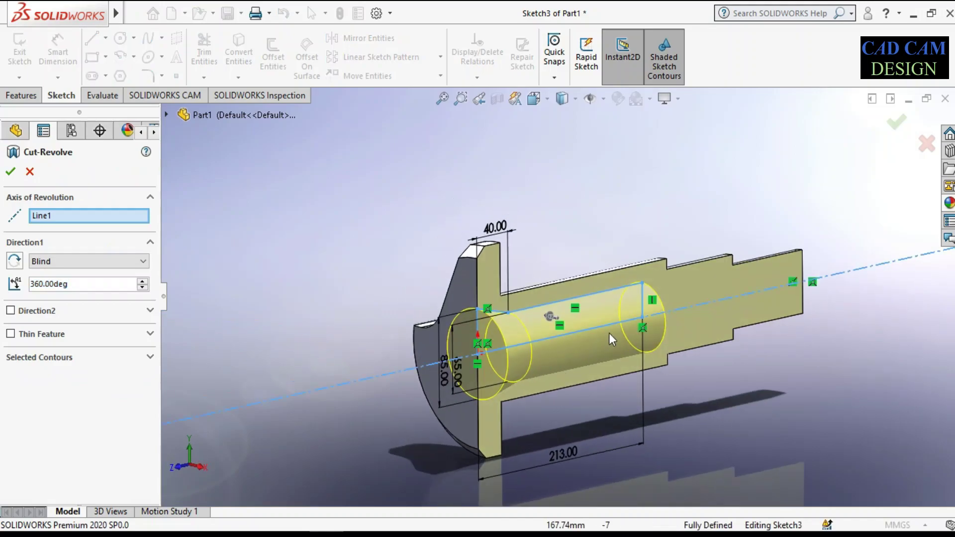
Step: Confirm the 360° Cut-Revolve bore, then turn off the section view and orbit the shaft
{"action": "scroll", "coordinate": [609, 333], "scroll_direction": "up", "scroll_amount": 2}
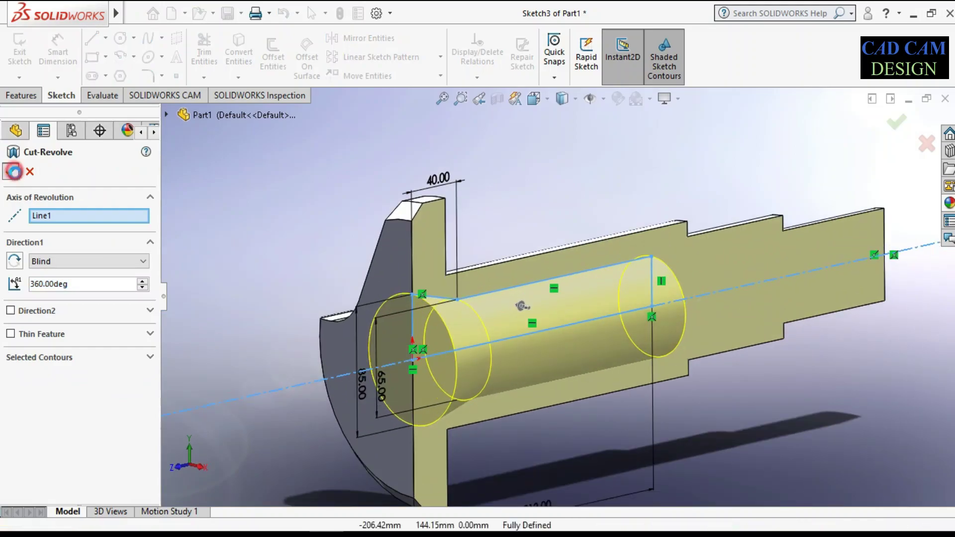
{"action": "left_click", "coordinate": [10, 171]}
{"action": "scroll", "coordinate": [541, 321], "scroll_direction": "down", "scroll_amount": 2}
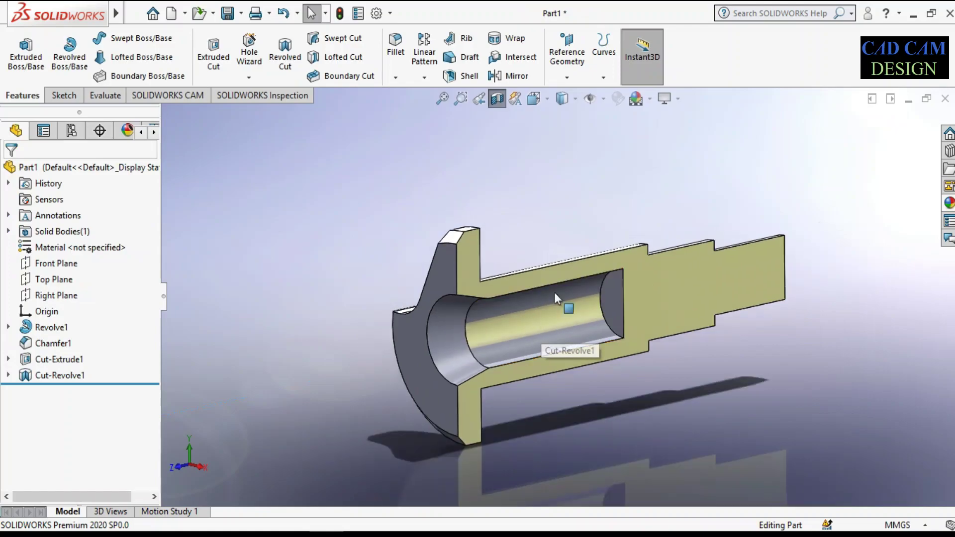
{"action": "mouse_move", "coordinate": [606, 295]}
{"action": "middle_mouse_down"}
{"action": "mouse_move", "coordinate": [495, 262]}
{"action": "mouse_move", "coordinate": [511, 273]}
{"action": "mouse_move", "coordinate": [486, 279]}
{"action": "mouse_move", "coordinate": [383, 353]}
{"action": "mouse_move", "coordinate": [515, 296]}
{"action": "middle_mouse_up"}
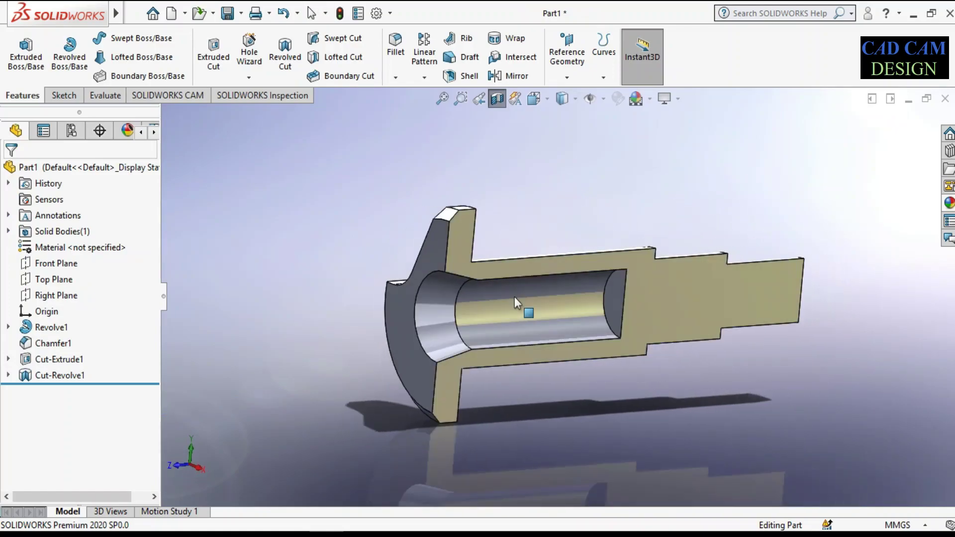
{"action": "left_click", "coordinate": [496, 99]}
{"action": "mouse_move", "coordinate": [402, 263]}
{"action": "middle_mouse_down"}
{"action": "mouse_move", "coordinate": [448, 262]}
{"action": "mouse_move", "coordinate": [404, 290]}
{"action": "middle_mouse_up"}
Step: Discard a stray empty Front Plane sketch and select the Right Plane instead
{"action": "left_click", "coordinate": [431, 268]}
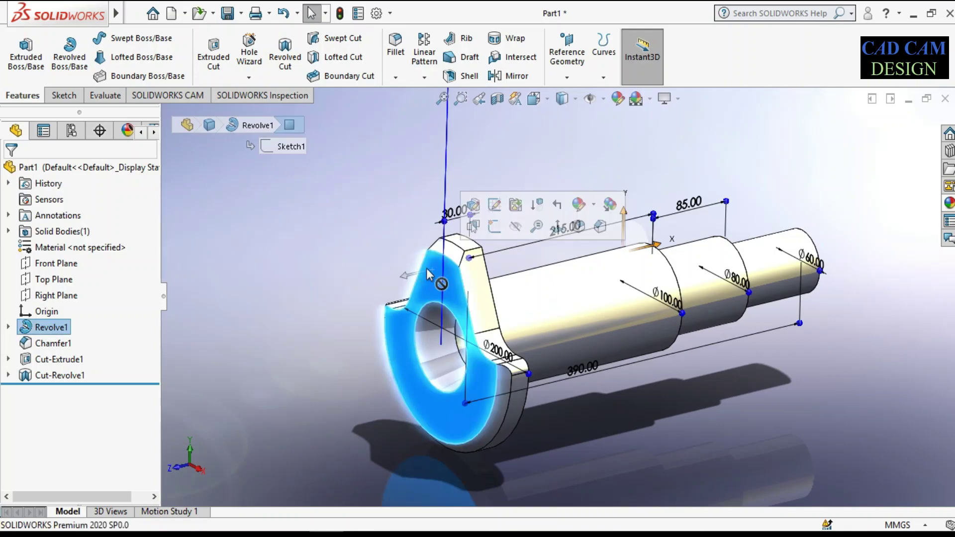
{"action": "left_click", "coordinate": [64, 265]}
{"action": "left_click", "coordinate": [75, 243]}
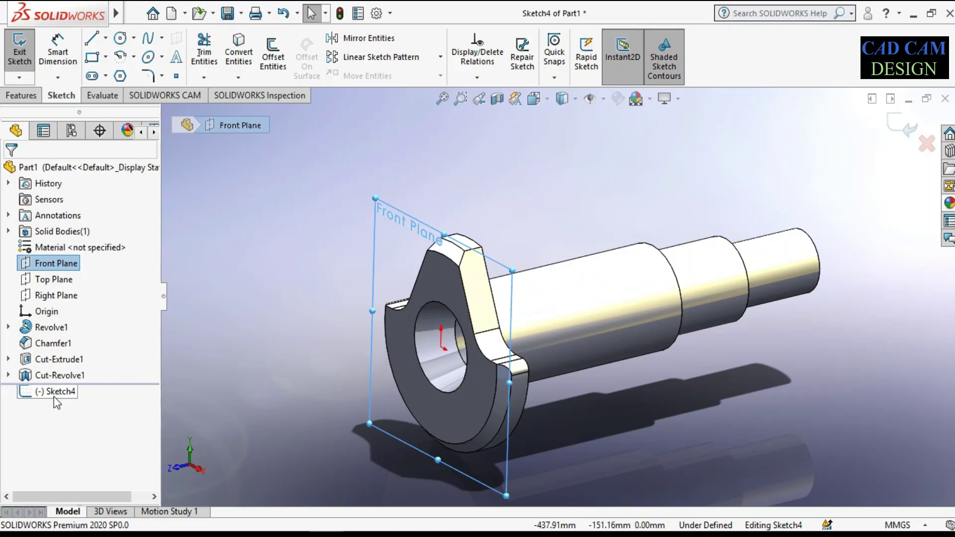
{"action": "left_click", "coordinate": [52, 292]}
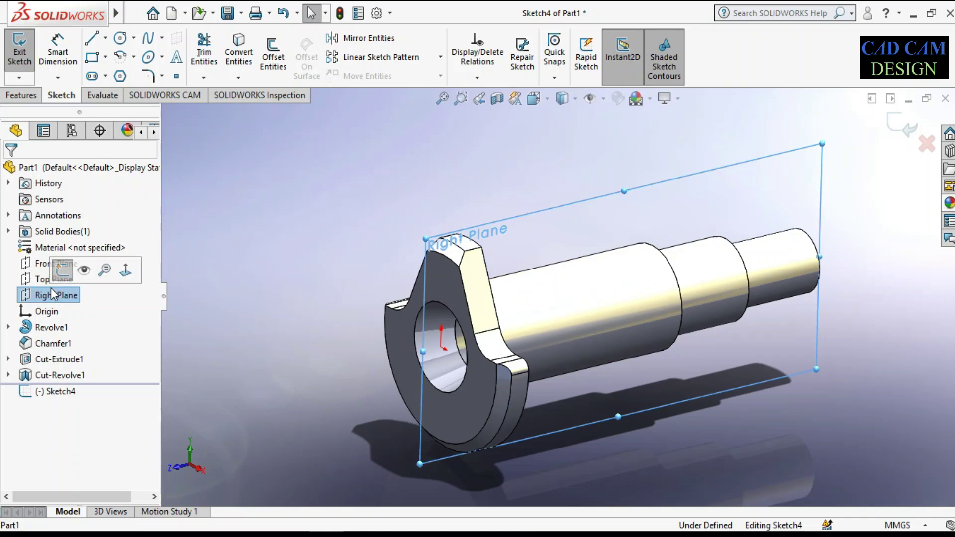
{"action": "left_click", "coordinate": [24, 95]}
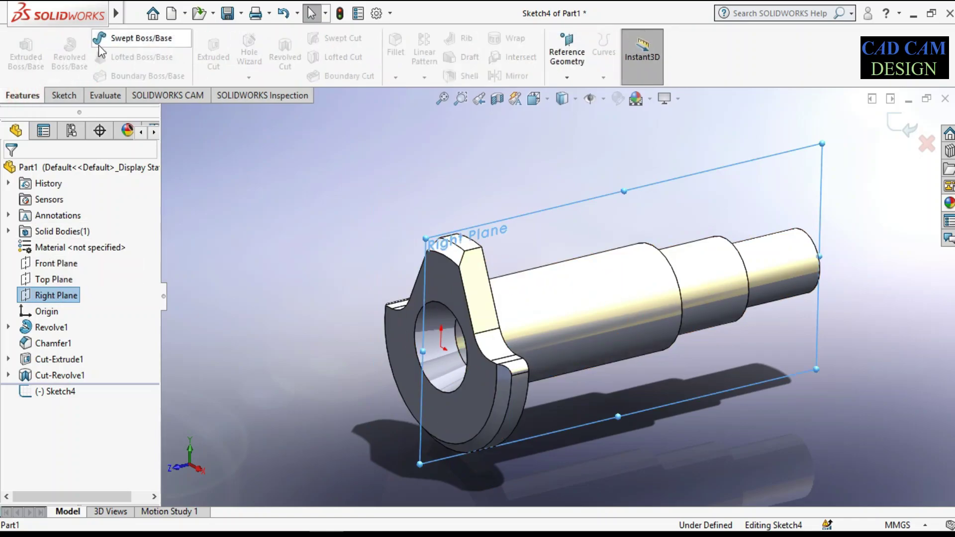
{"action": "left_click", "coordinate": [918, 123]}
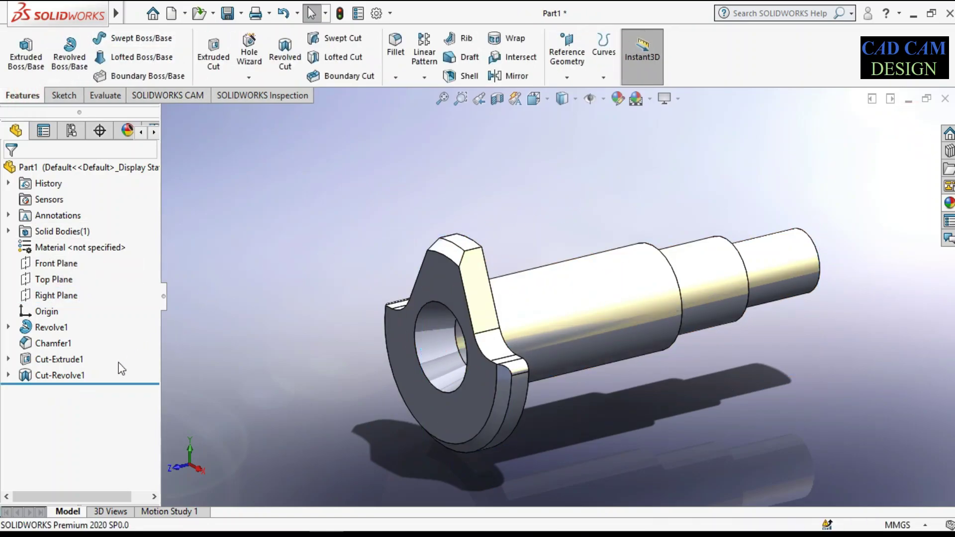
{"action": "left_click", "coordinate": [49, 296]}
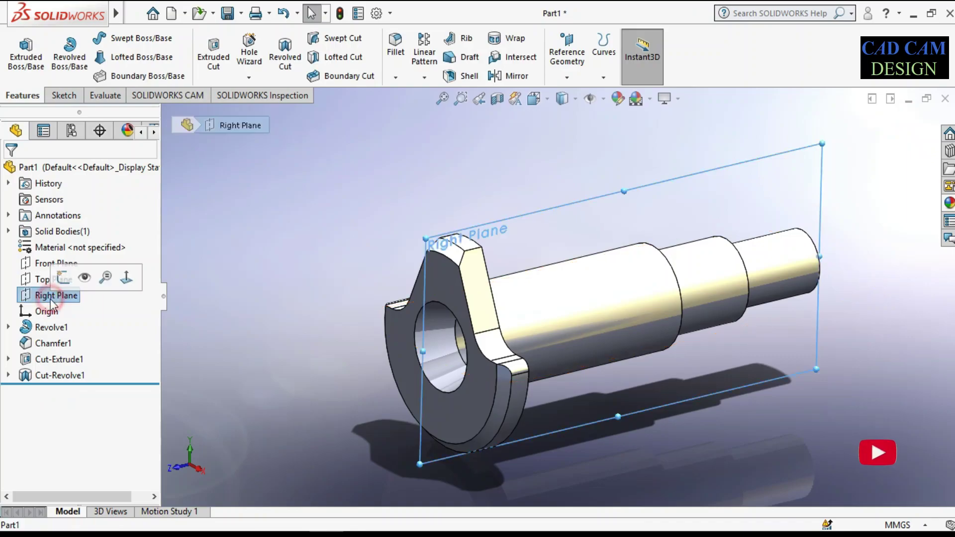
Step: Sketch on the Right Plane, viewed normal-to, with a centerline along the full shaft axis
{"action": "left_click", "coordinate": [70, 50]}
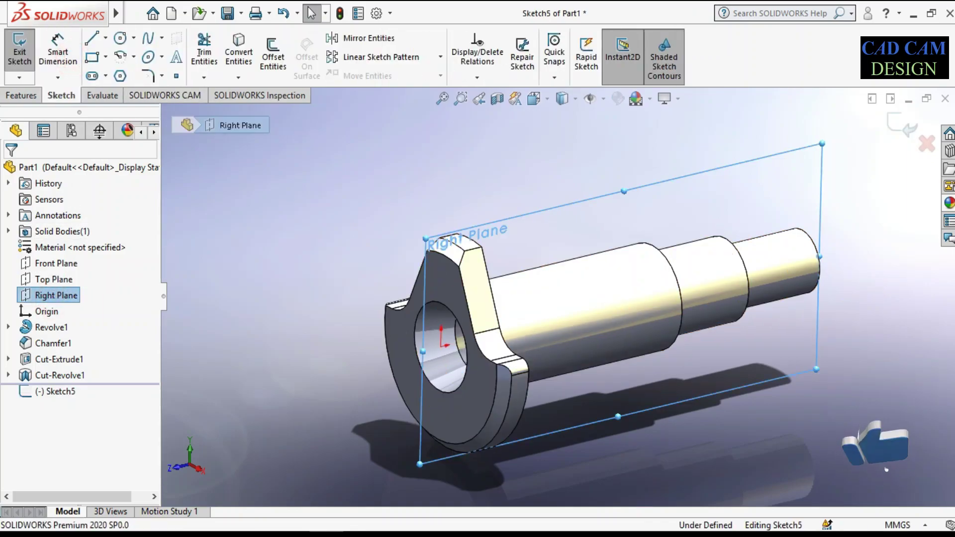
{"action": "left_click", "coordinate": [54, 392]}
{"action": "left_click", "coordinate": [64, 372]}
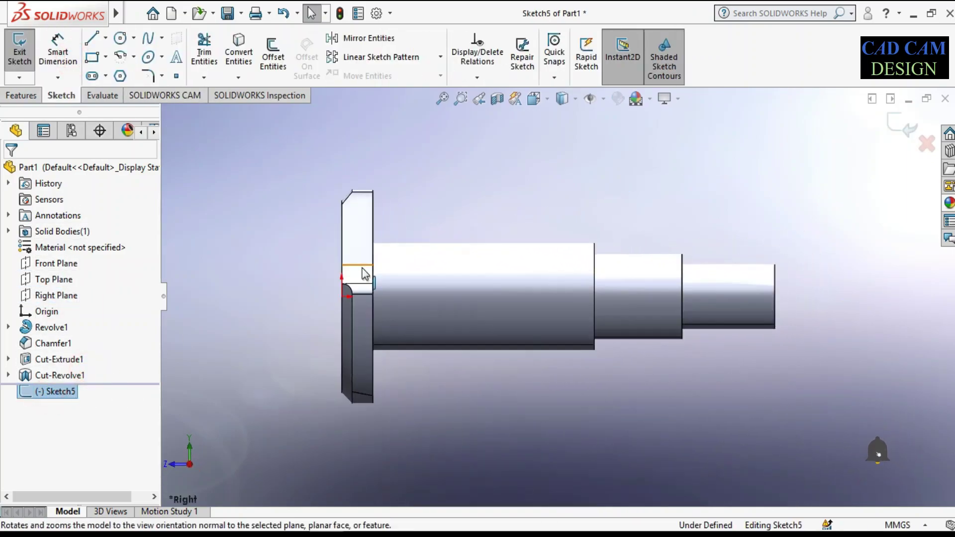
{"action": "left_click", "coordinate": [106, 37]}
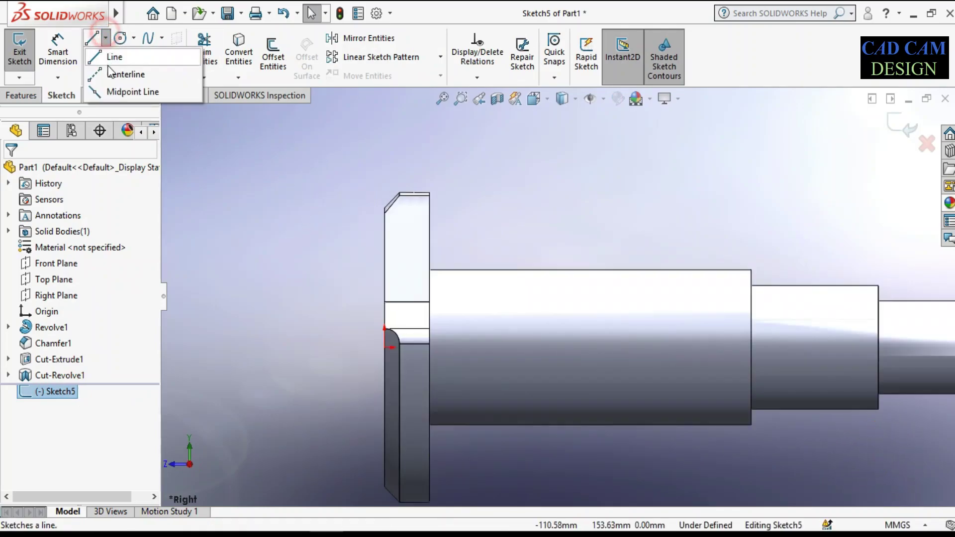
{"action": "left_click", "coordinate": [127, 73]}
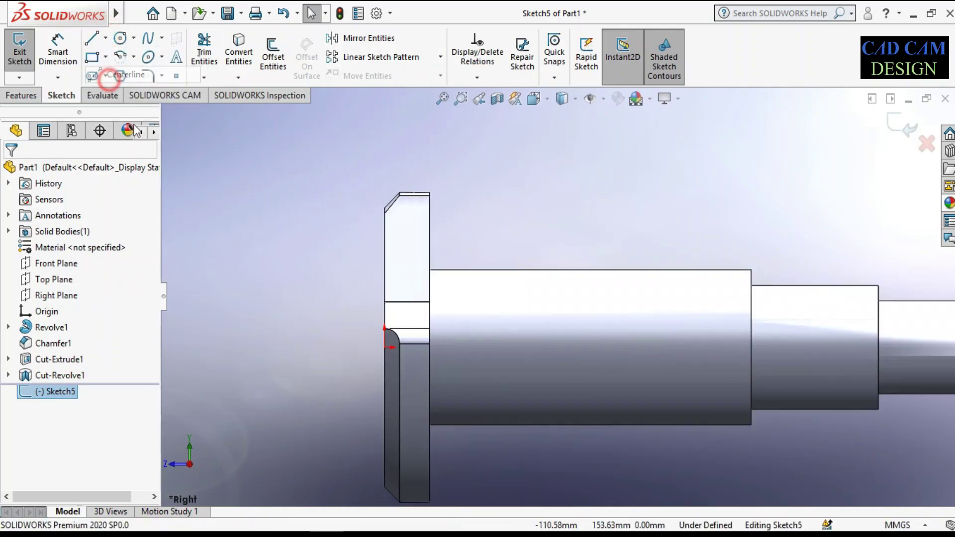
{"action": "left_click", "coordinate": [385, 347]}
{"action": "key", "text": "z"}
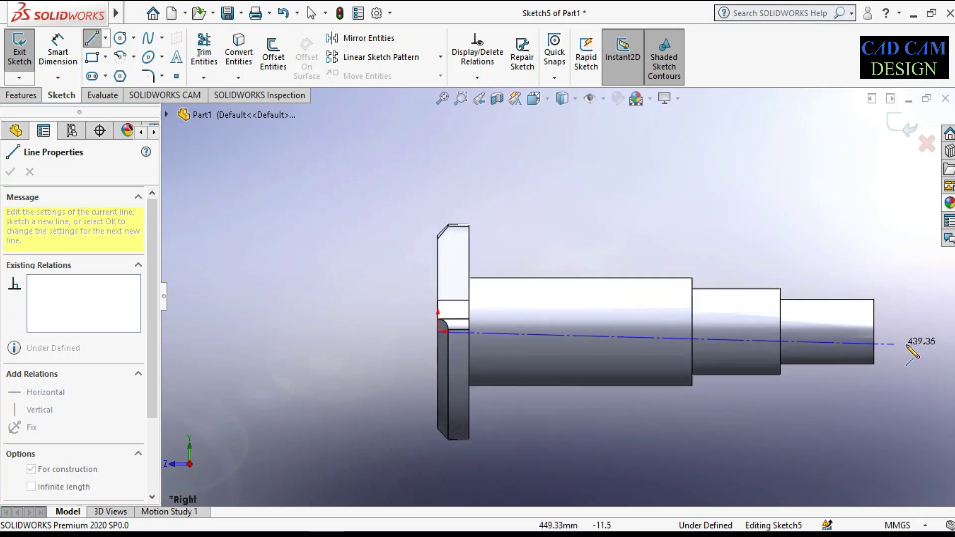
{"action": "left_click", "coordinate": [873, 330]}
{"action": "right_click", "coordinate": [785, 185]}
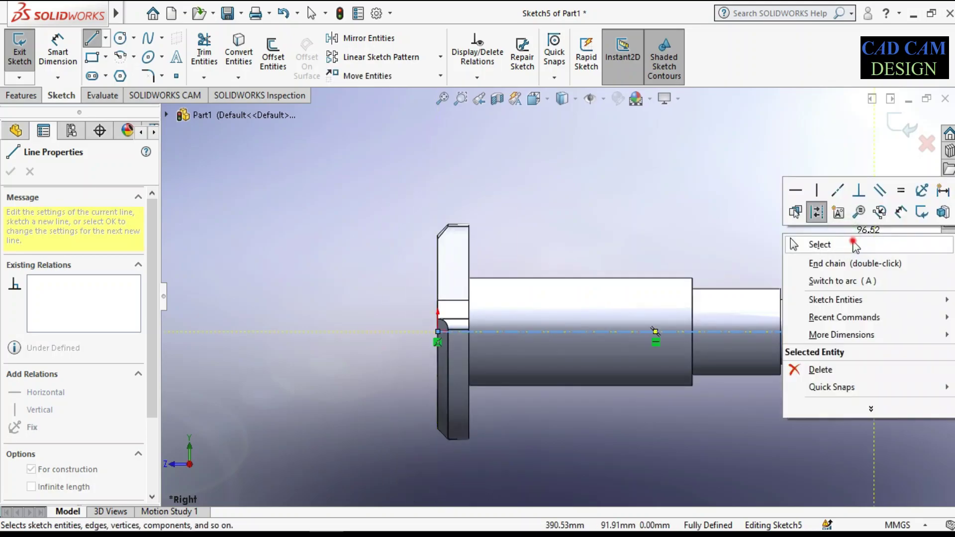
{"action": "left_click", "coordinate": [816, 245]}
{"action": "scroll", "coordinate": [390, 264], "scroll_direction": "down", "scroll_amount": 3}
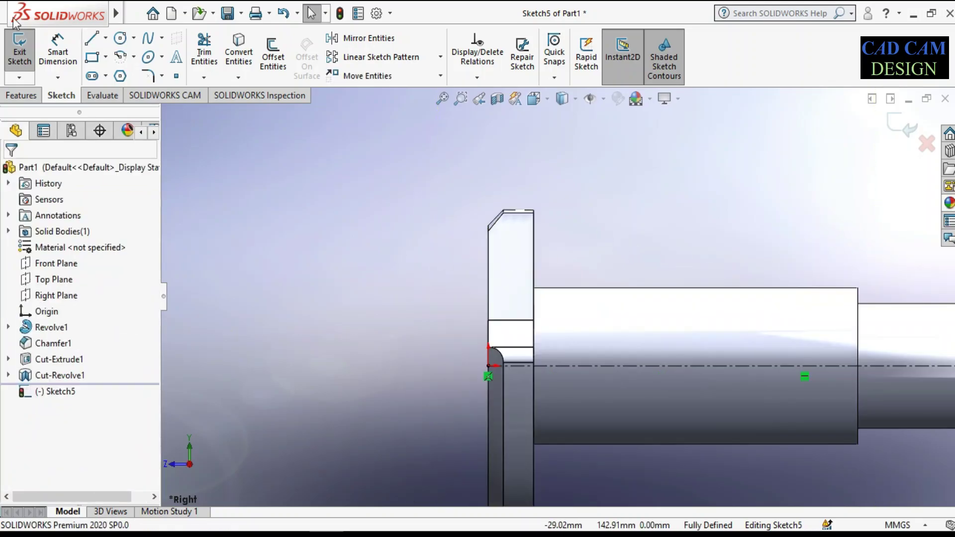
Step: Add a short construction centerline across the top edge of the head
{"action": "left_click", "coordinate": [106, 37]}
{"action": "left_click", "coordinate": [122, 73]}
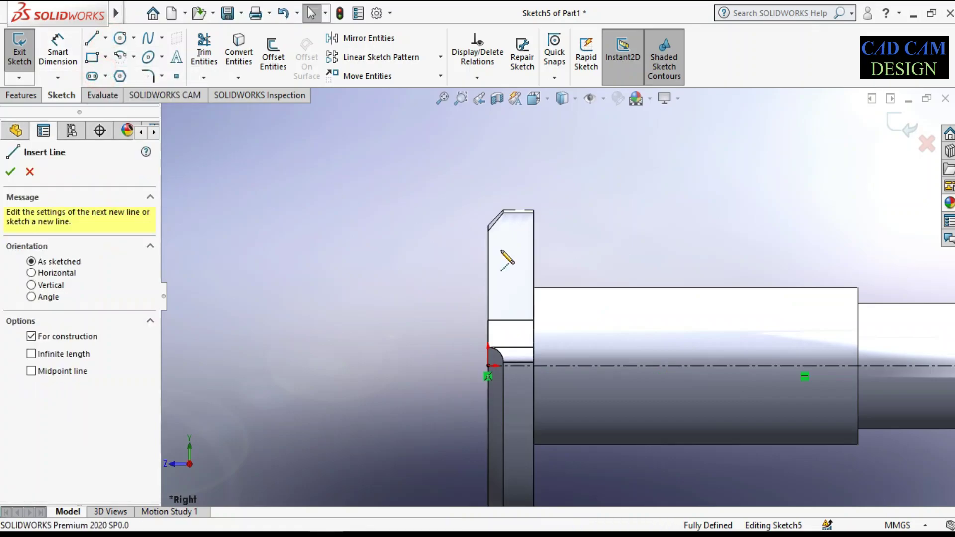
{"action": "left_click", "coordinate": [488, 242]}
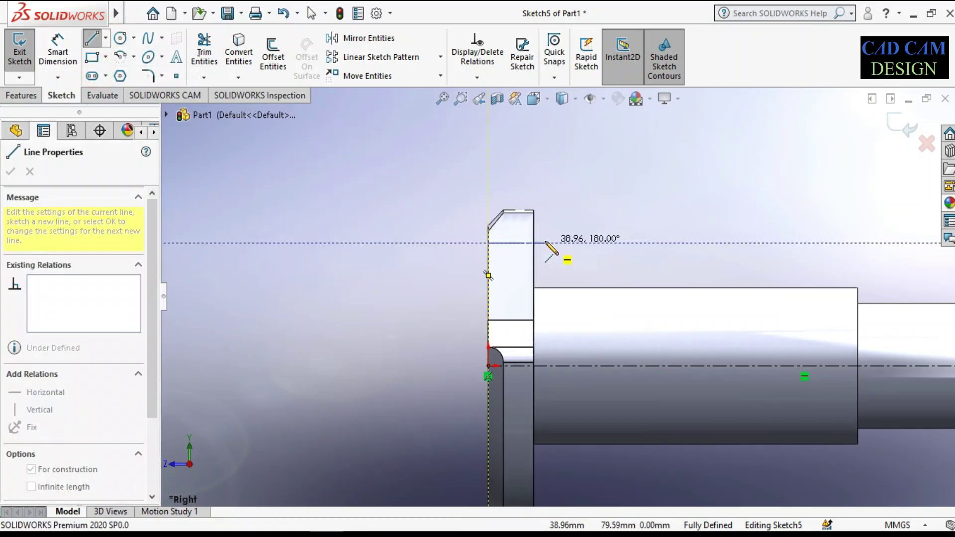
{"action": "left_click", "coordinate": [534, 243]}
{"action": "right_click", "coordinate": [601, 191]}
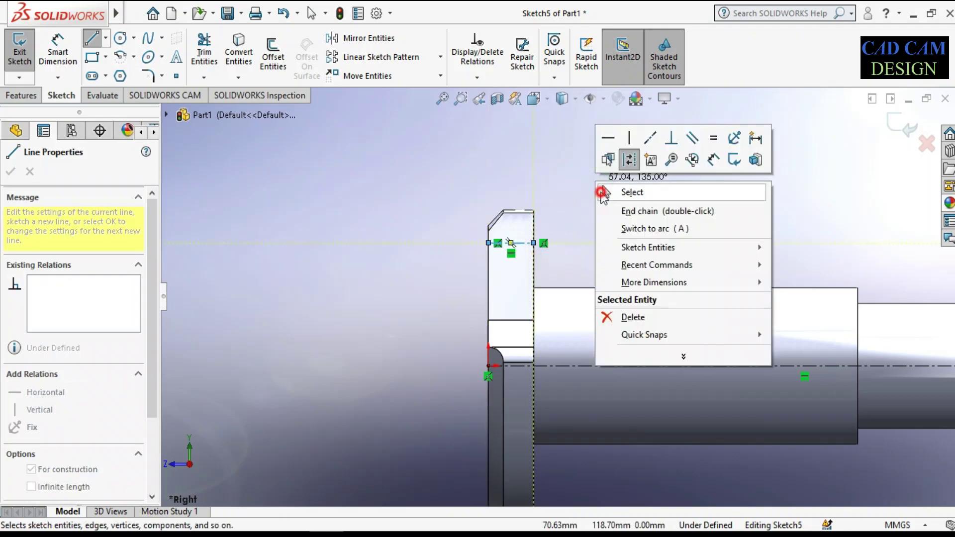
{"action": "left_click", "coordinate": [602, 193]}
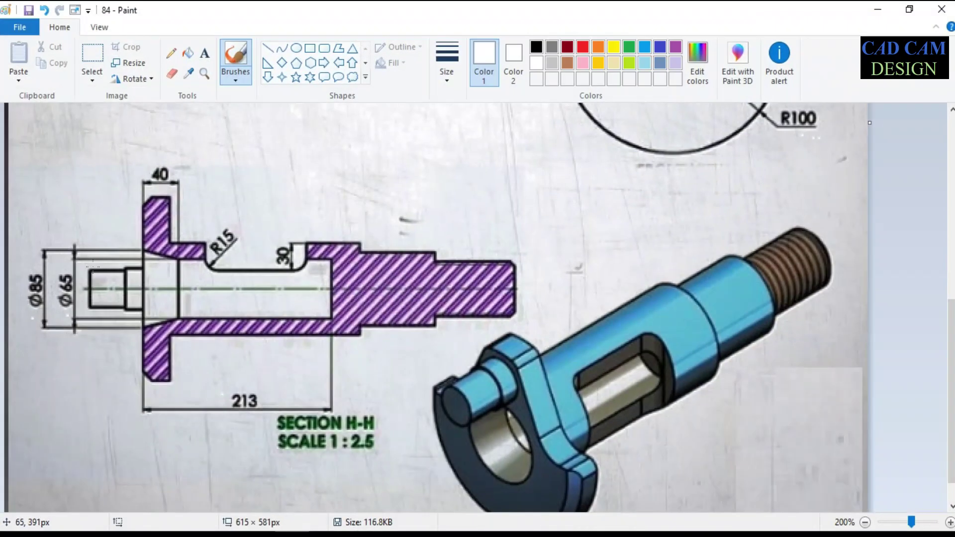
Step: Check the right view's 70, 90, 40 and 20 dimensions in Paint, then minimize it
{"action": "scroll", "coordinate": [92, 266], "scroll_direction": "up", "scroll_amount": 5}
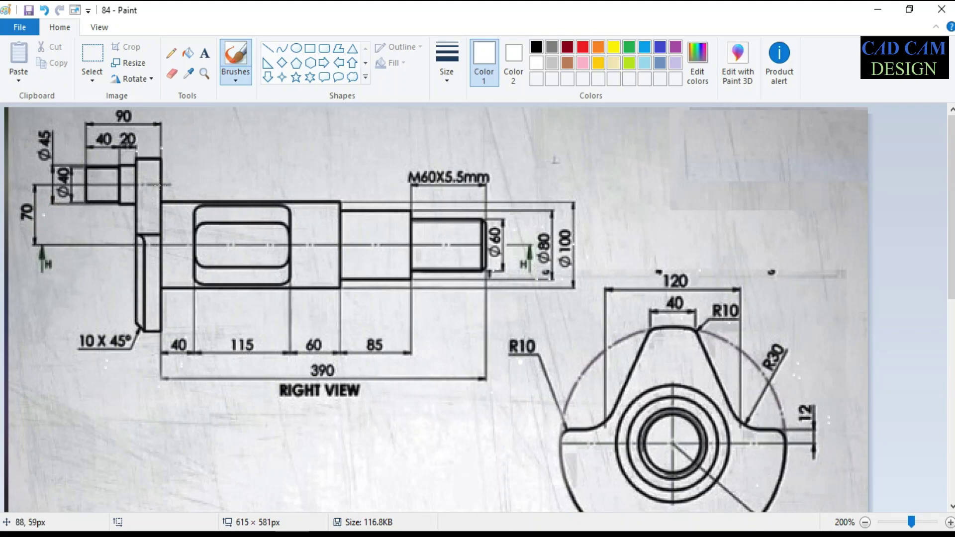
{"action": "left_click", "coordinate": [878, 9]}
Step: Dimension Sketch5's short construction line 70 mm above the shaft centerline, then bring back the Paint drawing
{"action": "right_click_drag", "start_coordinate": [460, 333], "coordinate": [472, 247]}
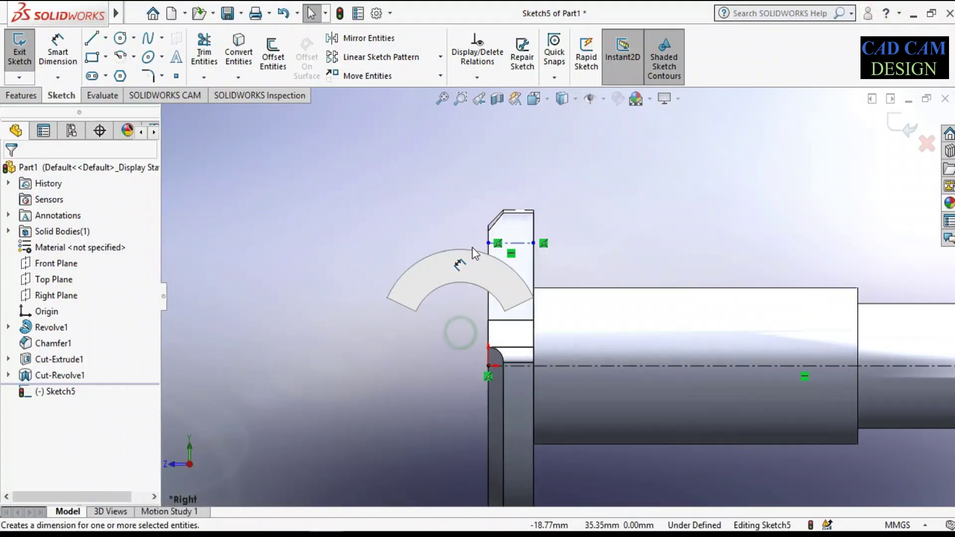
{"action": "left_click", "coordinate": [520, 243]}
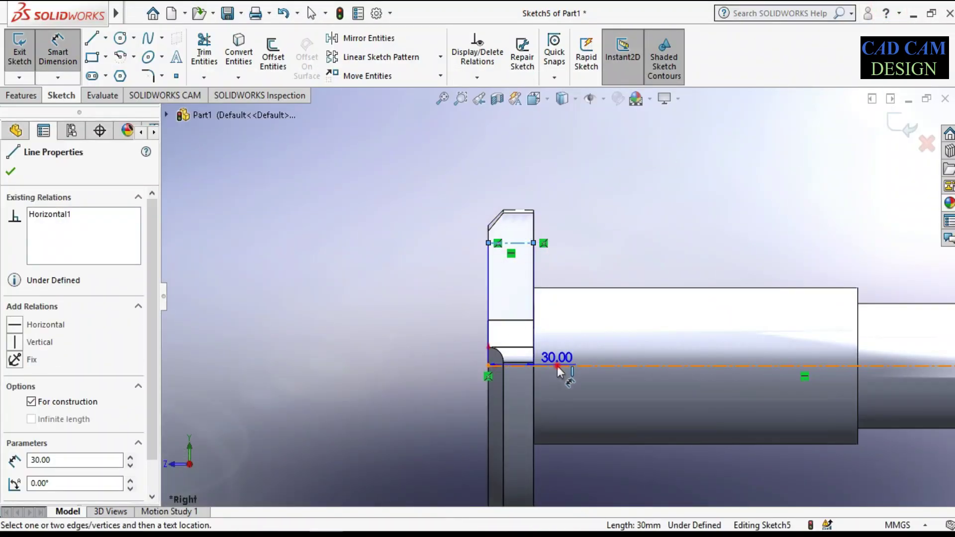
{"action": "left_click", "coordinate": [557, 366]}
{"action": "left_click", "coordinate": [302, 333]}
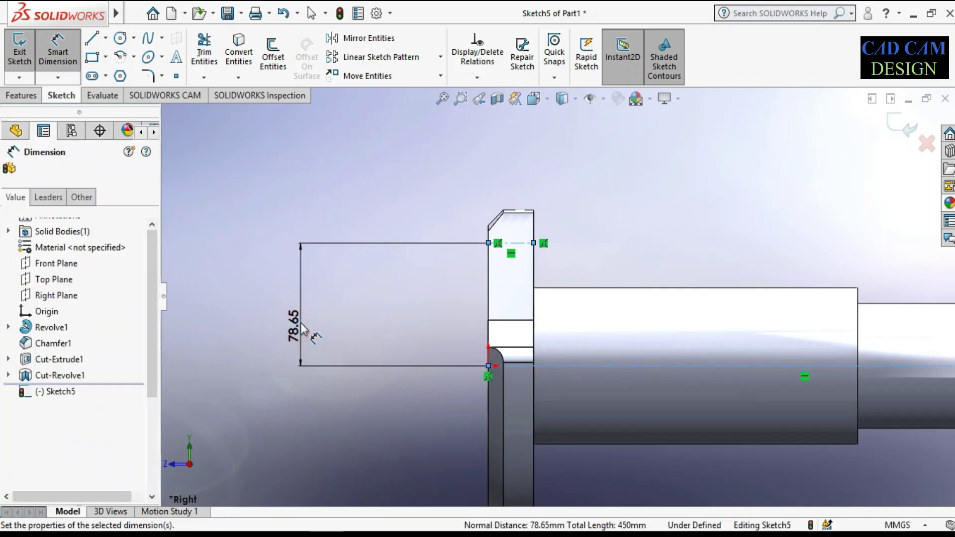
{"action": "type", "text": "70"}
{"action": "key", "text": "Return"}
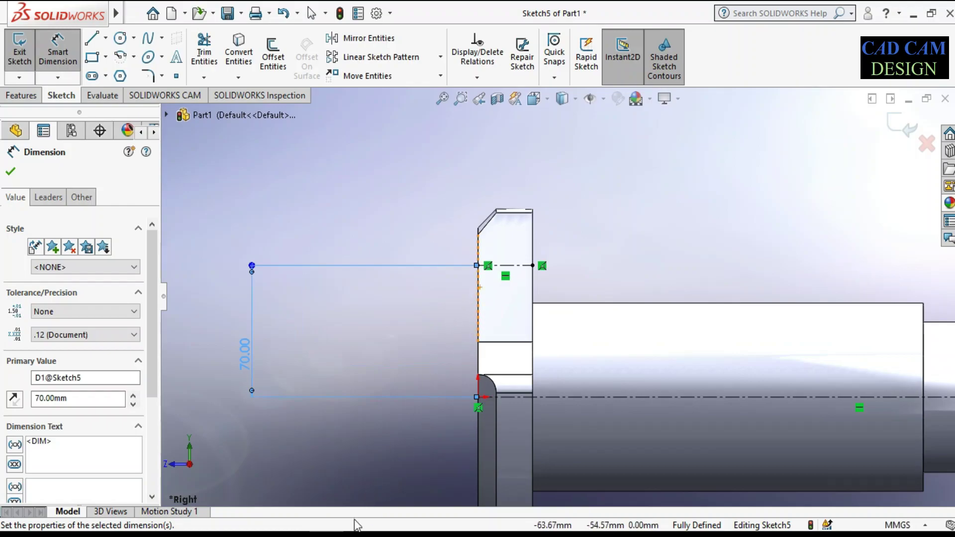
{"action": "left_click", "coordinate": [293, 473]}
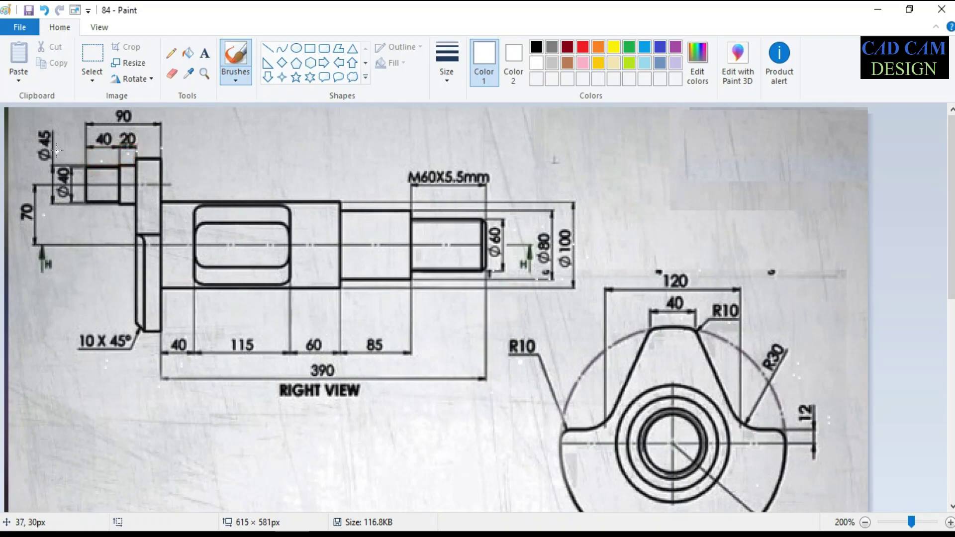
Step: Pick grey in Paint, then minimize the crank shaft reference drawing to return to SOLIDWORKS
{"action": "left_click", "coordinate": [552, 64]}
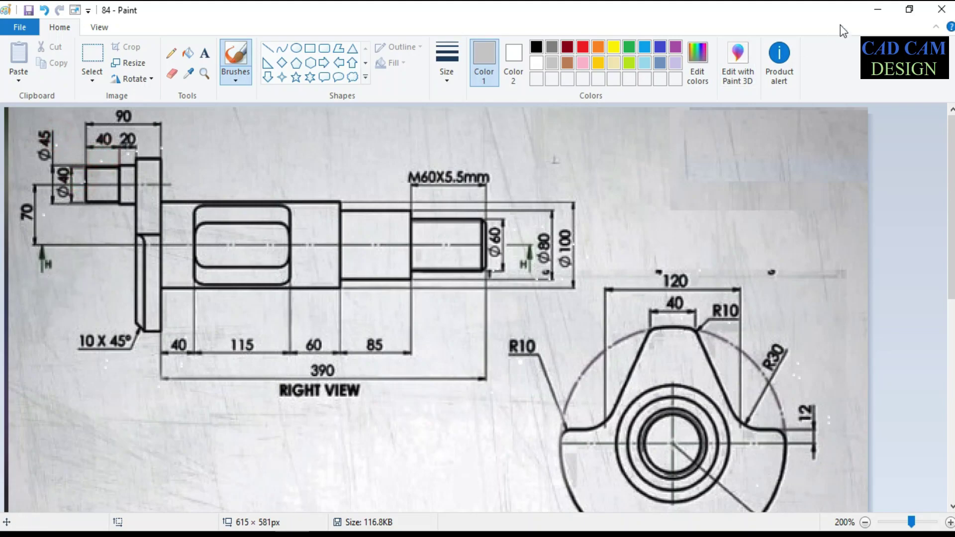
{"action": "left_click", "coordinate": [877, 9]}
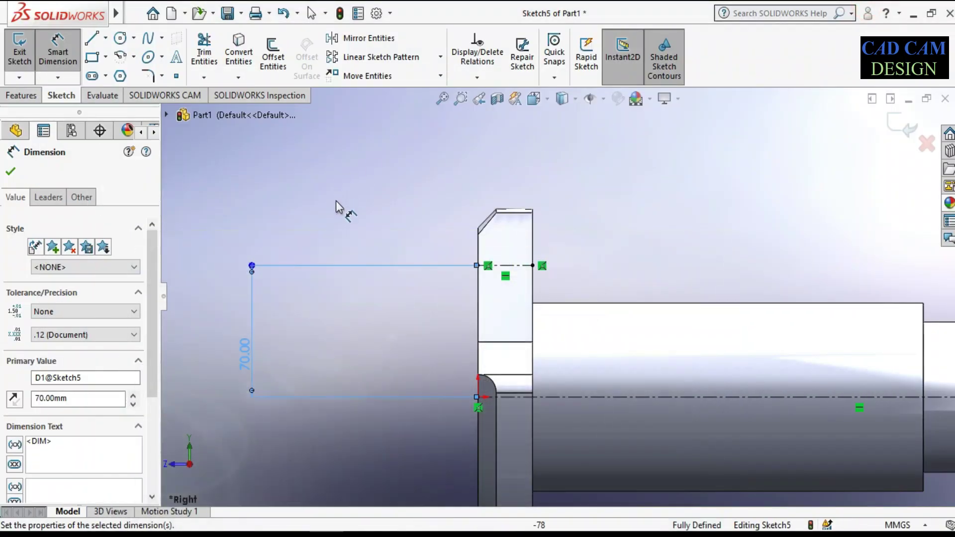
Step: Draw a closed six-line stepped profile from the flange edge, topped at the 70 mm line
{"action": "left_click", "coordinate": [95, 42]}
{"action": "scroll", "coordinate": [423, 249], "scroll_direction": "down", "scroll_amount": 2}
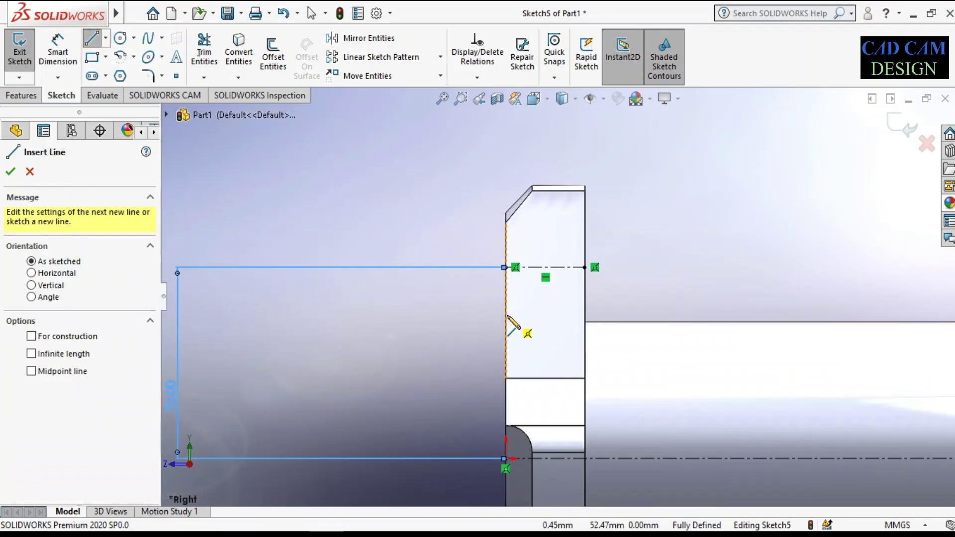
{"action": "left_click", "coordinate": [506, 315]}
{"action": "left_click", "coordinate": [463, 314]}
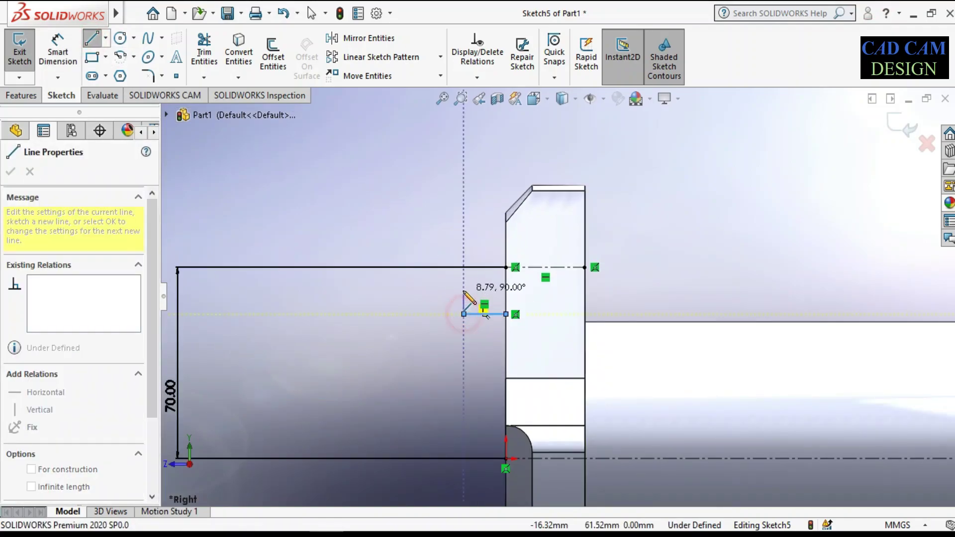
{"action": "left_click", "coordinate": [464, 299]}
{"action": "left_click", "coordinate": [379, 300]}
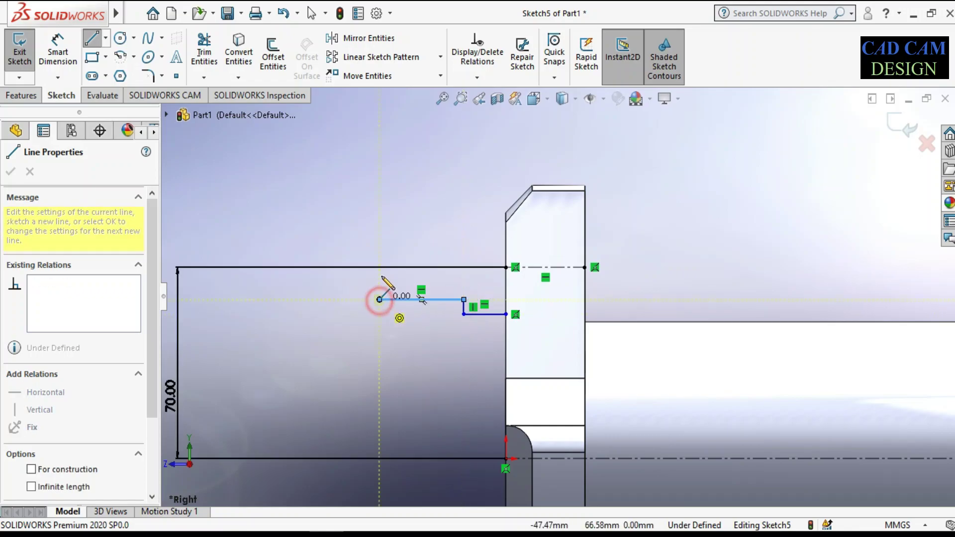
{"action": "left_click", "coordinate": [380, 267]}
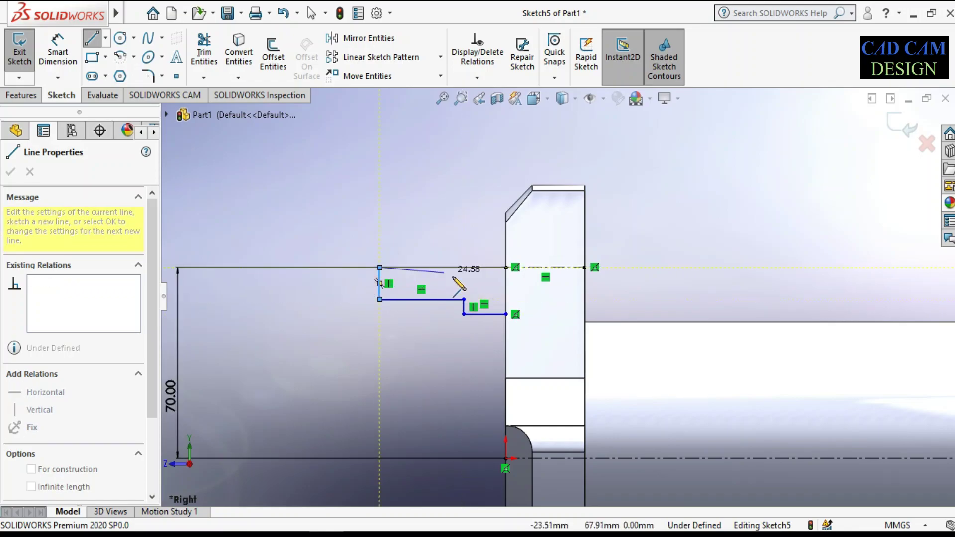
{"action": "left_click", "coordinate": [506, 267]}
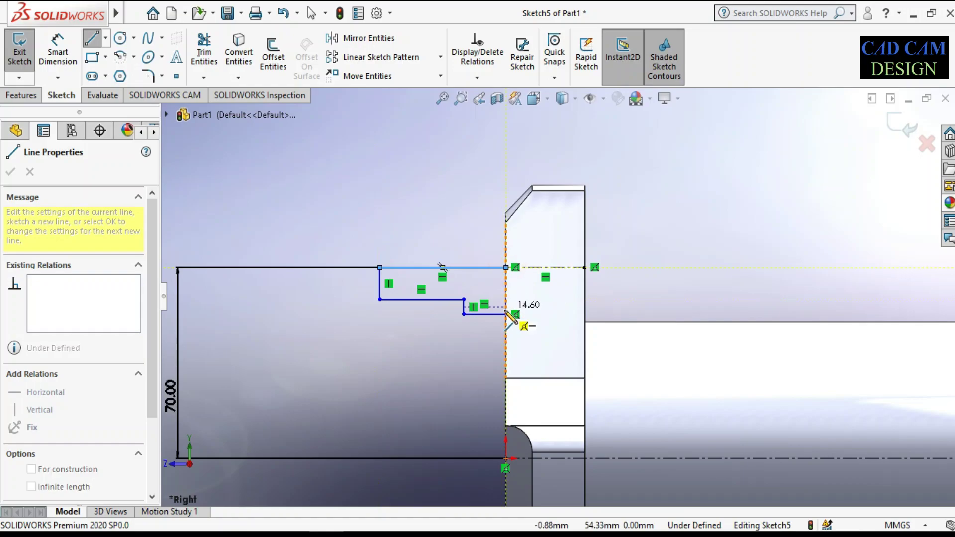
{"action": "left_click", "coordinate": [506, 314]}
{"action": "right_click", "coordinate": [433, 211]}
{"action": "left_click", "coordinate": [460, 220]}
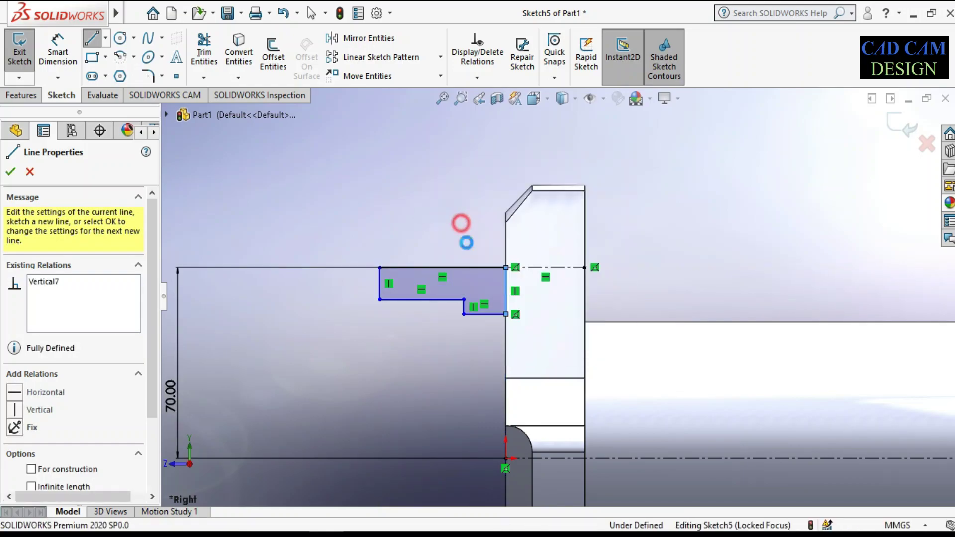
{"action": "right_click_drag", "start_coordinate": [475, 369], "coordinate": [492, 290]}
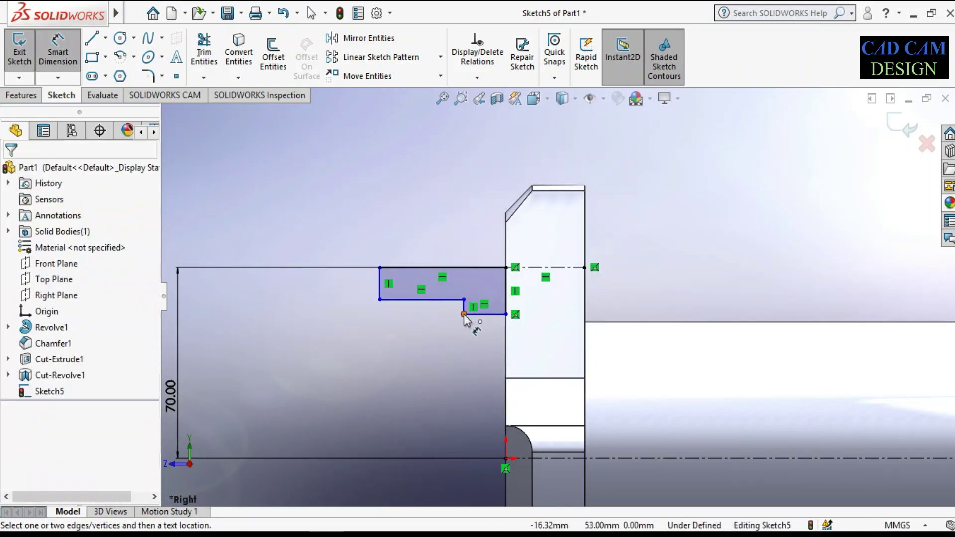
Step: Dimension the stepped profile's overall width as 60 mm
{"action": "left_click", "coordinate": [507, 296]}
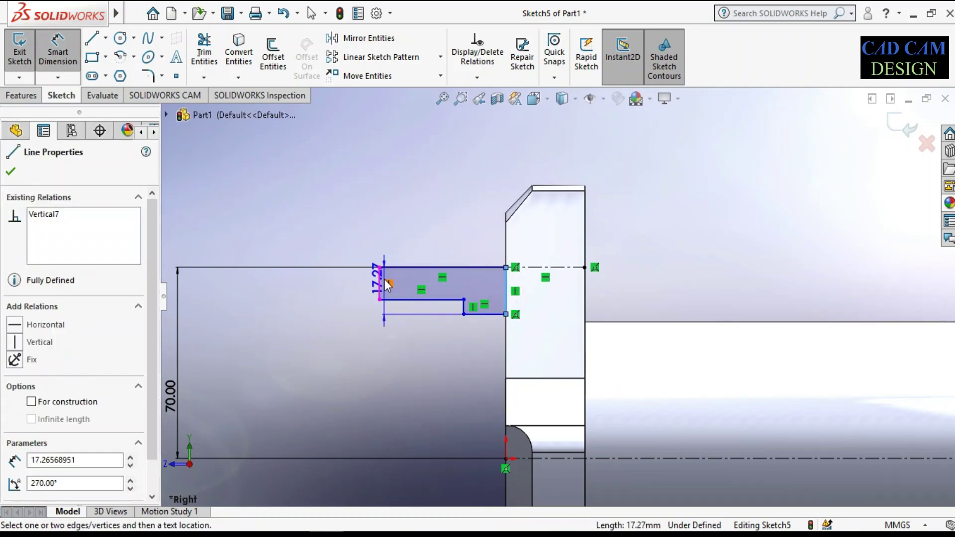
{"action": "left_click", "coordinate": [378, 281]}
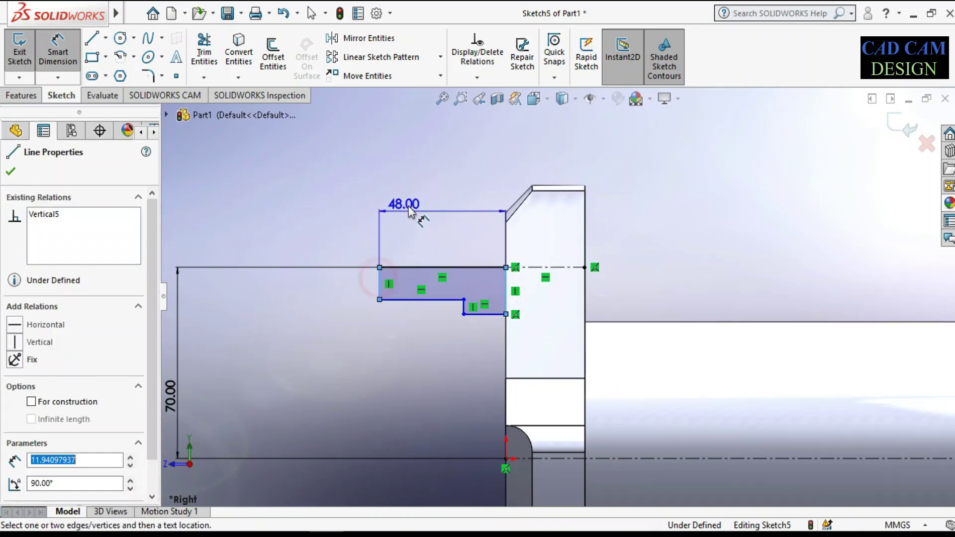
{"action": "left_click", "coordinate": [436, 180]}
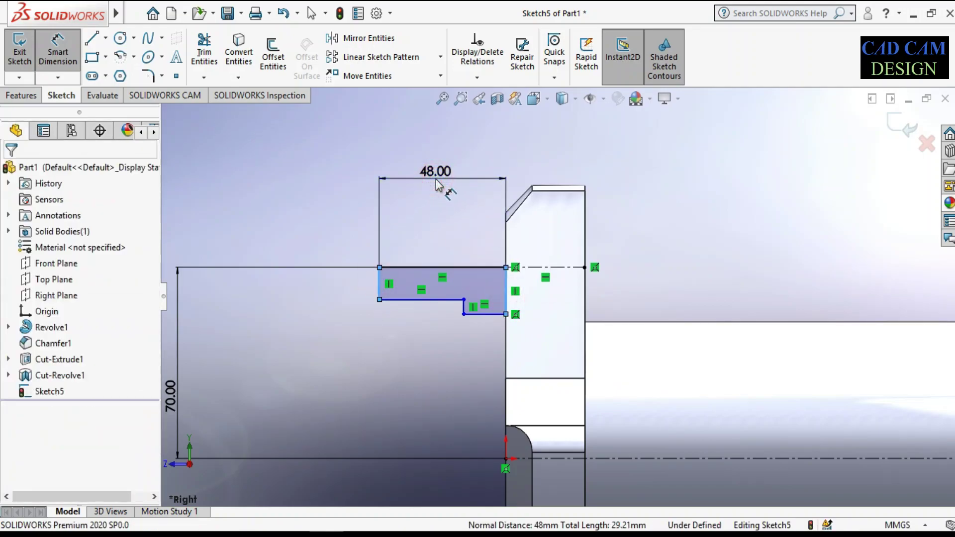
{"action": "type", "text": "60"}
{"action": "key", "text": "Return"}
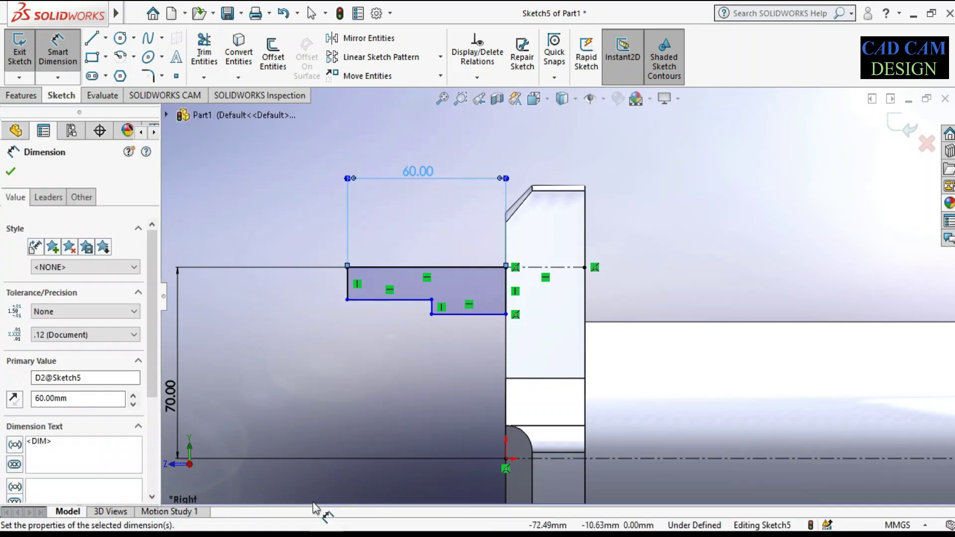
Step: Check the reference drawing and add a driven 90 mm overall length dimension
{"action": "left_click", "coordinate": [318, 512]}
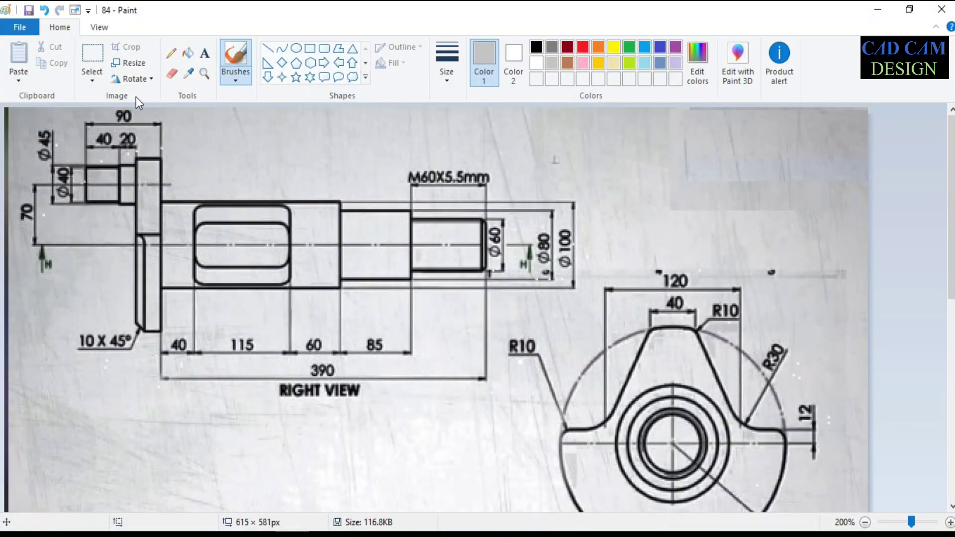
{"action": "left_click", "coordinate": [871, 15]}
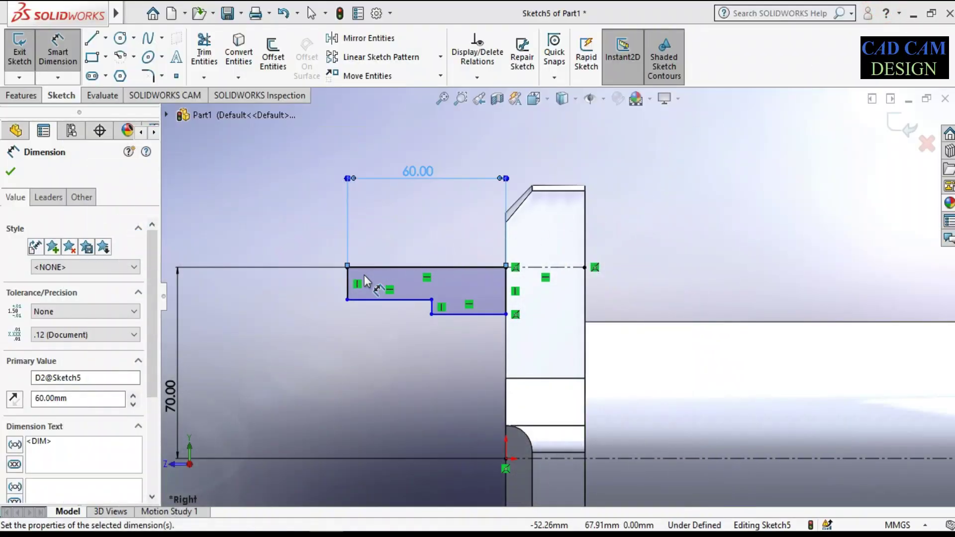
{"action": "left_click", "coordinate": [584, 234]}
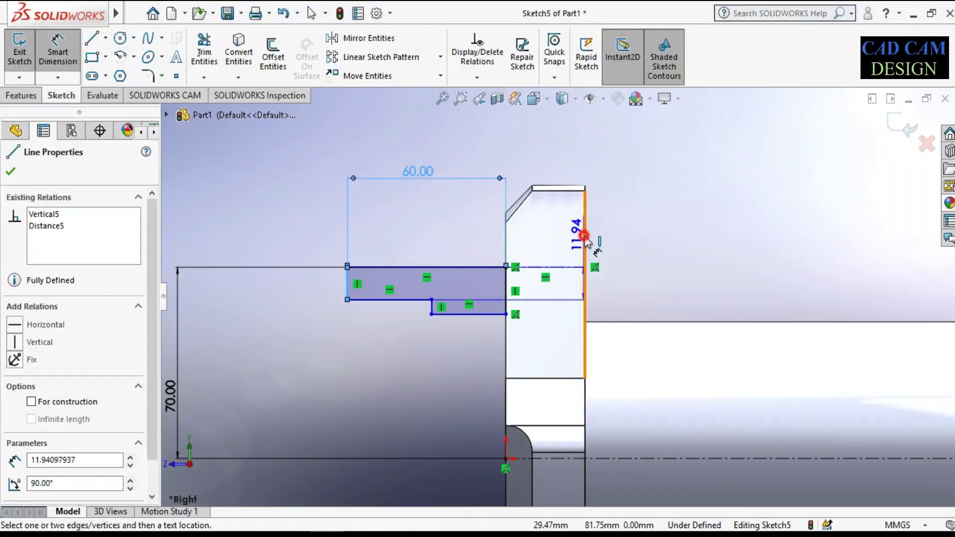
{"action": "left_click", "coordinate": [464, 129]}
{"action": "left_click", "coordinate": [495, 252]}
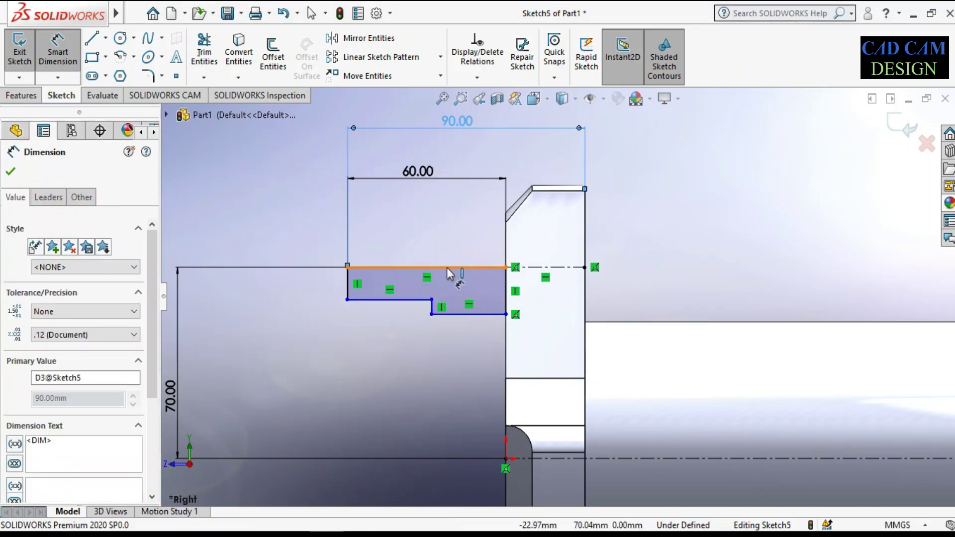
Step: Dimension the step height beside the flange as 45 mm
{"action": "left_click", "coordinate": [451, 313]}
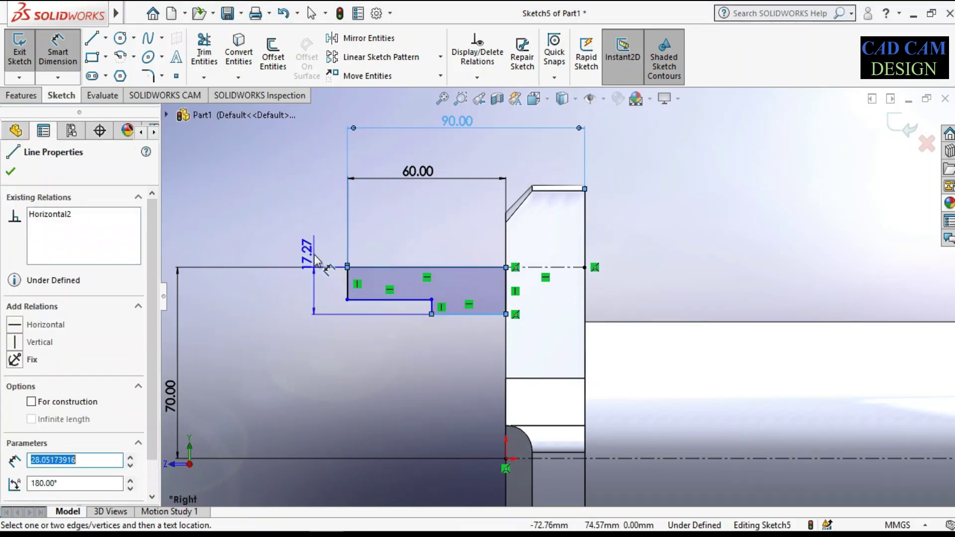
{"action": "key", "text": "Escape"}
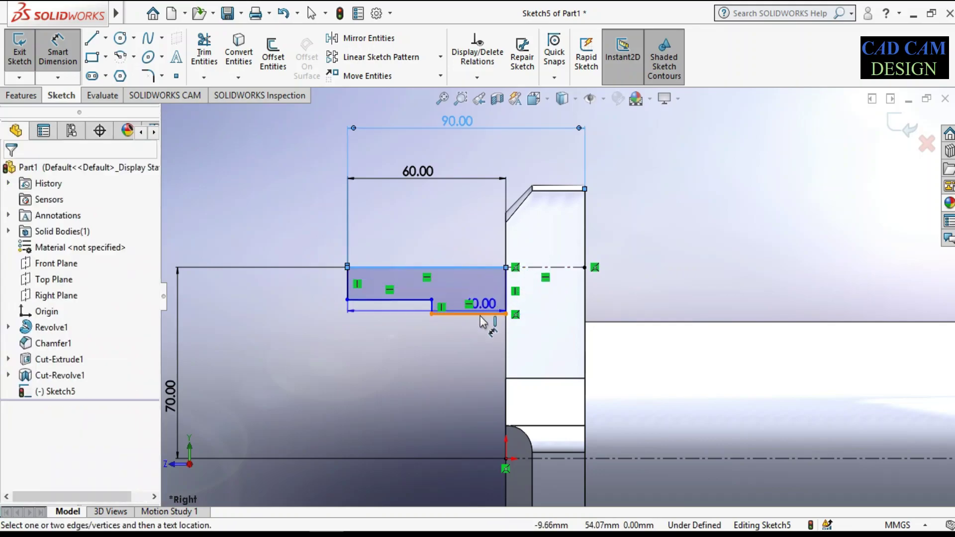
{"action": "left_click", "coordinate": [483, 314]}
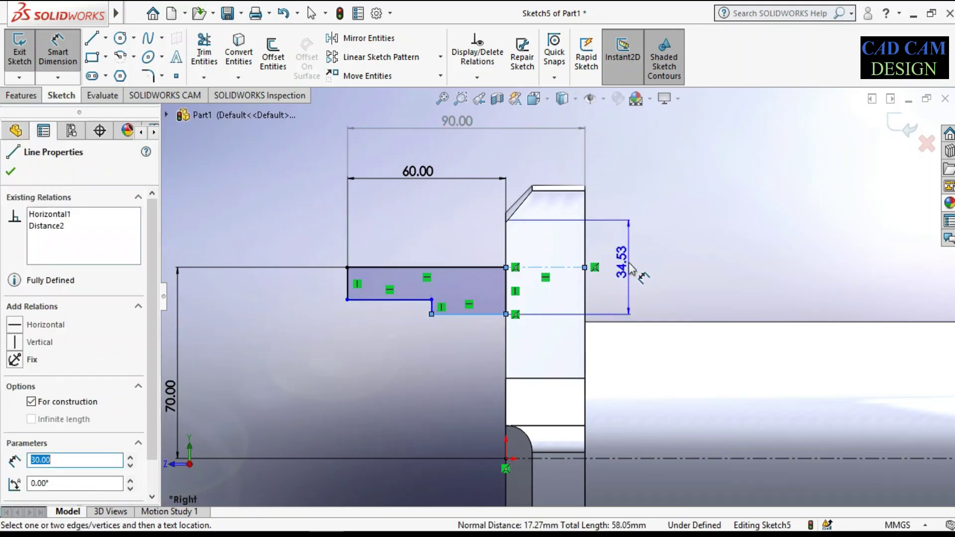
{"action": "left_click", "coordinate": [628, 263]}
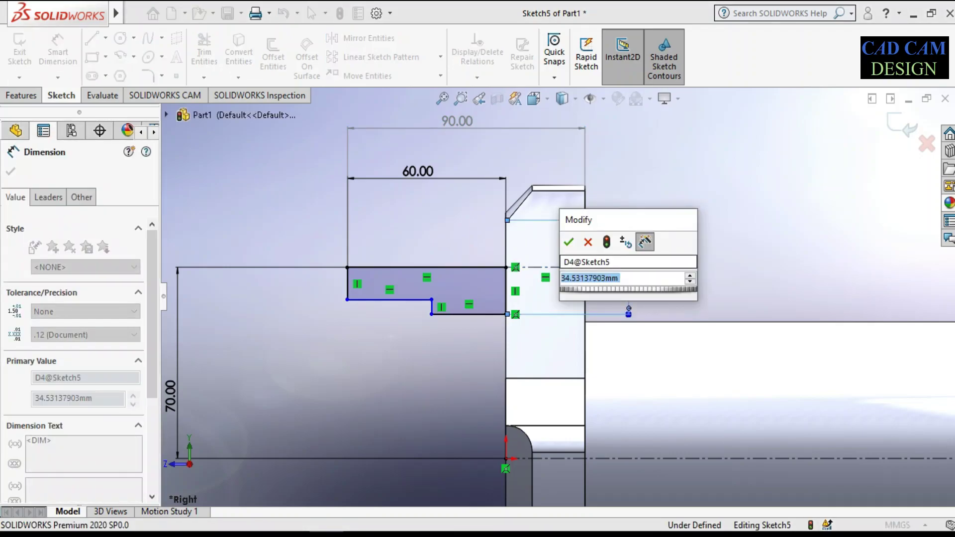
{"action": "type", "text": "45"}
{"action": "key", "text": "Return"}
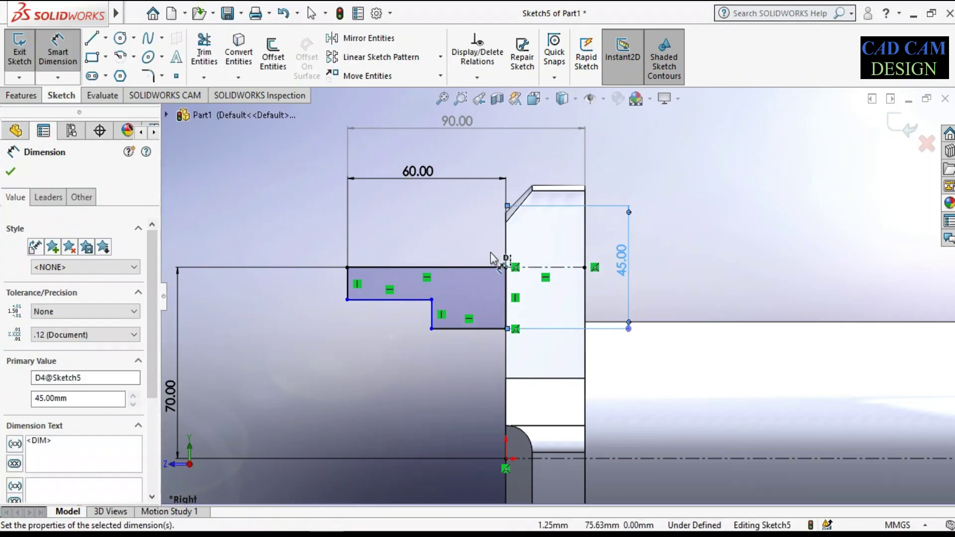
Step: Add the left section's 40 mm height and a 45 mm dimension on the left
{"action": "left_click", "coordinate": [384, 299]}
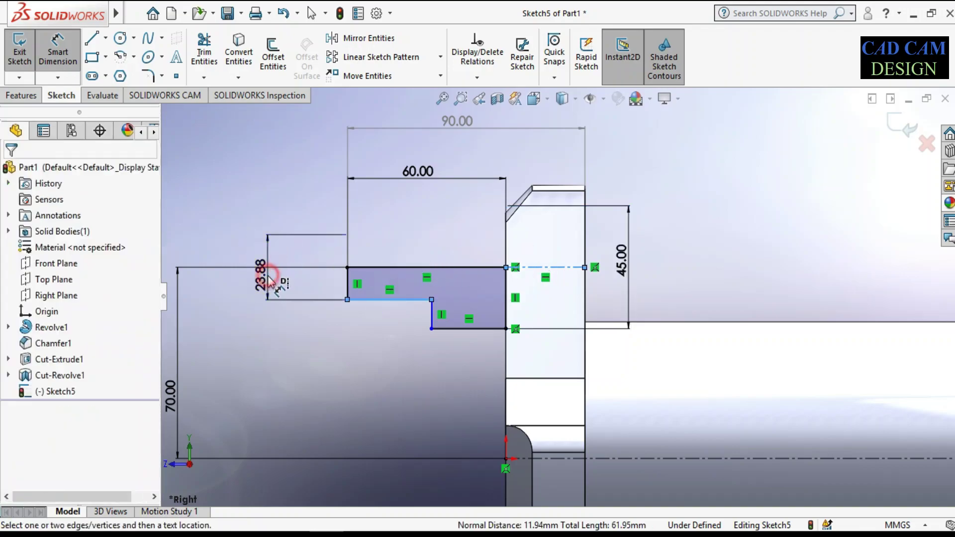
{"action": "left_click", "coordinate": [268, 276]}
{"action": "type", "text": "40"}
{"action": "key", "text": "Return"}
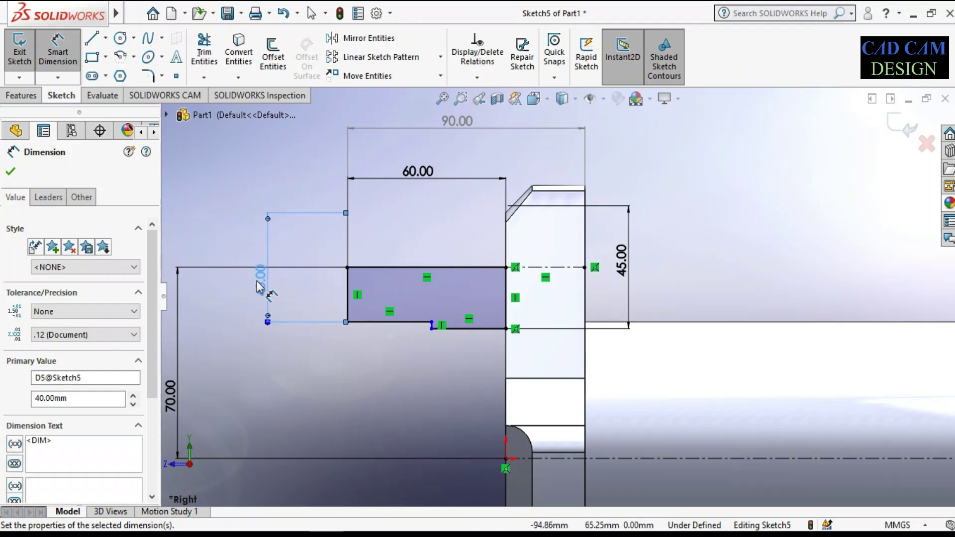
{"action": "left_click", "coordinate": [595, 267]}
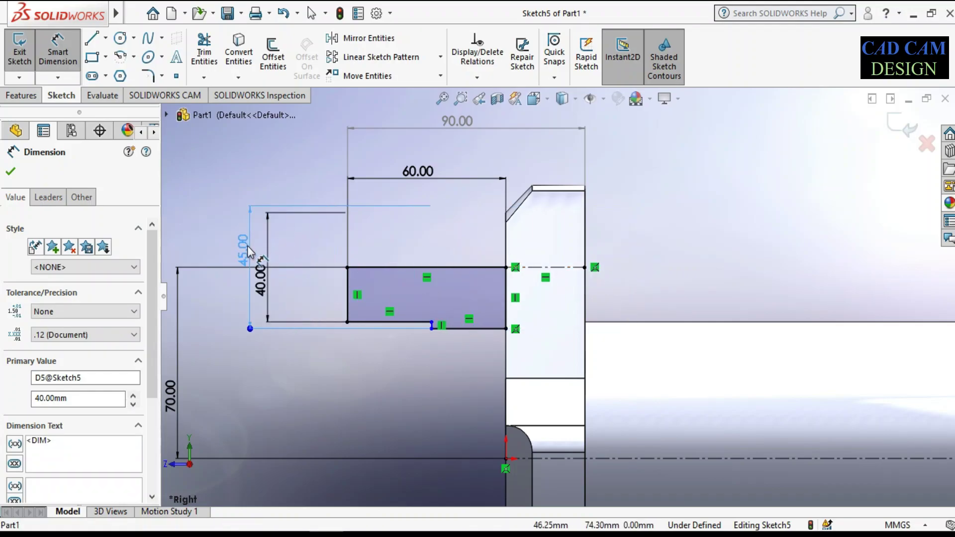
{"action": "left_click", "coordinate": [251, 255]}
{"action": "left_click", "coordinate": [309, 299]}
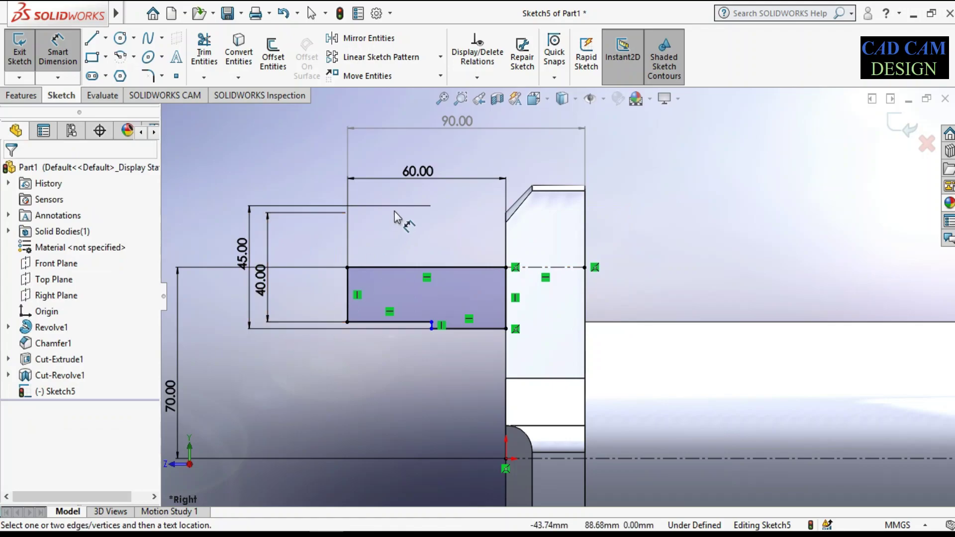
Step: Dimension the step width as 40 mm, fully defining the profile
{"action": "scroll", "coordinate": [429, 324], "scroll_direction": "down", "scroll_amount": 3}
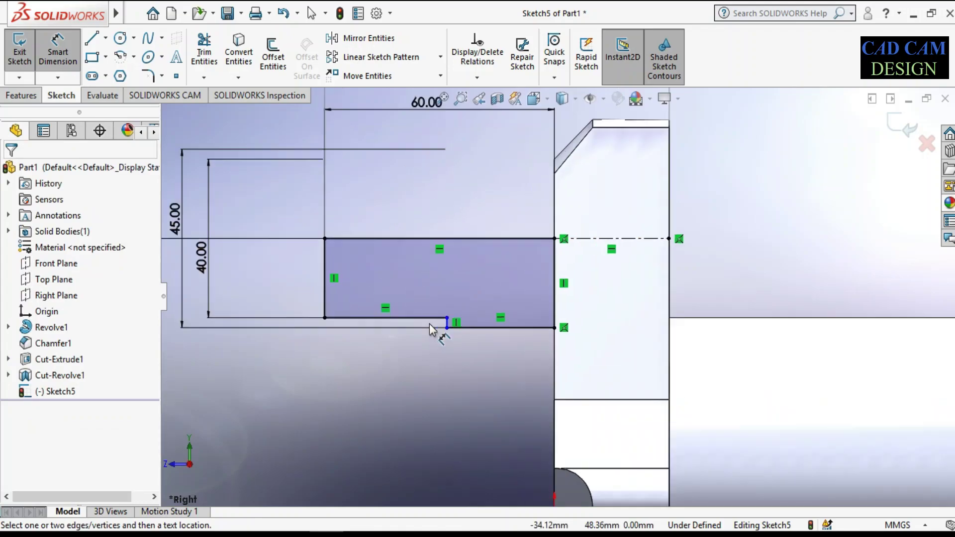
{"action": "left_click", "coordinate": [310, 287]}
{"action": "left_click", "coordinate": [456, 322]}
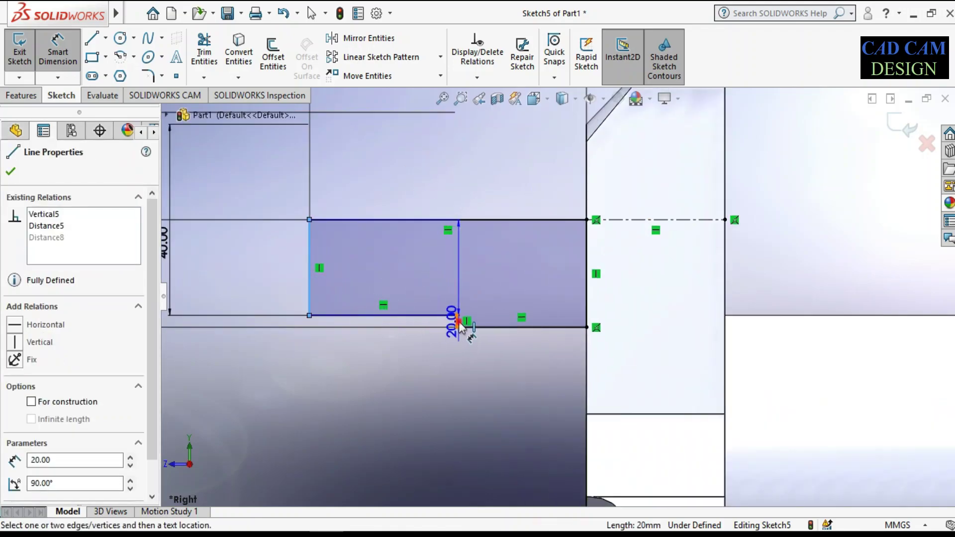
{"action": "left_click", "coordinate": [394, 162]}
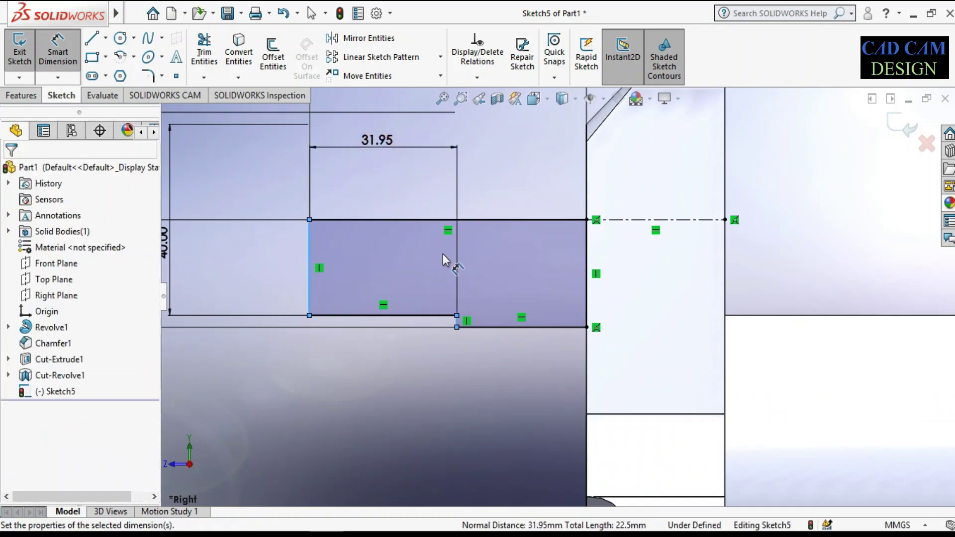
{"action": "type", "text": "40"}
{"action": "key", "text": "Return"}
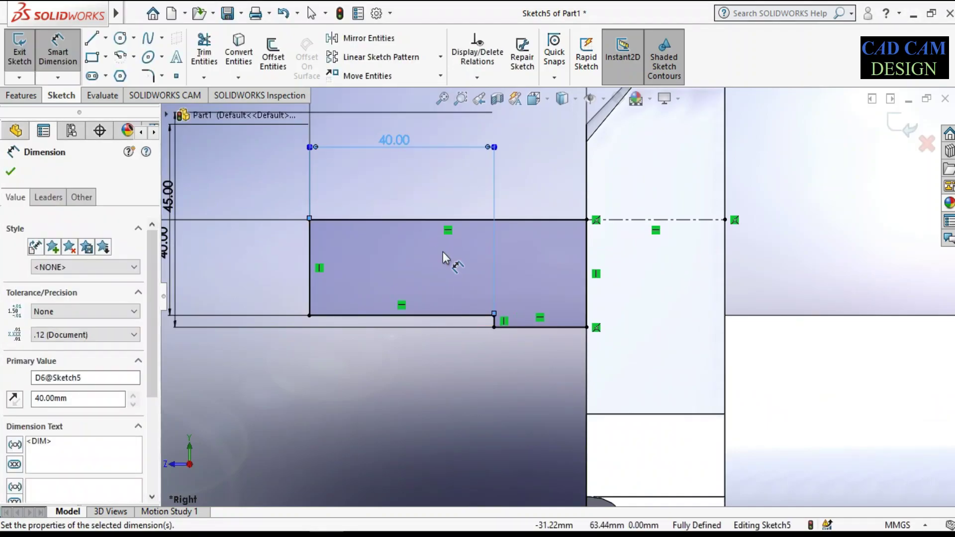
{"action": "scroll", "coordinate": [458, 338], "scroll_direction": "up", "scroll_amount": 2}
{"action": "scroll", "coordinate": [558, 293], "scroll_direction": "up", "scroll_amount": 2}
{"action": "left_click", "coordinate": [893, 121]}
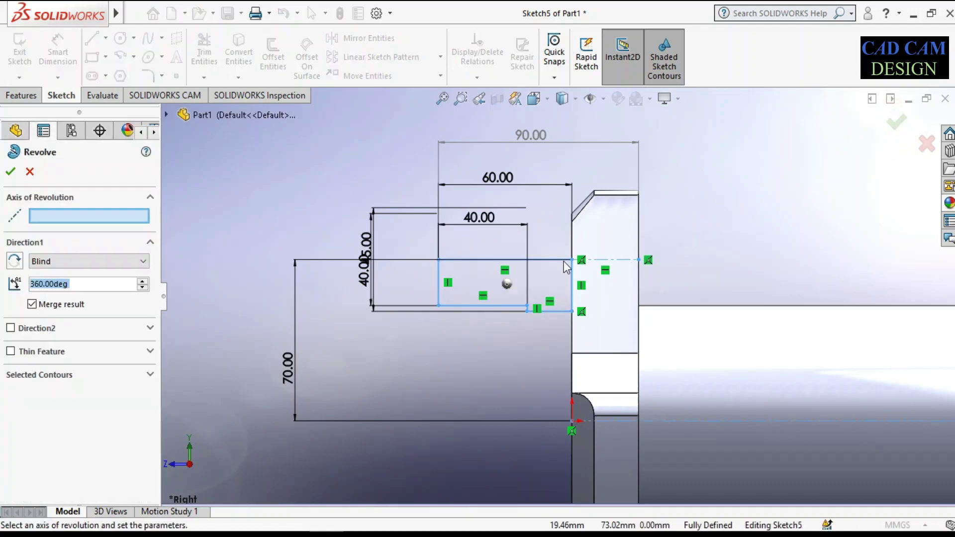
Step: Revolve Sketch5 360° around the dashed centerline Line3 to create the stepped pin Revolve2
{"action": "left_click", "coordinate": [78, 216]}
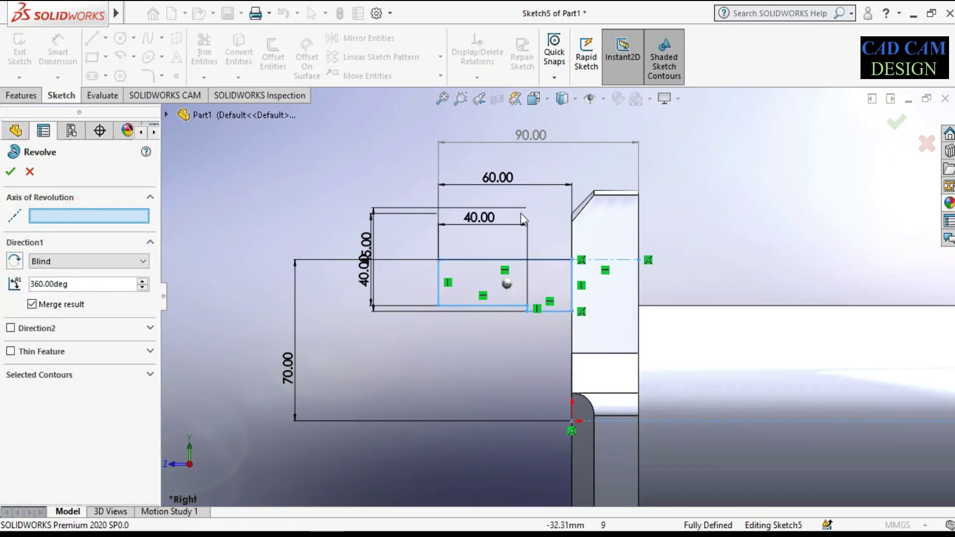
{"action": "left_click", "coordinate": [616, 268]}
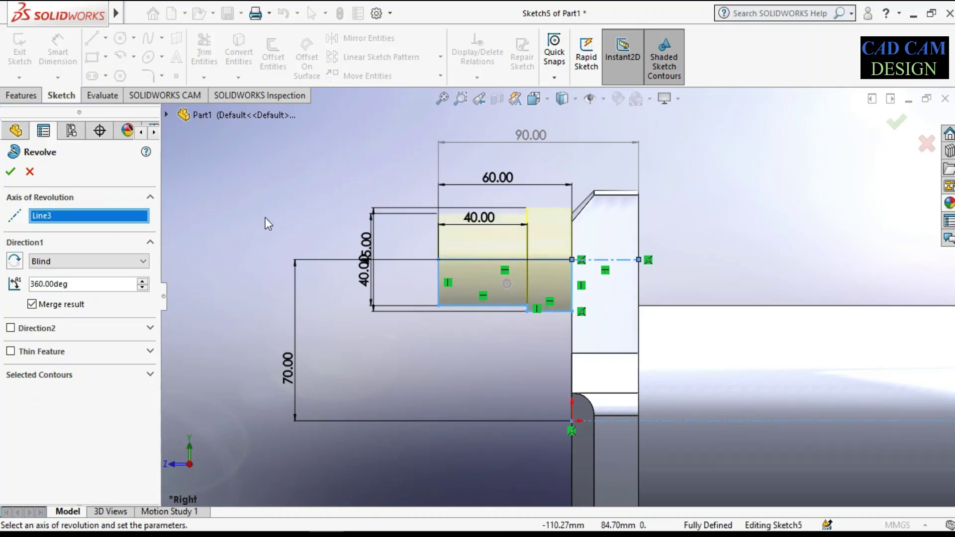
{"action": "left_click", "coordinate": [11, 172]}
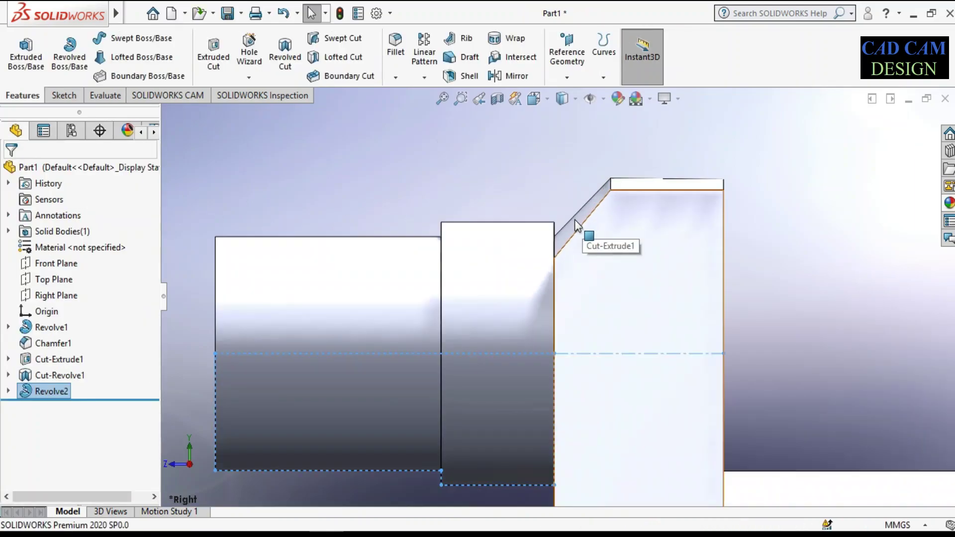
{"action": "mouse_move", "coordinate": [574, 220]}
{"action": "middle_mouse_down"}
{"action": "mouse_move", "coordinate": [572, 247]}
{"action": "mouse_move", "coordinate": [564, 230]}
{"action": "mouse_move", "coordinate": [562, 375]}
{"action": "mouse_move", "coordinate": [586, 380]}
{"action": "middle_mouse_up"}
{"action": "scroll", "coordinate": [565, 231], "scroll_direction": "up", "scroll_amount": 5}
{"action": "scroll", "coordinate": [587, 381], "scroll_direction": "up", "scroll_amount": 3}
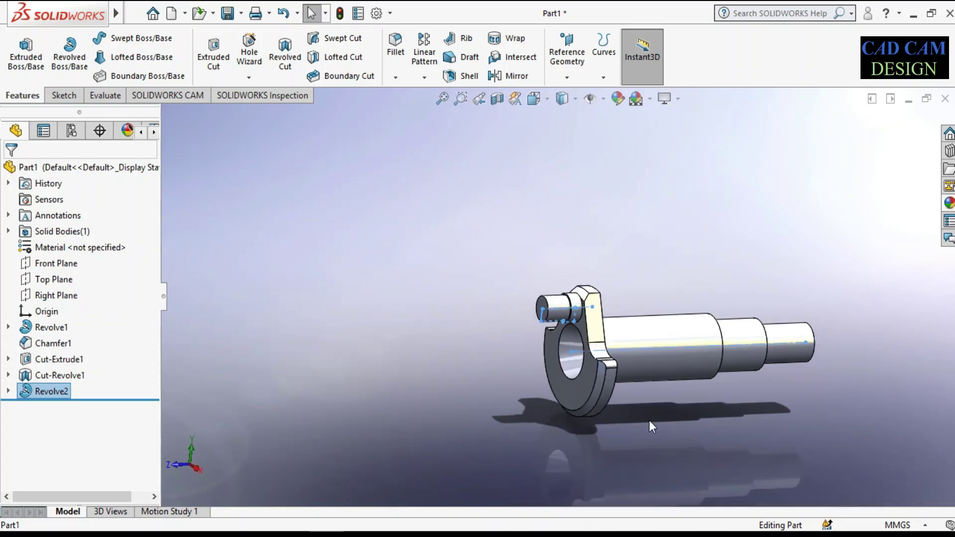
{"action": "scroll", "coordinate": [635, 252], "scroll_direction": "down", "scroll_amount": 5}
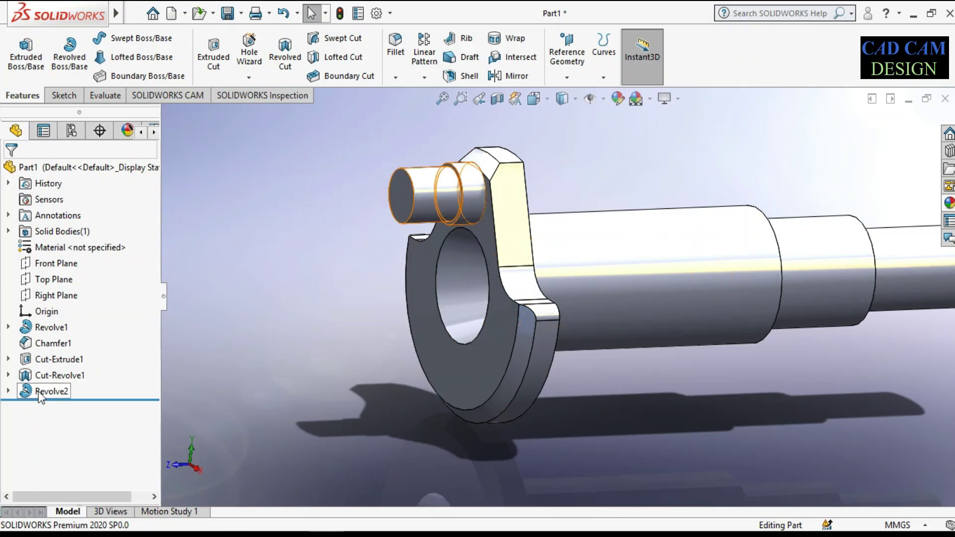
{"action": "left_click", "coordinate": [8, 391]}
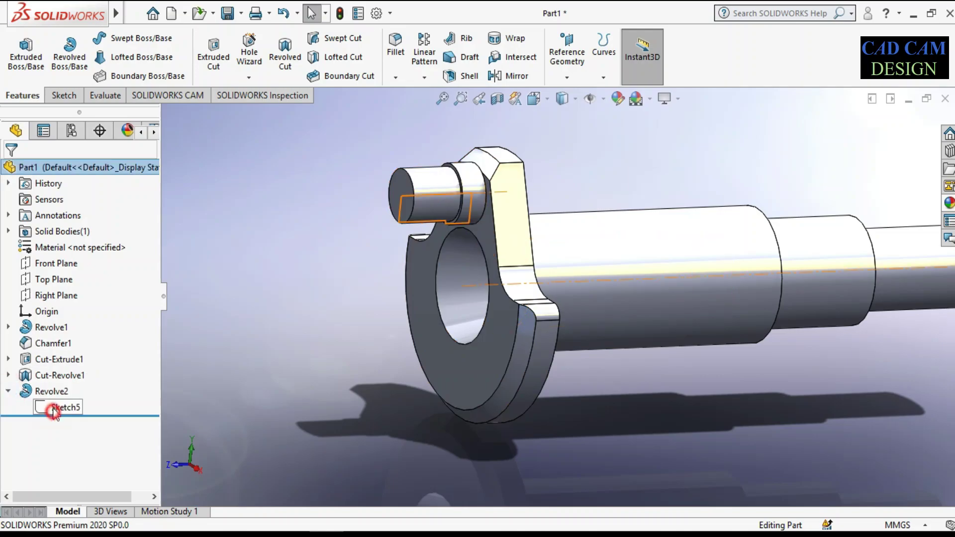
Step: Edit Sketch5 face-on and draw a short horizontal closing line at the arm face
{"action": "left_click", "coordinate": [64, 310]}
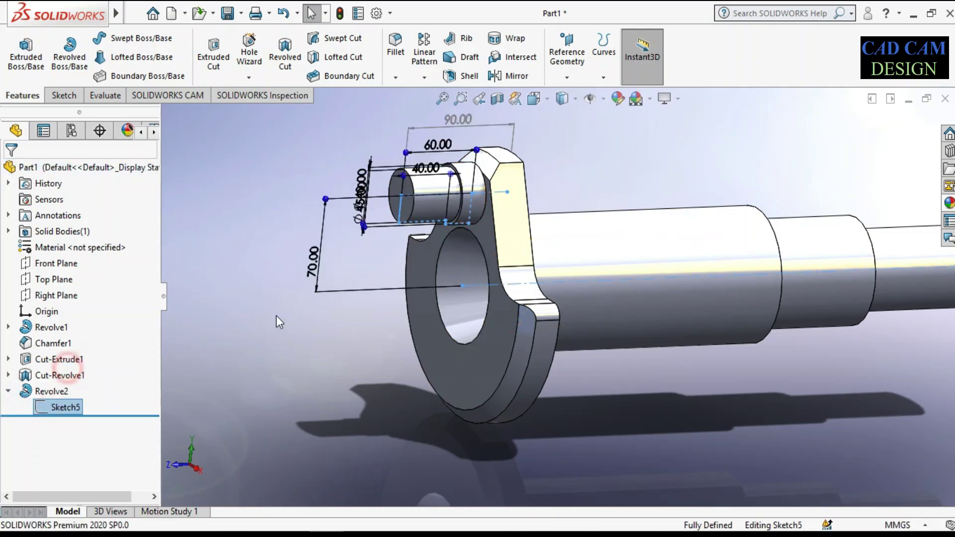
{"action": "left_click", "coordinate": [70, 411]}
{"action": "left_click", "coordinate": [96, 384]}
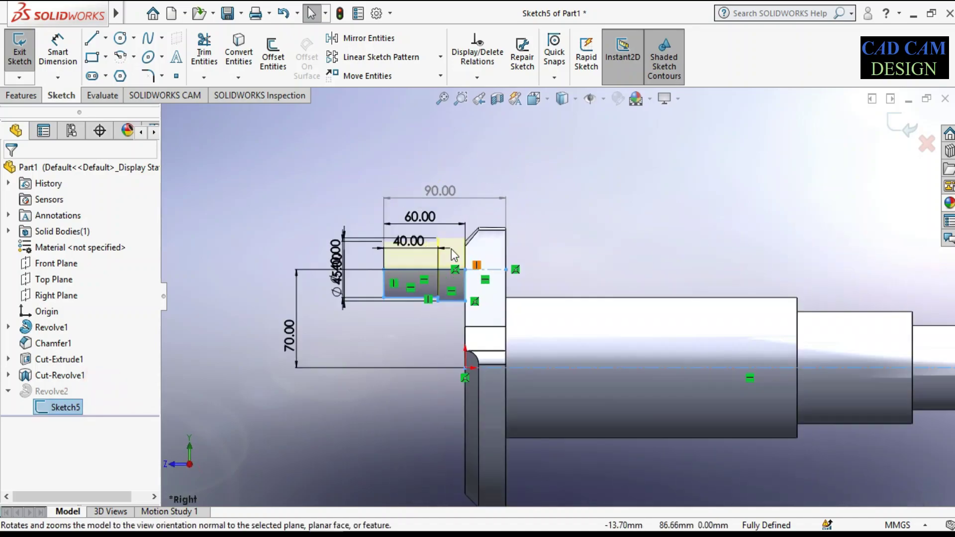
{"action": "scroll", "coordinate": [450, 278], "scroll_direction": "down", "scroll_amount": 5}
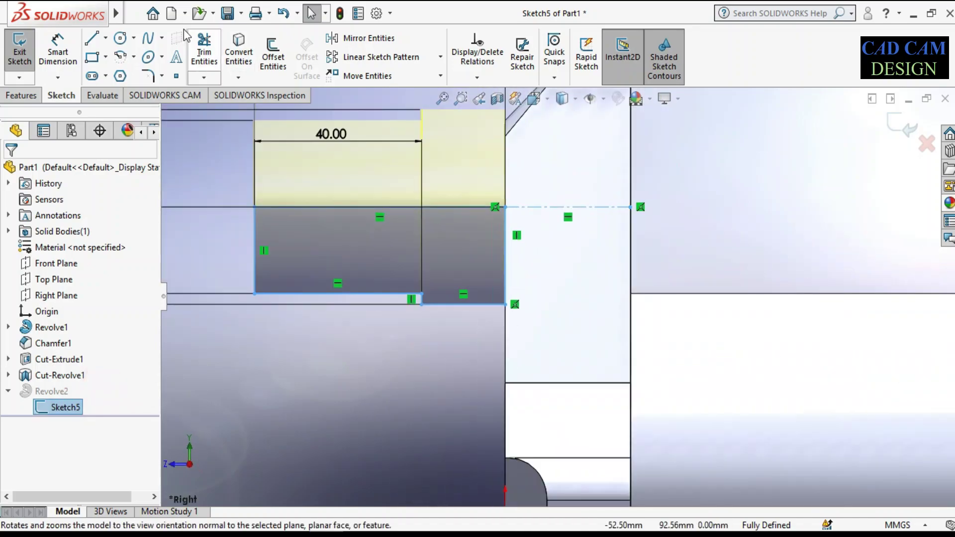
{"action": "left_click", "coordinate": [98, 42]}
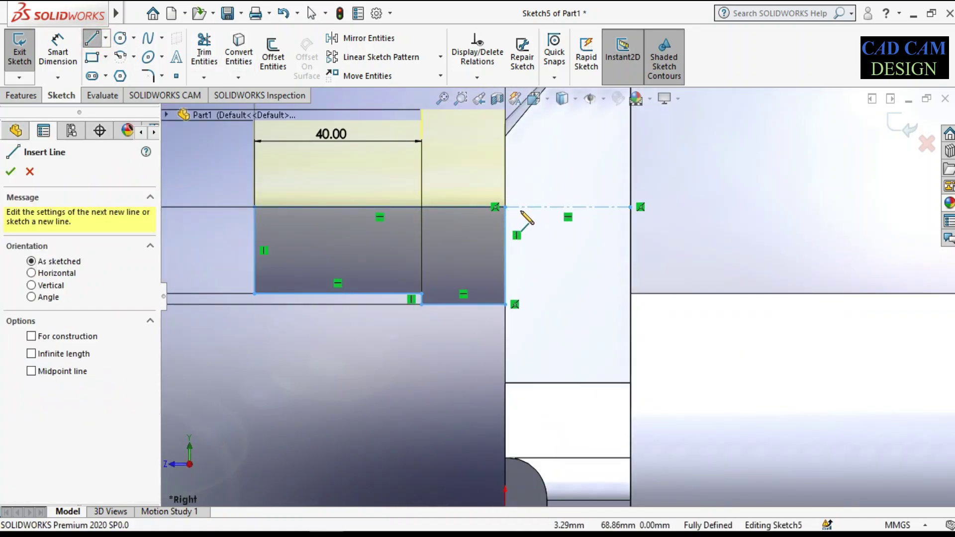
{"action": "left_click", "coordinate": [531, 207]}
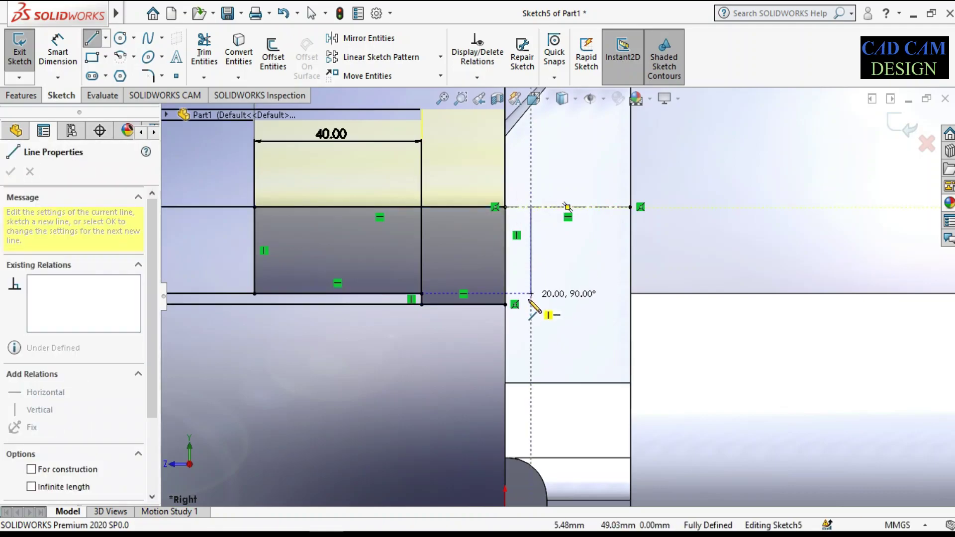
{"action": "left_click", "coordinate": [505, 304]}
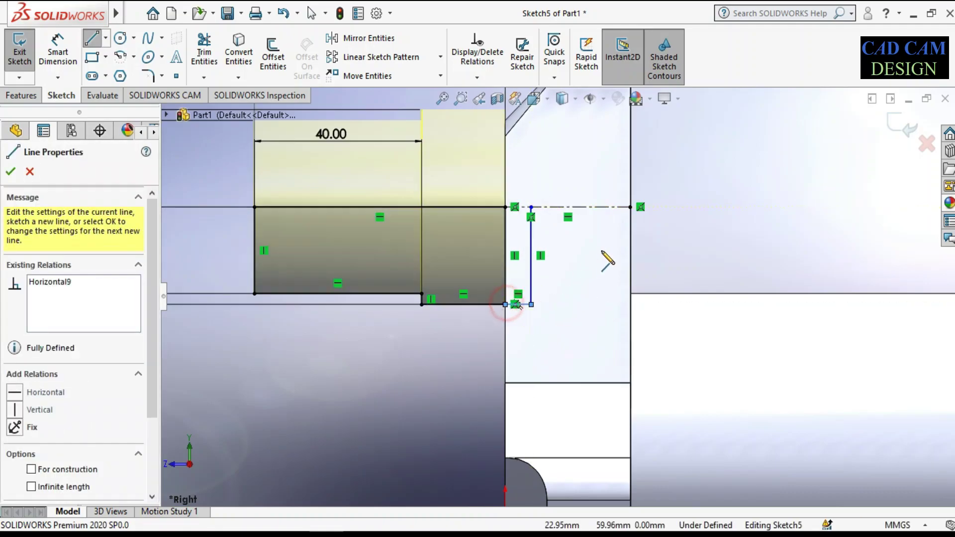
{"action": "left_click", "coordinate": [532, 207]}
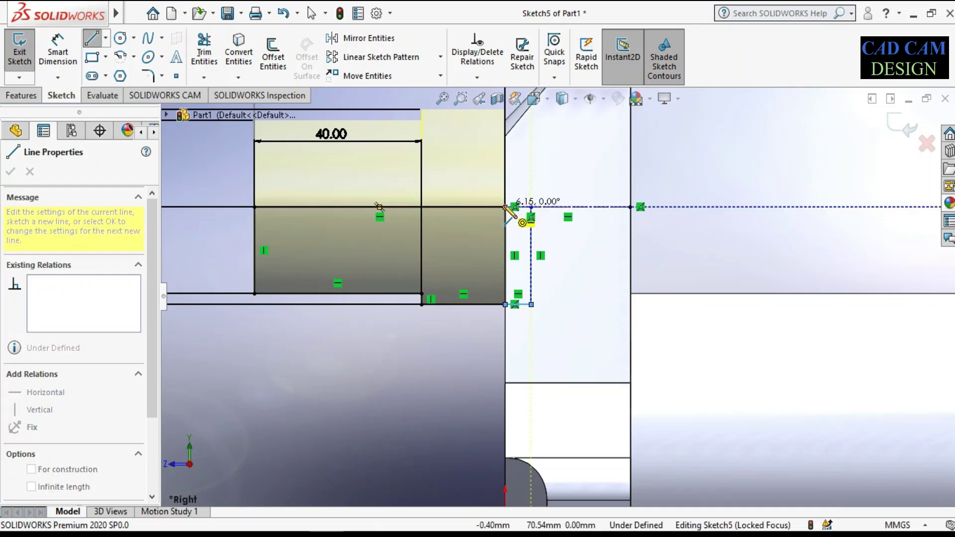
{"action": "left_click", "coordinate": [506, 207]}
{"action": "right_click", "coordinate": [662, 165]}
{"action": "left_click", "coordinate": [684, 177]}
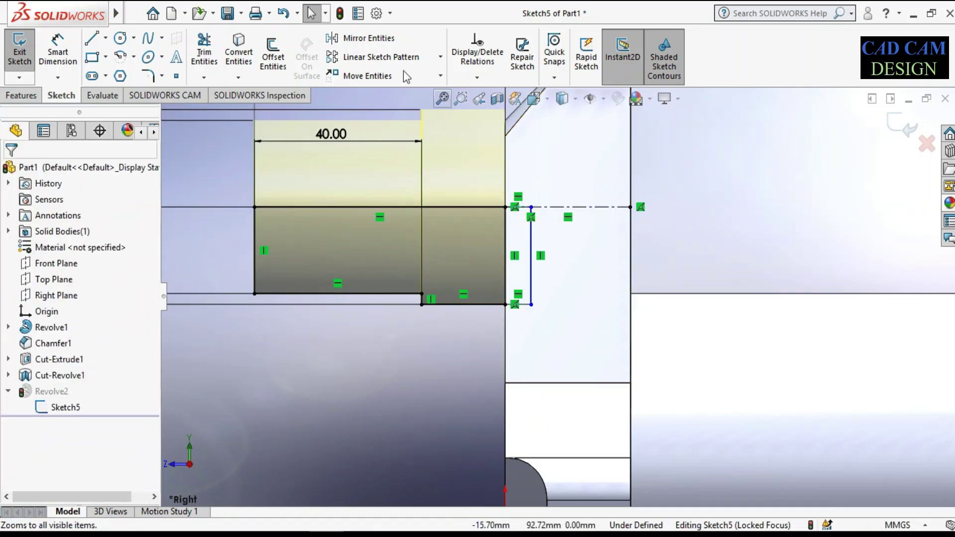
Step: Trim the extra vertical line, exit the sketch to rebuild Revolve2, and inspect it in 3D
{"action": "left_click", "coordinate": [204, 52]}
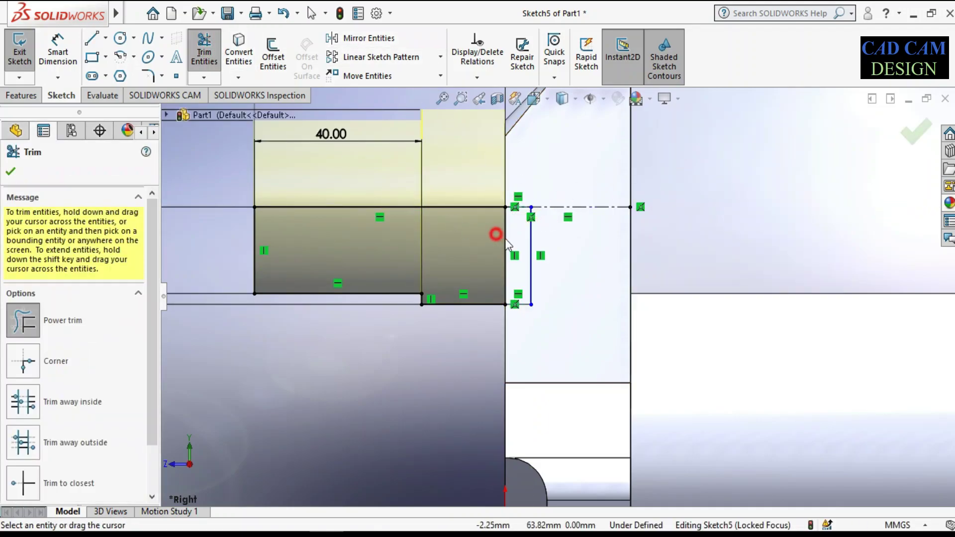
{"action": "left_click_drag", "start_coordinate": [506, 242], "coordinate": [601, 226]}
{"action": "left_click", "coordinate": [915, 132]}
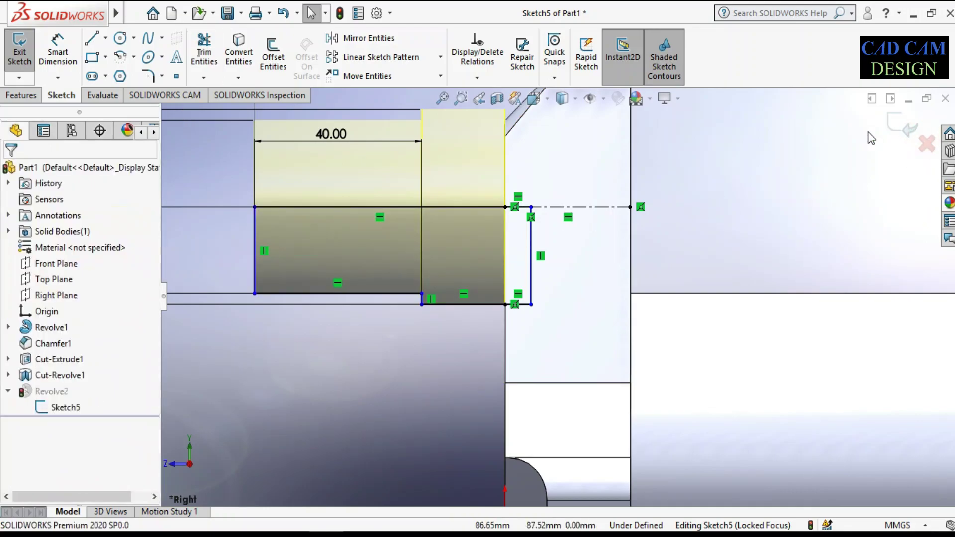
{"action": "left_click", "coordinate": [905, 127]}
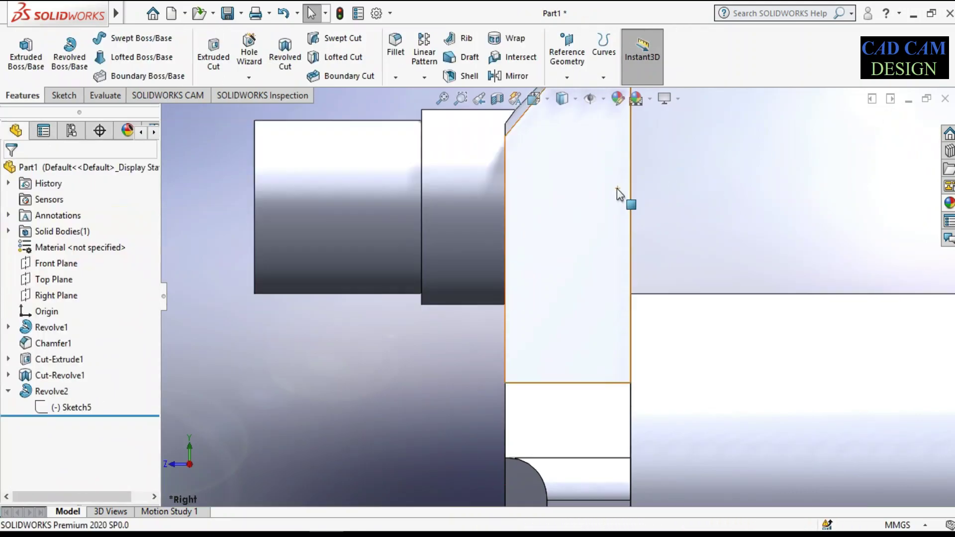
{"action": "scroll", "coordinate": [558, 295], "scroll_direction": "up", "scroll_amount": 3}
{"action": "middle_click_drag", "start_coordinate": [532, 217], "coordinate": [563, 244]}
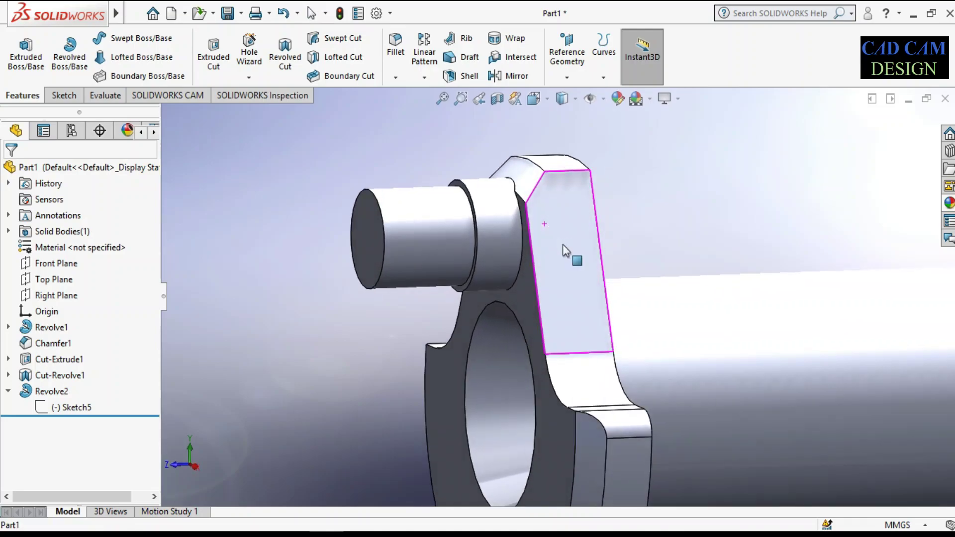
{"action": "scroll", "coordinate": [539, 247], "scroll_direction": "up", "scroll_amount": 4}
{"action": "scroll", "coordinate": [483, 335], "scroll_direction": "up", "scroll_amount": 1}
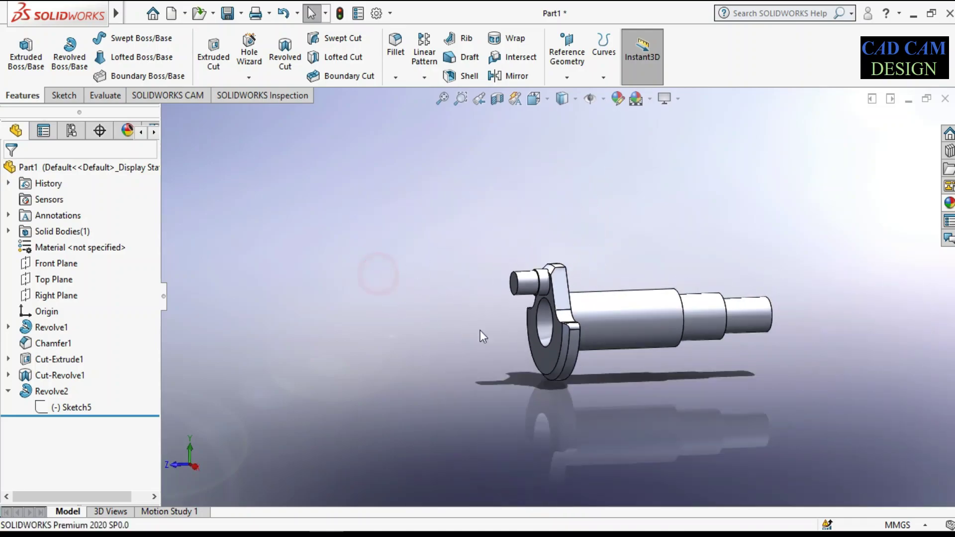
{"action": "scroll", "coordinate": [743, 333], "scroll_direction": "down", "scroll_amount": 2}
{"action": "middle_click_drag", "start_coordinate": [399, 311], "coordinate": [413, 298]}
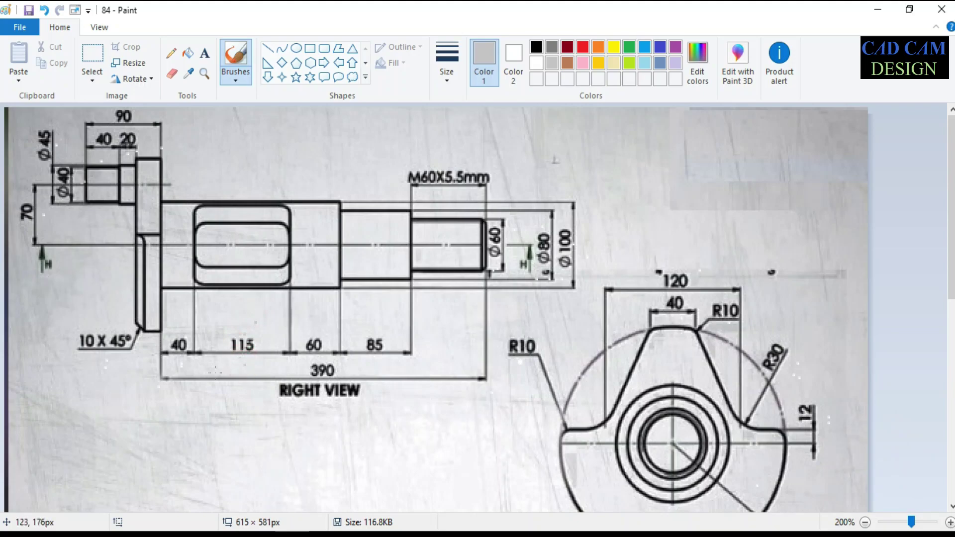
{"action": "scroll", "coordinate": [215, 371], "scroll_direction": "down", "scroll_amount": 10}
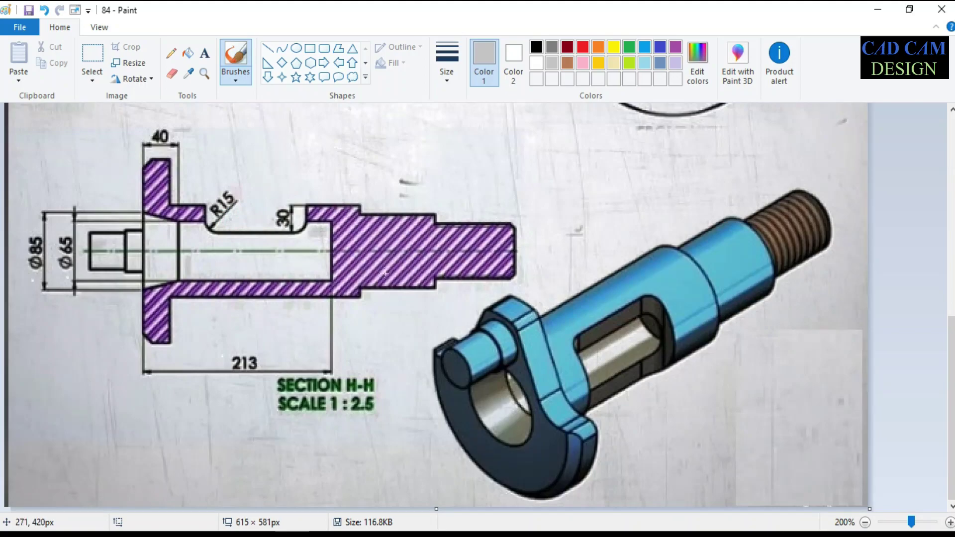
{"action": "scroll", "coordinate": [385, 272], "scroll_direction": "up", "scroll_amount": 5}
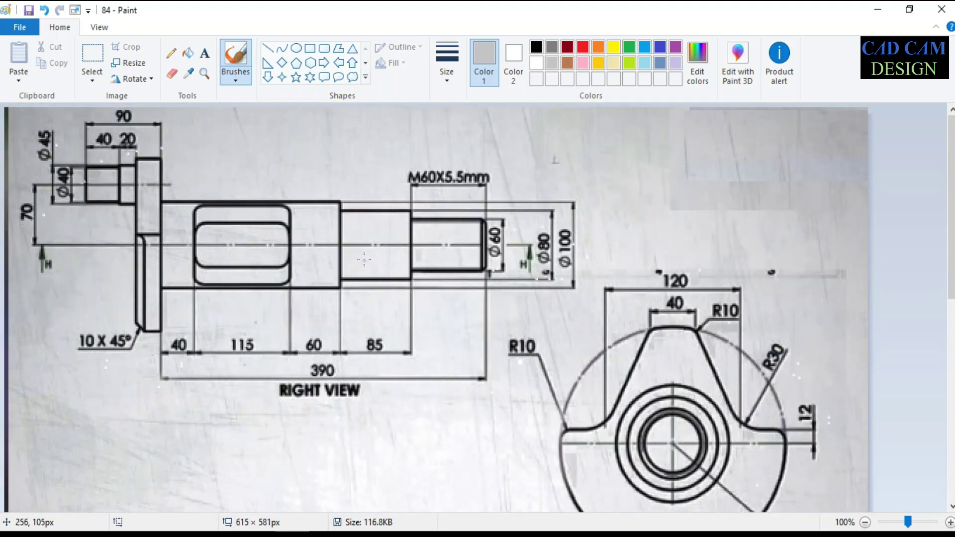
{"action": "scroll", "coordinate": [364, 260], "scroll_direction": "down", "scroll_amount": 2, "text": "ctrl"}
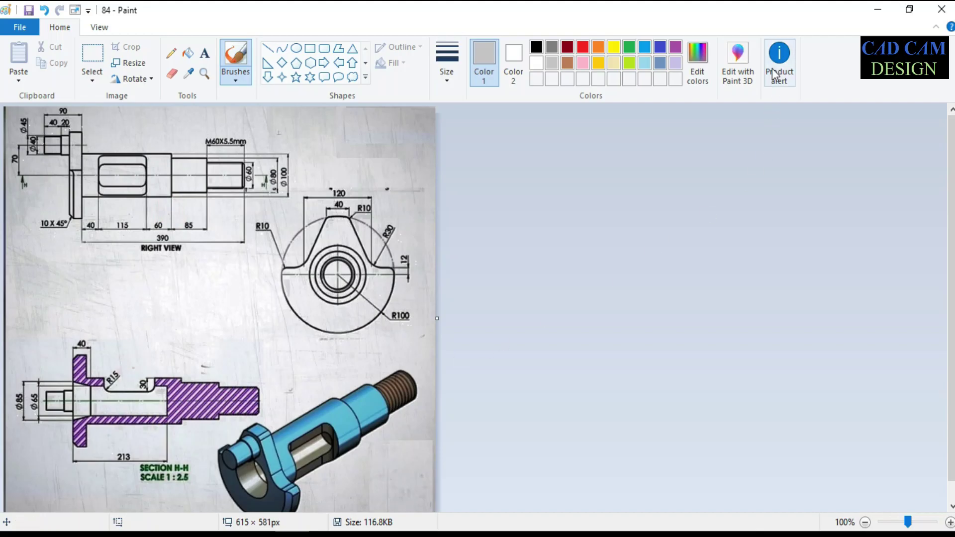
{"action": "left_click", "coordinate": [886, 9]}
{"action": "mouse_move", "coordinate": [547, 298]}
{"action": "middle_mouse_down"}
{"action": "mouse_move", "coordinate": [518, 166]}
{"action": "mouse_move", "coordinate": [561, 155]}
{"action": "mouse_move", "coordinate": [542, 209]}
{"action": "middle_mouse_up"}
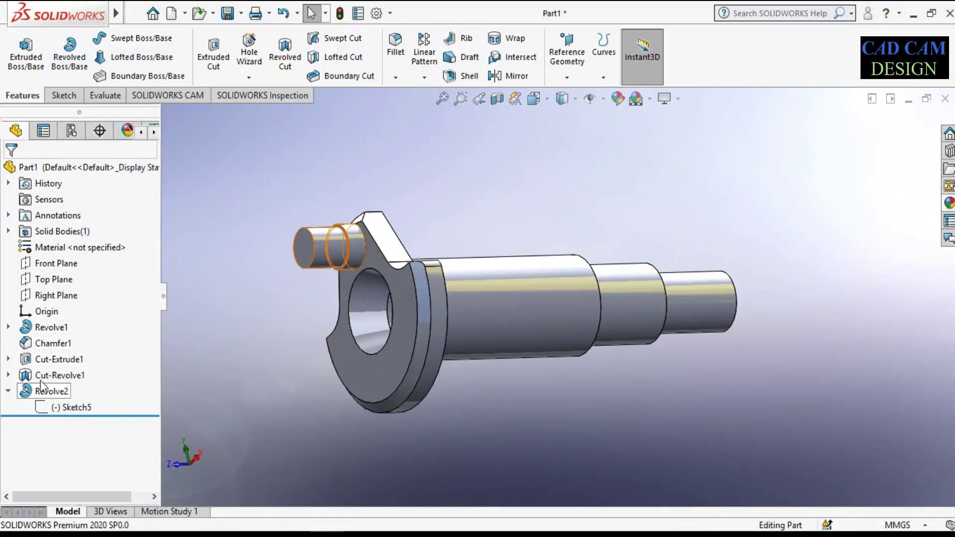
Step: Show a flipped section view along the Top Plane exposing the shaft's hollow interior
{"action": "left_click", "coordinate": [50, 279]}
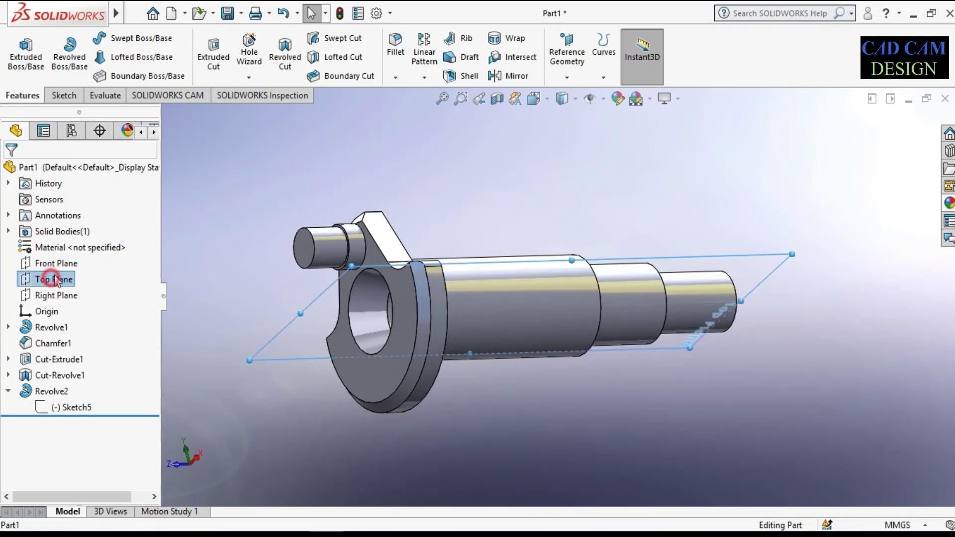
{"action": "left_click", "coordinate": [497, 98]}
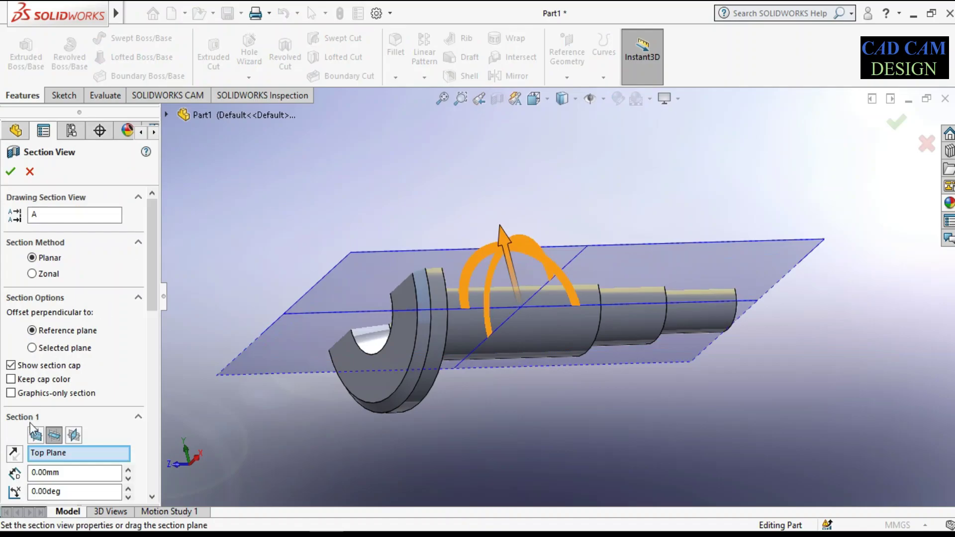
{"action": "left_click", "coordinate": [16, 453]}
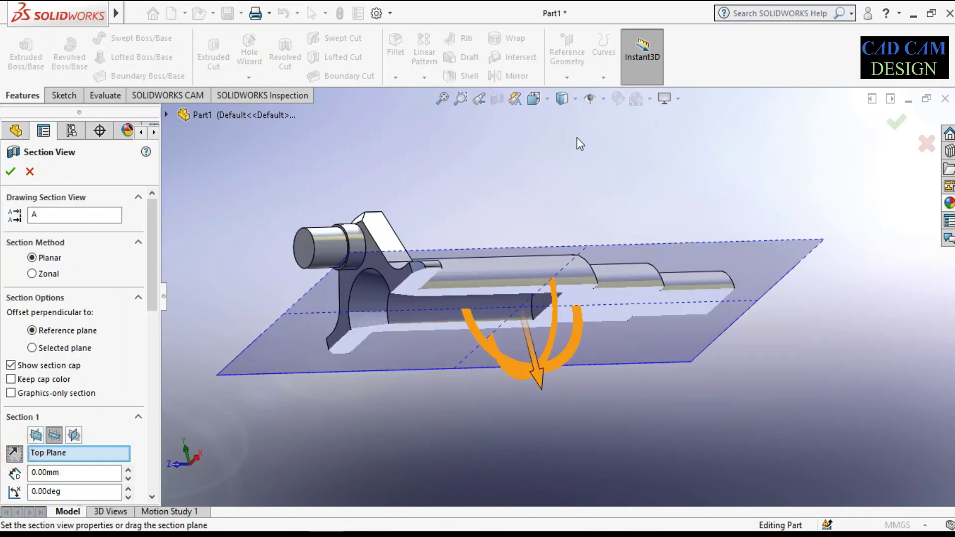
{"action": "left_click", "coordinate": [895, 122]}
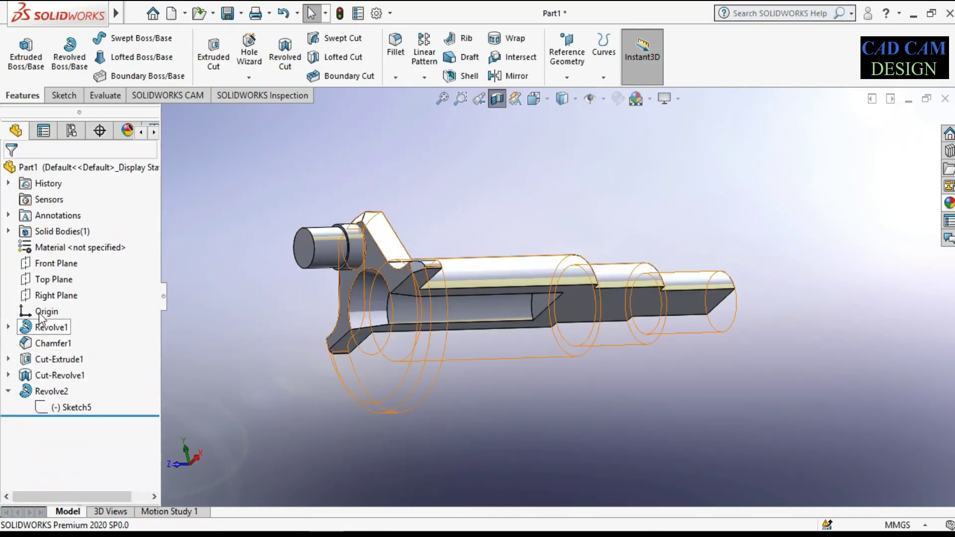
{"action": "left_click", "coordinate": [53, 280]}
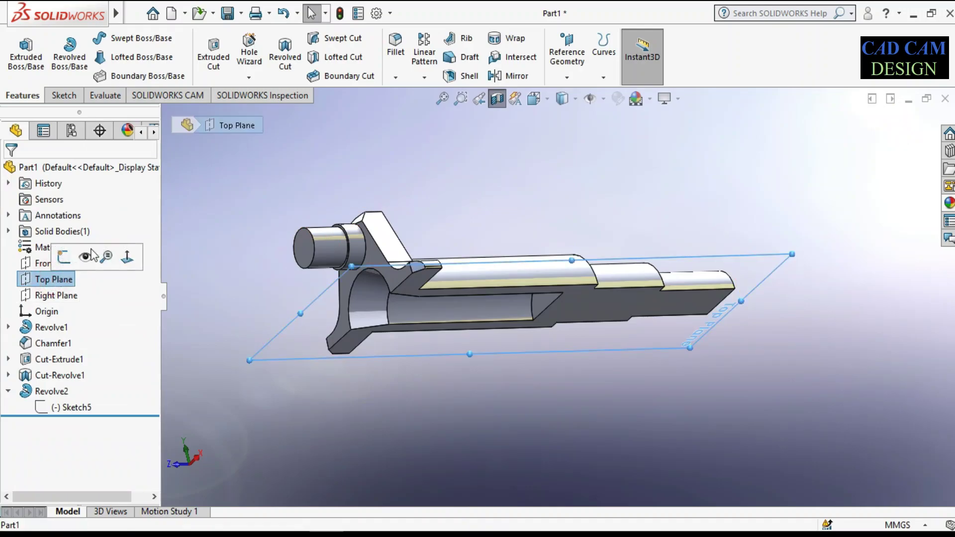
Step: Start a Top Plane sketch, then abandon it unused without drawing the rectangle
{"action": "left_click", "coordinate": [215, 48]}
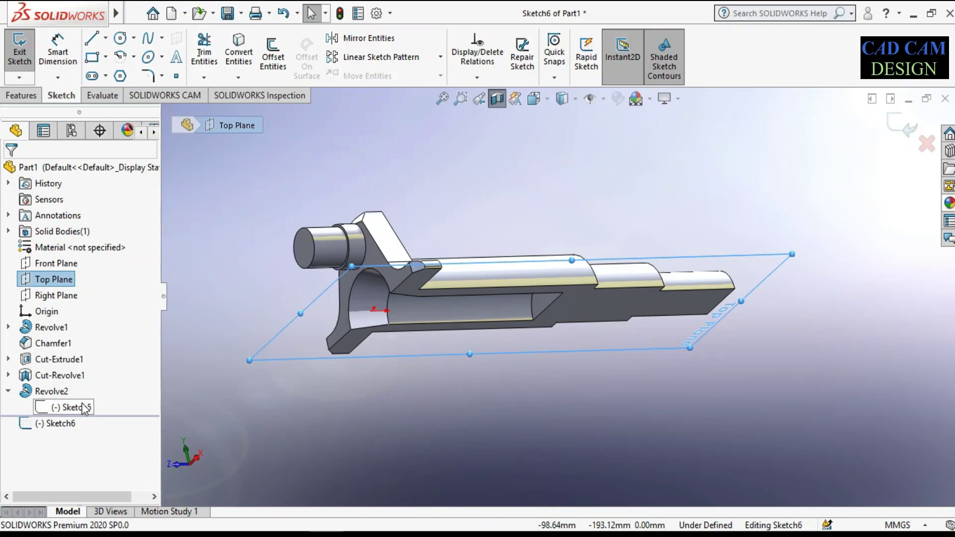
{"action": "left_click", "coordinate": [54, 424]}
{"action": "left_click", "coordinate": [85, 398]}
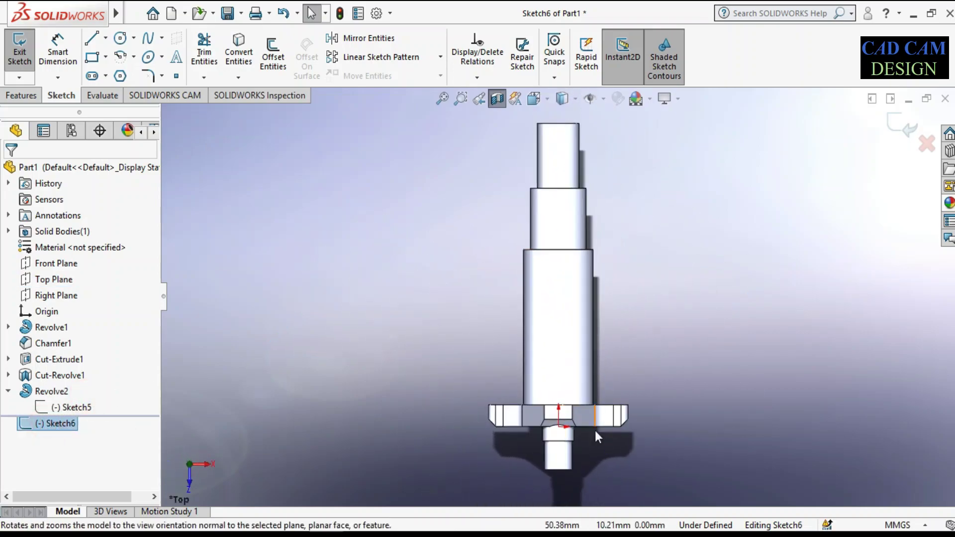
{"action": "scroll", "coordinate": [599, 367], "scroll_direction": "down", "scroll_amount": 2}
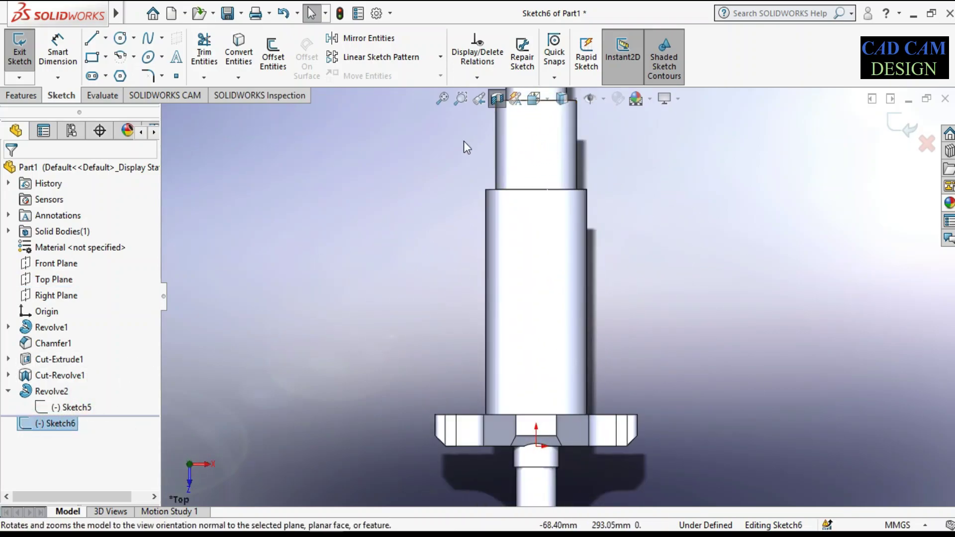
{"action": "left_click", "coordinate": [92, 57]}
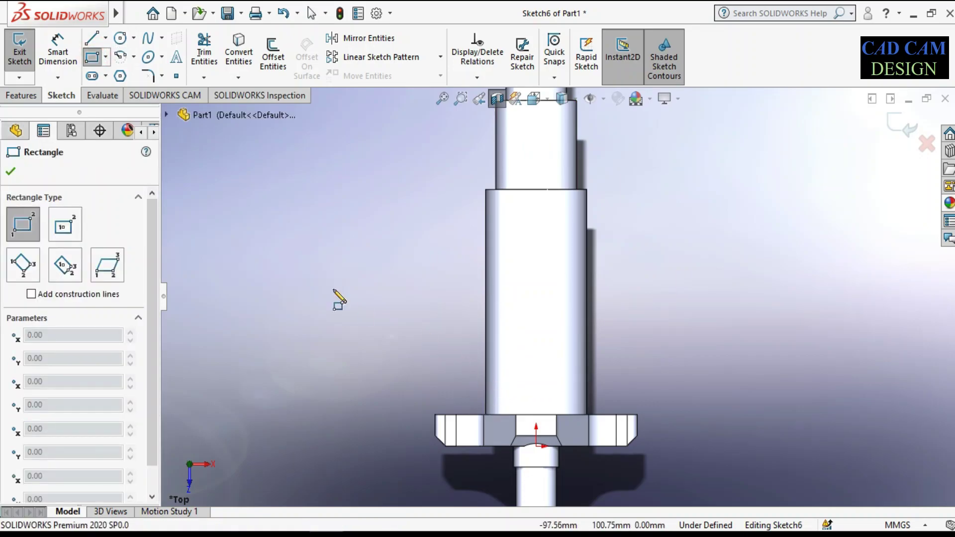
{"action": "left_click", "coordinate": [13, 173]}
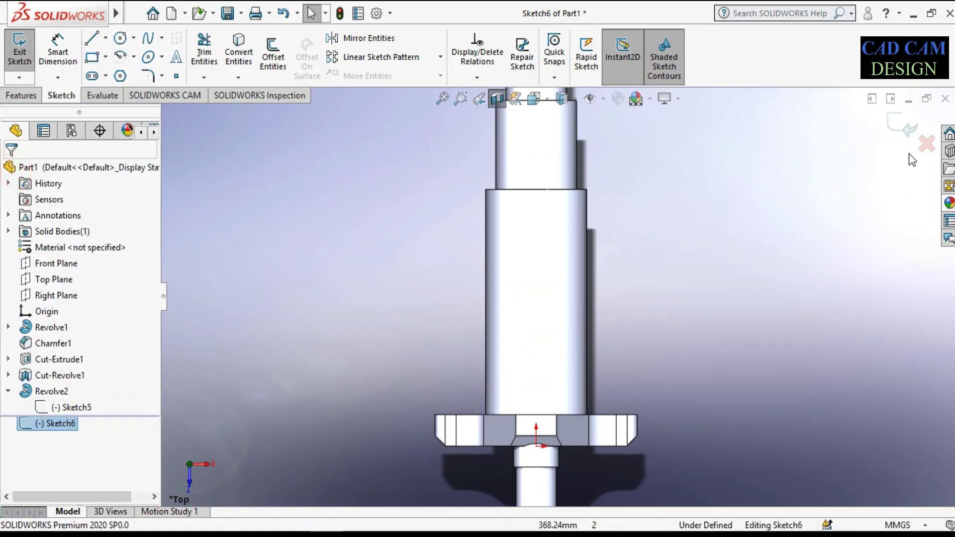
{"action": "left_click", "coordinate": [903, 125]}
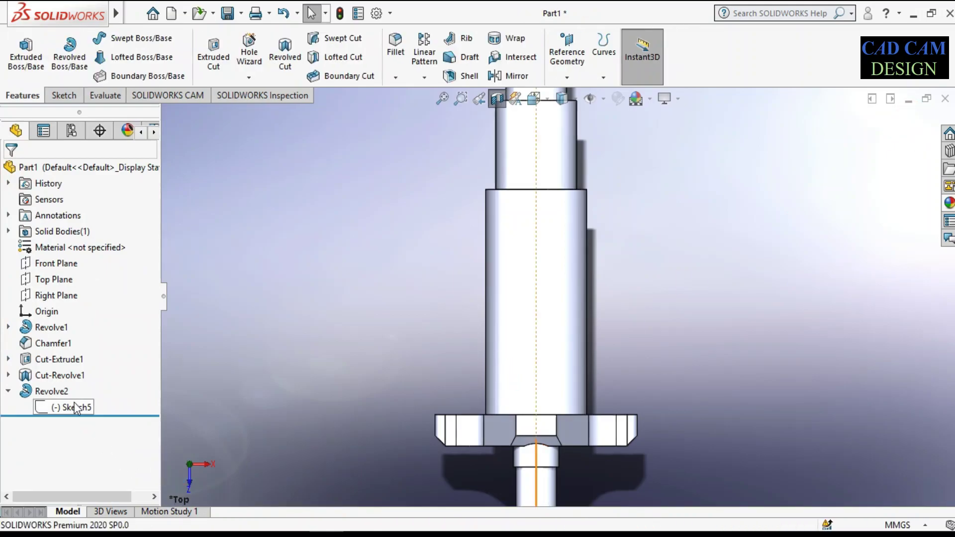
Step: Orbit the part and start the new Sketch7 on the Top Plane
{"action": "middle_click_drag", "start_coordinate": [581, 341], "coordinate": [518, 207]}
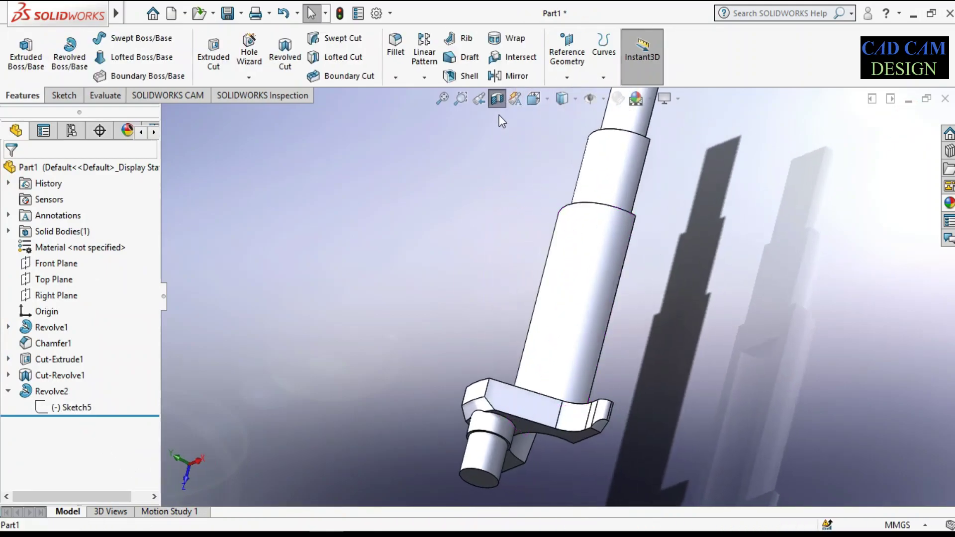
{"action": "left_click", "coordinate": [35, 279]}
{"action": "middle_click_drag", "start_coordinate": [239, 338], "coordinate": [324, 296]}
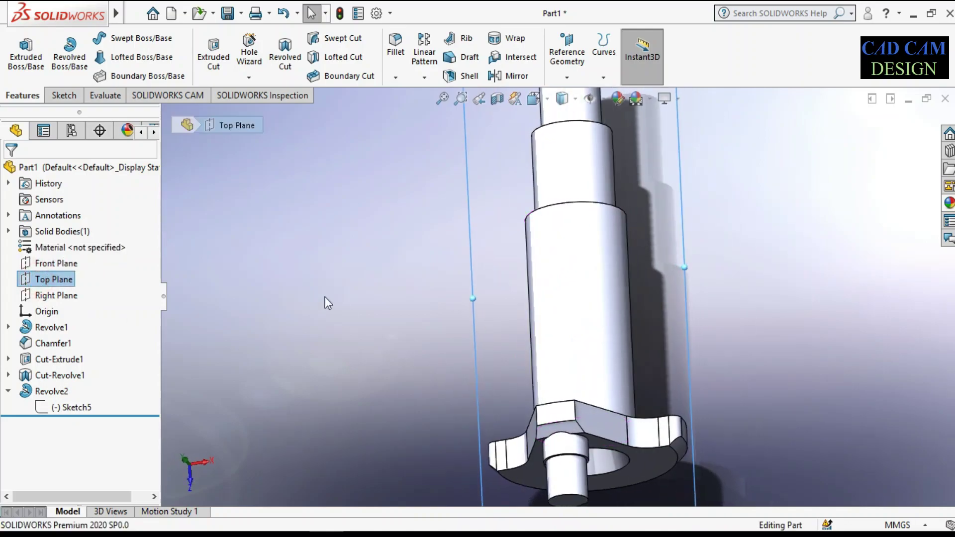
{"action": "left_click", "coordinate": [213, 47]}
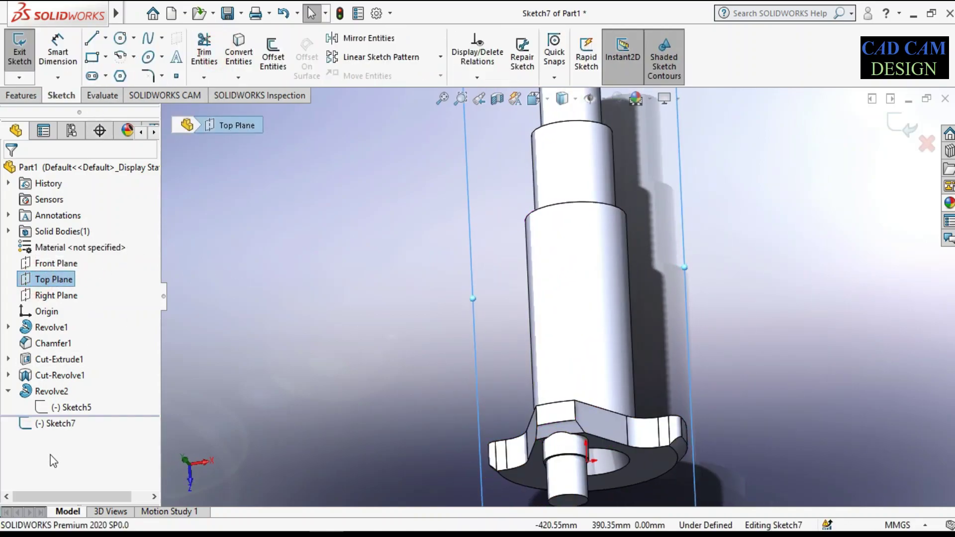
Step: Draw an infinite vertical centreline up from the origin along the shaft axis
{"action": "left_click", "coordinate": [53, 421]}
{"action": "left_click", "coordinate": [87, 402]}
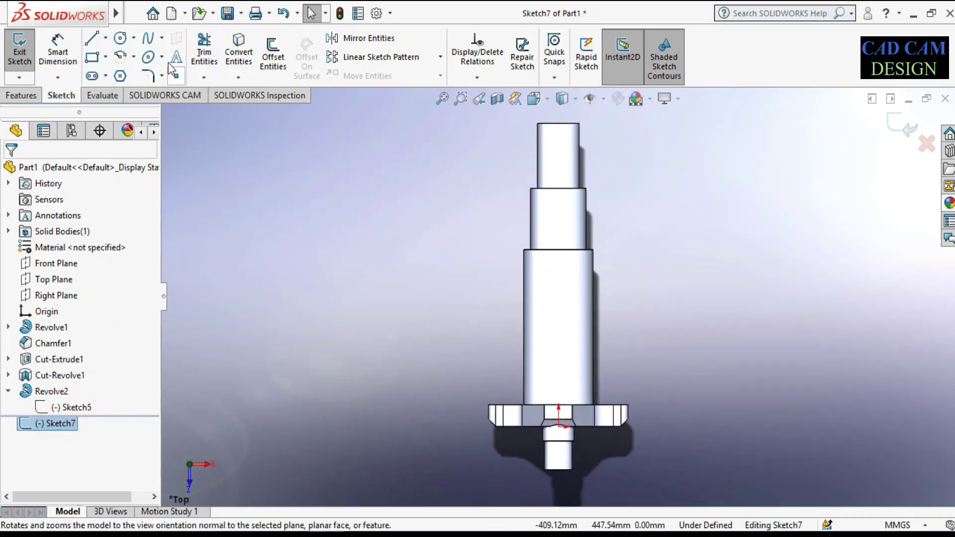
{"action": "left_click", "coordinate": [120, 38]}
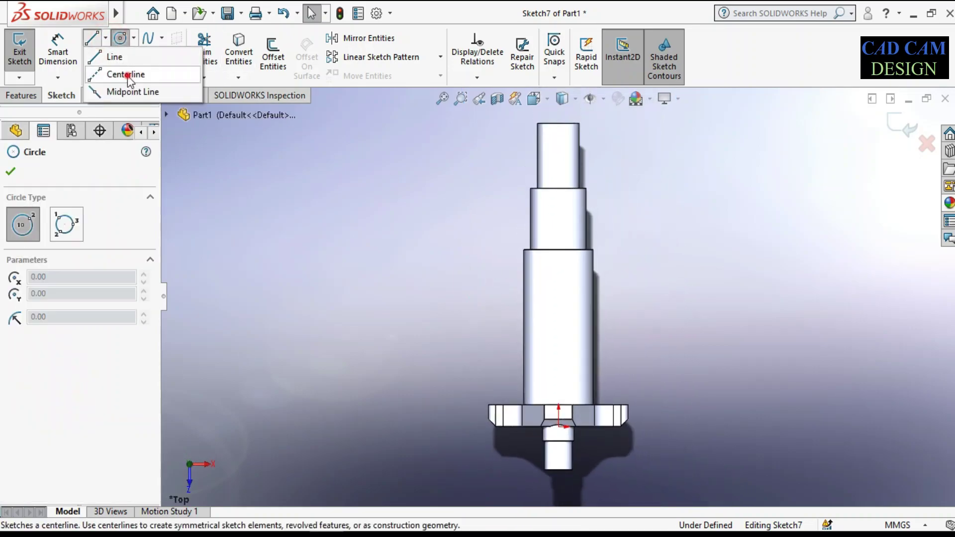
{"action": "key", "text": "Escape"}
{"action": "left_click", "coordinate": [74, 353]}
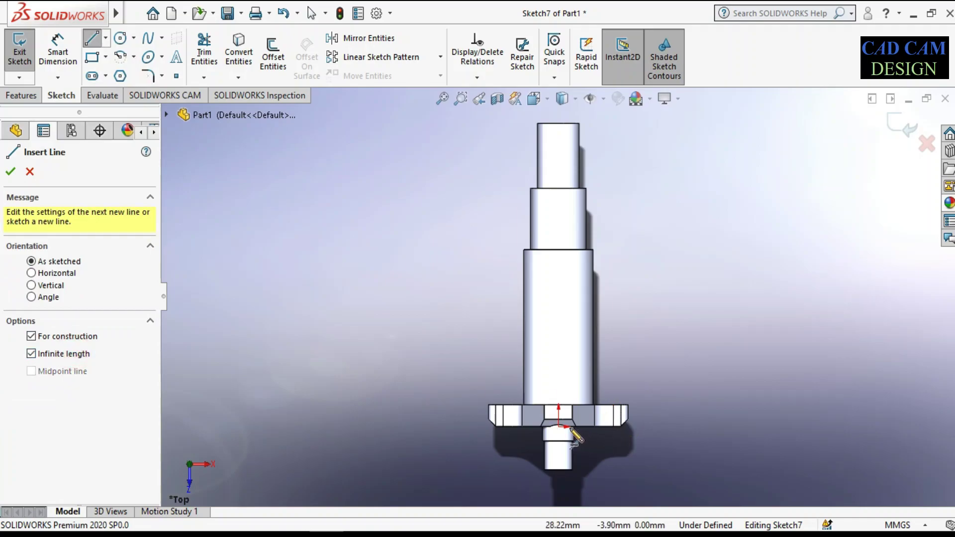
{"action": "left_click", "coordinate": [559, 427]}
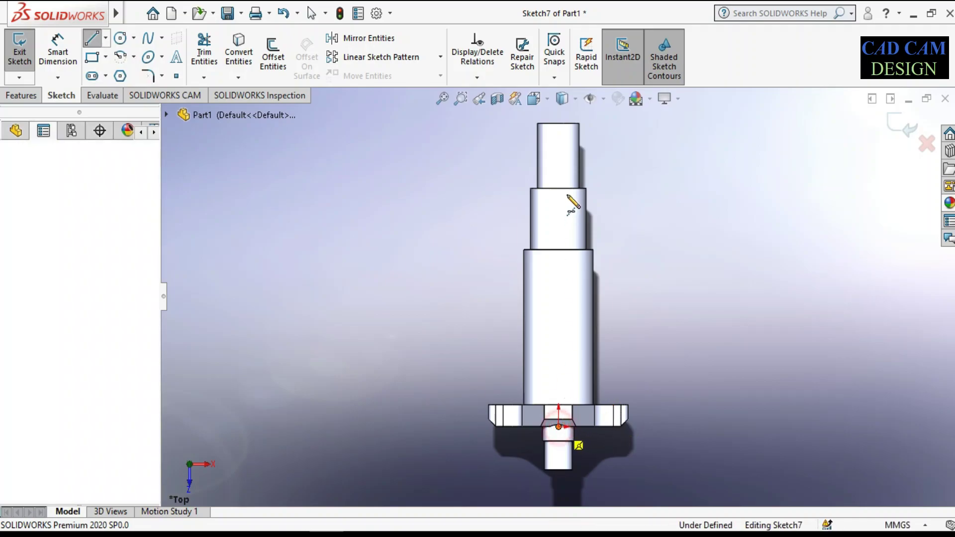
{"action": "left_click", "coordinate": [558, 123]}
{"action": "right_click", "coordinate": [645, 134]}
{"action": "left_click", "coordinate": [667, 146]}
Step: Draw a tall narrow corner rectangle on the shaft's left half beside the centreline
{"action": "scroll", "coordinate": [592, 324], "scroll_direction": "down", "scroll_amount": 2}
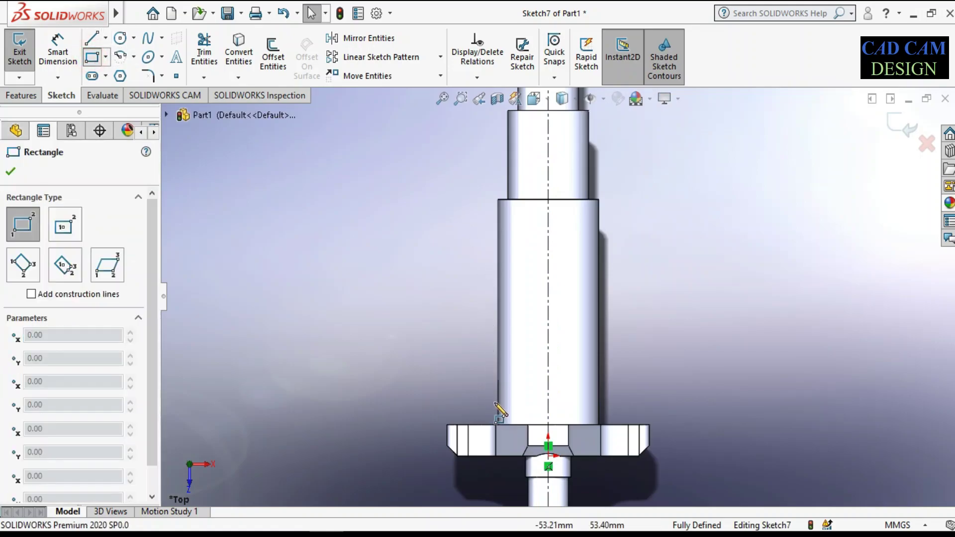
{"action": "left_click", "coordinate": [498, 404]}
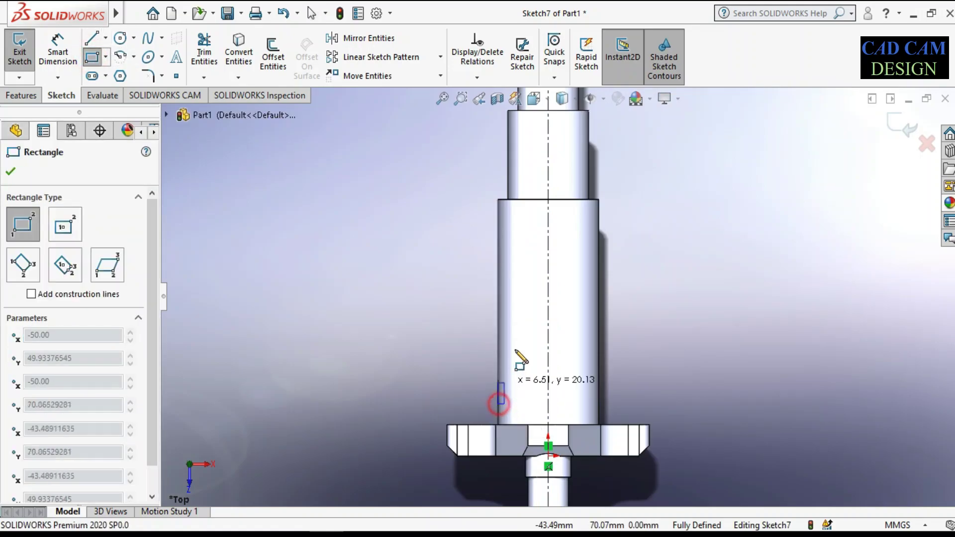
{"action": "left_click", "coordinate": [520, 269]}
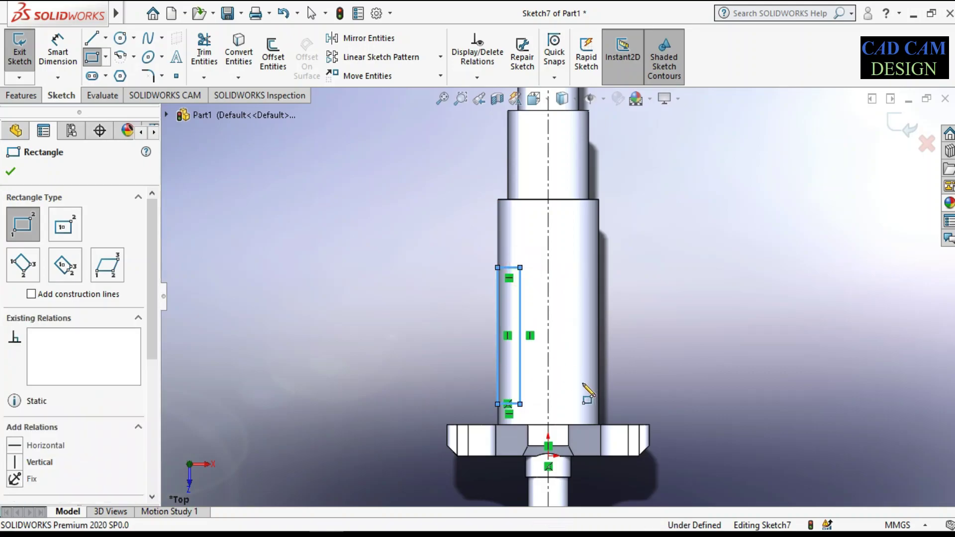
{"action": "key", "text": "d"}
{"action": "scroll", "coordinate": [502, 428], "scroll_direction": "down", "scroll_amount": 4}
Step: Dimension the slot rectangle's width as 30 mm
{"action": "scroll", "coordinate": [530, 189], "scroll_direction": "up", "scroll_amount": 1}
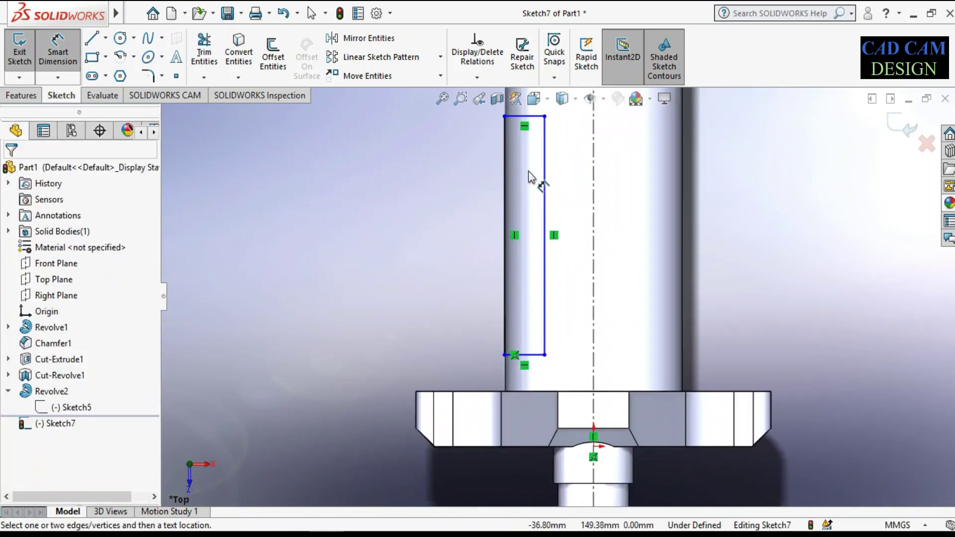
{"action": "left_click", "coordinate": [530, 118]}
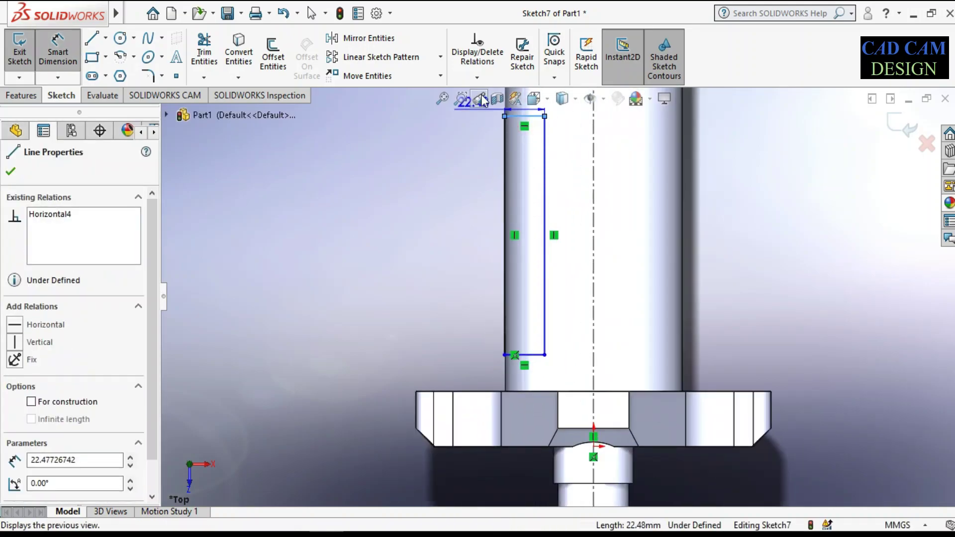
{"action": "scroll", "coordinate": [535, 162], "scroll_direction": "up", "scroll_amount": 2}
{"action": "scroll", "coordinate": [534, 161], "scroll_direction": "down", "scroll_amount": 3}
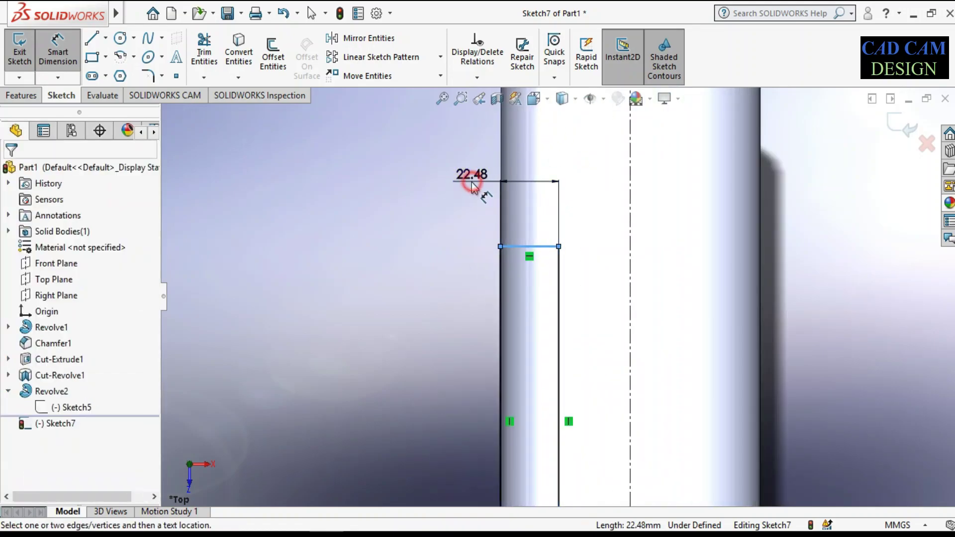
{"action": "left_click", "coordinate": [475, 188]}
{"action": "type", "text": "30"}
{"action": "key", "text": "Return"}
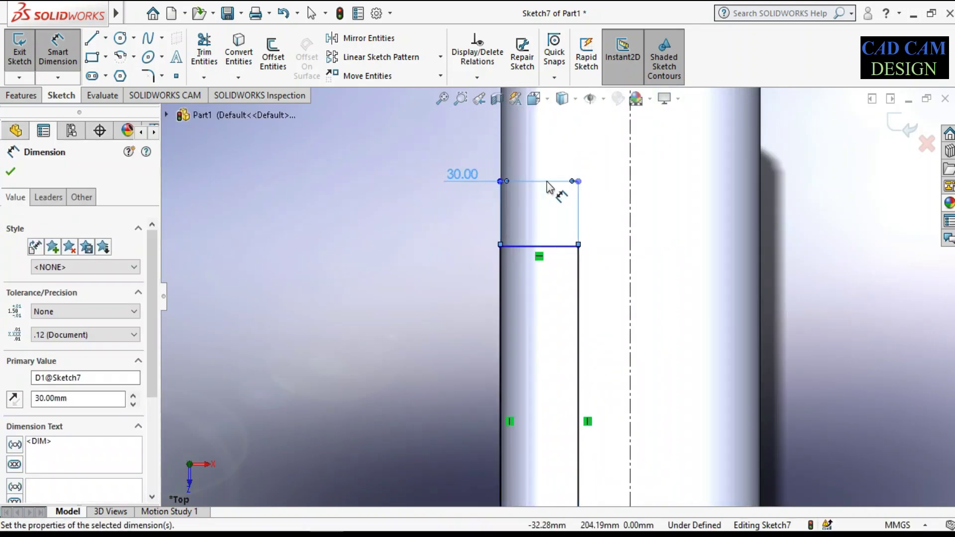
Step: Dimension the slot rectangle's height as 115 mm
{"action": "scroll", "coordinate": [551, 187], "scroll_direction": "up", "scroll_amount": 1}
{"action": "scroll", "coordinate": [537, 279], "scroll_direction": "up", "scroll_amount": 1}
{"action": "scroll", "coordinate": [535, 495], "scroll_direction": "down", "scroll_amount": 2}
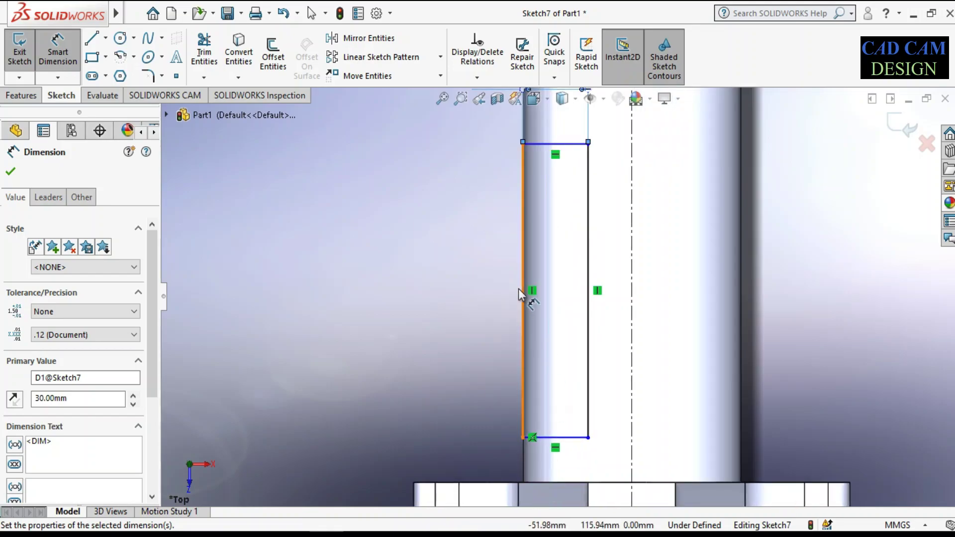
{"action": "scroll", "coordinate": [522, 291], "scroll_direction": "up", "scroll_amount": 1}
{"action": "left_click", "coordinate": [530, 213]}
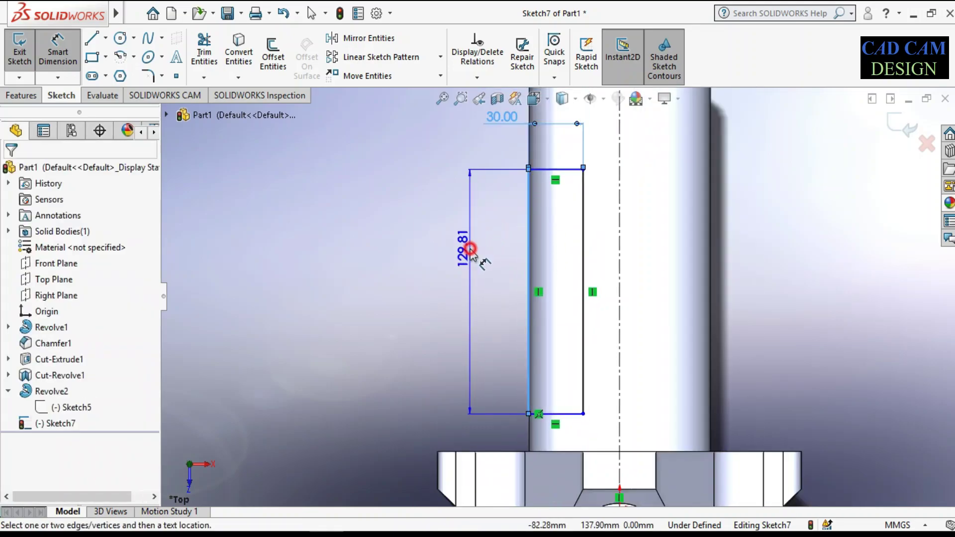
{"action": "left_click", "coordinate": [470, 249]}
{"action": "type", "text": "115"}
{"action": "key", "text": "Return"}
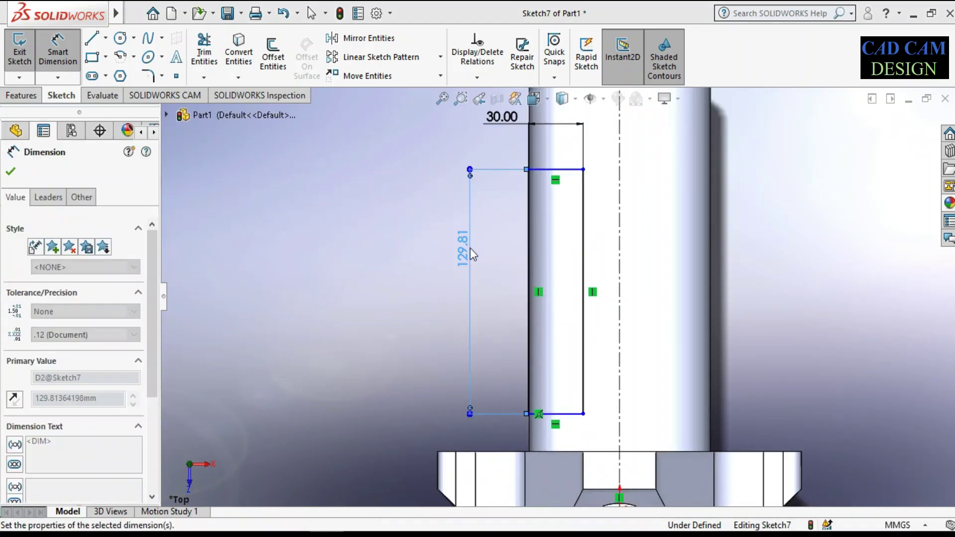
Step: Set the rectangle's bottom edge 40 mm above the flange's top edge
{"action": "left_click", "coordinate": [567, 416]}
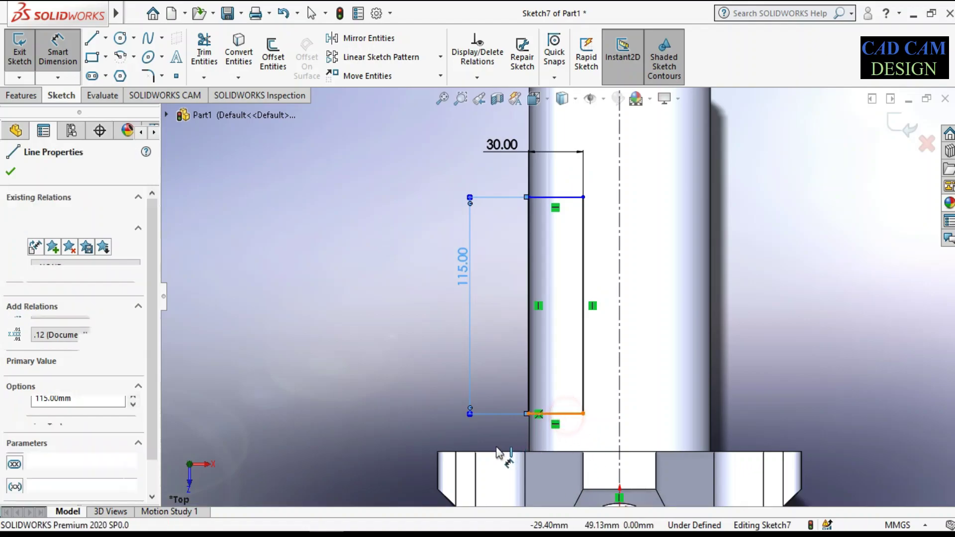
{"action": "left_click", "coordinate": [489, 452]}
{"action": "left_click", "coordinate": [389, 429]}
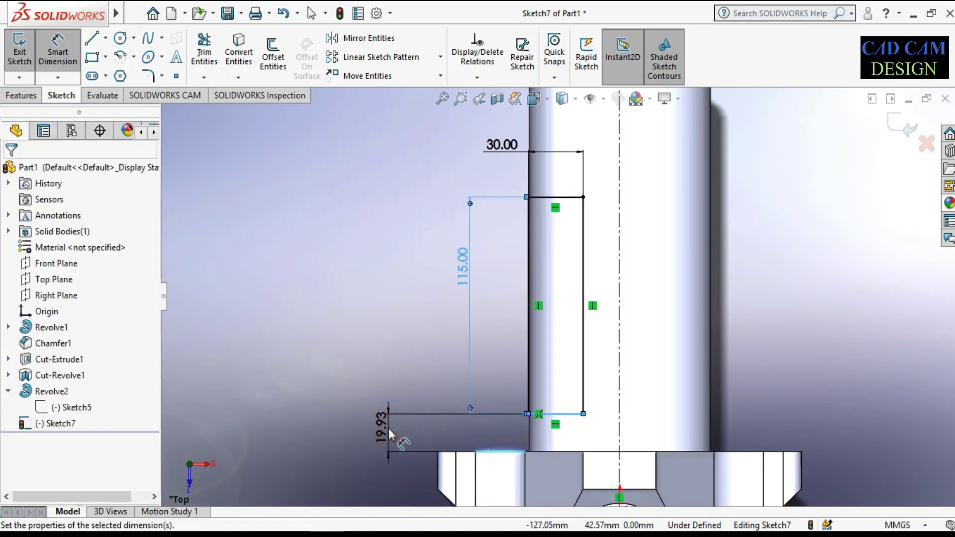
{"action": "type", "text": "40"}
{"action": "key", "text": "Return"}
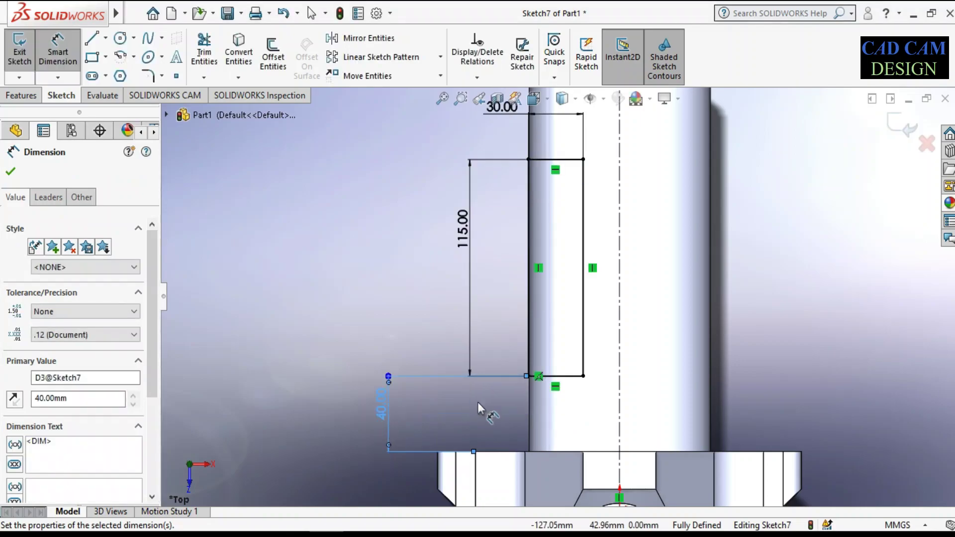
{"action": "scroll", "coordinate": [475, 404], "scroll_direction": "up", "scroll_amount": 2}
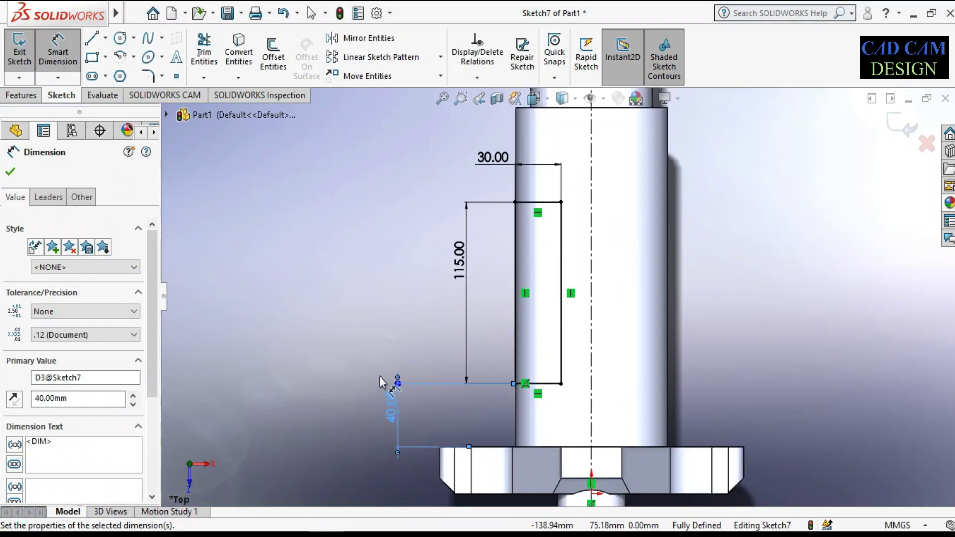
{"action": "left_click", "coordinate": [379, 377]}
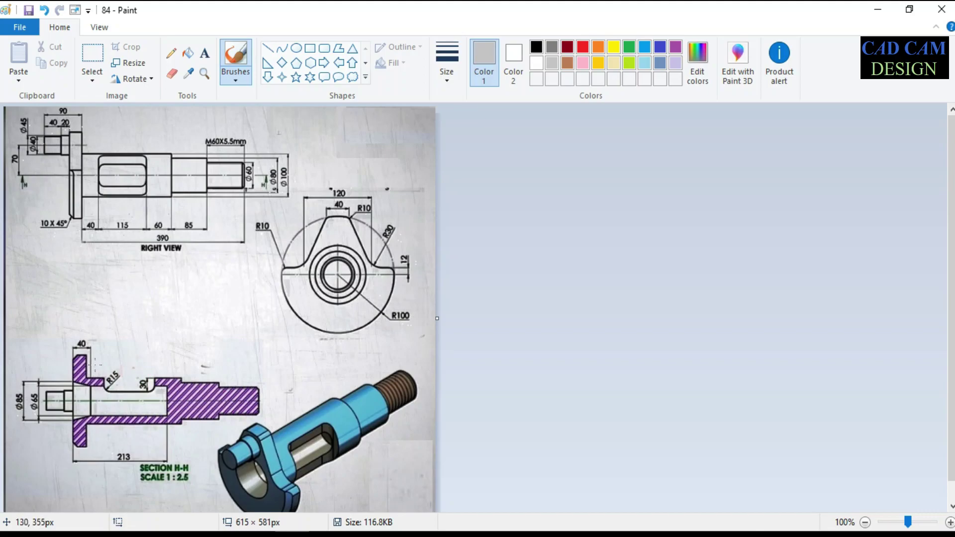
Step: Review the crank shaft drawing in Paint, then minimize it back to SOLIDWORKS
{"action": "left_click", "coordinate": [66, 344]}
{"action": "left_click", "coordinate": [881, 9]}
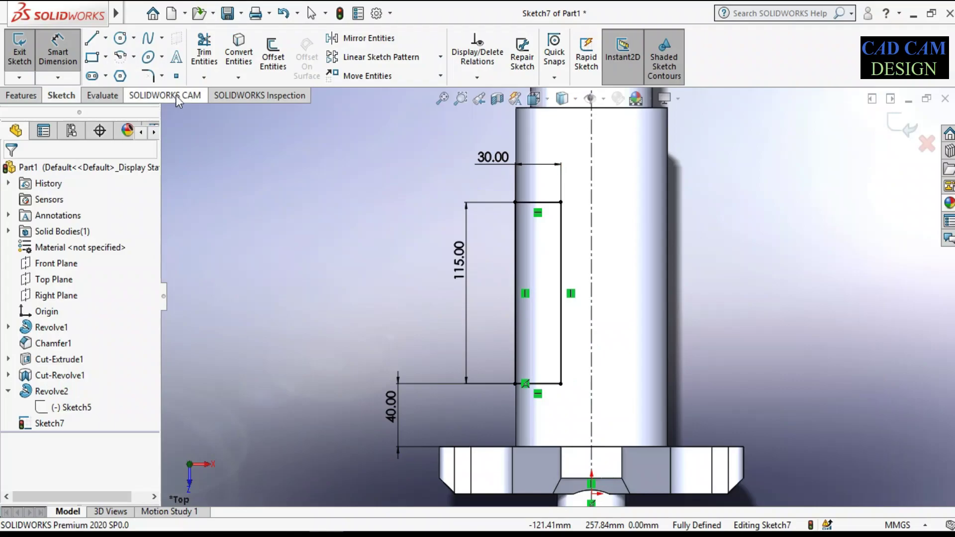
Step: Round the slot's top-right and bottom-right corners with 15 mm sketch fillets
{"action": "left_click", "coordinate": [148, 75]}
{"action": "double_click", "coordinate": [71, 306]}
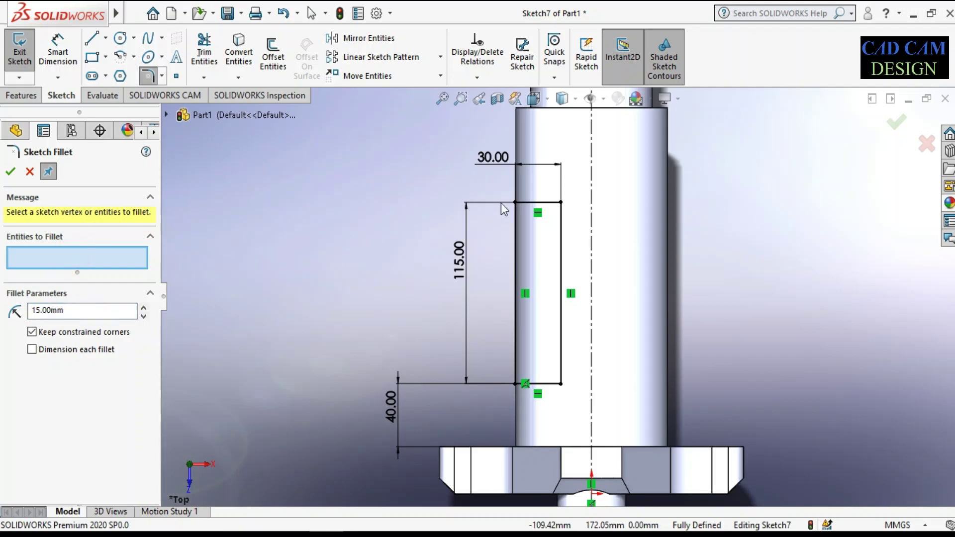
{"action": "left_click", "coordinate": [549, 204]}
{"action": "left_click", "coordinate": [560, 239]}
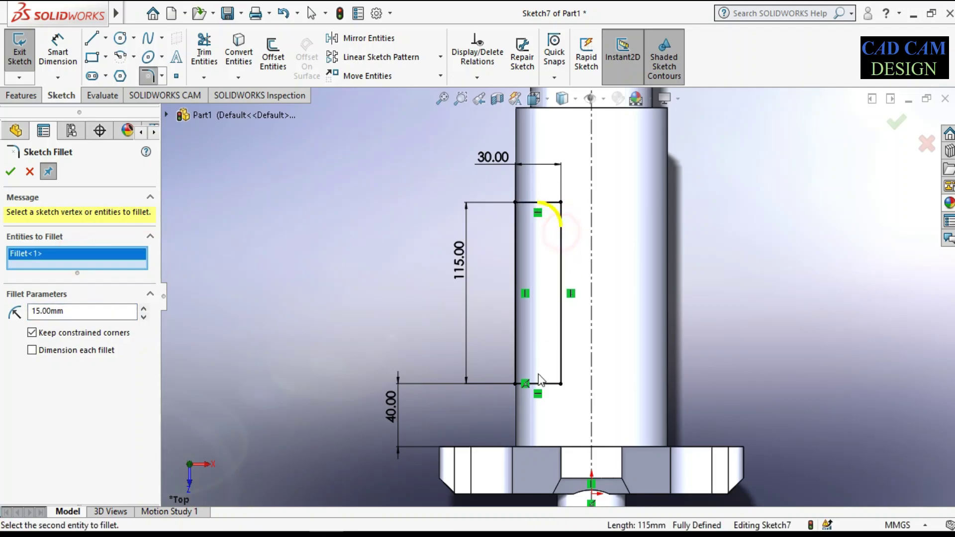
{"action": "left_click", "coordinate": [547, 384]}
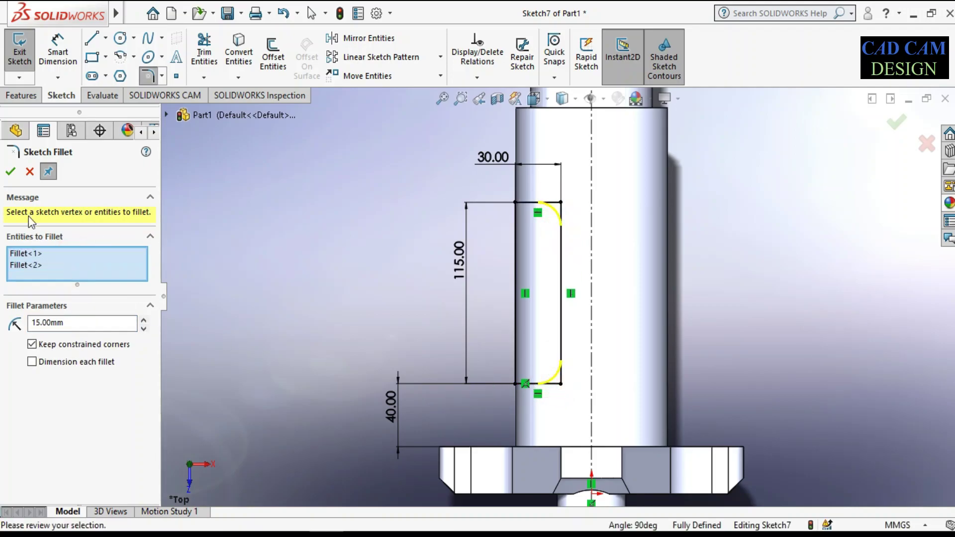
{"action": "left_click", "coordinate": [10, 172]}
{"action": "left_click_drag", "start_coordinate": [484, 182], "coordinate": [592, 394]}
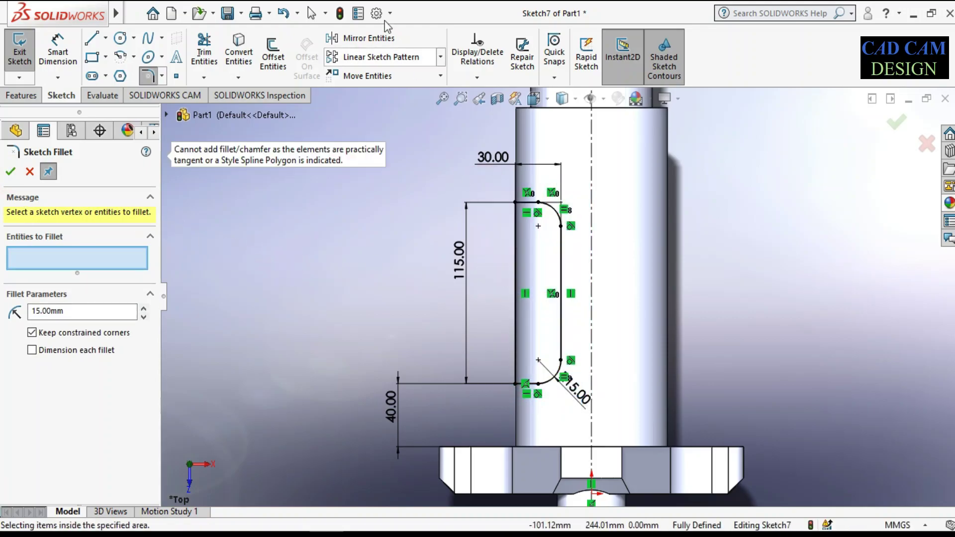
{"action": "left_click", "coordinate": [10, 171]}
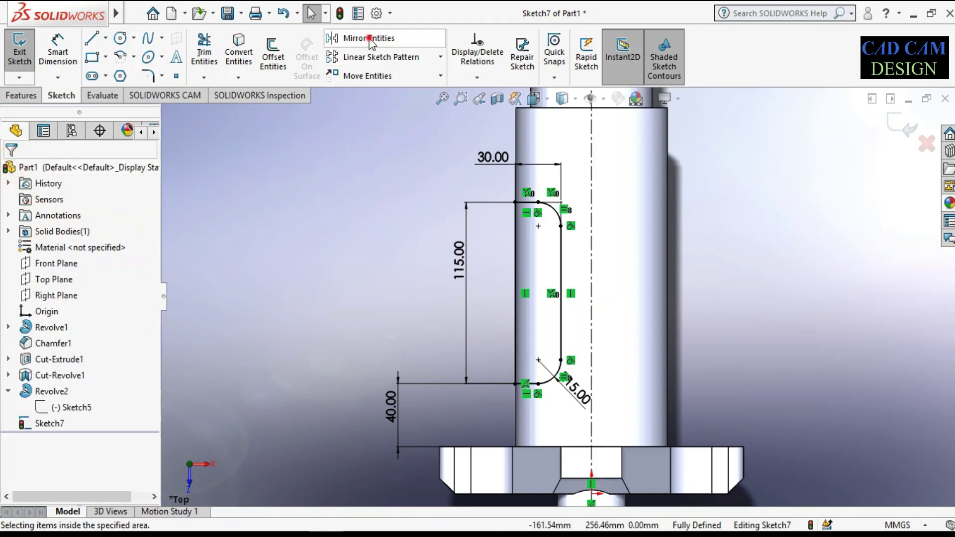
Step: Mirror the slot profile about the vertical centerline (Line1)
{"action": "left_click", "coordinate": [365, 38]}
{"action": "left_click_drag", "start_coordinate": [480, 187], "coordinate": [576, 408]}
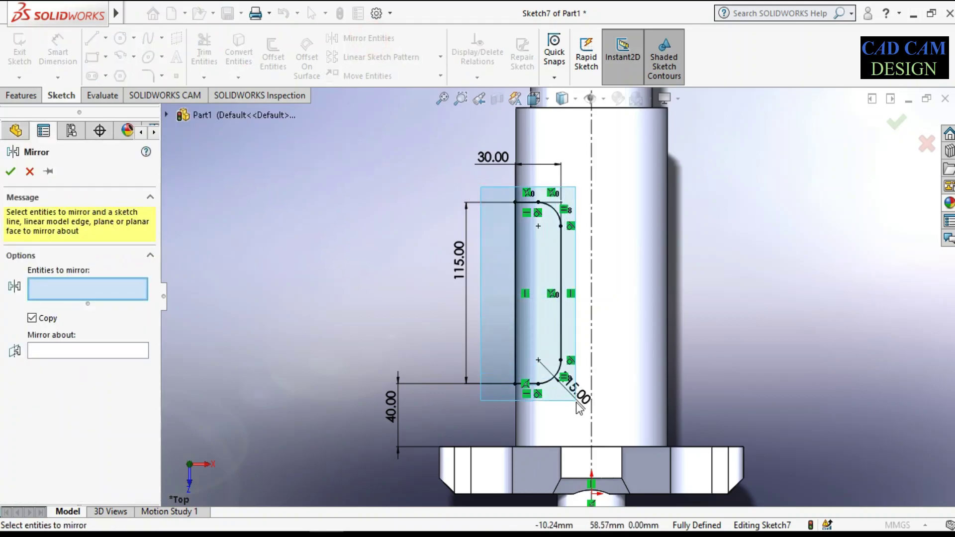
{"action": "left_click", "coordinate": [42, 423]}
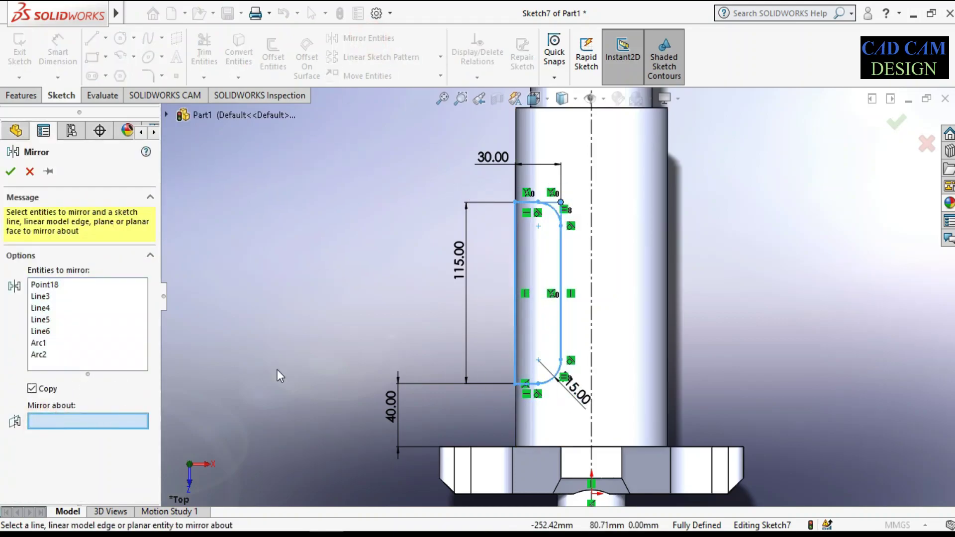
{"action": "left_click", "coordinate": [591, 154]}
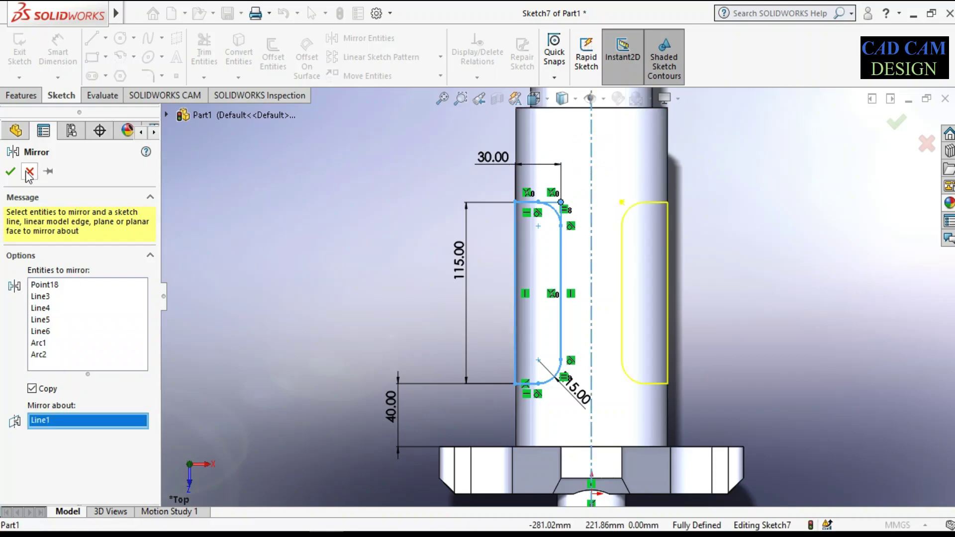
{"action": "left_click", "coordinate": [9, 172]}
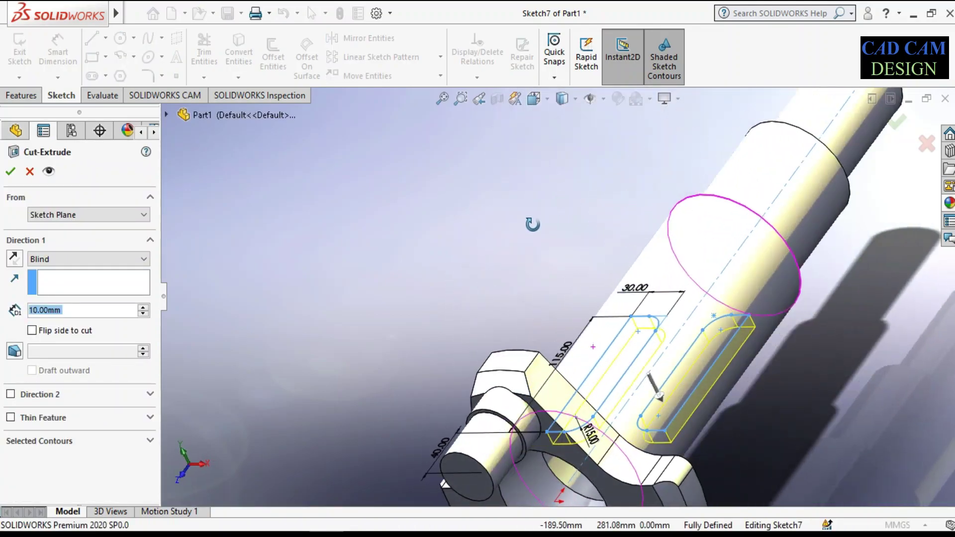
Step: Cut the slot Through All - Both as Cut-Extrude2, inspect it, then return to Paint
{"action": "left_click", "coordinate": [109, 258]}
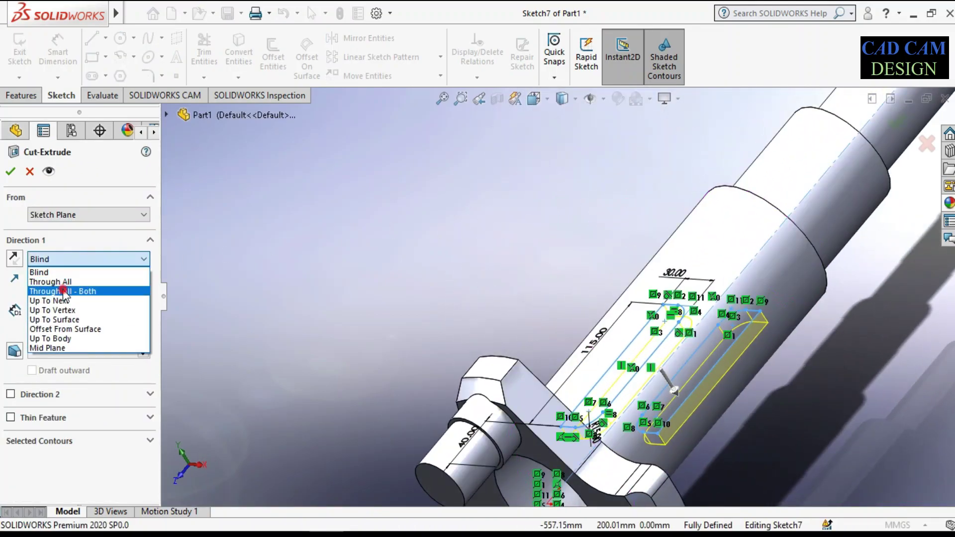
{"action": "left_click", "coordinate": [64, 292]}
{"action": "left_click", "coordinate": [12, 172]}
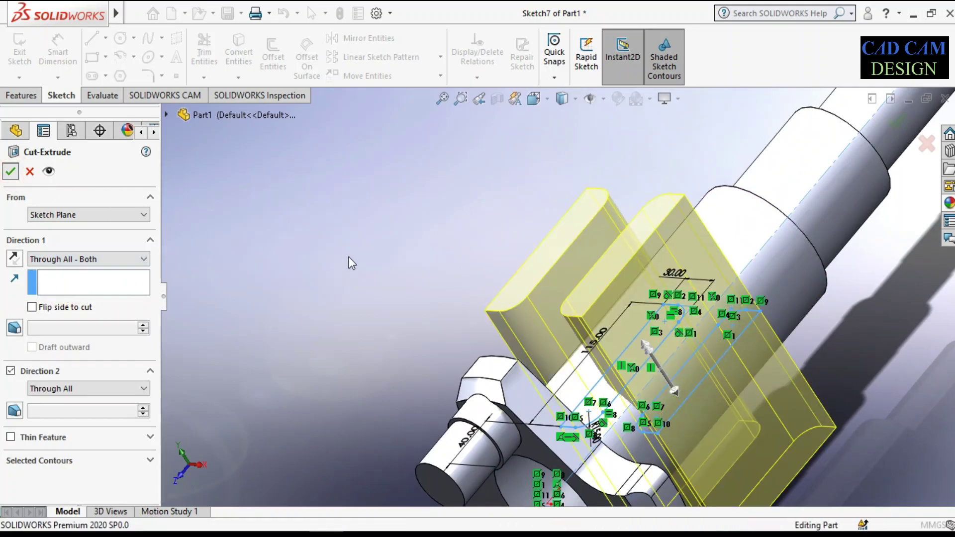
{"action": "scroll", "coordinate": [488, 273], "scroll_direction": "up", "scroll_amount": 5}
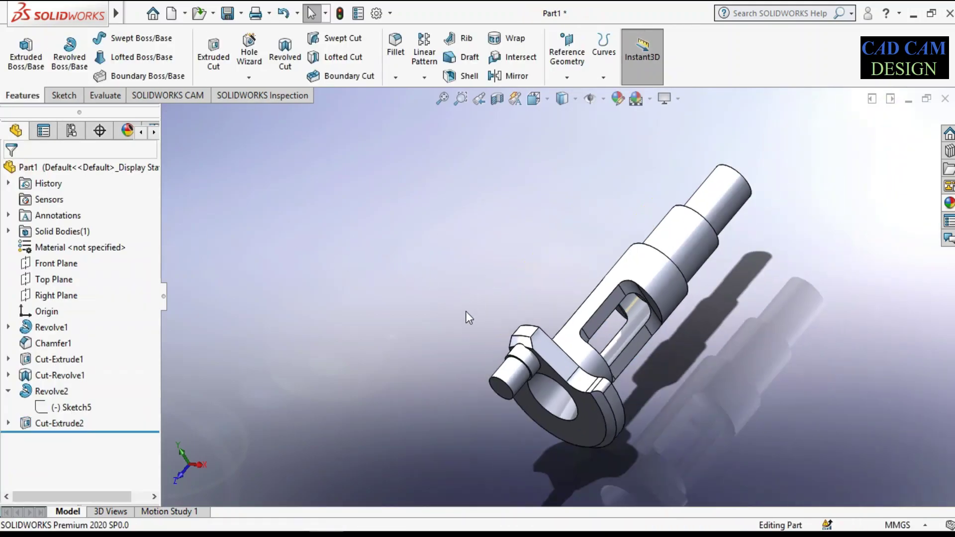
{"action": "mouse_move", "coordinate": [466, 312]}
{"action": "middle_mouse_down"}
{"action": "mouse_move", "coordinate": [476, 277]}
{"action": "mouse_move", "coordinate": [641, 295]}
{"action": "middle_mouse_up"}
{"action": "scroll", "coordinate": [641, 295], "scroll_direction": "down", "scroll_amount": 5}
{"action": "middle_click_drag", "start_coordinate": [585, 326], "coordinate": [690, 317]}
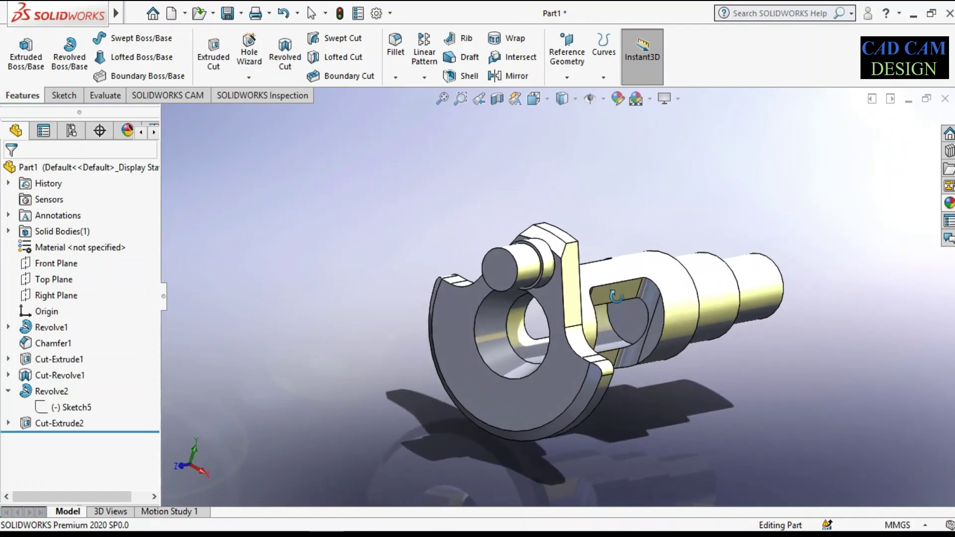
{"action": "scroll", "coordinate": [690, 317], "scroll_direction": "up", "scroll_amount": 2}
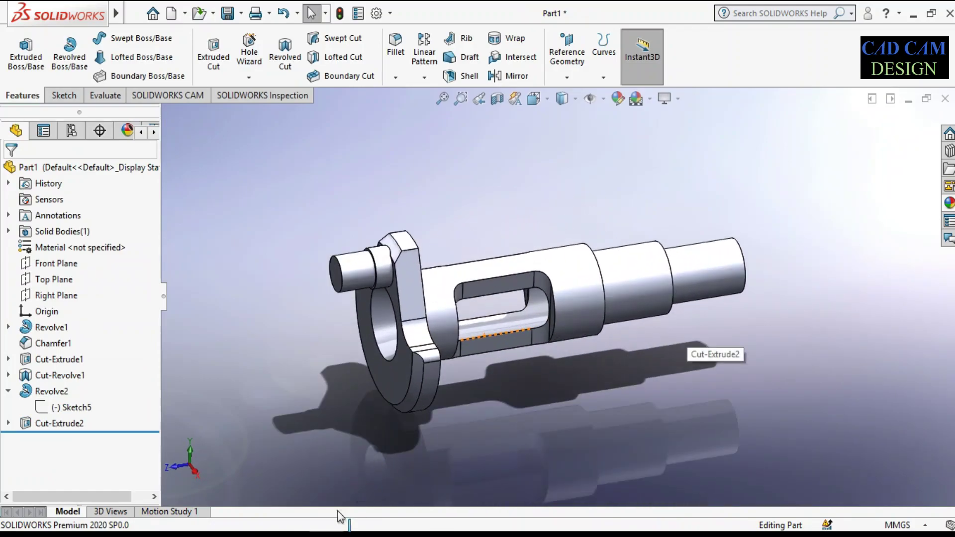
{"action": "key", "text": "alt+Tab"}
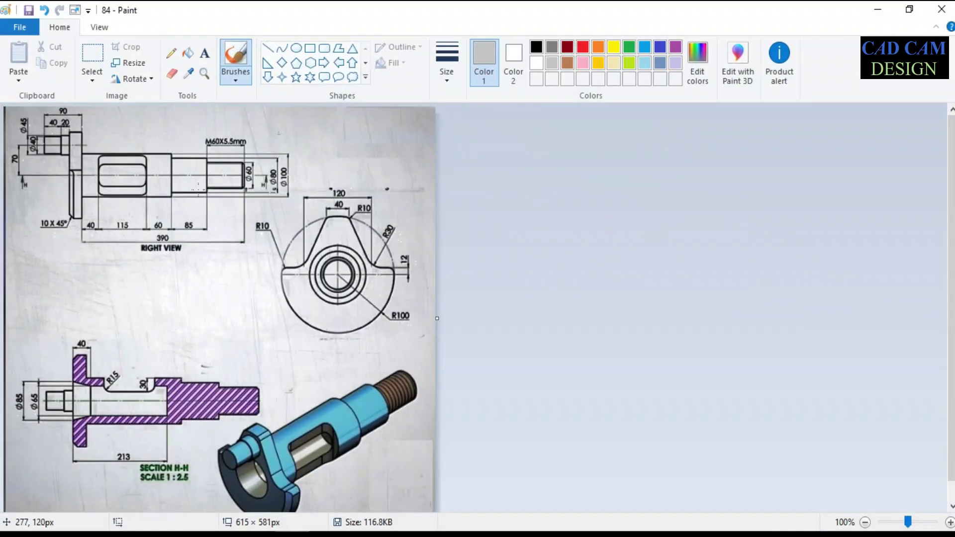
{"action": "scroll", "coordinate": [220, 131], "scroll_direction": "up", "scroll_amount": 1, "text": "ctrl"}
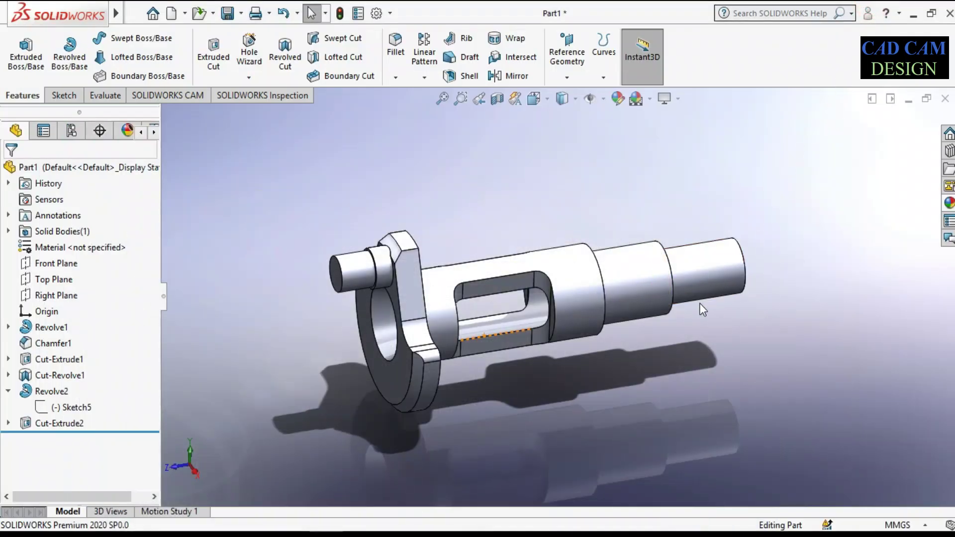
Step: Start a Thread feature on the circular edge at the shaft's small end
{"action": "mouse_move", "coordinate": [699, 303]}
{"action": "middle_mouse_down"}
{"action": "mouse_move", "coordinate": [607, 344]}
{"action": "mouse_move", "coordinate": [650, 273]}
{"action": "middle_mouse_up"}
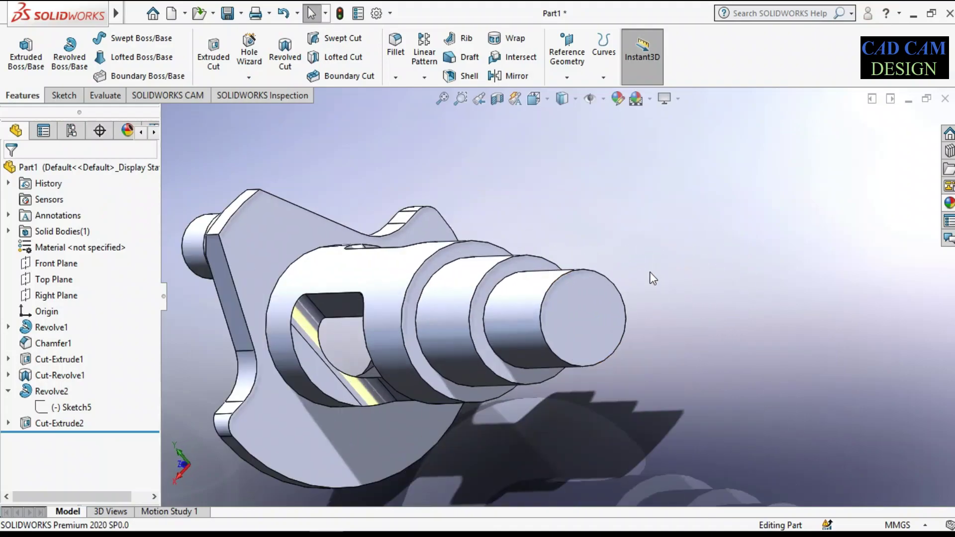
{"action": "scroll", "coordinate": [576, 309], "scroll_direction": "down", "scroll_amount": 5}
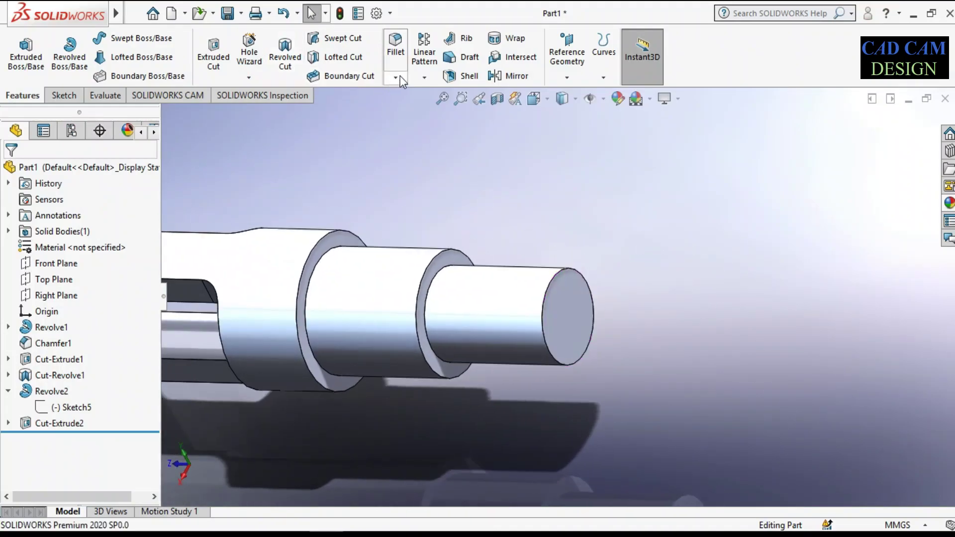
{"action": "left_click", "coordinate": [250, 78]}
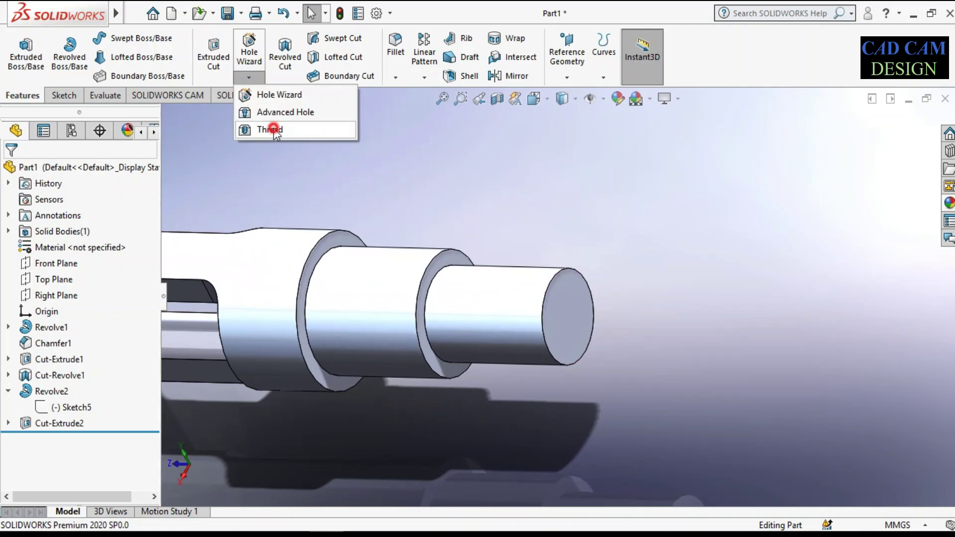
{"action": "left_click", "coordinate": [268, 131]}
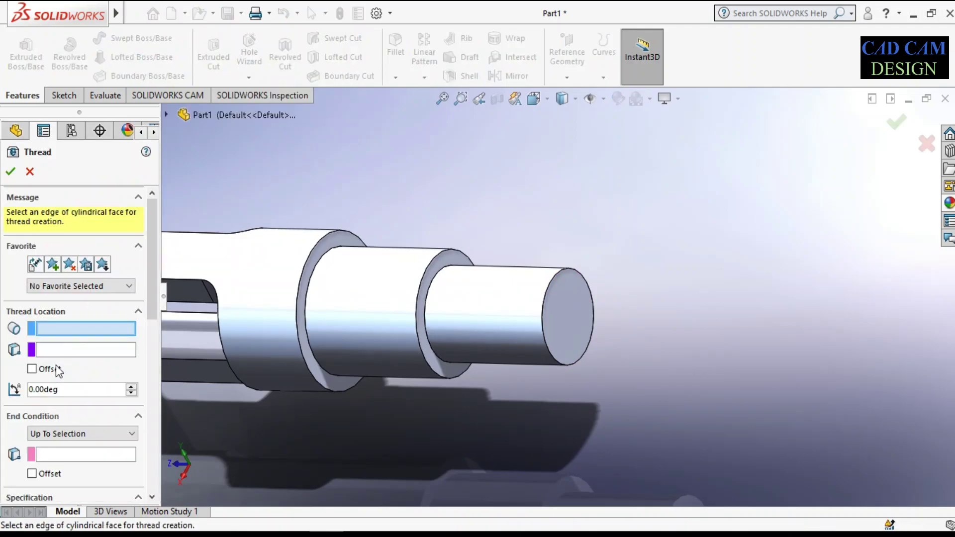
{"action": "left_click", "coordinate": [547, 292]}
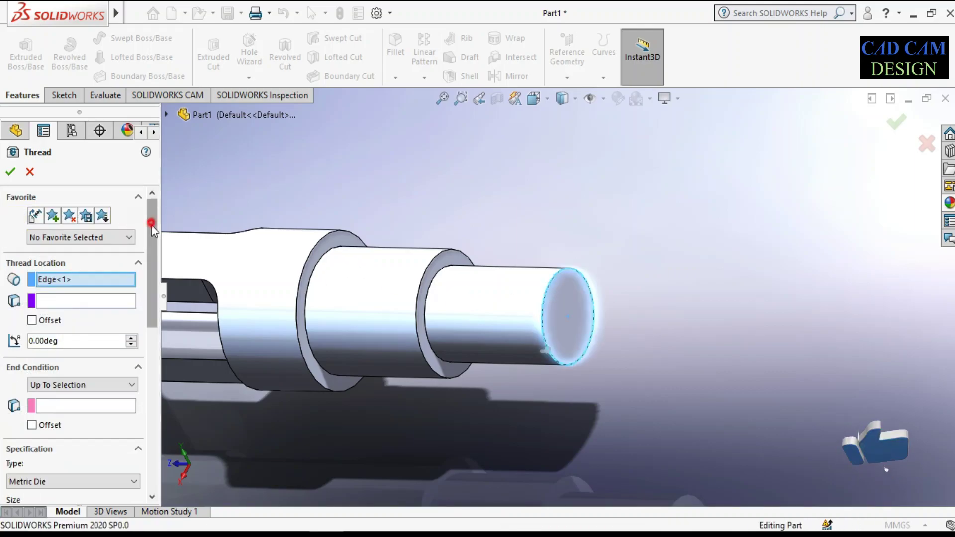
{"action": "left_click_drag", "start_coordinate": [151, 225], "coordinate": [150, 292]}
Step: Set the thread size to M60x5.5, after briefly choosing M18x1.5
{"action": "left_click", "coordinate": [47, 354]}
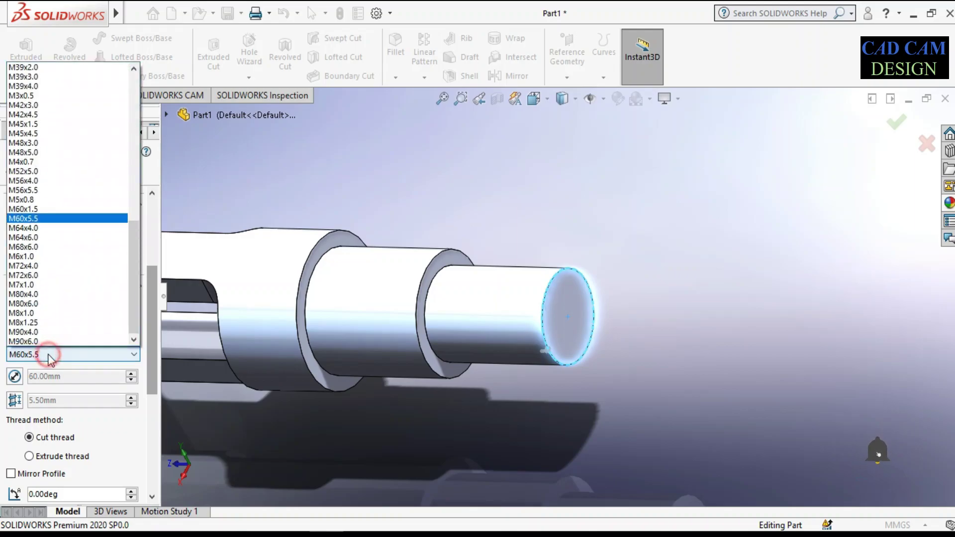
{"action": "scroll", "coordinate": [57, 207], "scroll_direction": "up", "scroll_amount": 5}
{"action": "scroll", "coordinate": [59, 194], "scroll_direction": "up", "scroll_amount": 3}
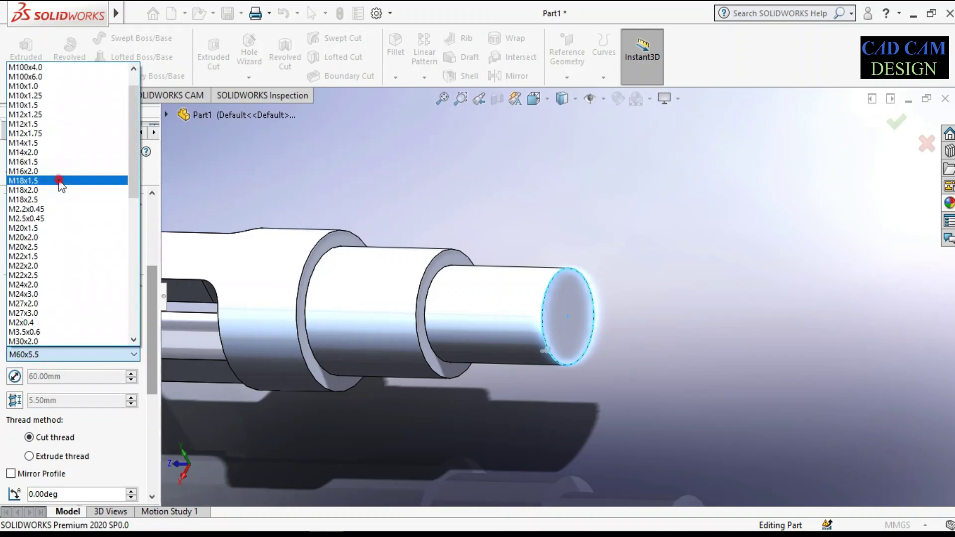
{"action": "left_click", "coordinate": [59, 183]}
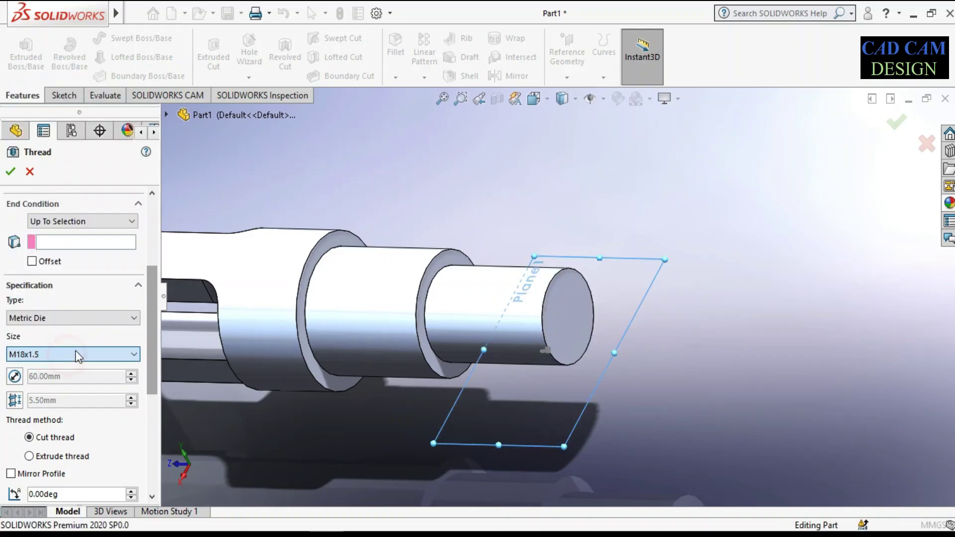
{"action": "left_click", "coordinate": [77, 354]}
{"action": "scroll", "coordinate": [64, 309], "scroll_direction": "down", "scroll_amount": 3}
{"action": "scroll", "coordinate": [58, 279], "scroll_direction": "down", "scroll_amount": 1}
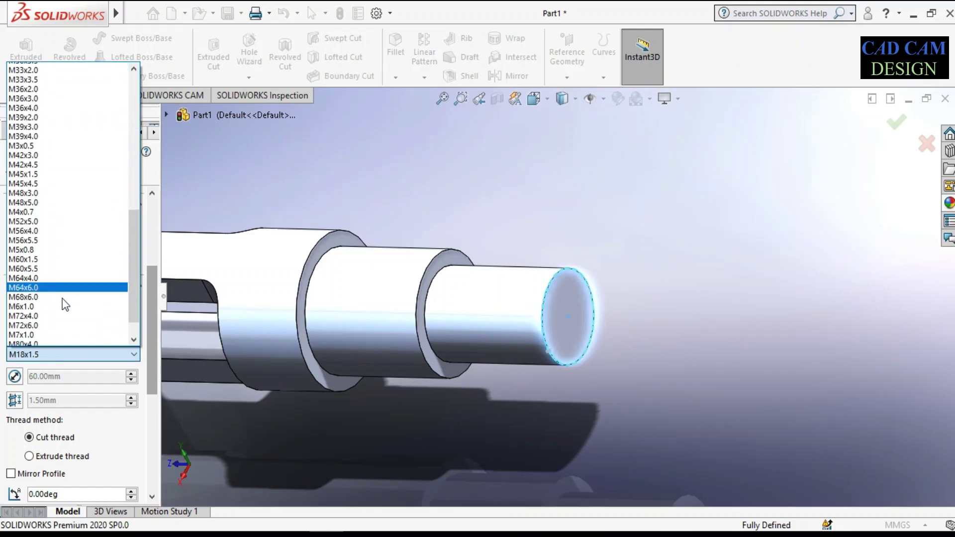
{"action": "scroll", "coordinate": [50, 264], "scroll_direction": "down", "scroll_amount": 1}
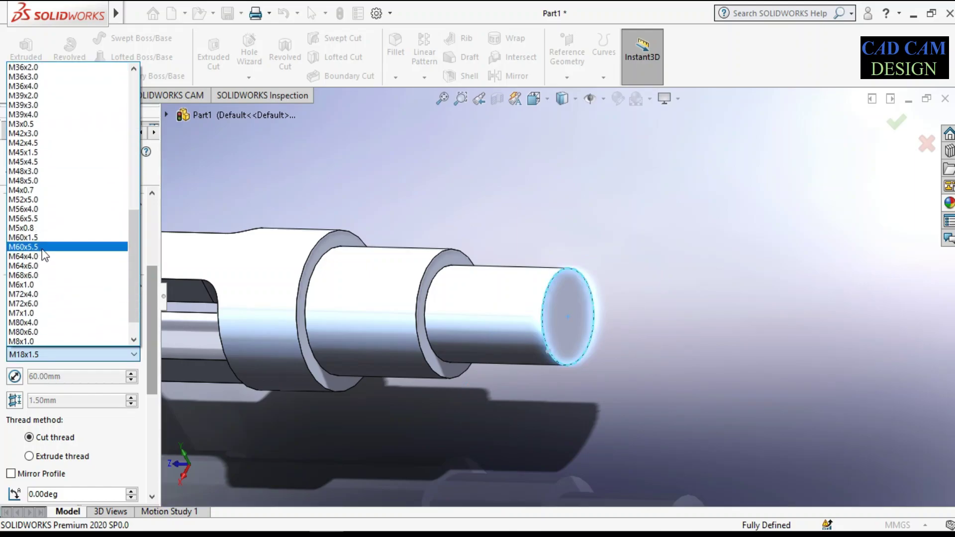
{"action": "left_click", "coordinate": [45, 247]}
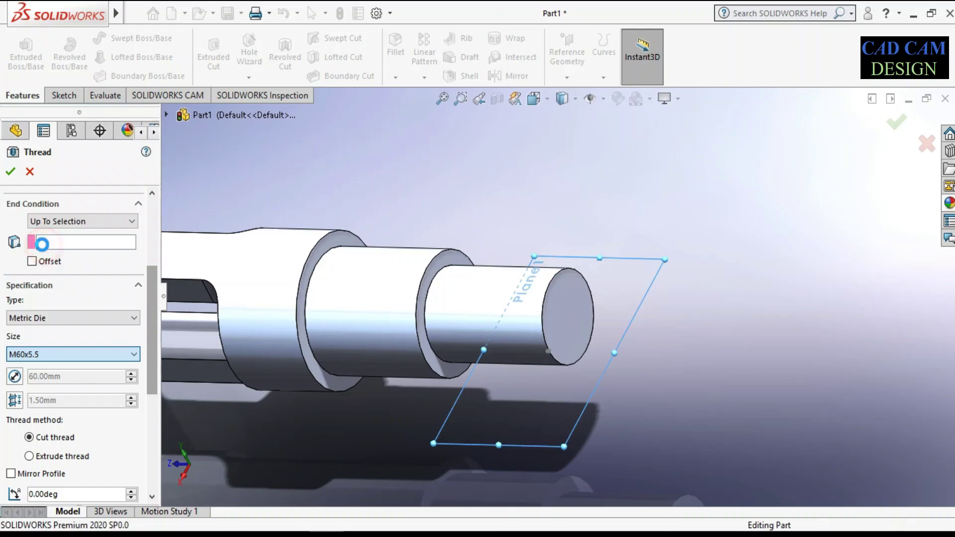
{"action": "scroll", "coordinate": [149, 294], "scroll_direction": "up", "scroll_amount": 2}
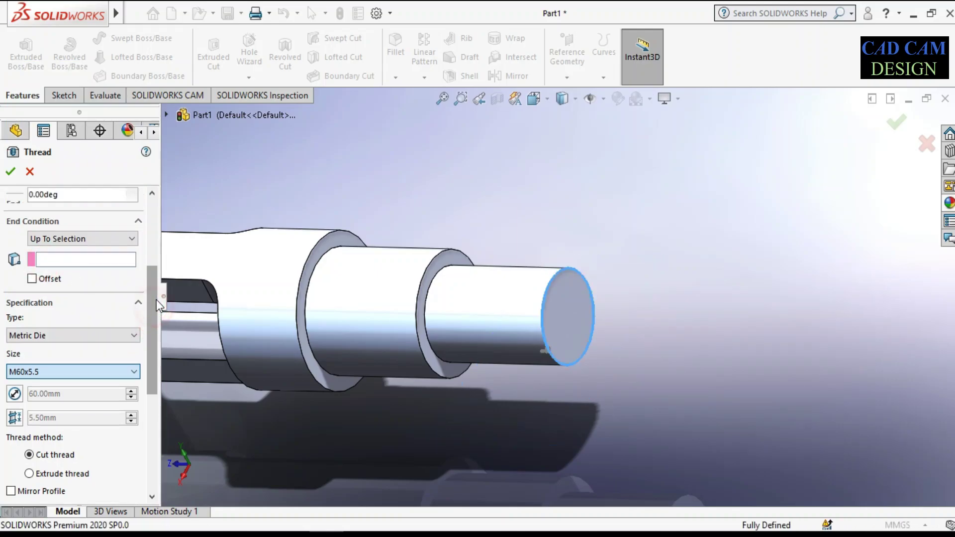
{"action": "scroll", "coordinate": [150, 294], "scroll_direction": "up", "scroll_amount": 1}
{"action": "scroll", "coordinate": [159, 288], "scroll_direction": "up", "scroll_amount": 1}
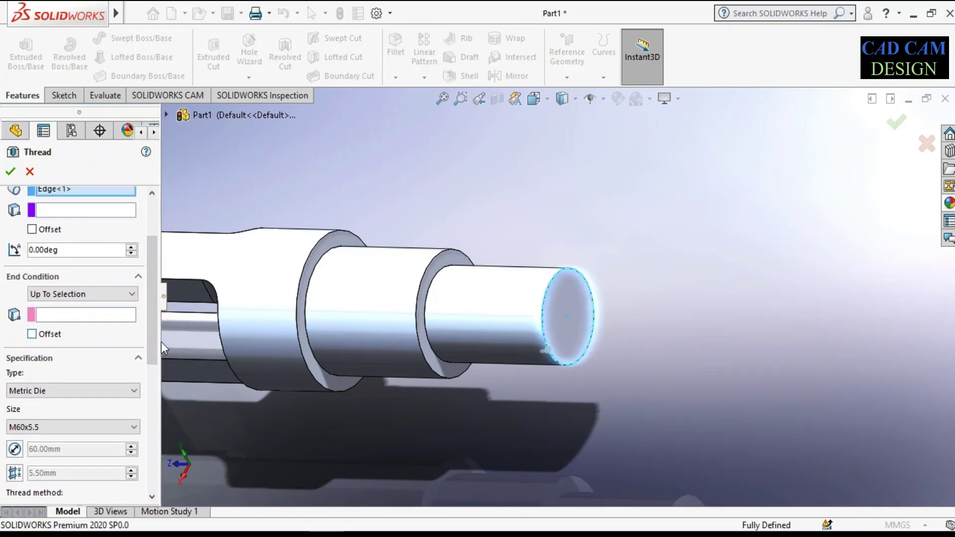
Step: End the thread Up To Selection at the shaft shoulder face
{"action": "left_click", "coordinate": [73, 295]}
{"action": "left_click", "coordinate": [70, 326]}
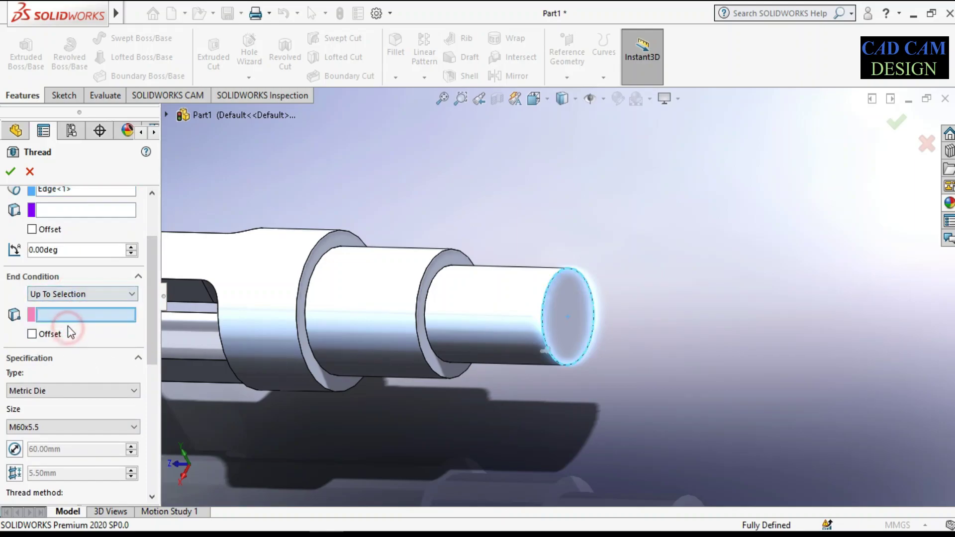
{"action": "scroll", "coordinate": [452, 261], "scroll_direction": "down", "scroll_amount": 5}
{"action": "left_click", "coordinate": [464, 257]}
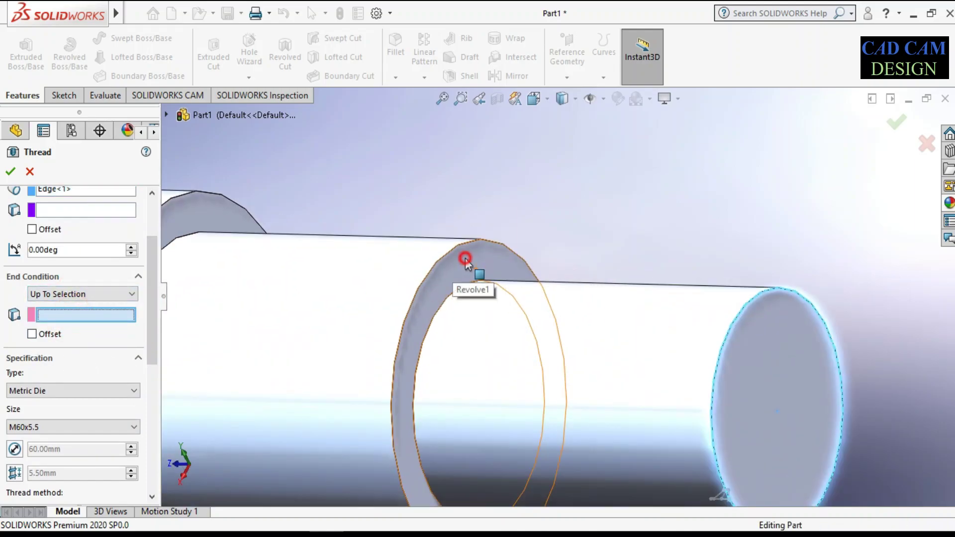
{"action": "scroll", "coordinate": [537, 277], "scroll_direction": "up", "scroll_amount": 5}
{"action": "scroll", "coordinate": [568, 258], "scroll_direction": "up", "scroll_amount": 4}
{"action": "mouse_move", "coordinate": [568, 258]}
{"action": "middle_mouse_down"}
{"action": "mouse_move", "coordinate": [595, 290]}
{"action": "mouse_move", "coordinate": [582, 287]}
{"action": "middle_mouse_up"}
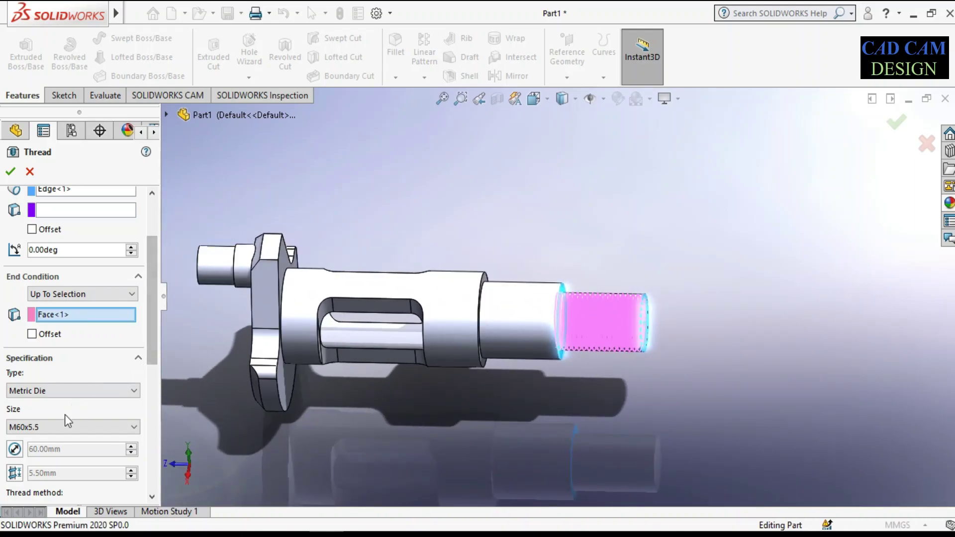
Step: Keep the Metric Die thread type and apply the thread as Thread1
{"action": "left_click", "coordinate": [53, 391]}
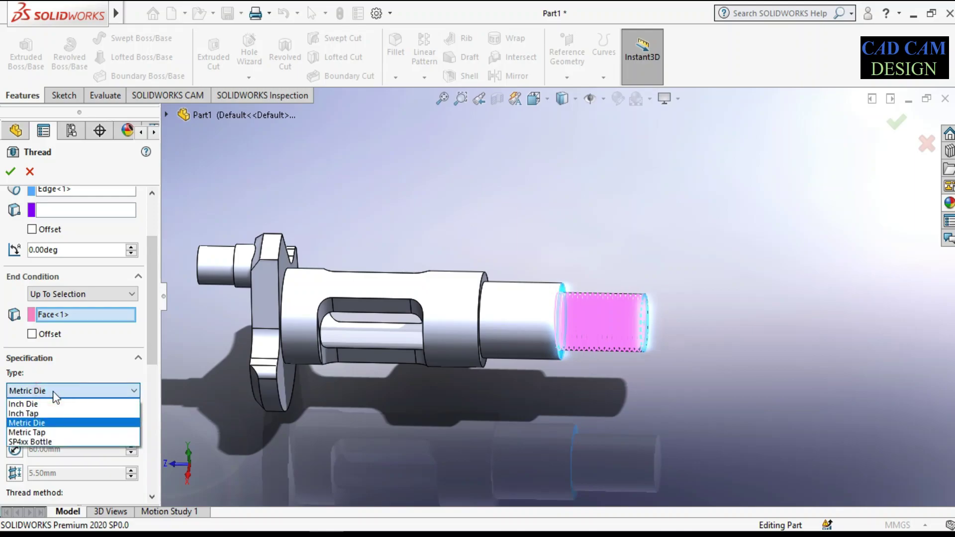
{"action": "left_click", "coordinate": [43, 423]}
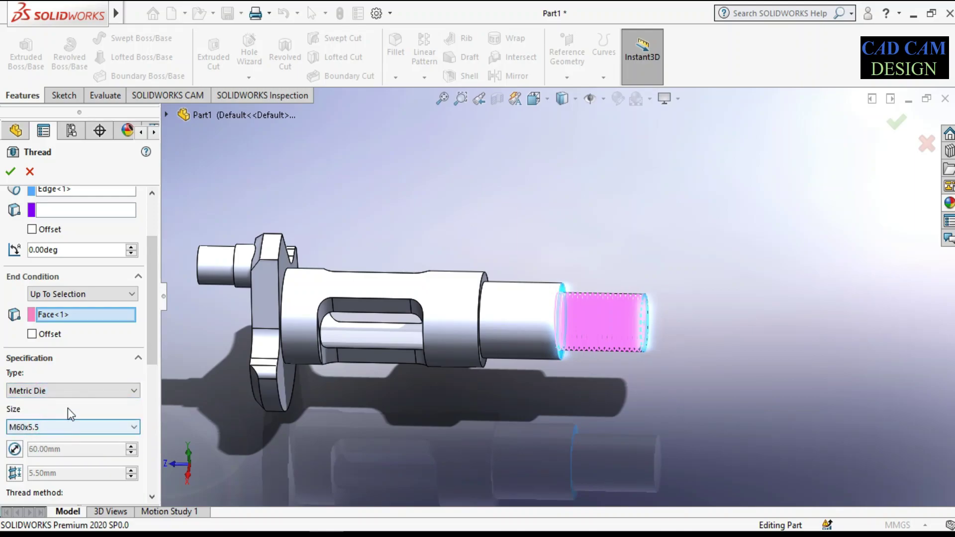
{"action": "mouse_move", "coordinate": [154, 349]}
{"action": "left_mouse_down"}
{"action": "mouse_move", "coordinate": [154, 309]}
{"action": "mouse_move", "coordinate": [155, 374]}
{"action": "left_mouse_up"}
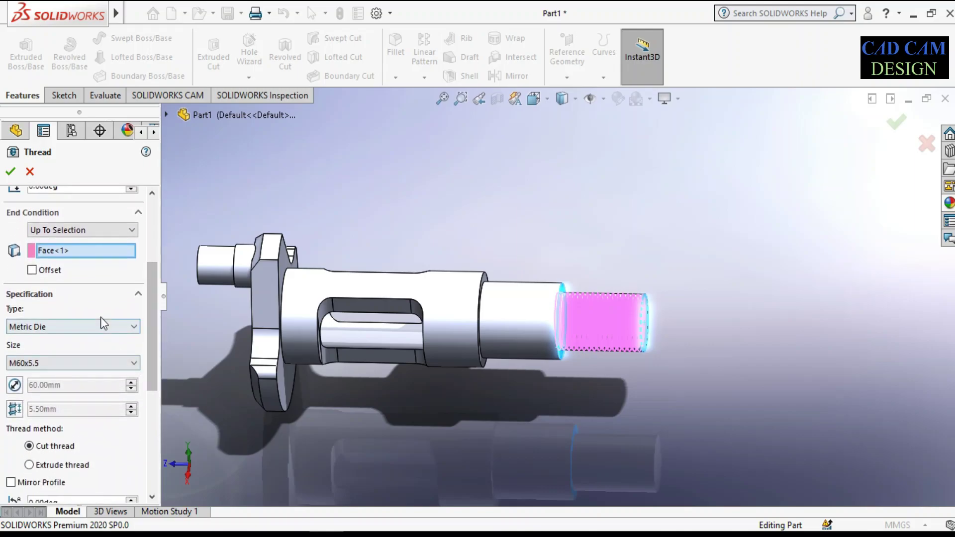
{"action": "left_click", "coordinate": [100, 326]}
{"action": "left_click", "coordinate": [103, 334]}
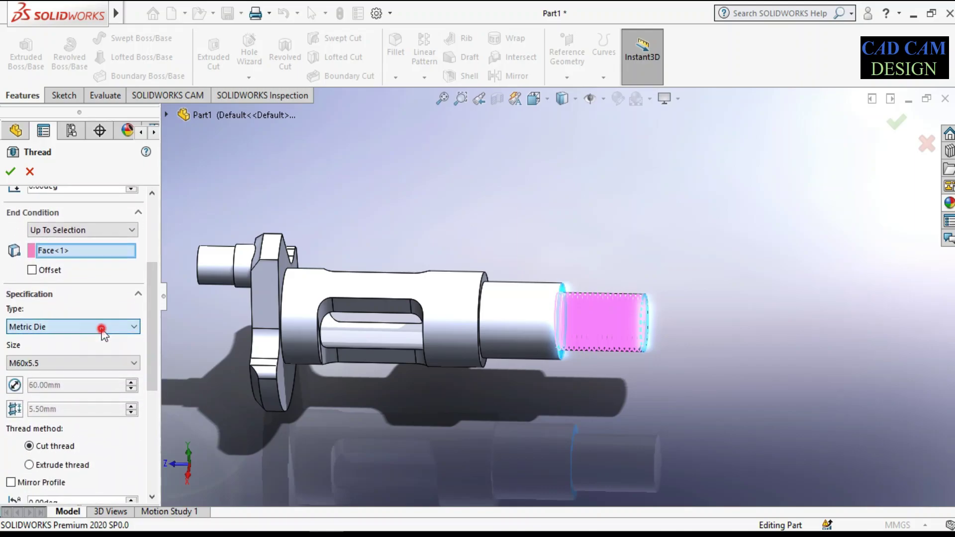
{"action": "left_click_drag", "start_coordinate": [149, 332], "coordinate": [151, 373]}
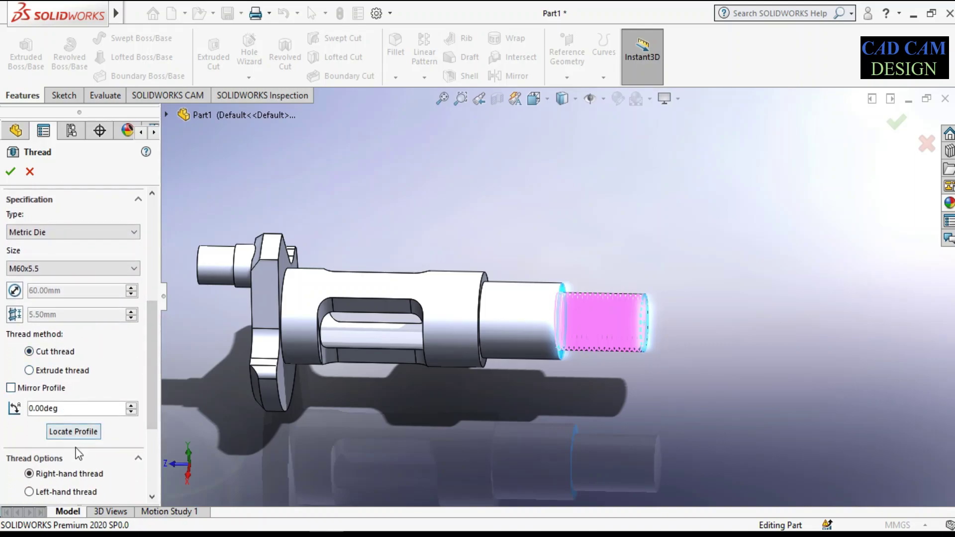
{"action": "left_click_drag", "start_coordinate": [149, 400], "coordinate": [153, 313]}
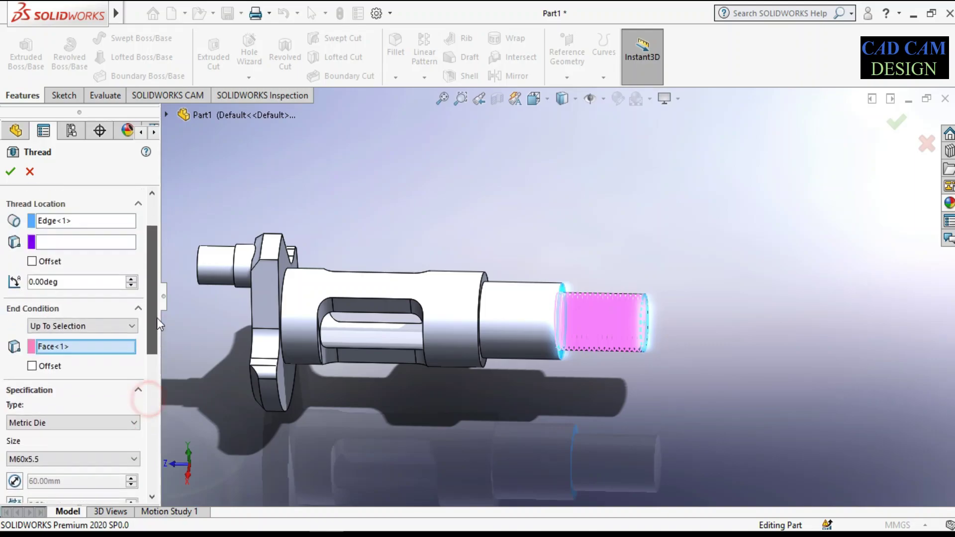
{"action": "left_click", "coordinate": [10, 172]}
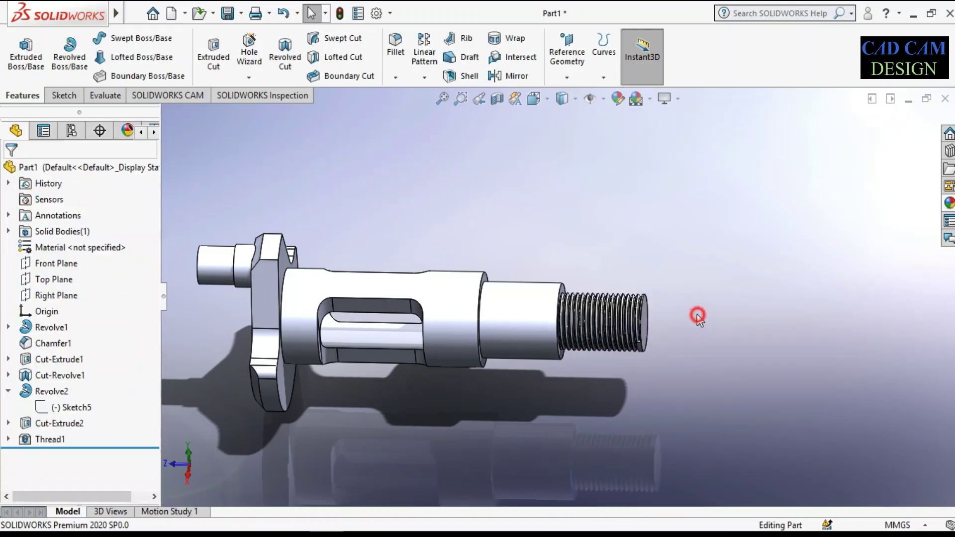
Step: Zoom in on the thread profile and reopen Thread1 for editing
{"action": "scroll", "coordinate": [635, 324], "scroll_direction": "down", "scroll_amount": 3}
{"action": "scroll", "coordinate": [634, 294], "scroll_direction": "down", "scroll_amount": 3}
{"action": "scroll", "coordinate": [574, 290], "scroll_direction": "down", "scroll_amount": 3}
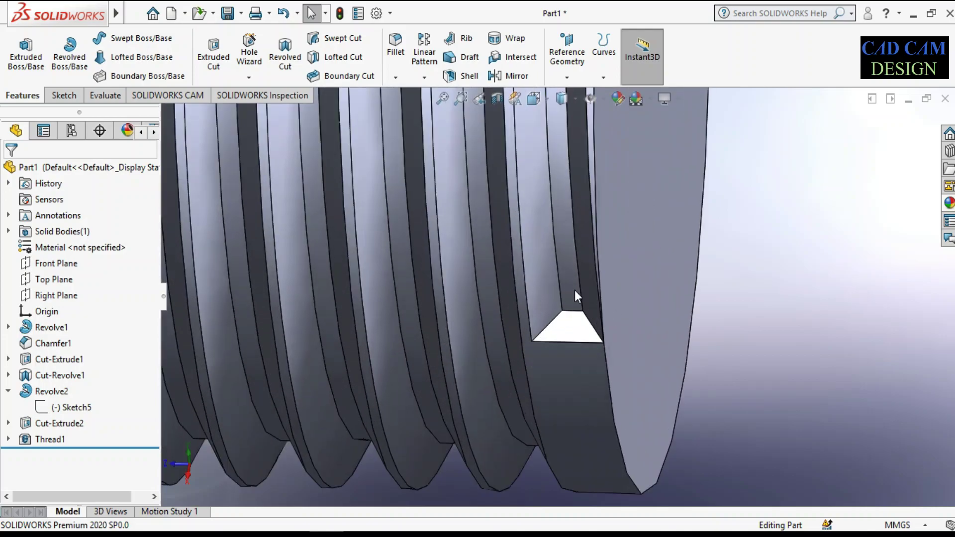
{"action": "mouse_move", "coordinate": [574, 290]}
{"action": "middle_mouse_down"}
{"action": "mouse_move", "coordinate": [563, 327]}
{"action": "mouse_move", "coordinate": [586, 327]}
{"action": "middle_mouse_up"}
{"action": "left_click", "coordinate": [594, 328]}
{"action": "left_click", "coordinate": [50, 439]}
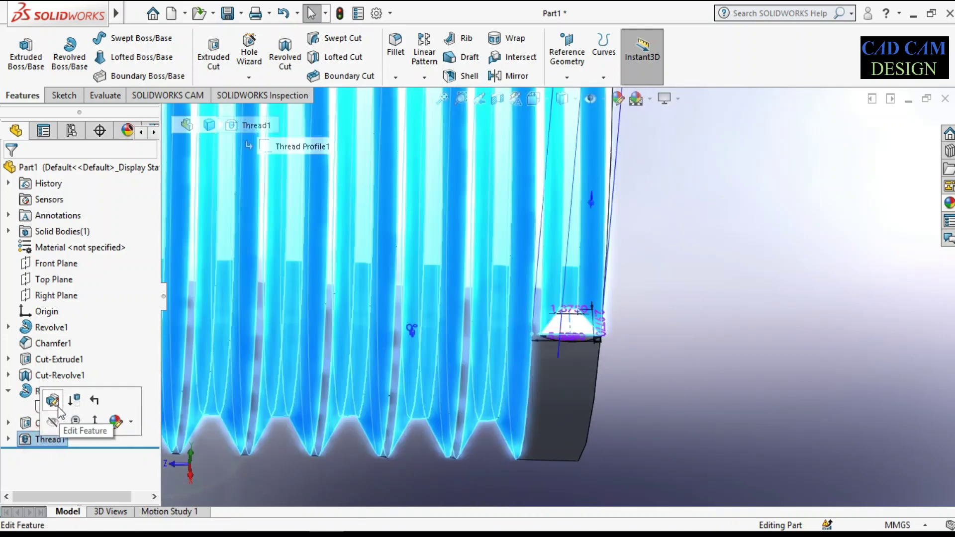
{"action": "left_click", "coordinate": [55, 400]}
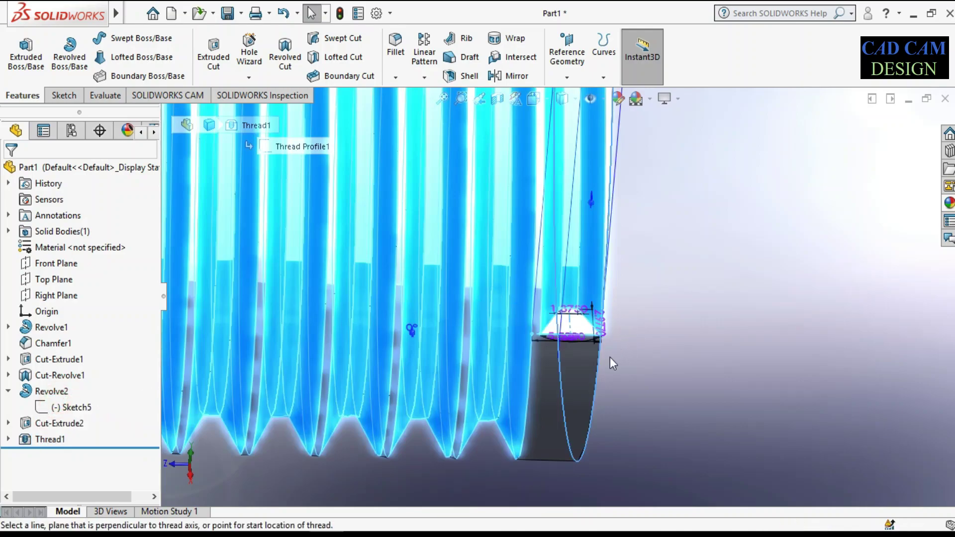
Step: Give Thread1 a reversed 5.00 mm start offset from the shaft end and rebuild
{"action": "scroll", "coordinate": [566, 359], "scroll_direction": "up", "scroll_amount": 4}
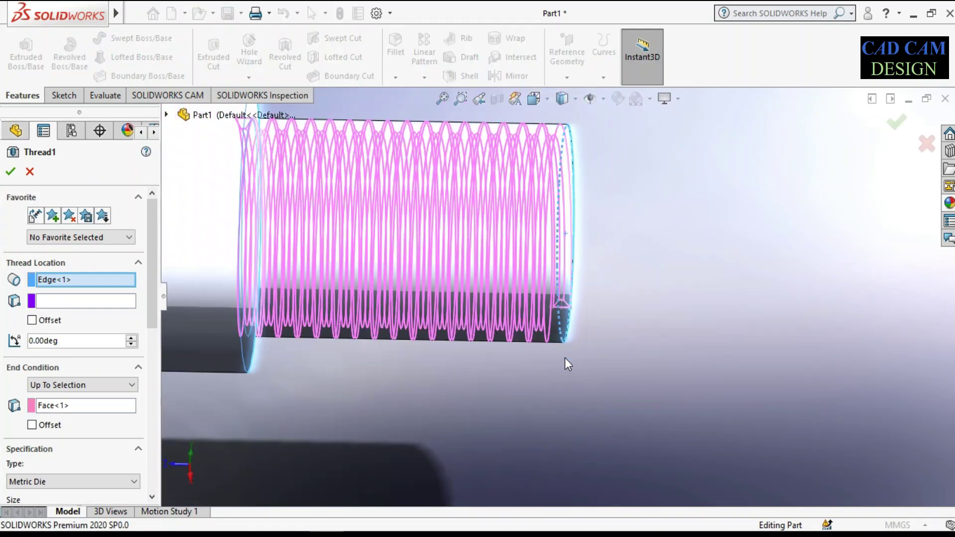
{"action": "mouse_move", "coordinate": [565, 359]}
{"action": "middle_mouse_down"}
{"action": "mouse_move", "coordinate": [554, 243]}
{"action": "mouse_move", "coordinate": [545, 305]}
{"action": "middle_mouse_up"}
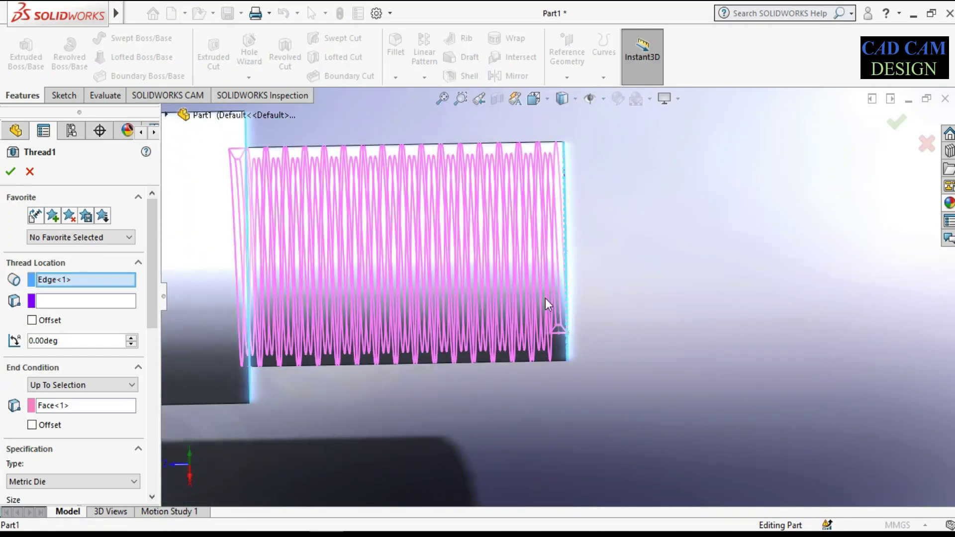
{"action": "scroll", "coordinate": [550, 327], "scroll_direction": "down", "scroll_amount": 3}
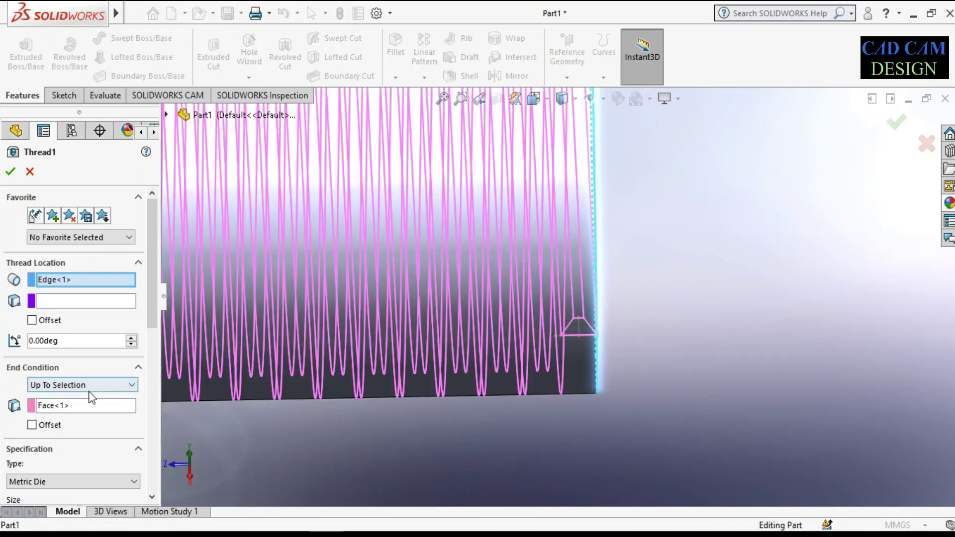
{"action": "left_click", "coordinate": [44, 320]}
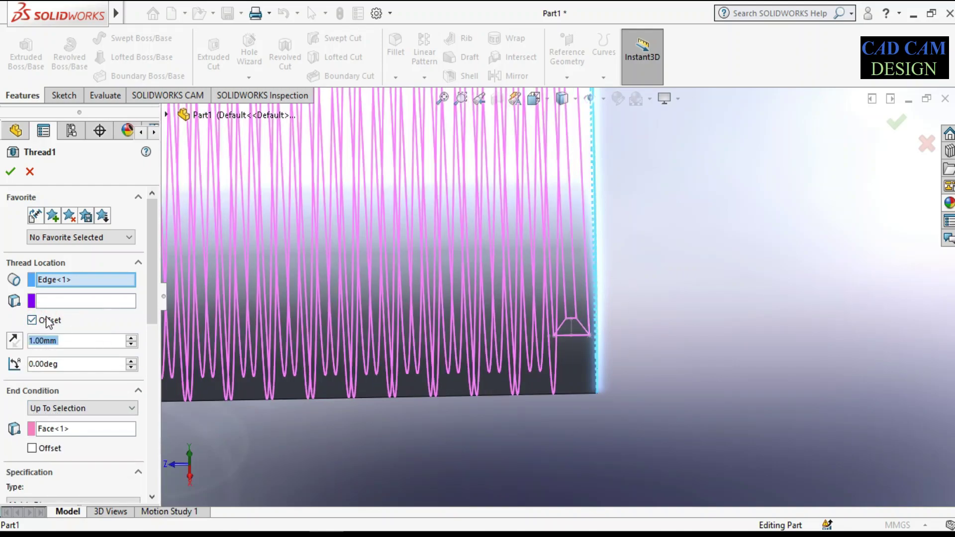
{"action": "left_click", "coordinate": [14, 340]}
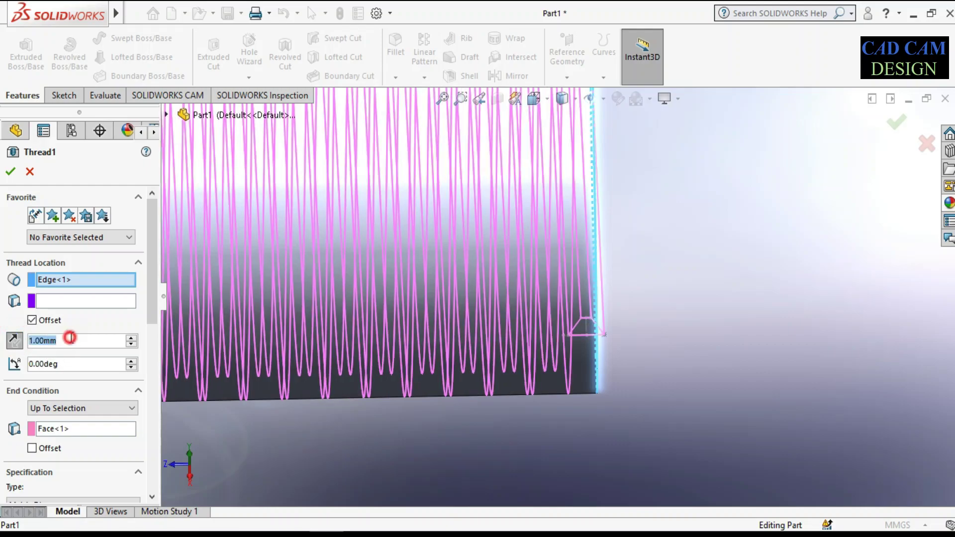
{"action": "type", "text": "5"}
{"action": "key", "text": "Return"}
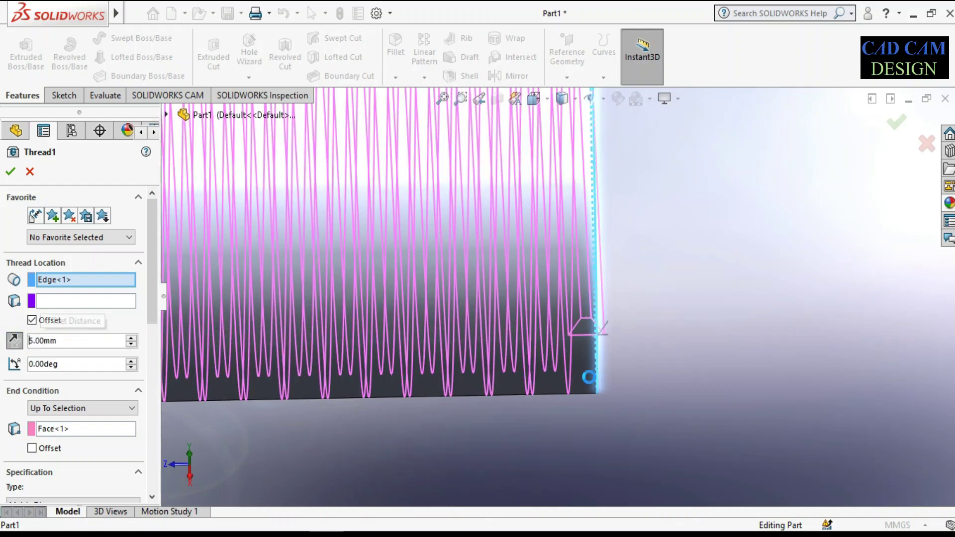
{"action": "left_click", "coordinate": [9, 173]}
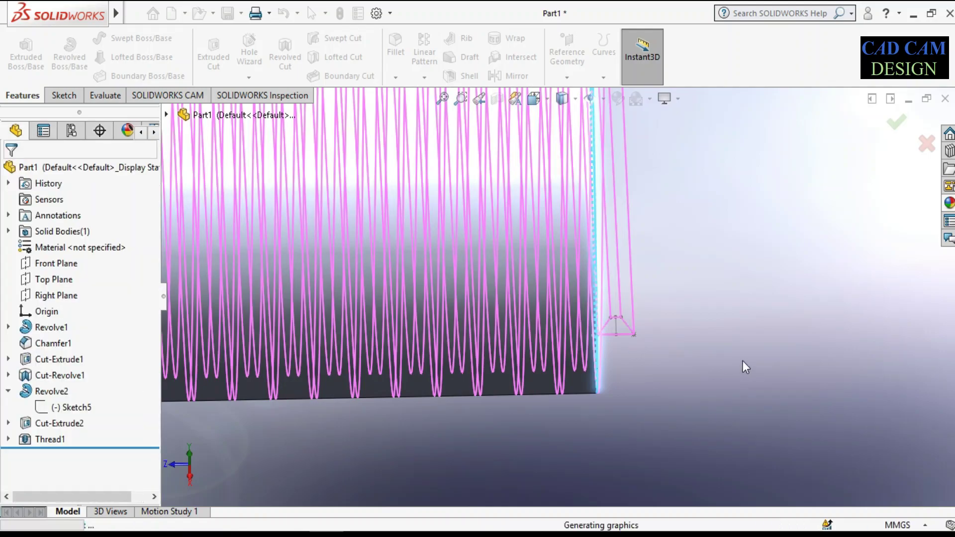
{"action": "scroll", "coordinate": [721, 331], "scroll_direction": "up", "scroll_amount": 5}
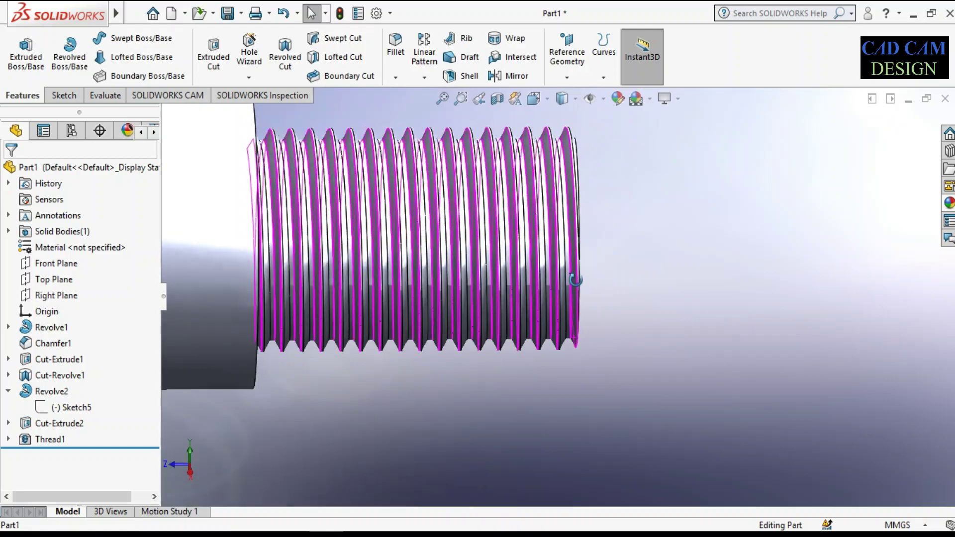
Step: Colour the Thread1 feature with the orange swatch from the Color palette
{"action": "mouse_move", "coordinate": [616, 349]}
{"action": "middle_mouse_down"}
{"action": "mouse_move", "coordinate": [581, 205]}
{"action": "mouse_move", "coordinate": [514, 273]}
{"action": "middle_mouse_up"}
{"action": "scroll", "coordinate": [515, 273], "scroll_direction": "up", "scroll_amount": 2}
{"action": "scroll", "coordinate": [515, 272], "scroll_direction": "up", "scroll_amount": 5}
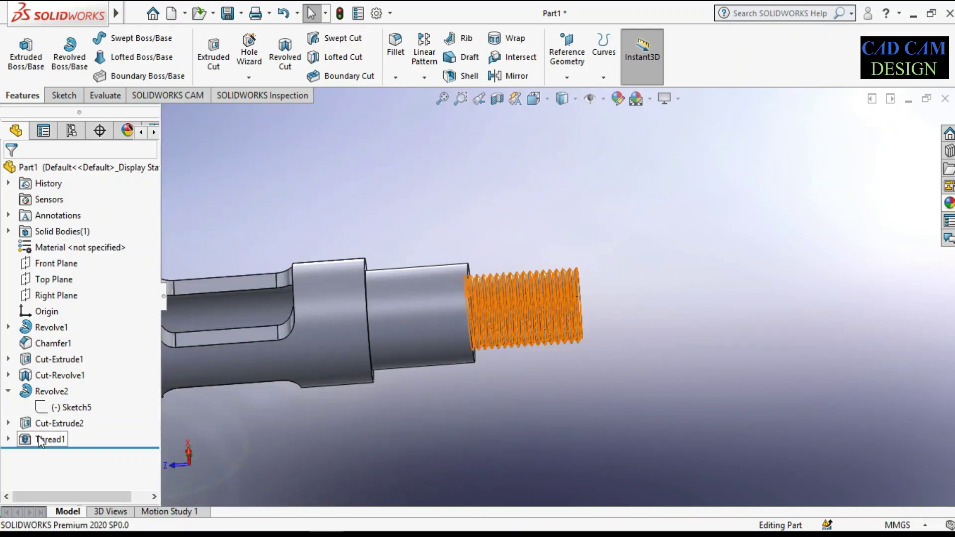
{"action": "left_click", "coordinate": [502, 331]}
{"action": "left_click", "coordinate": [618, 98]}
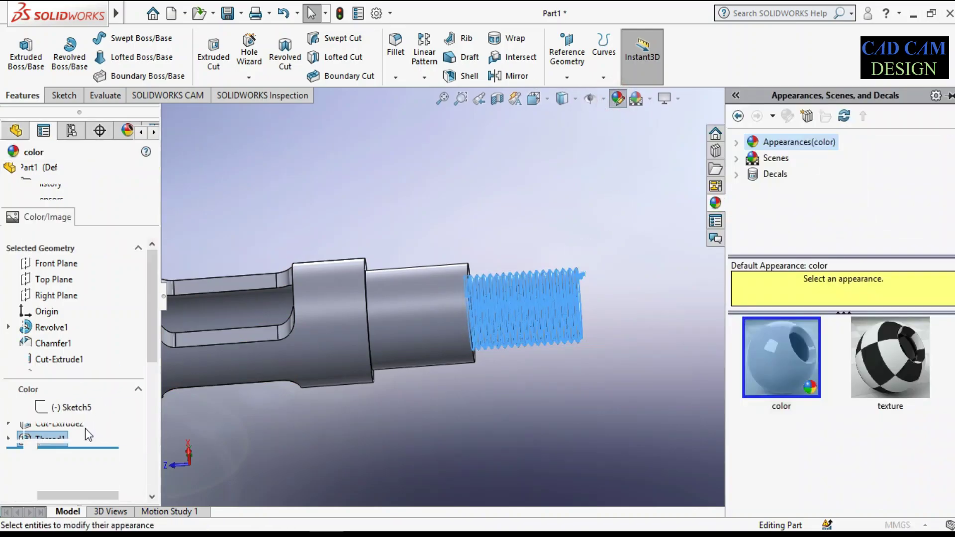
{"action": "left_click", "coordinate": [55, 480]}
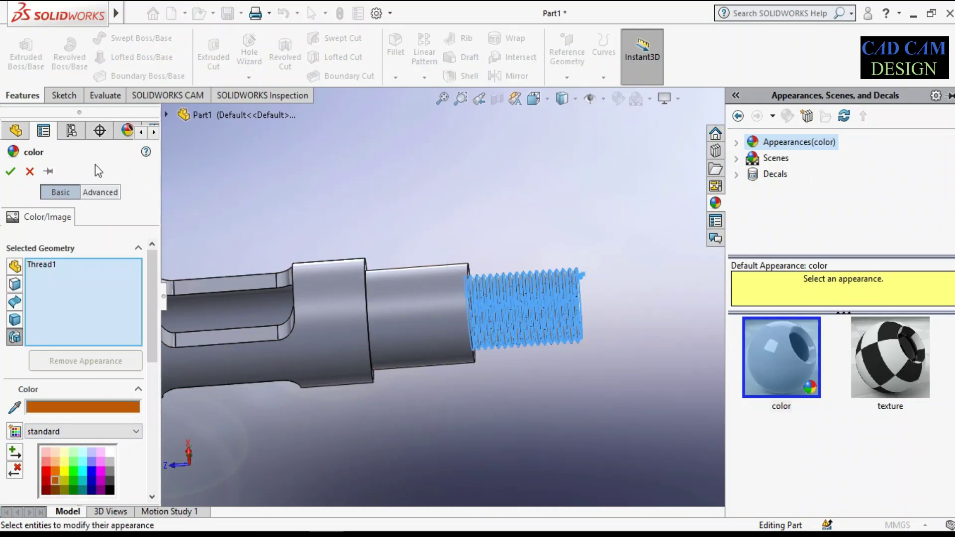
{"action": "left_click", "coordinate": [12, 172]}
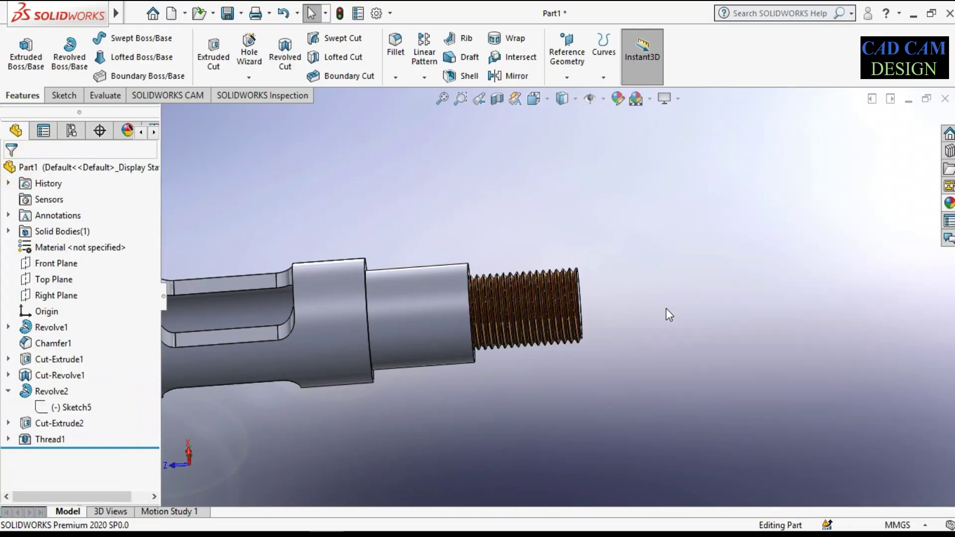
{"action": "scroll", "coordinate": [499, 278], "scroll_direction": "up", "scroll_amount": 3}
{"action": "scroll", "coordinate": [268, 341], "scroll_direction": "down", "scroll_amount": 3}
Step: Browse the appearance library through Painted, Plastic and Metal to the Gold appearances
{"action": "scroll", "coordinate": [806, 257], "scroll_direction": "down", "scroll_amount": 1}
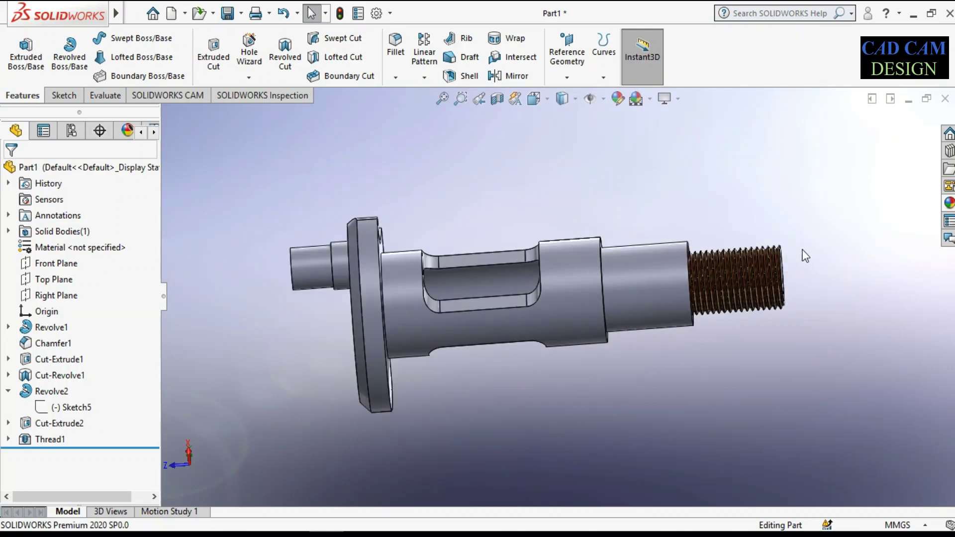
{"action": "left_click", "coordinate": [949, 202]}
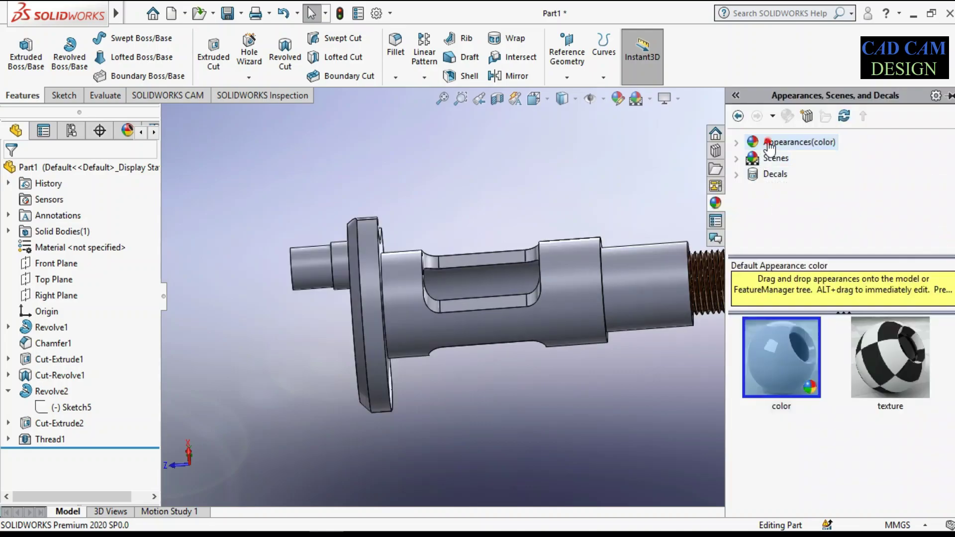
{"action": "left_click", "coordinate": [736, 145]}
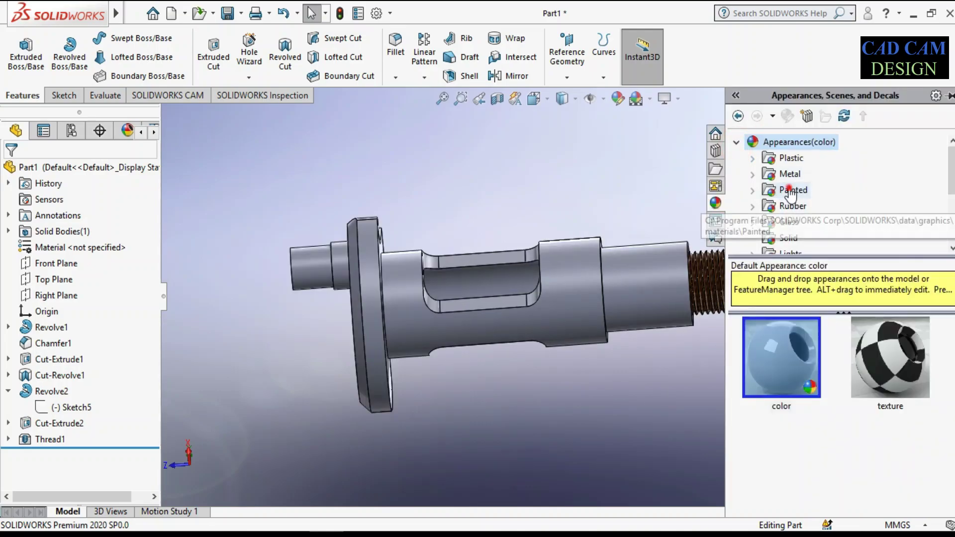
{"action": "left_click", "coordinate": [789, 193]}
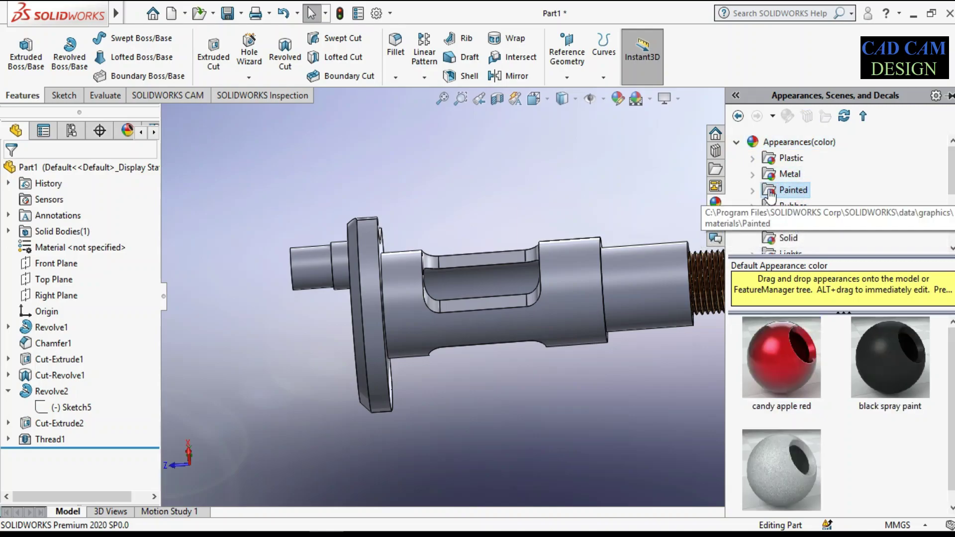
{"action": "left_click", "coordinate": [752, 190]}
{"action": "left_click", "coordinate": [788, 222]}
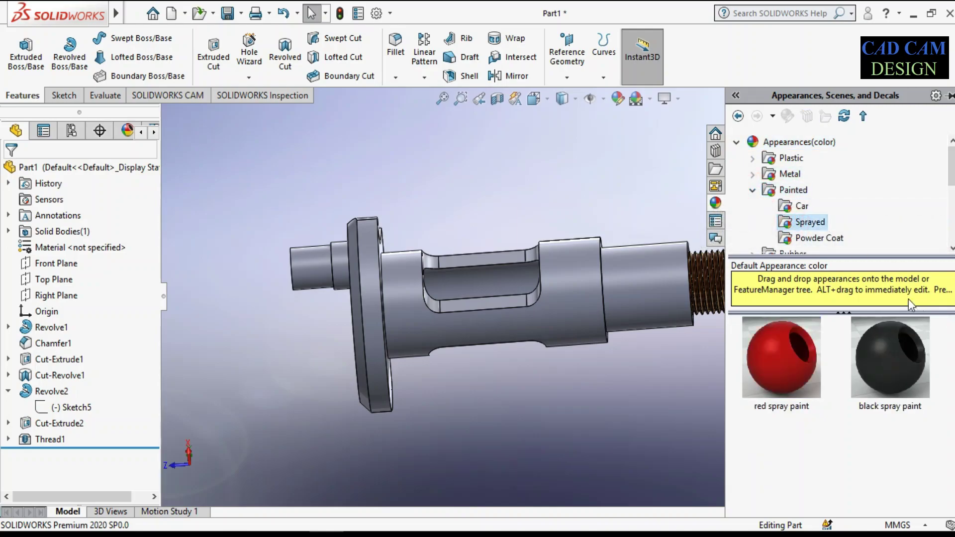
{"action": "left_click", "coordinate": [800, 206]}
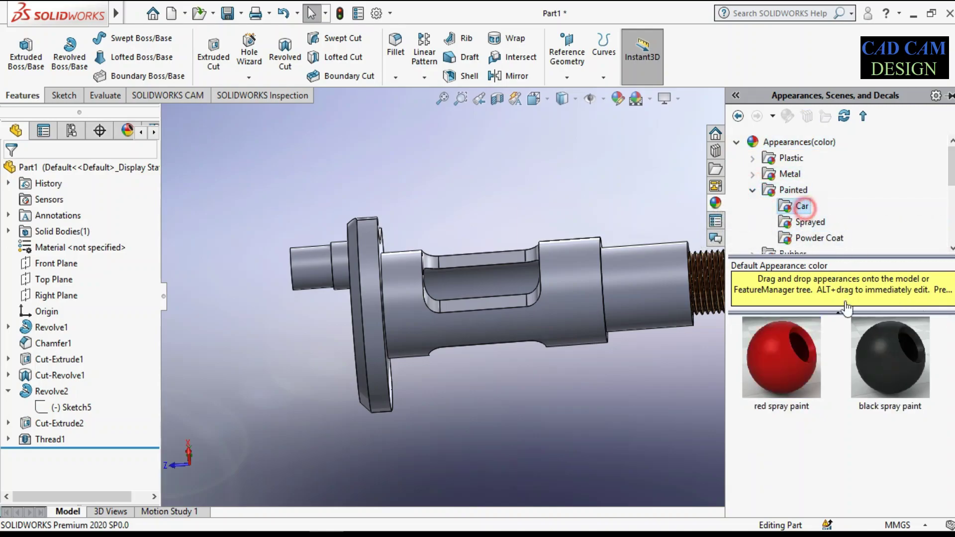
{"action": "left_click", "coordinate": [783, 159]}
{"action": "left_click", "coordinate": [787, 173]}
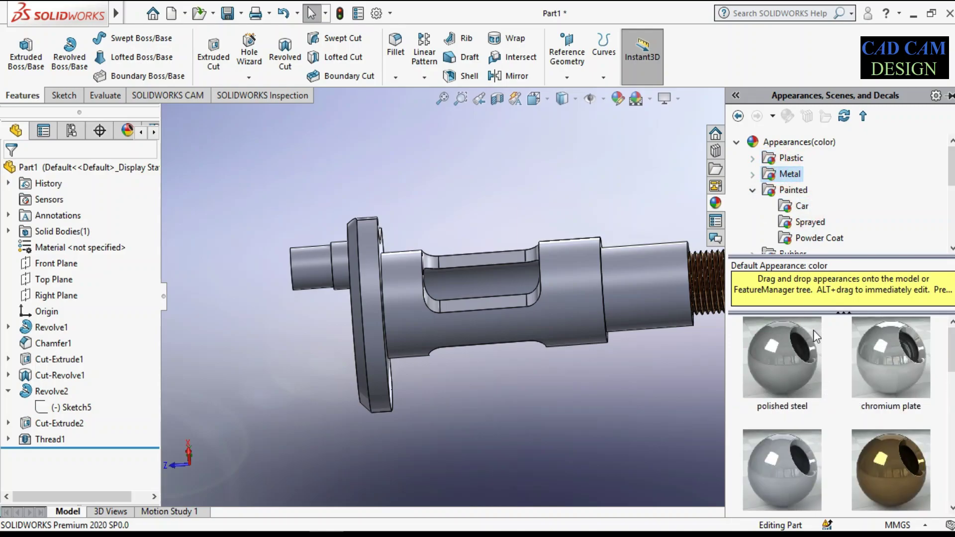
{"action": "double_click", "coordinate": [768, 178]}
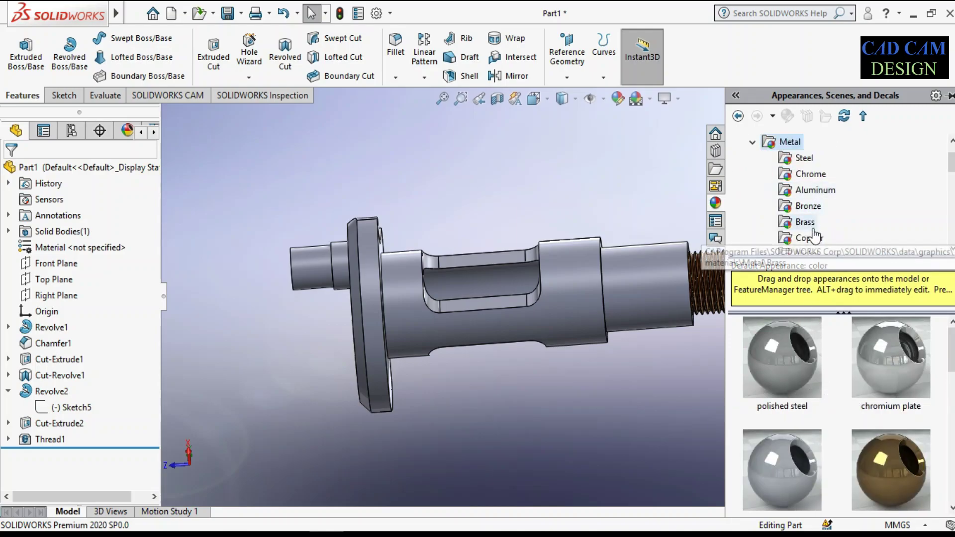
{"action": "scroll", "coordinate": [819, 224], "scroll_direction": "down", "scroll_amount": 2}
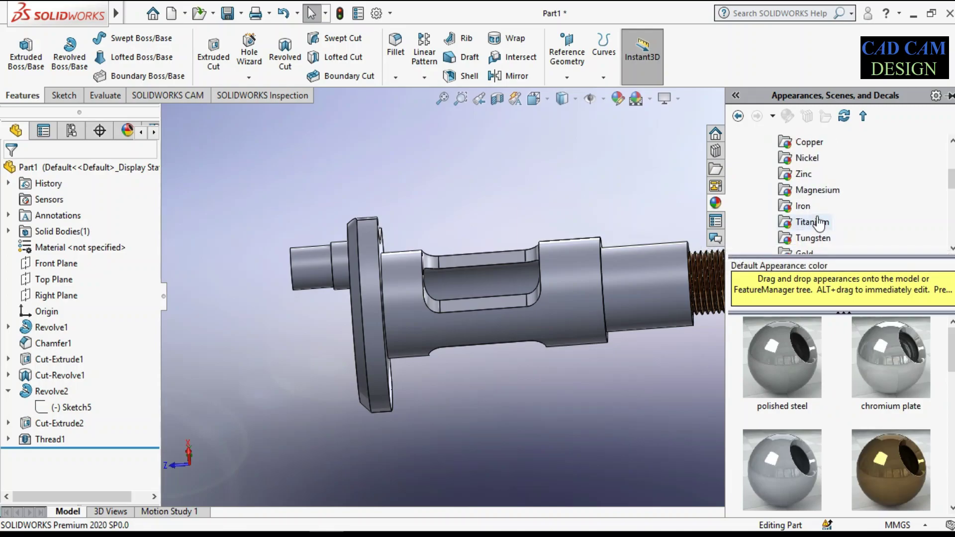
{"action": "left_click", "coordinate": [804, 252]}
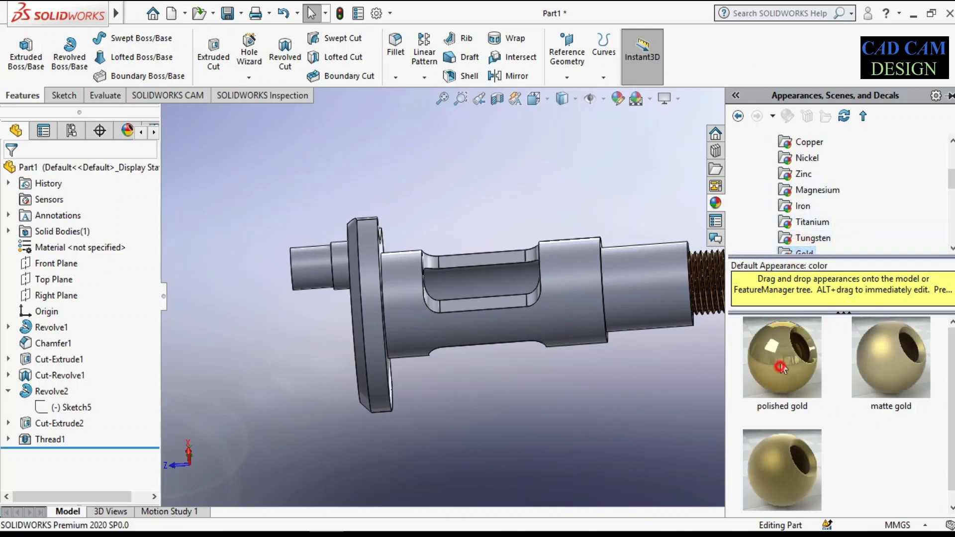
Step: Apply polished gold to the thread feature only and orbit the shaft
{"action": "left_click_drag", "start_coordinate": [781, 368], "coordinate": [716, 279]}
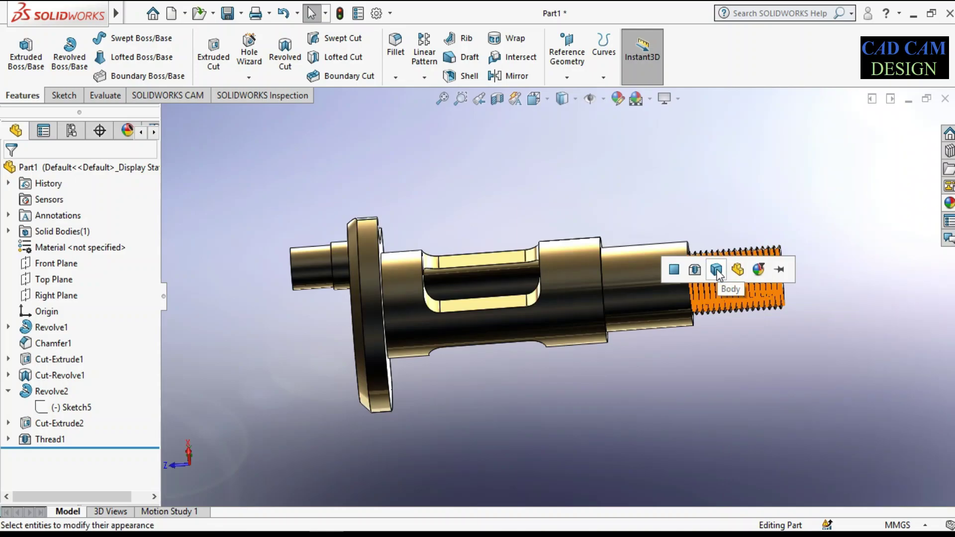
{"action": "left_click", "coordinate": [696, 270]}
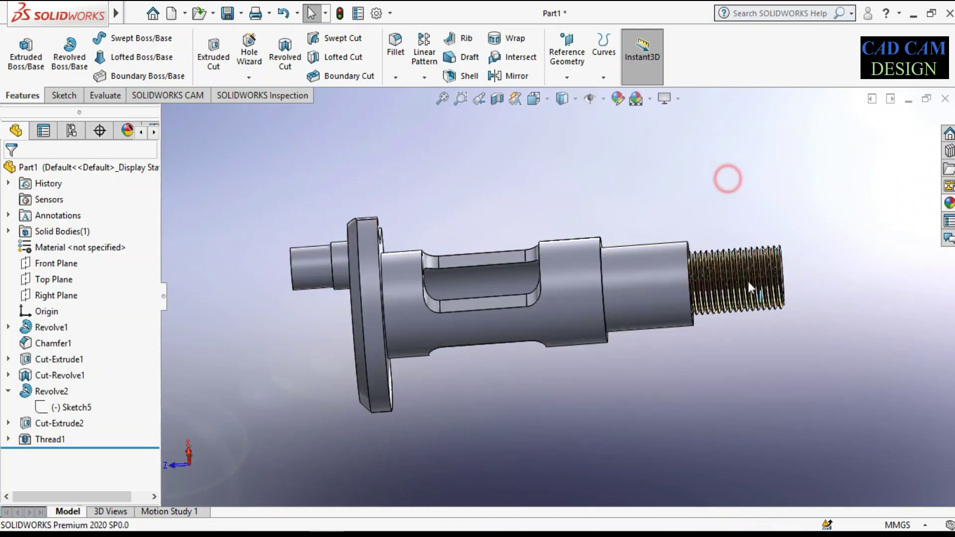
{"action": "scroll", "coordinate": [768, 270], "scroll_direction": "down", "scroll_amount": 5}
{"action": "left_click", "coordinate": [779, 189]}
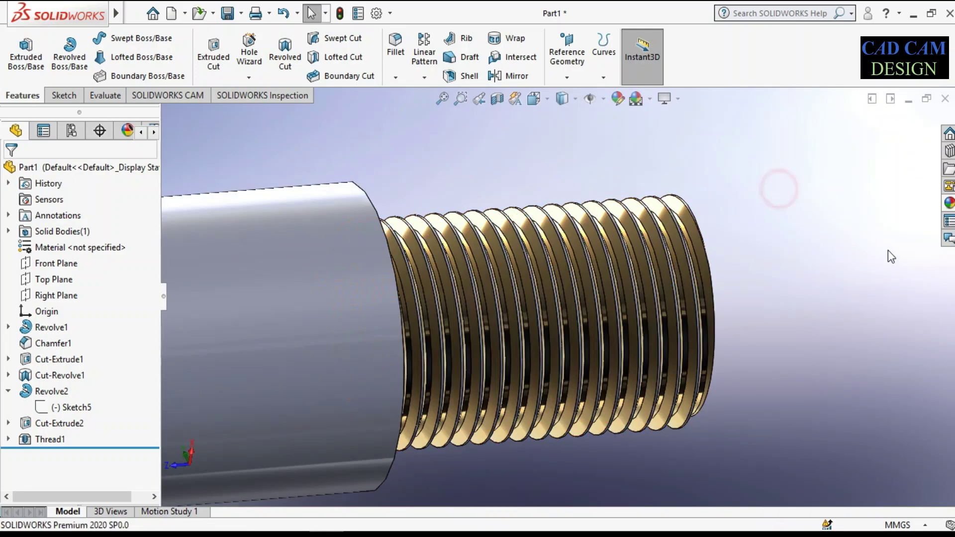
{"action": "scroll", "coordinate": [879, 244], "scroll_direction": "up", "scroll_amount": 3}
{"action": "scroll", "coordinate": [809, 298], "scroll_direction": "up", "scroll_amount": 2}
{"action": "scroll", "coordinate": [810, 298], "scroll_direction": "up", "scroll_amount": 2}
{"action": "mouse_move", "coordinate": [238, 327]}
{"action": "middle_mouse_down"}
{"action": "mouse_move", "coordinate": [616, 380]}
{"action": "mouse_move", "coordinate": [598, 386]}
{"action": "mouse_move", "coordinate": [623, 354]}
{"action": "mouse_move", "coordinate": [609, 371]}
{"action": "middle_mouse_up"}
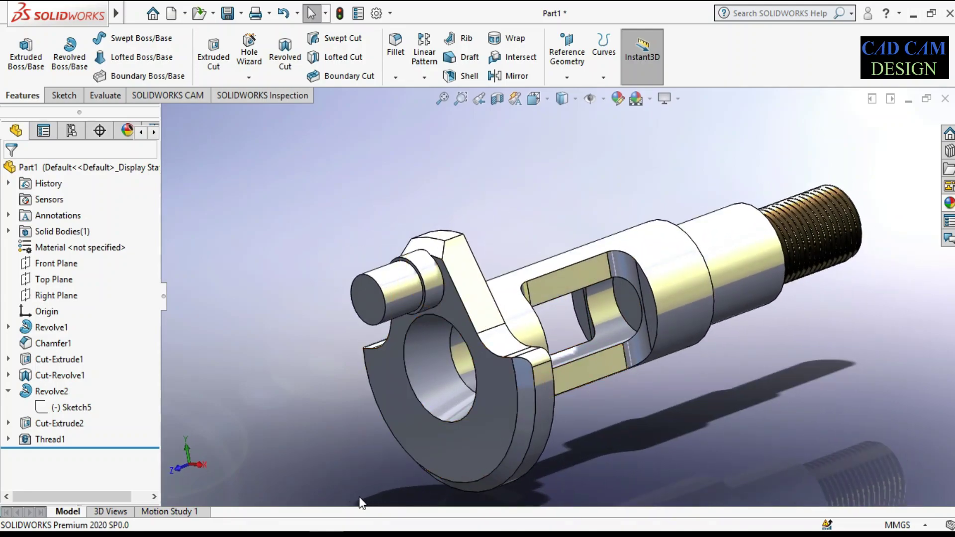
Step: Check the Paint reference image, then minimize it to return to the part
{"action": "key", "text": "alt+Tab"}
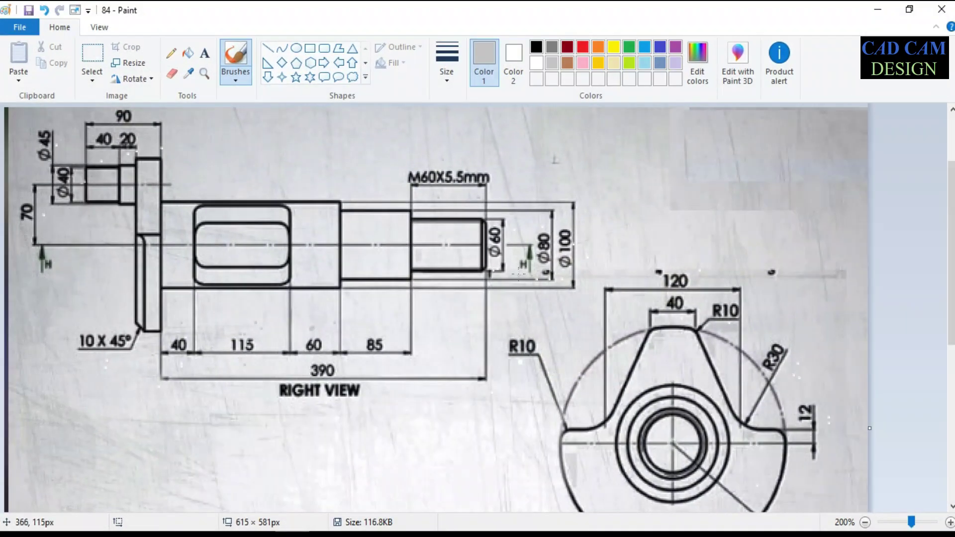
{"action": "scroll", "coordinate": [518, 273], "scroll_direction": "down", "scroll_amount": 5}
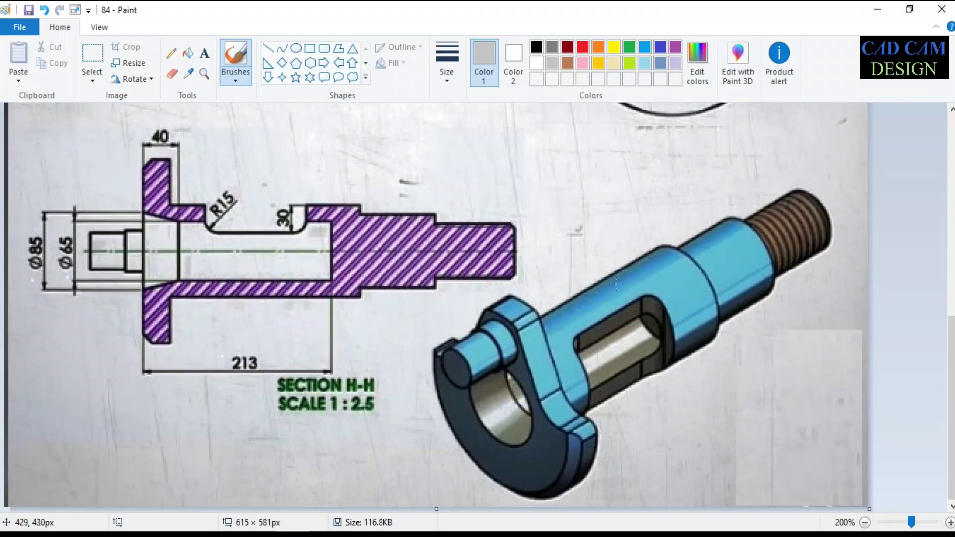
{"action": "left_click", "coordinate": [879, 9]}
Step: Start a cyan 'color' appearance and remove Part1 from the selected geometry
{"action": "left_click", "coordinate": [949, 203]}
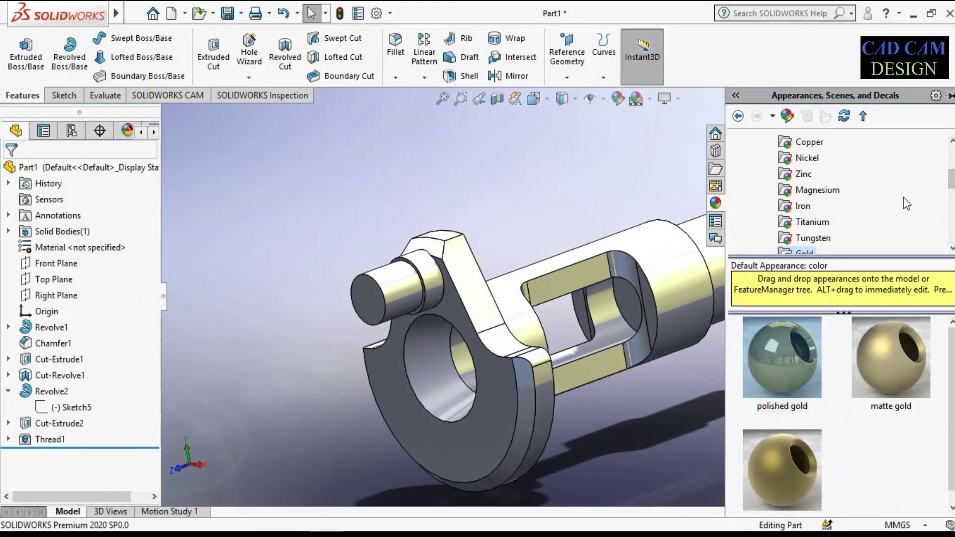
{"action": "left_click", "coordinate": [566, 154]}
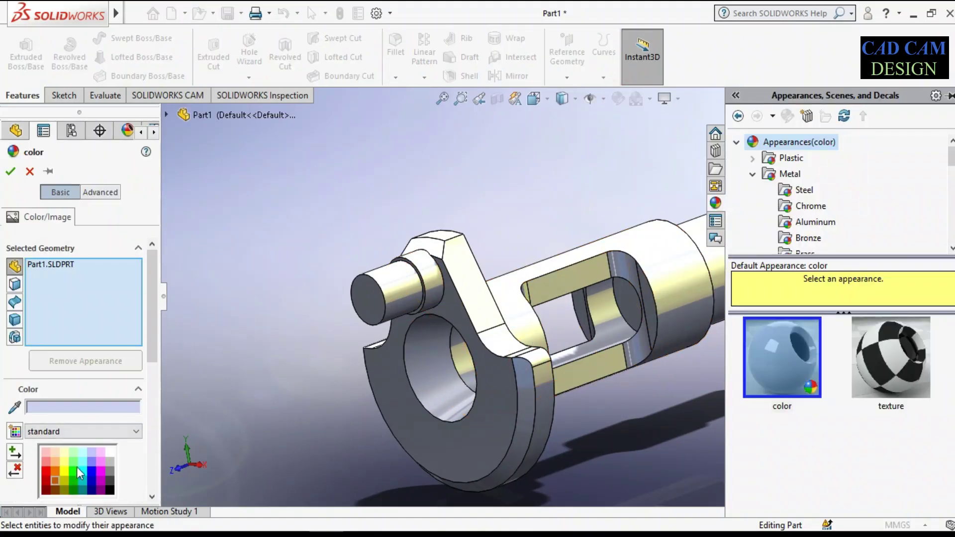
{"action": "left_click", "coordinate": [83, 476]}
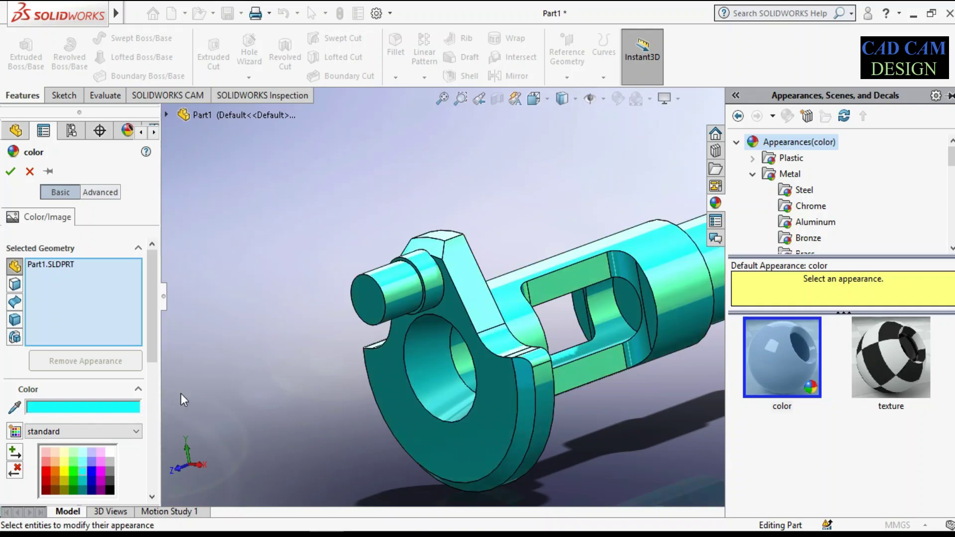
{"action": "left_click", "coordinate": [311, 207]}
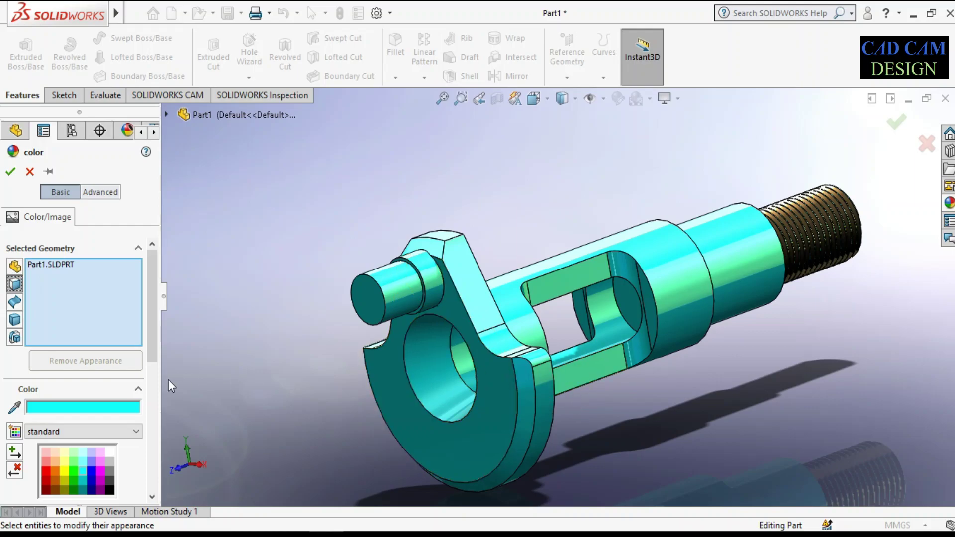
{"action": "right_click", "coordinate": [46, 262]}
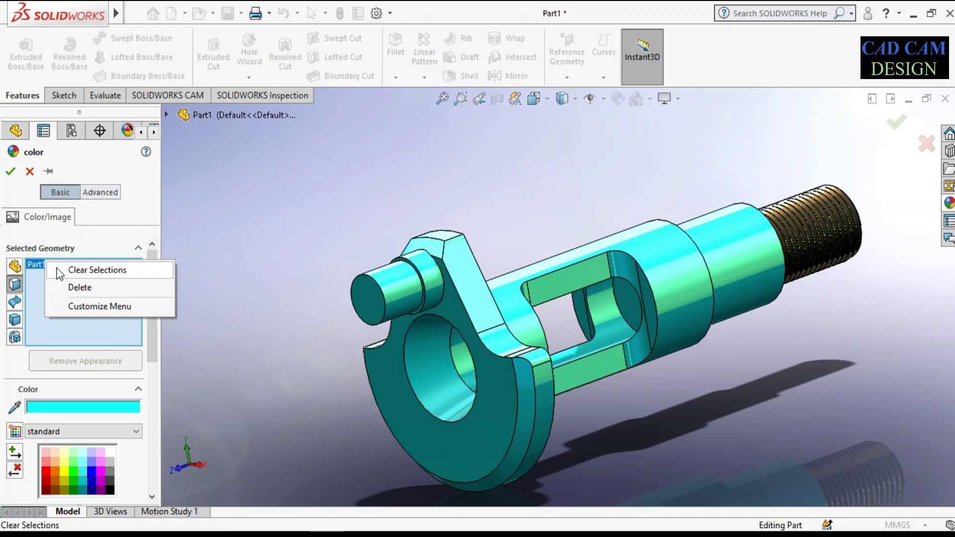
{"action": "left_click", "coordinate": [73, 289]}
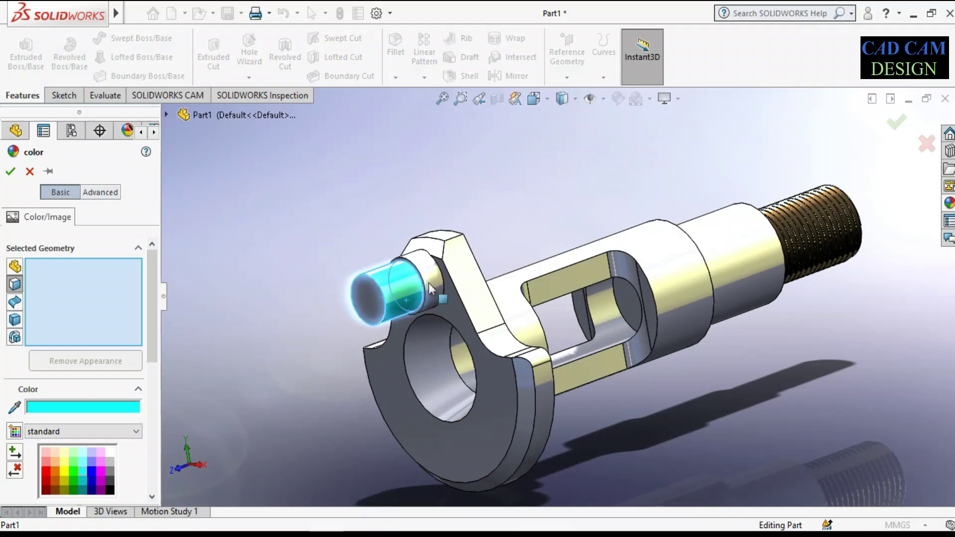
Step: Select the pin's end, cylinder and groove faces plus side, hook and body faces for cyan
{"action": "left_click", "coordinate": [429, 282]}
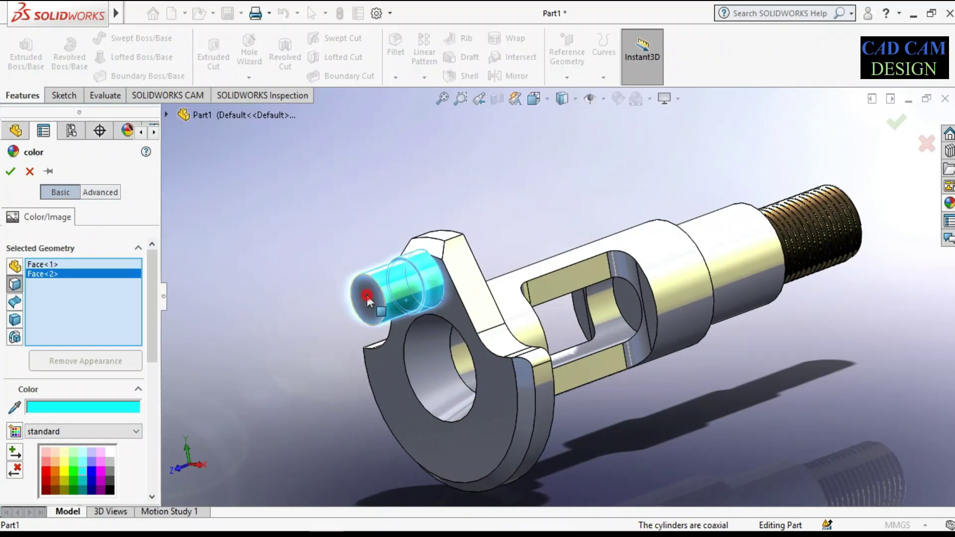
{"action": "left_click", "coordinate": [366, 294]}
{"action": "scroll", "coordinate": [438, 271], "scroll_direction": "down", "scroll_amount": 3}
{"action": "scroll", "coordinate": [465, 278], "scroll_direction": "down", "scroll_amount": 3}
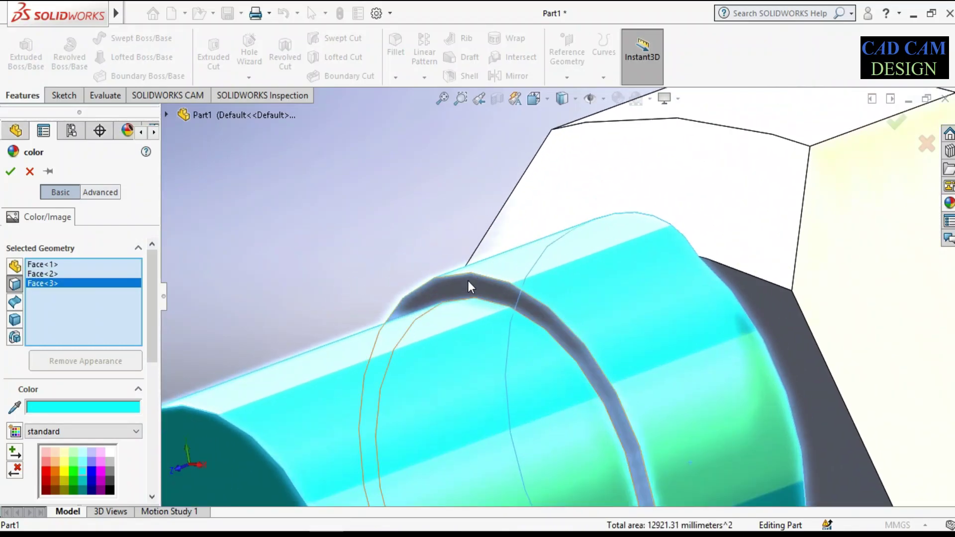
{"action": "left_click", "coordinate": [467, 281]}
{"action": "left_click", "coordinate": [794, 332]}
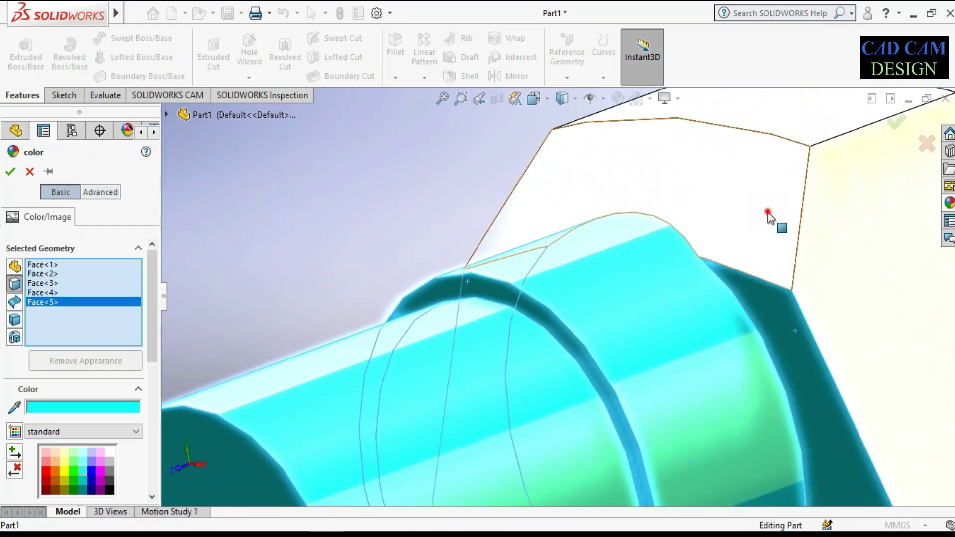
{"action": "left_click", "coordinate": [767, 211]}
{"action": "scroll", "coordinate": [398, 264], "scroll_direction": "up", "scroll_amount": 5}
{"action": "scroll", "coordinate": [583, 347], "scroll_direction": "up", "scroll_amount": 2}
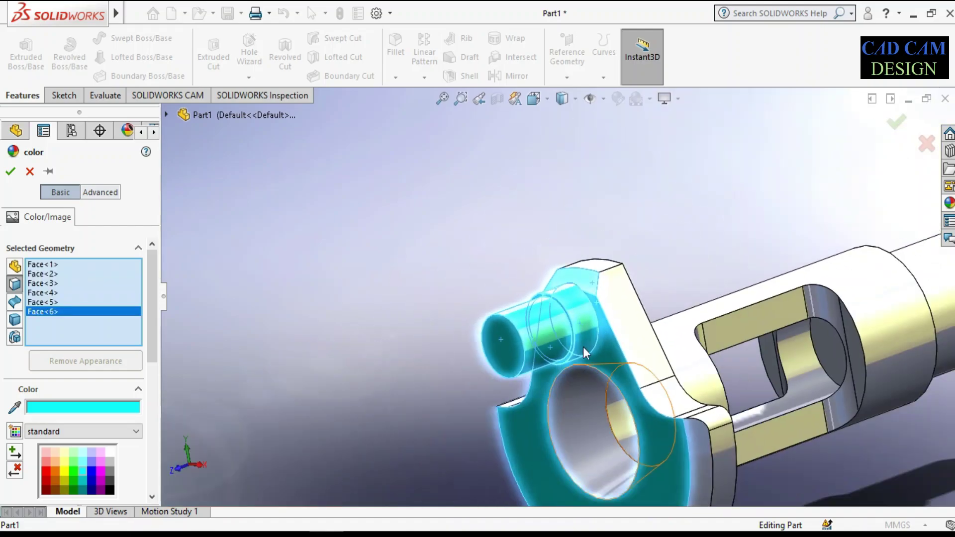
{"action": "scroll", "coordinate": [728, 425], "scroll_direction": "up", "scroll_amount": 2}
{"action": "scroll", "coordinate": [666, 392], "scroll_direction": "down", "scroll_amount": 2}
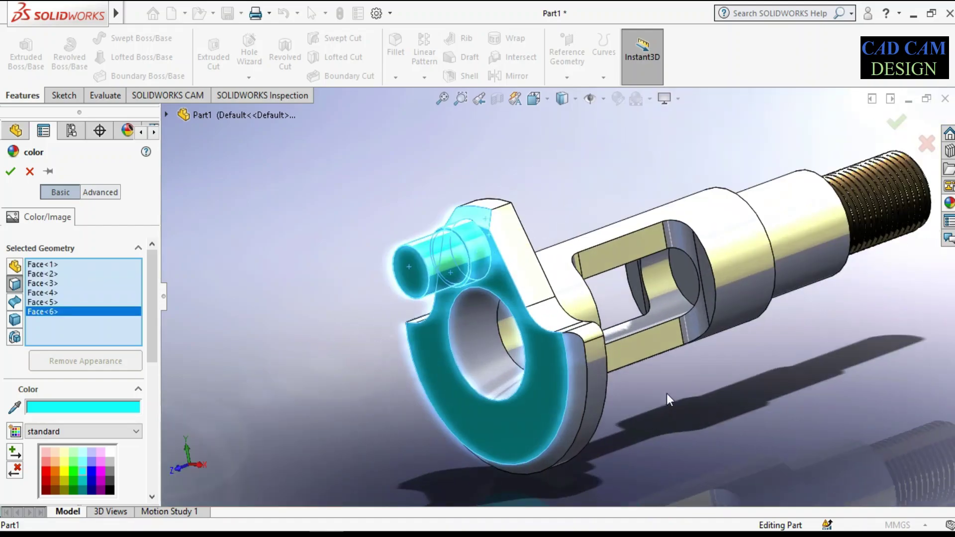
{"action": "left_click", "coordinate": [588, 371]}
{"action": "left_click", "coordinate": [572, 306]}
{"action": "left_click", "coordinate": [545, 292]}
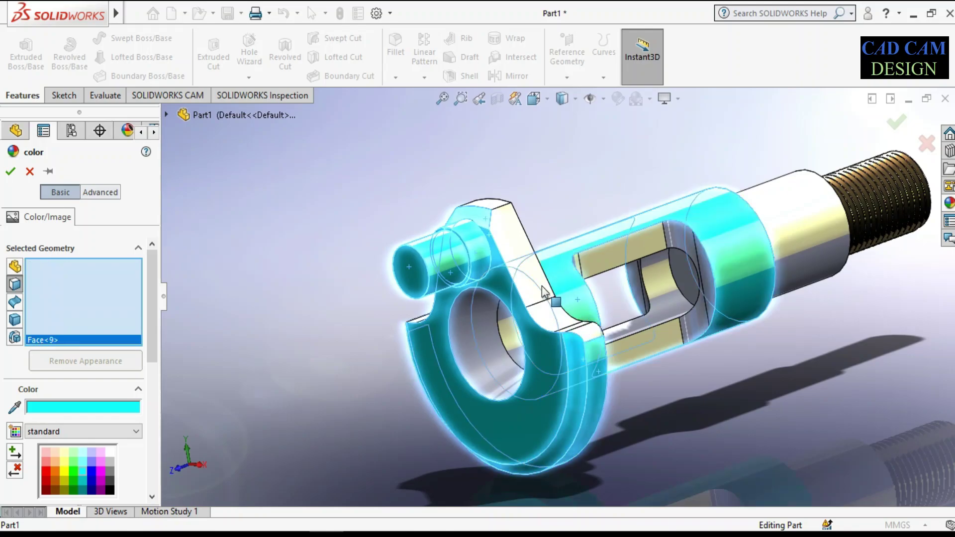
{"action": "left_click", "coordinate": [776, 244]}
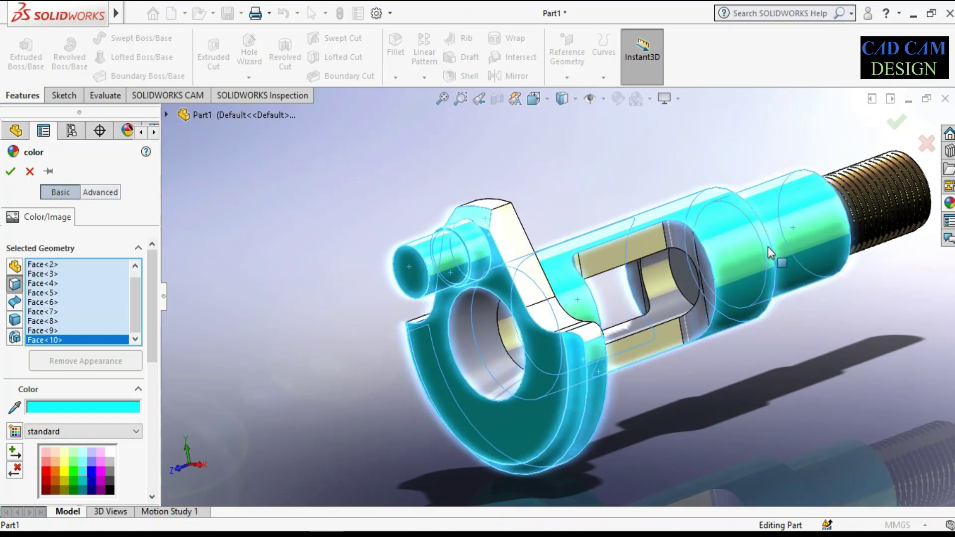
Step: Add the shaft collar face and several more hook faces to the cyan selection
{"action": "middle_click_drag", "start_coordinate": [768, 246], "coordinate": [716, 214]}
{"action": "scroll", "coordinate": [714, 213], "scroll_direction": "down", "scroll_amount": 3}
{"action": "left_click", "coordinate": [664, 221]}
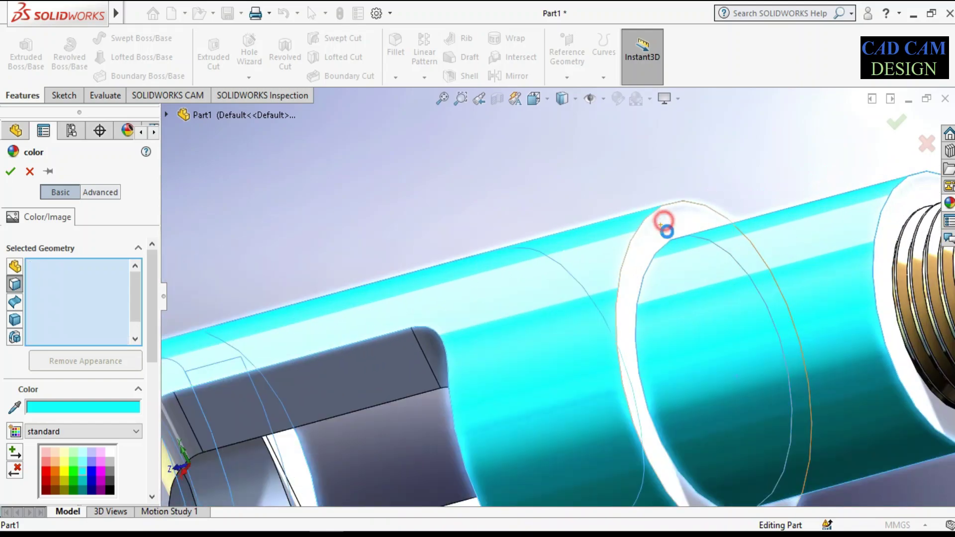
{"action": "scroll", "coordinate": [798, 303], "scroll_direction": "up", "scroll_amount": 5}
{"action": "middle_click_drag", "start_coordinate": [798, 300], "coordinate": [520, 324]}
{"action": "scroll", "coordinate": [520, 324], "scroll_direction": "down", "scroll_amount": 5}
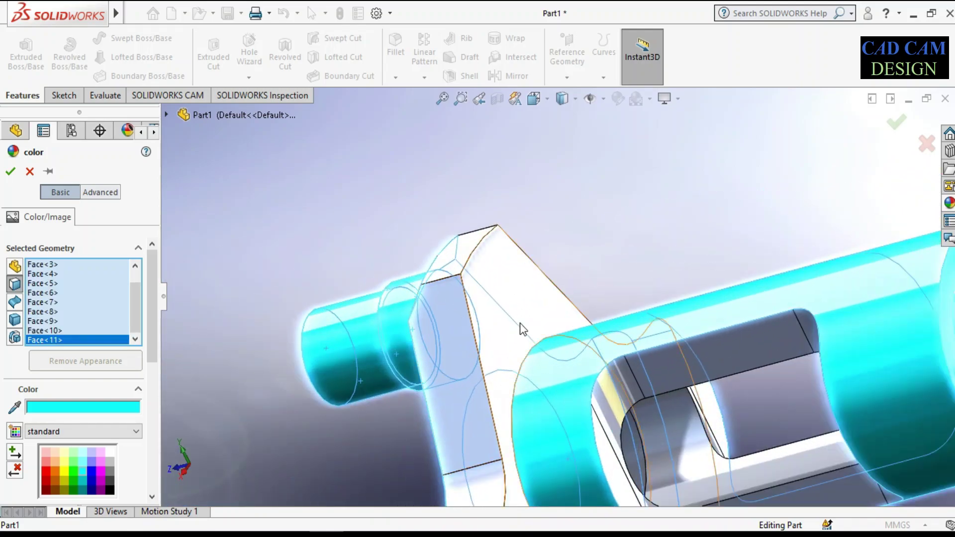
{"action": "left_click", "coordinate": [531, 252]}
{"action": "left_click", "coordinate": [453, 254]}
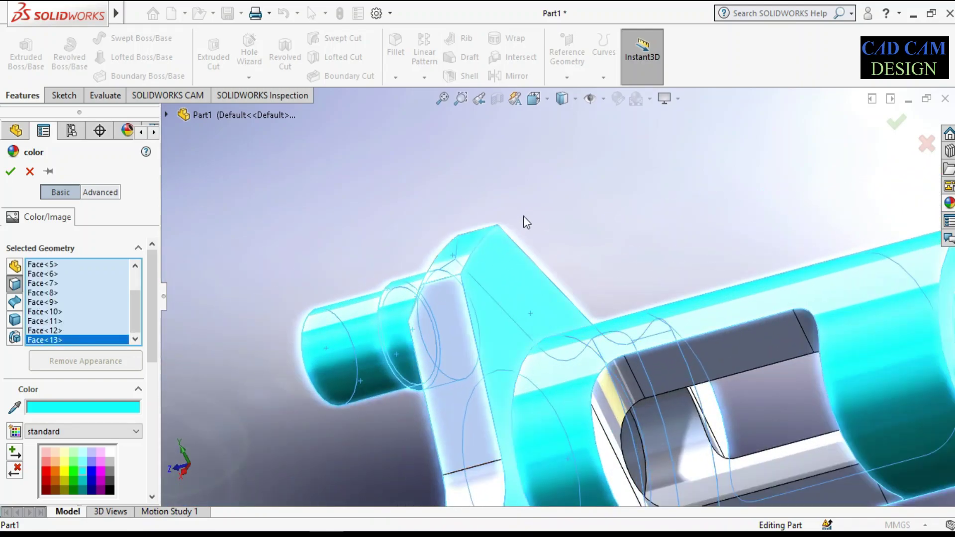
{"action": "scroll", "coordinate": [524, 229], "scroll_direction": "up", "scroll_amount": 3}
{"action": "scroll", "coordinate": [509, 396], "scroll_direction": "up", "scroll_amount": 3}
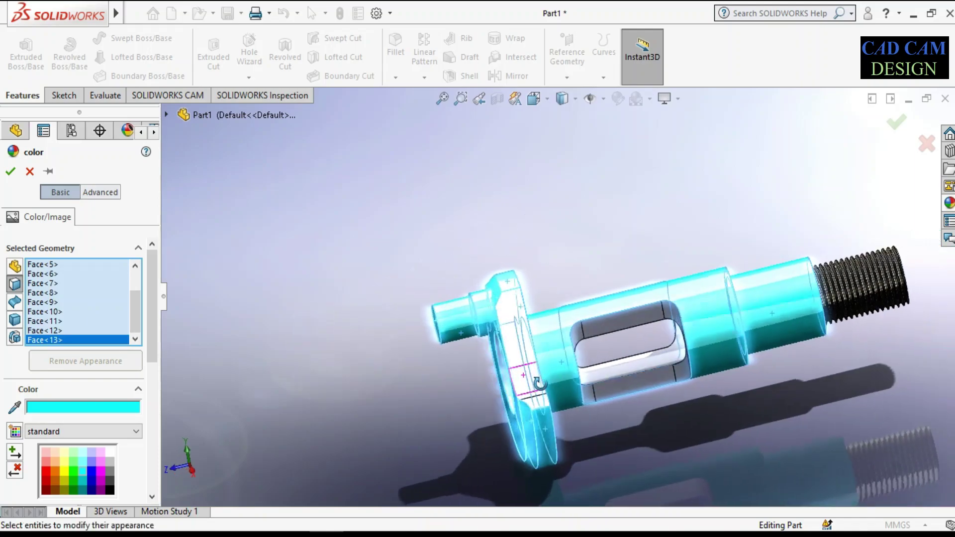
{"action": "left_click", "coordinate": [521, 318]}
{"action": "scroll", "coordinate": [540, 390], "scroll_direction": "down", "scroll_amount": 3}
{"action": "scroll", "coordinate": [542, 396], "scroll_direction": "down", "scroll_amount": 3}
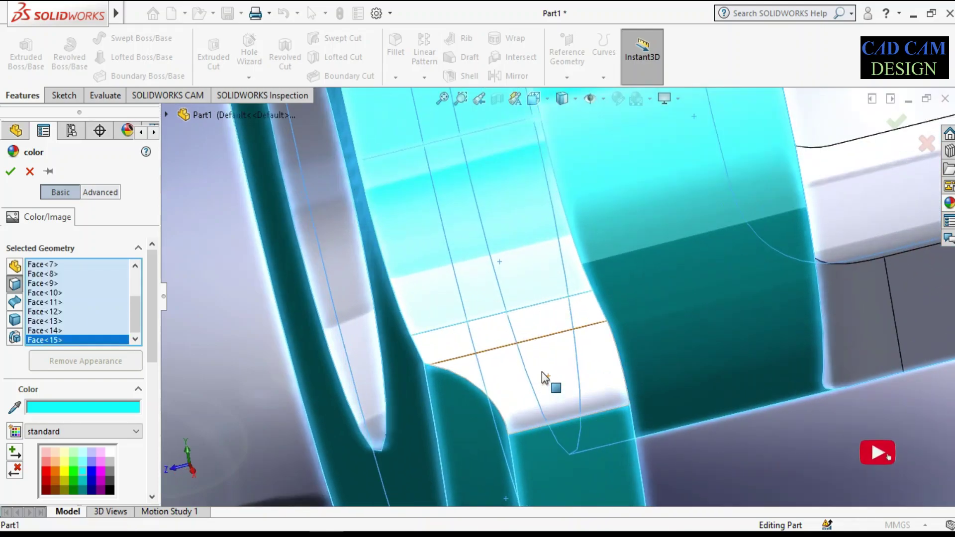
{"action": "scroll", "coordinate": [542, 372], "scroll_direction": "down", "scroll_amount": 3}
{"action": "left_click", "coordinate": [541, 377]}
{"action": "scroll", "coordinate": [544, 348], "scroll_direction": "up", "scroll_amount": 3}
{"action": "left_click", "coordinate": [550, 320]}
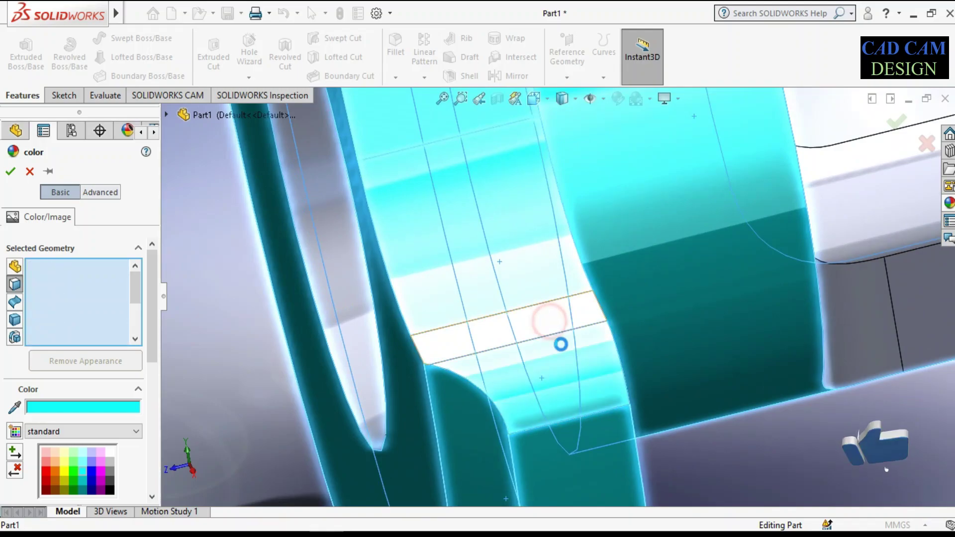
{"action": "scroll", "coordinate": [563, 347], "scroll_direction": "up", "scroll_amount": 3}
Step: Add the hidden hook fillet, narrow strip and large faces, then confirm the cyan appearance
{"action": "mouse_move", "coordinate": [536, 315]}
{"action": "middle_mouse_down"}
{"action": "mouse_move", "coordinate": [631, 315]}
{"action": "mouse_move", "coordinate": [389, 279]}
{"action": "middle_mouse_up"}
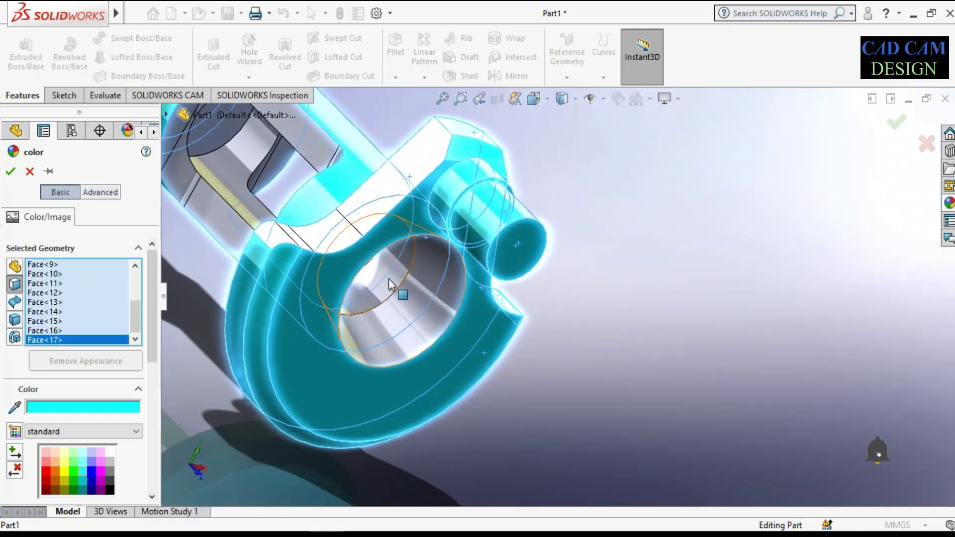
{"action": "scroll", "coordinate": [275, 237], "scroll_direction": "down", "scroll_amount": 5}
{"action": "left_click", "coordinate": [364, 273]}
{"action": "left_click", "coordinate": [396, 261]}
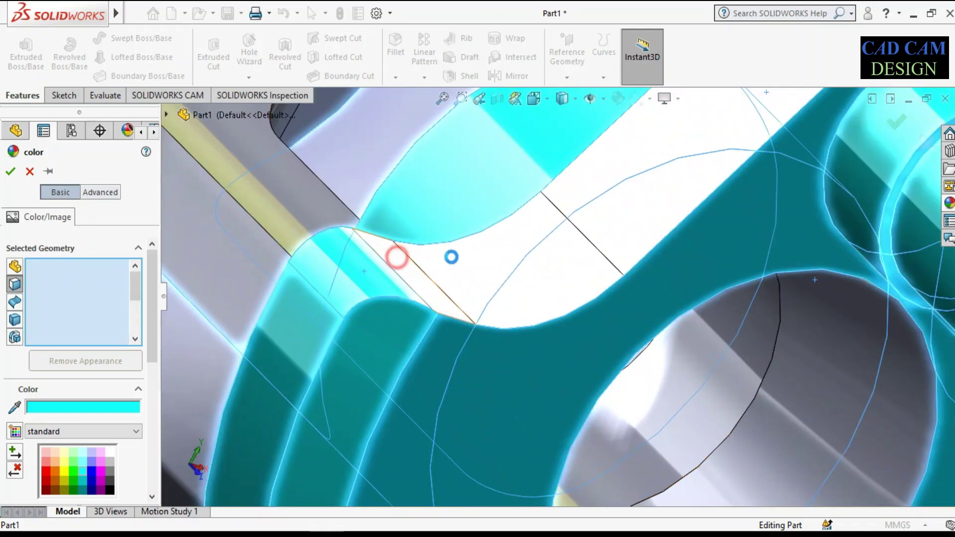
{"action": "left_click", "coordinate": [527, 262]}
{"action": "left_click", "coordinate": [625, 228]}
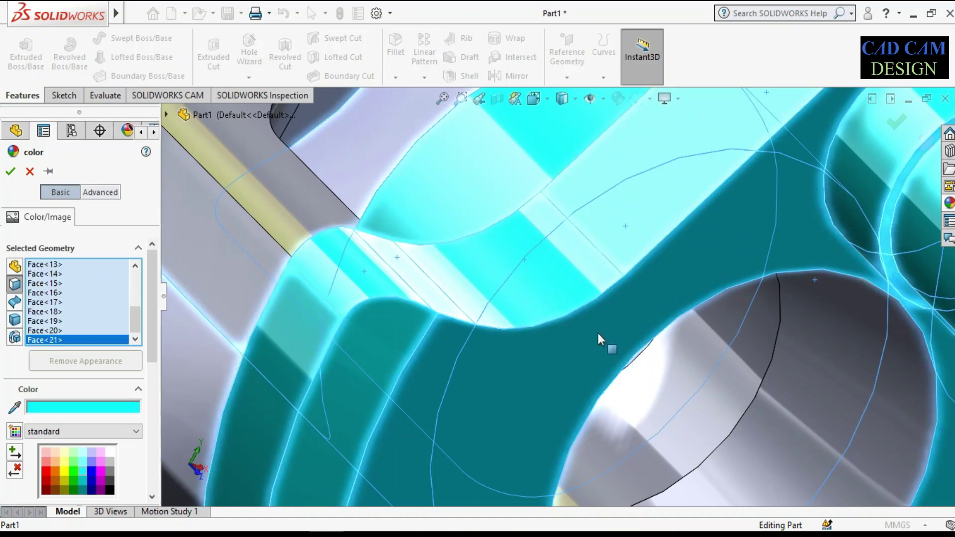
{"action": "scroll", "coordinate": [611, 328], "scroll_direction": "up", "scroll_amount": 3}
{"action": "scroll", "coordinate": [642, 298], "scroll_direction": "up", "scroll_amount": 1}
{"action": "middle_click_drag", "start_coordinate": [644, 294], "coordinate": [348, 224]}
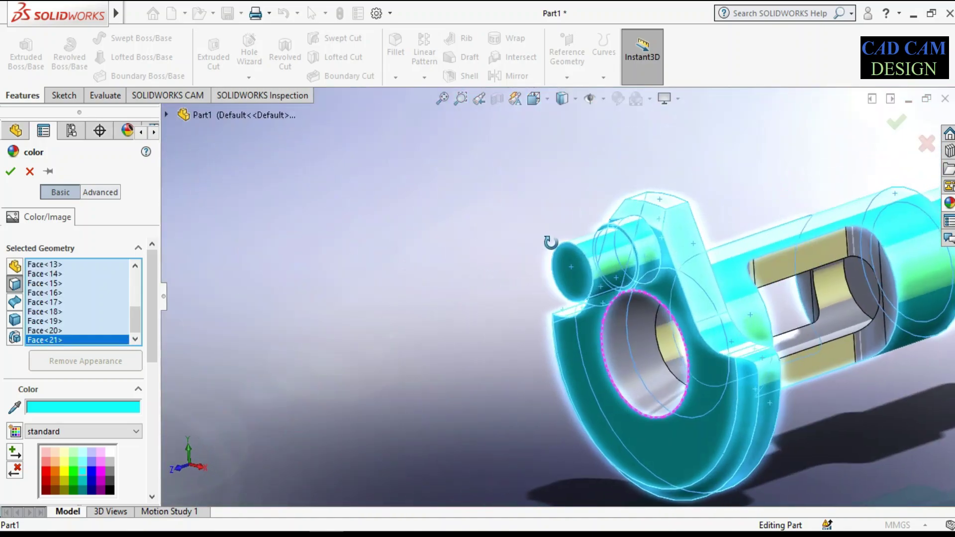
{"action": "left_click", "coordinate": [10, 171]}
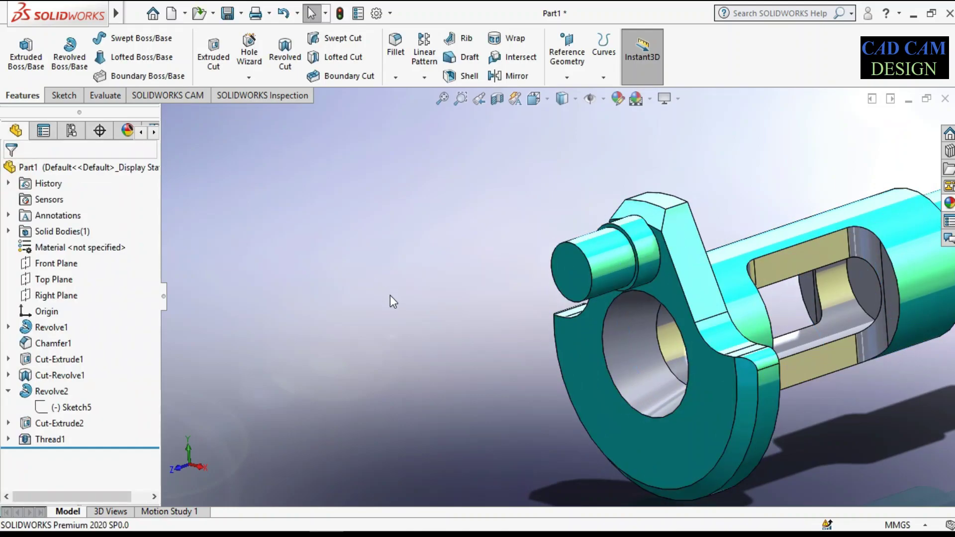
Step: Apply red car paint to the whole bore feature
{"action": "scroll", "coordinate": [418, 306], "scroll_direction": "up", "scroll_amount": 3}
{"action": "scroll", "coordinate": [823, 246], "scroll_direction": "down", "scroll_amount": 3}
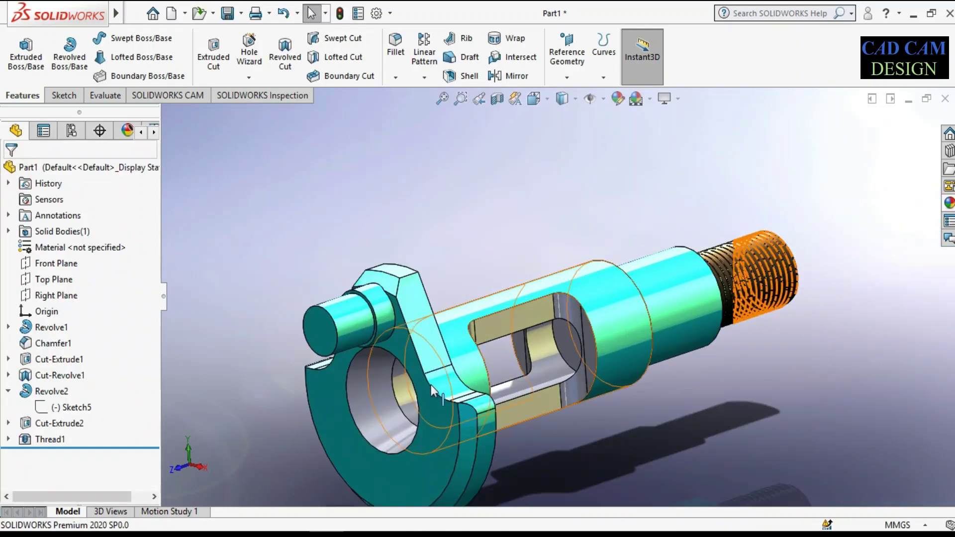
{"action": "left_click", "coordinate": [948, 203]}
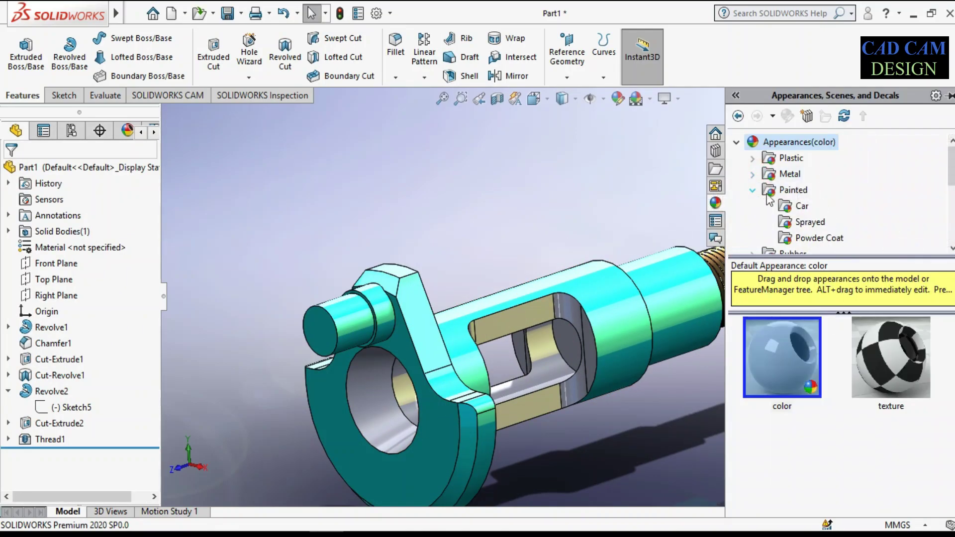
{"action": "left_click", "coordinate": [799, 209]}
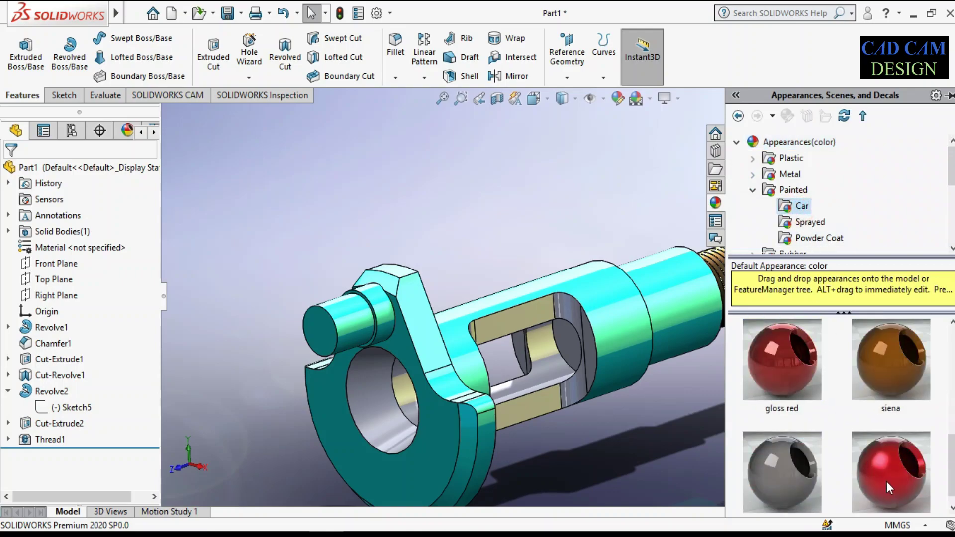
{"action": "left_click_drag", "start_coordinate": [887, 482], "coordinate": [448, 383]}
{"action": "left_click", "coordinate": [381, 403]}
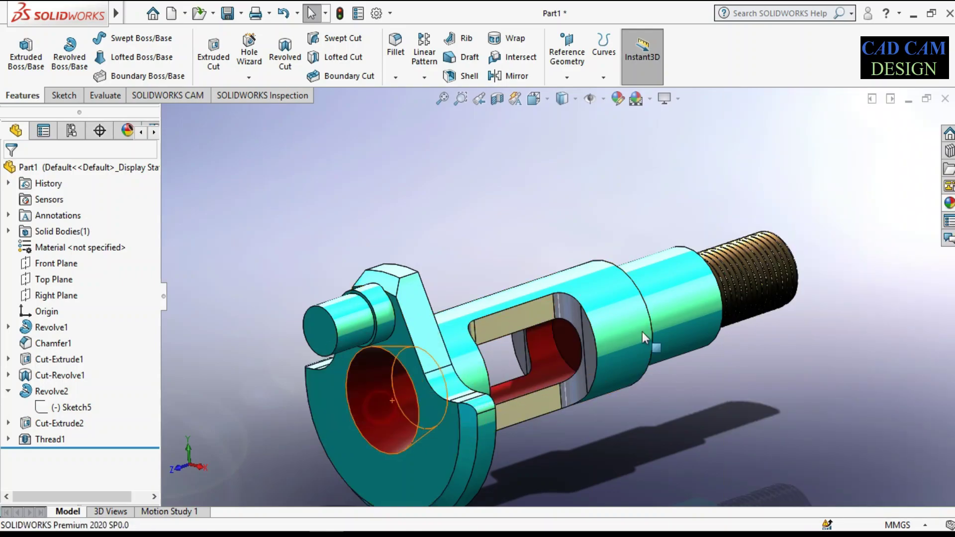
{"action": "scroll", "coordinate": [495, 392], "scroll_direction": "down", "scroll_amount": 2}
{"action": "left_click", "coordinate": [949, 204]}
{"action": "mouse_move", "coordinate": [778, 394]}
{"action": "left_mouse_down"}
{"action": "mouse_move", "coordinate": [487, 351]}
{"action": "mouse_move", "coordinate": [392, 318]}
{"action": "left_mouse_up"}
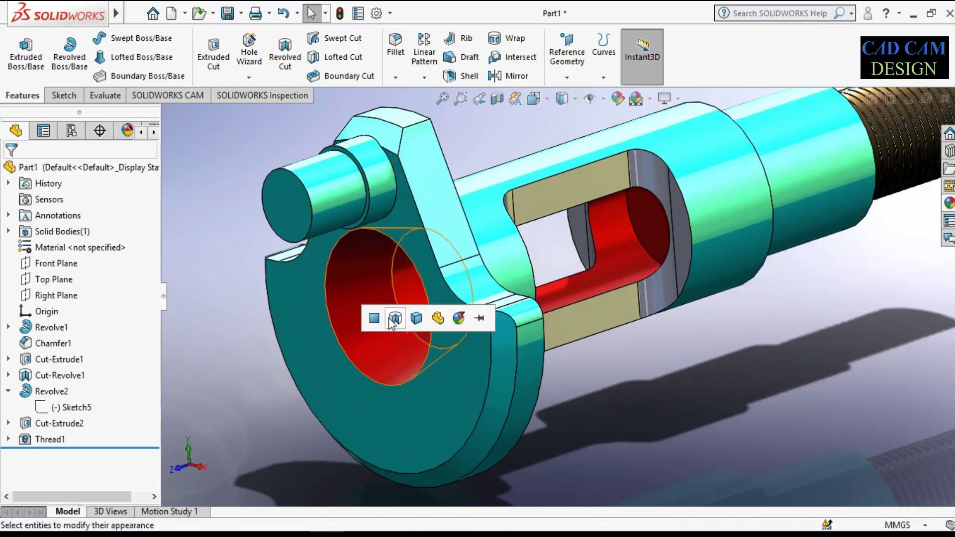
{"action": "scroll", "coordinate": [559, 430], "scroll_direction": "up", "scroll_amount": 2}
Step: Apply a siena finish, then metallic gold, to the slot walls
{"action": "left_click", "coordinate": [949, 202]}
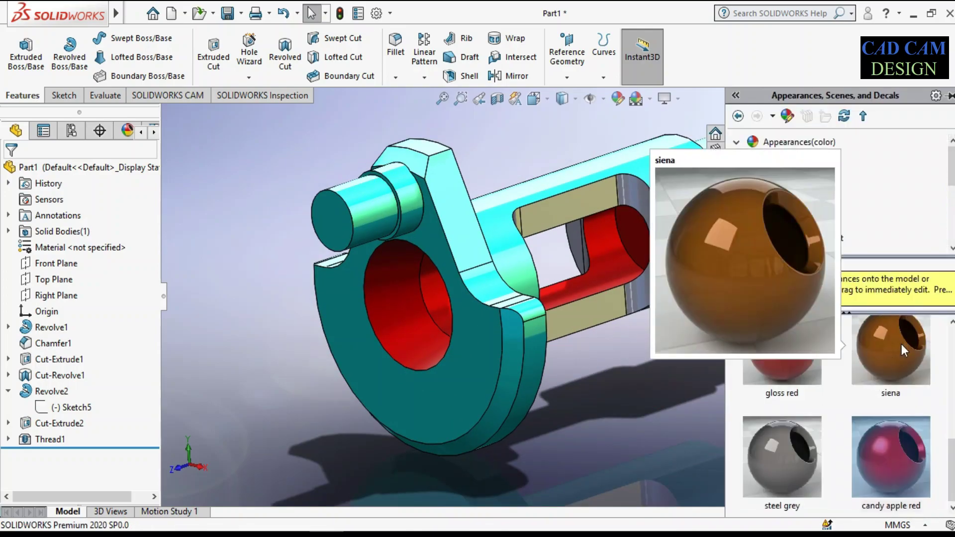
{"action": "scroll", "coordinate": [841, 423], "scroll_direction": "up", "scroll_amount": 2}
{"action": "mouse_move", "coordinate": [782, 455]}
{"action": "left_mouse_down"}
{"action": "mouse_move", "coordinate": [735, 412]}
{"action": "mouse_move", "coordinate": [622, 191]}
{"action": "left_mouse_up"}
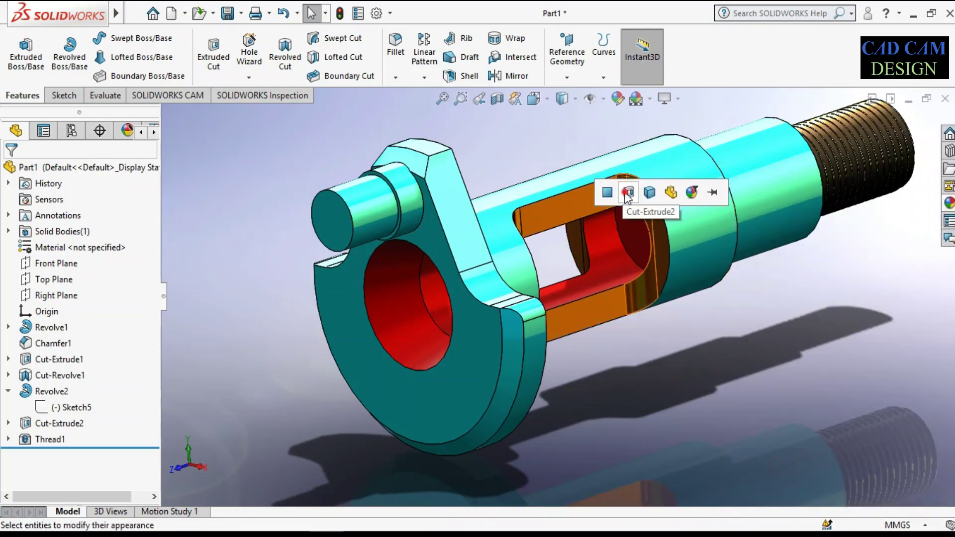
{"action": "left_click", "coordinate": [612, 188]}
{"action": "mouse_move", "coordinate": [558, 166]}
{"action": "middle_mouse_down"}
{"action": "mouse_move", "coordinate": [591, 184]}
{"action": "mouse_move", "coordinate": [792, 163]}
{"action": "middle_mouse_up"}
{"action": "scroll", "coordinate": [792, 163], "scroll_direction": "down", "scroll_amount": 3}
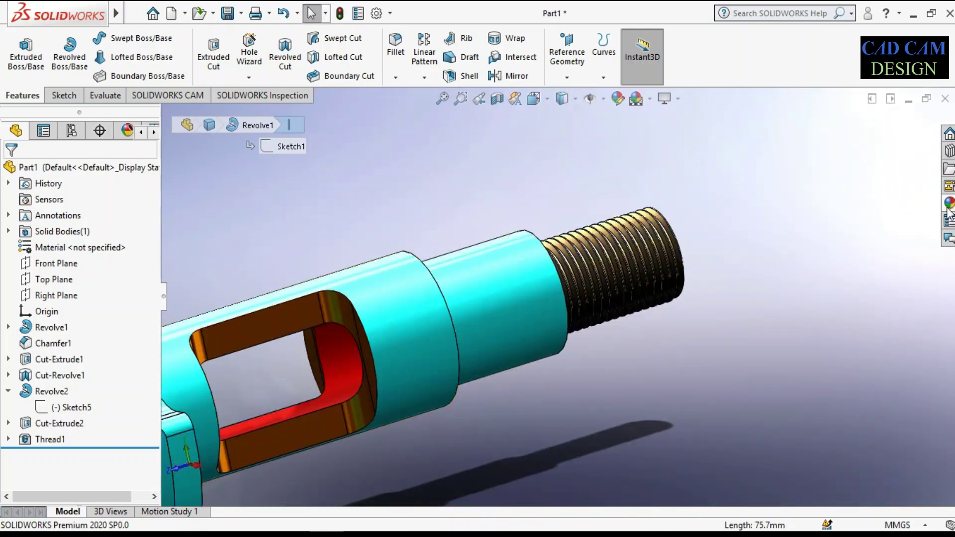
Step: Apply gloss blue car paint to the whole Thread1 feature
{"action": "left_click", "coordinate": [949, 203]}
{"action": "left_click", "coordinate": [895, 458]}
{"action": "left_click_drag", "start_coordinate": [895, 459], "coordinate": [616, 220]}
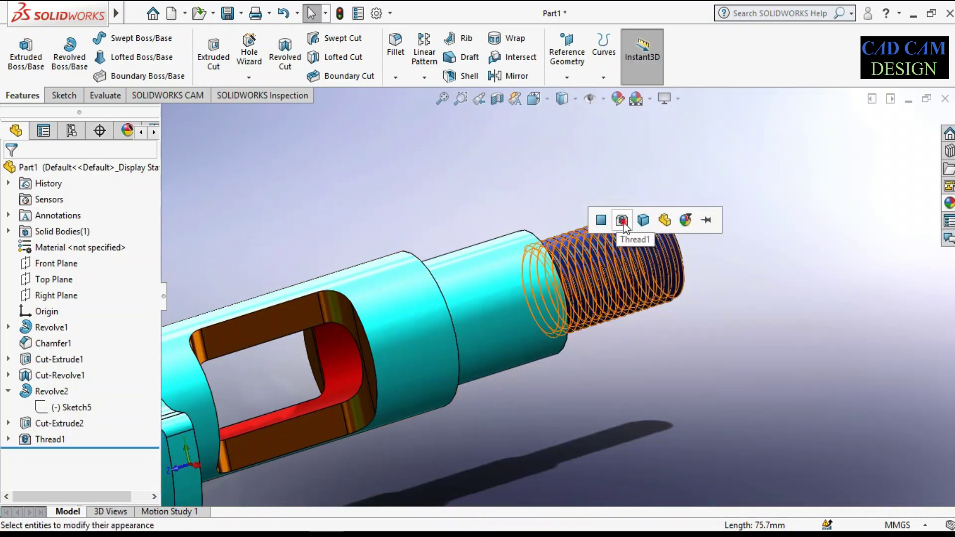
{"action": "left_click", "coordinate": [630, 216]}
{"action": "scroll", "coordinate": [745, 267], "scroll_direction": "up", "scroll_amount": 2}
{"action": "scroll", "coordinate": [598, 271], "scroll_direction": "down", "scroll_amount": 3}
Step: Replace the thread's blue with red car paint across the whole Thread1 feature
{"action": "left_click", "coordinate": [949, 203]}
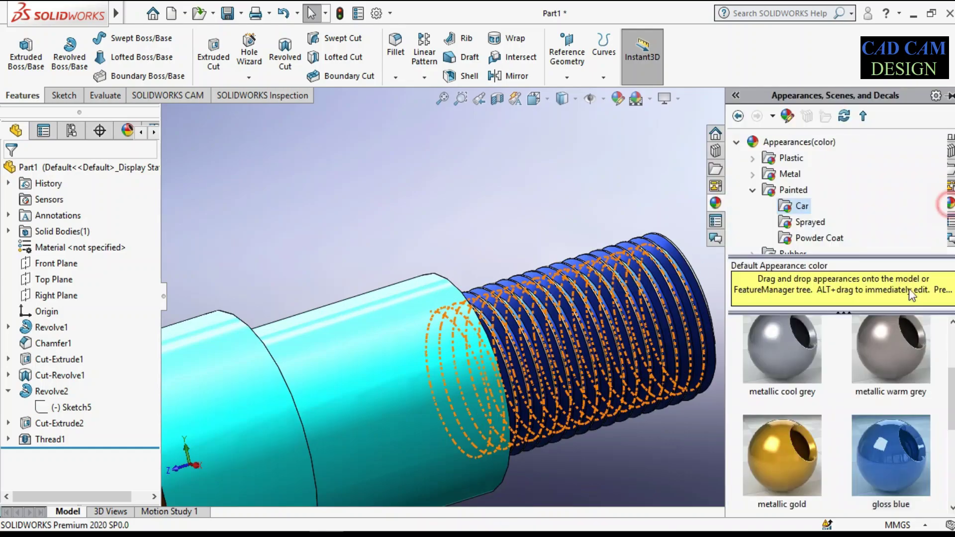
{"action": "scroll", "coordinate": [845, 423], "scroll_direction": "down", "scroll_amount": 2}
{"action": "left_click", "coordinate": [602, 299]}
{"action": "left_click", "coordinate": [792, 271]}
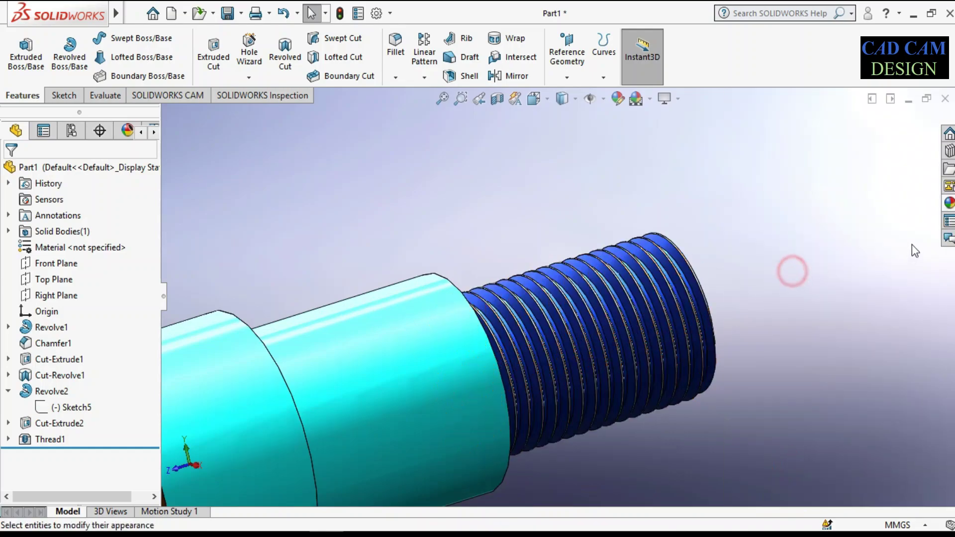
{"action": "left_click", "coordinate": [948, 202]}
{"action": "mouse_move", "coordinate": [900, 440]}
{"action": "left_mouse_down"}
{"action": "mouse_move", "coordinate": [637, 237]}
{"action": "mouse_move", "coordinate": [657, 252]}
{"action": "left_mouse_up"}
{"action": "left_click", "coordinate": [661, 256]}
{"action": "scroll", "coordinate": [386, 329], "scroll_direction": "up", "scroll_amount": 3}
{"action": "scroll", "coordinate": [387, 329], "scroll_direction": "down", "scroll_amount": 2}
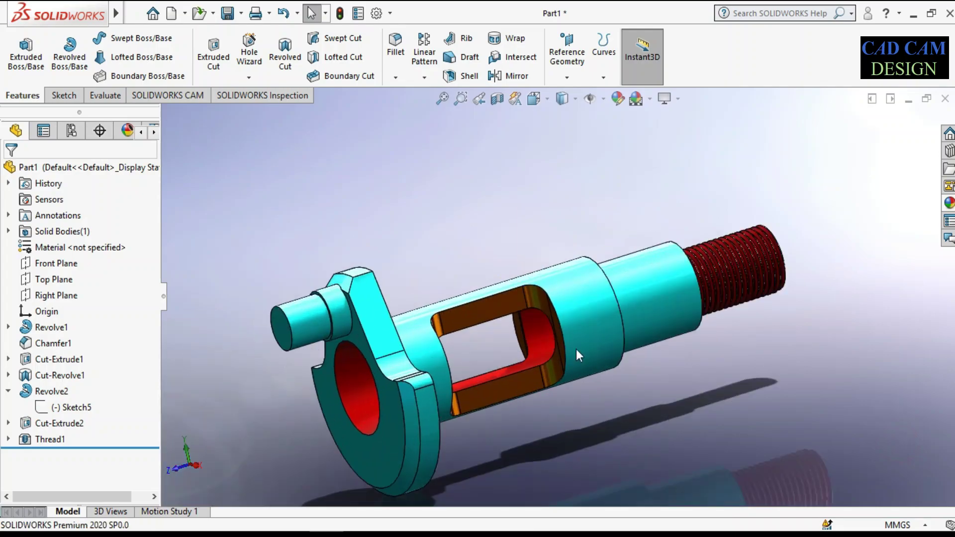
{"action": "scroll", "coordinate": [517, 408], "scroll_direction": "down", "scroll_amount": 1}
{"action": "scroll", "coordinate": [663, 432], "scroll_direction": "up", "scroll_amount": 2}
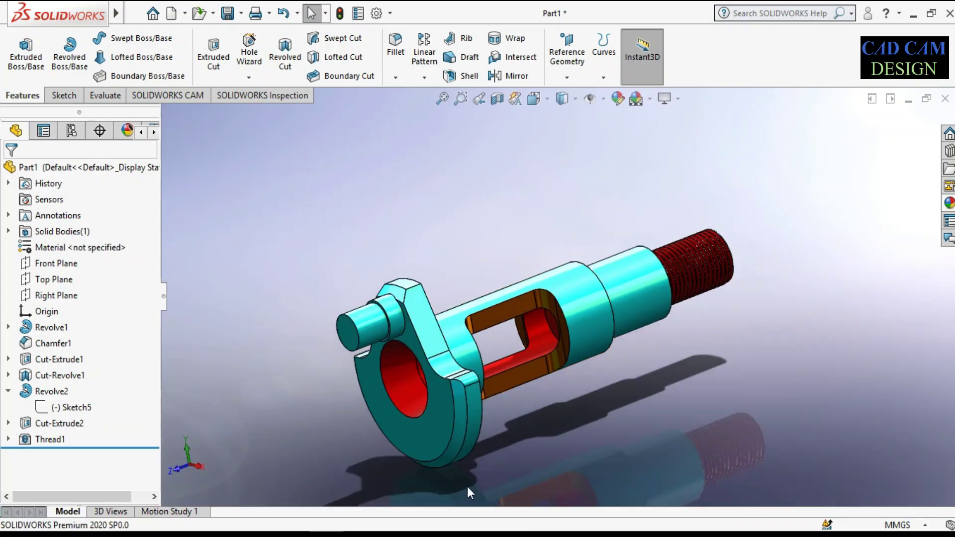
Step: Switch to the isometric view, orbit the part, and open the Motion Study 1 timeline
{"action": "key", "text": "space"}
{"action": "left_click", "coordinate": [398, 329]}
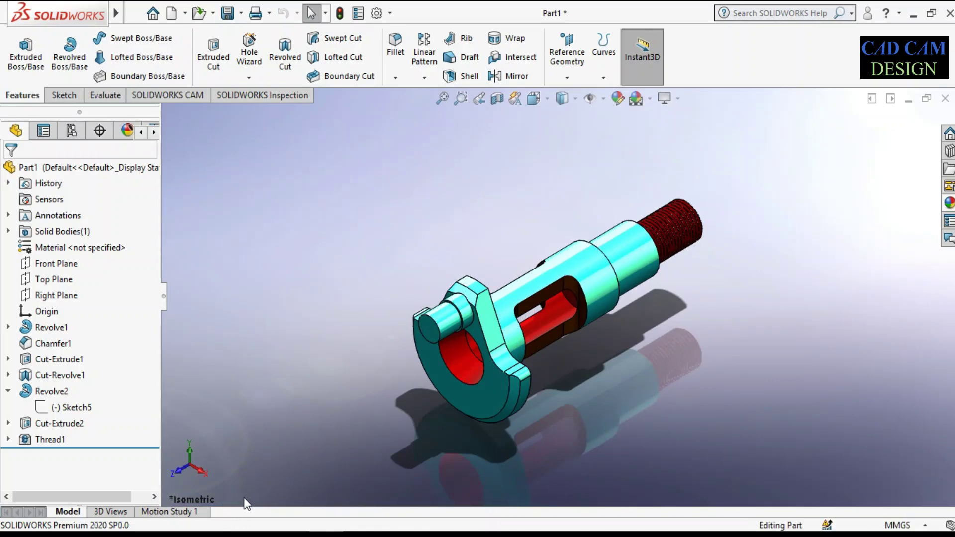
{"action": "mouse_move", "coordinate": [244, 498]}
{"action": "middle_mouse_down"}
{"action": "mouse_move", "coordinate": [394, 500]}
{"action": "mouse_move", "coordinate": [627, 470]}
{"action": "mouse_move", "coordinate": [628, 497]}
{"action": "mouse_move", "coordinate": [611, 478]}
{"action": "middle_mouse_up"}
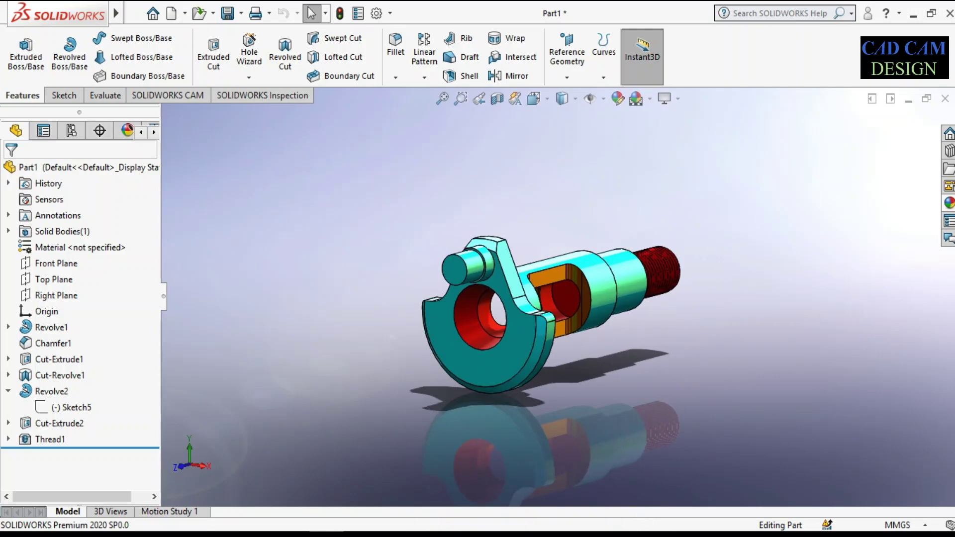
{"action": "scroll", "coordinate": [566, 312], "scroll_direction": "down", "scroll_amount": 3}
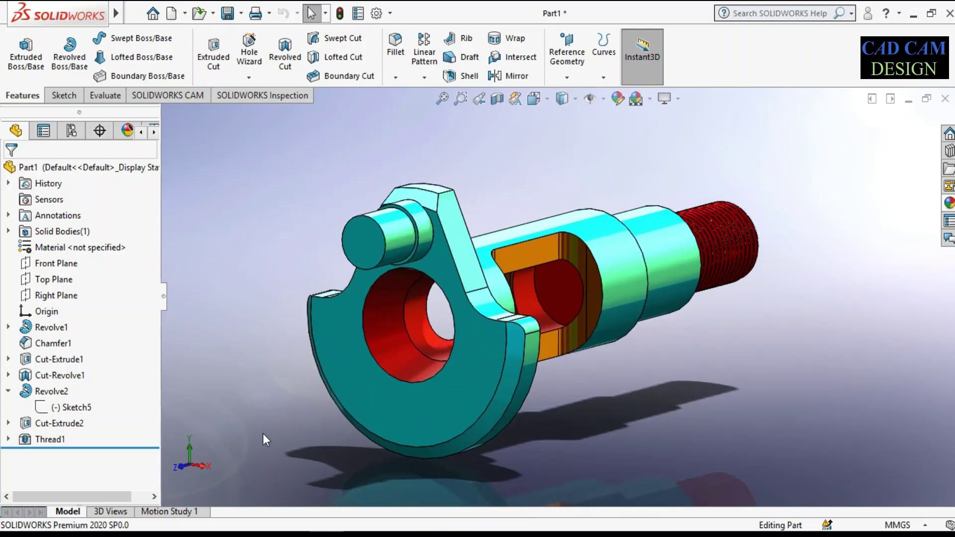
{"action": "left_click", "coordinate": [151, 513]}
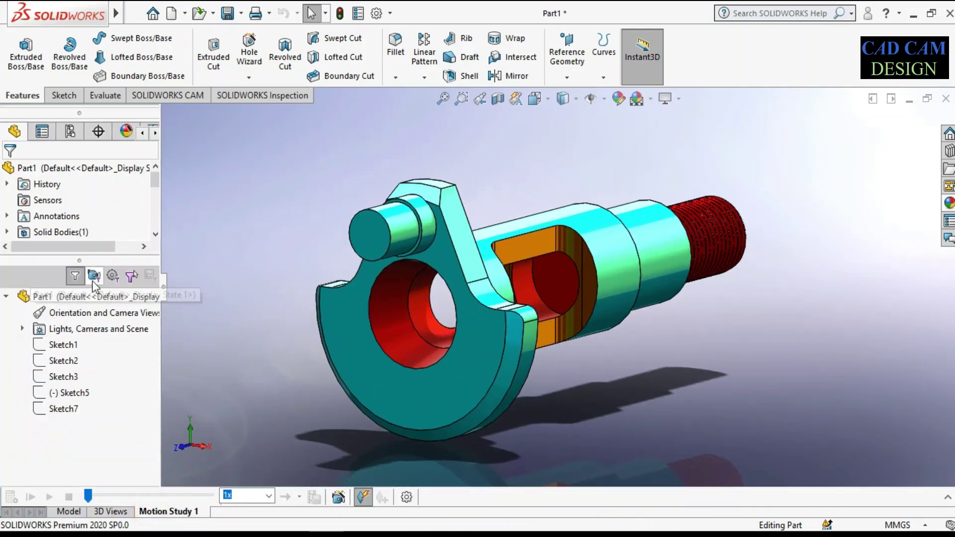
Step: Use the Animation Wizard for a 10-second, one-turn clockwise Y-axis rotation, then play it
{"action": "left_click", "coordinate": [336, 498]}
{"action": "left_click", "coordinate": [523, 430]}
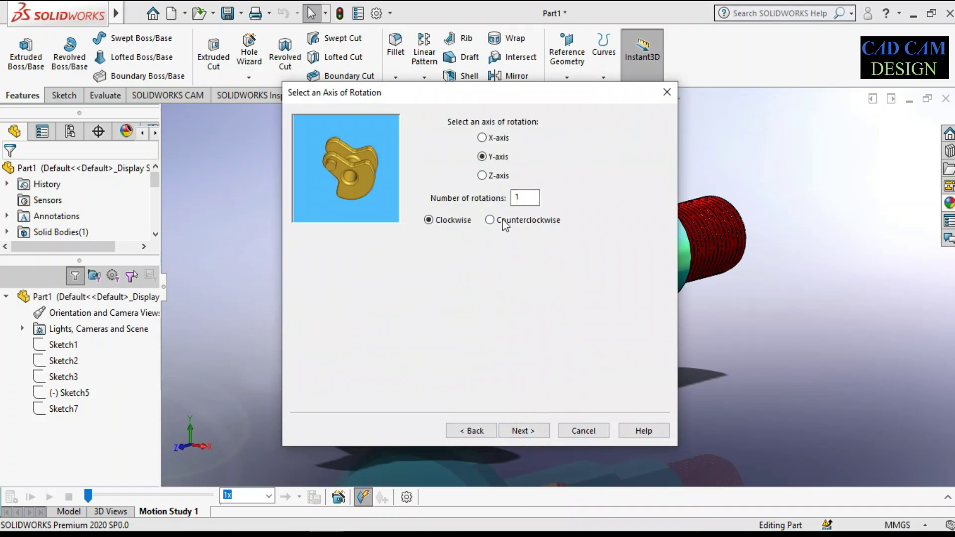
{"action": "left_click", "coordinate": [529, 430]}
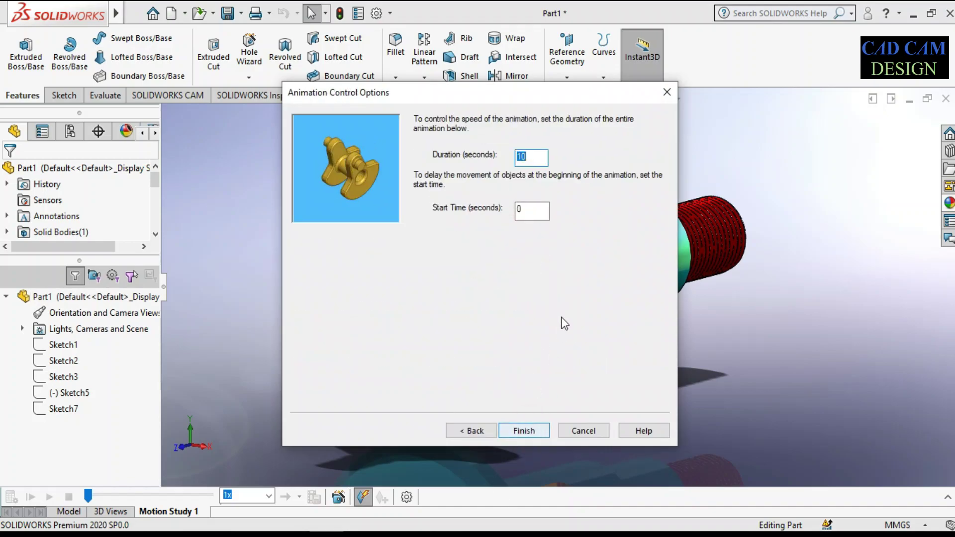
{"action": "left_click", "coordinate": [542, 432]}
{"action": "left_click", "coordinate": [50, 497]}
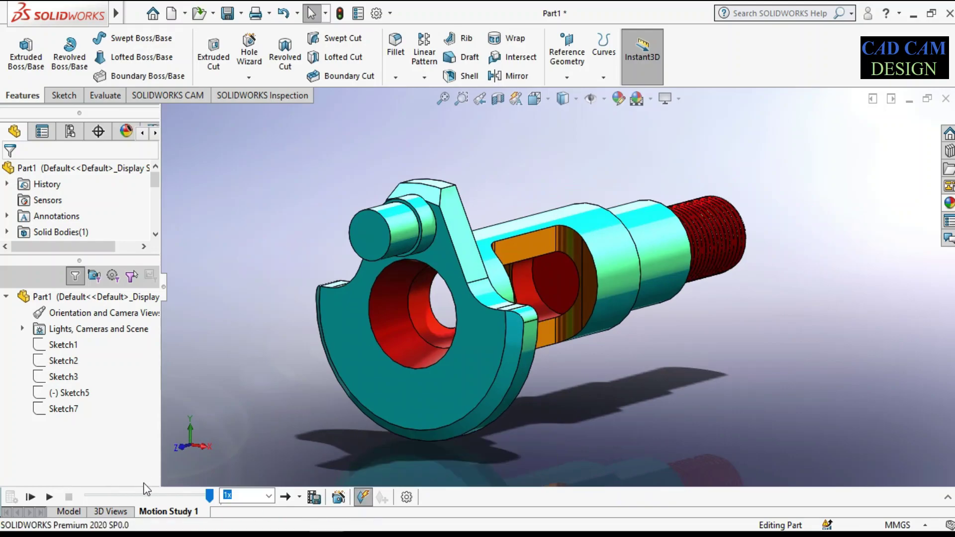
Step: Return to the Model tab and set the appearance colour to cyan (0,255,255)
{"action": "left_click", "coordinate": [69, 511]}
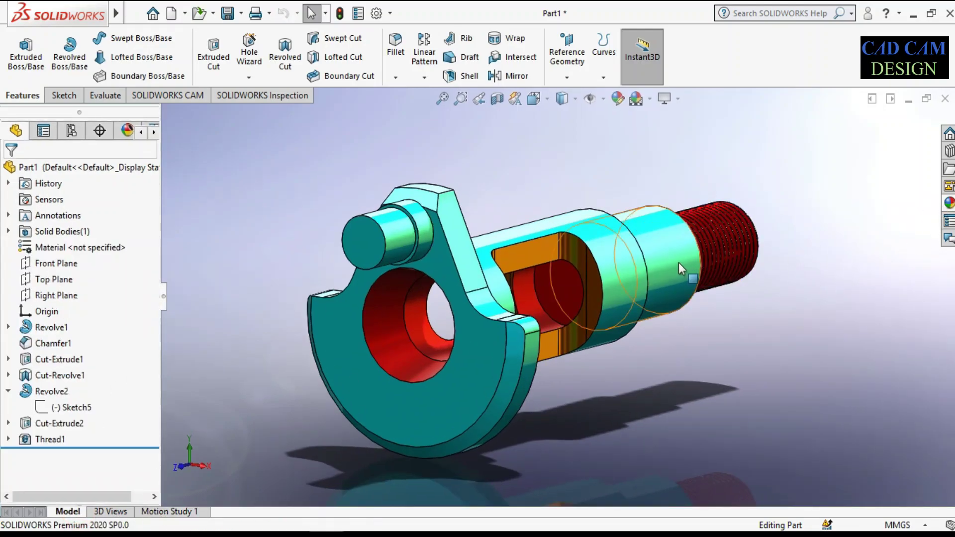
{"action": "left_click", "coordinate": [768, 362]}
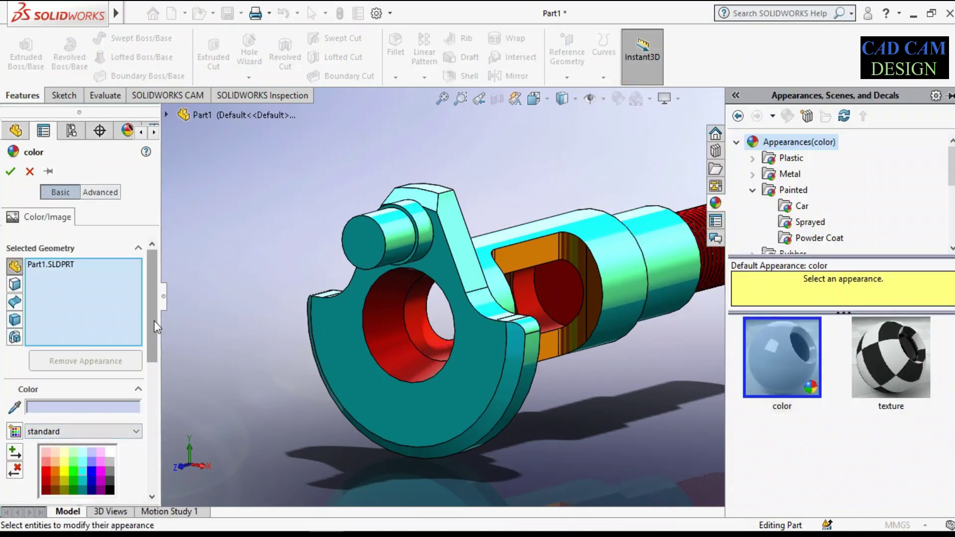
{"action": "scroll", "coordinate": [157, 327], "scroll_direction": "down", "scroll_amount": 3}
{"action": "left_click", "coordinate": [83, 338]}
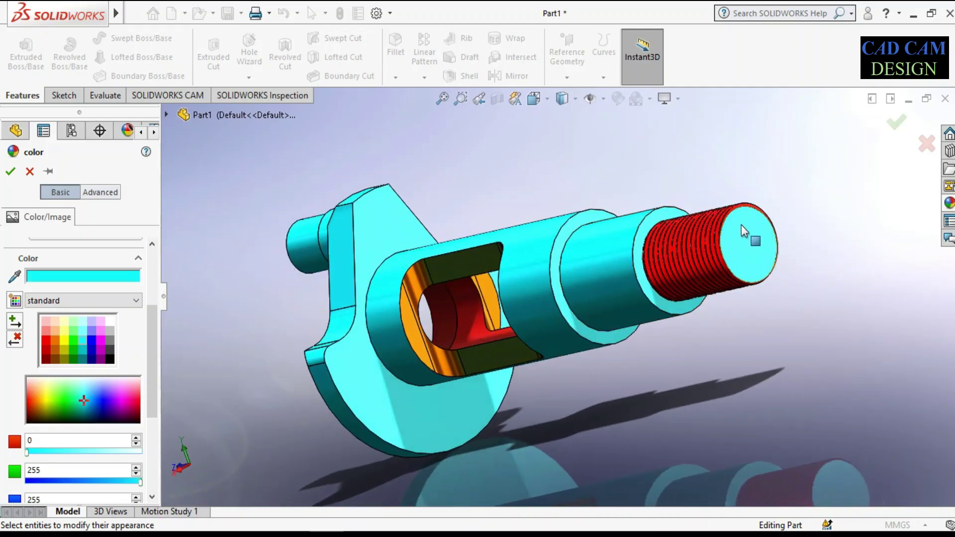
{"action": "scroll", "coordinate": [742, 231], "scroll_direction": "down", "scroll_amount": 3}
{"action": "scroll", "coordinate": [742, 230], "scroll_direction": "down", "scroll_amount": 3}
{"action": "scroll", "coordinate": [742, 230], "scroll_direction": "down", "scroll_amount": 2}
{"action": "left_click", "coordinate": [926, 144]}
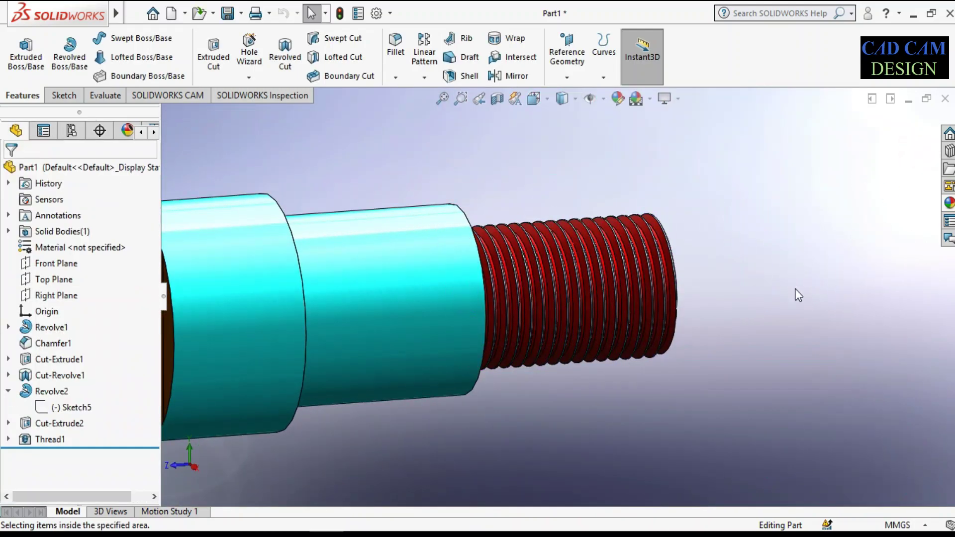
Step: Apply cyan to the threaded end's flat face and adjacent shoulder face
{"action": "middle_click_drag", "start_coordinate": [795, 289], "coordinate": [703, 303]}
{"action": "left_click", "coordinate": [428, 284]}
{"action": "scroll", "coordinate": [311, 238], "scroll_direction": "down", "scroll_amount": 3}
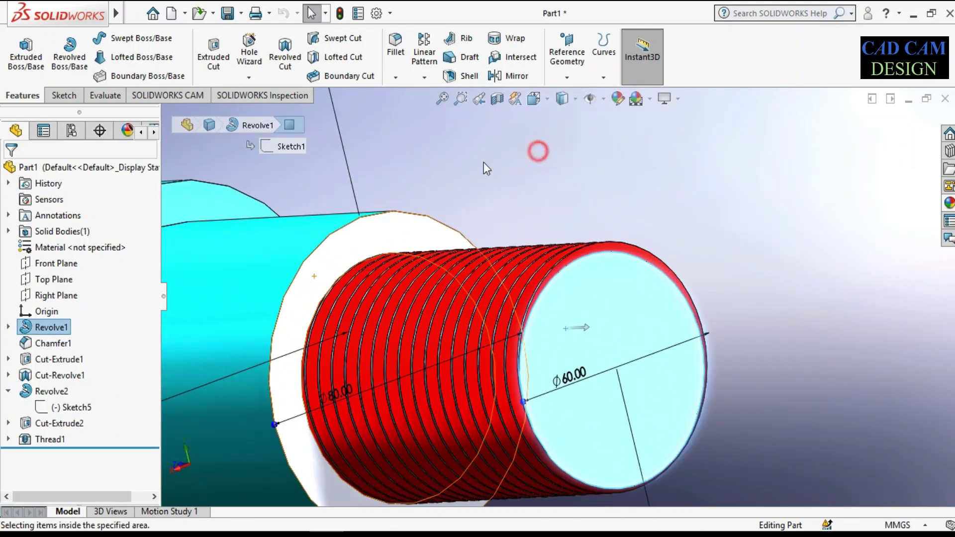
{"action": "left_click", "coordinate": [613, 291]}
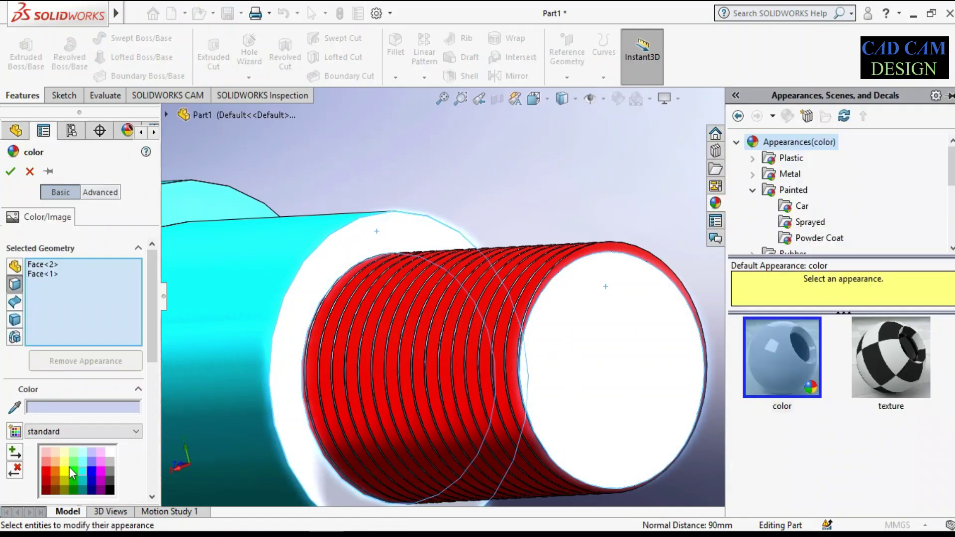
{"action": "left_click", "coordinate": [83, 468]}
{"action": "left_click", "coordinate": [10, 172]}
{"action": "scroll", "coordinate": [498, 208], "scroll_direction": "up", "scroll_amount": 5}
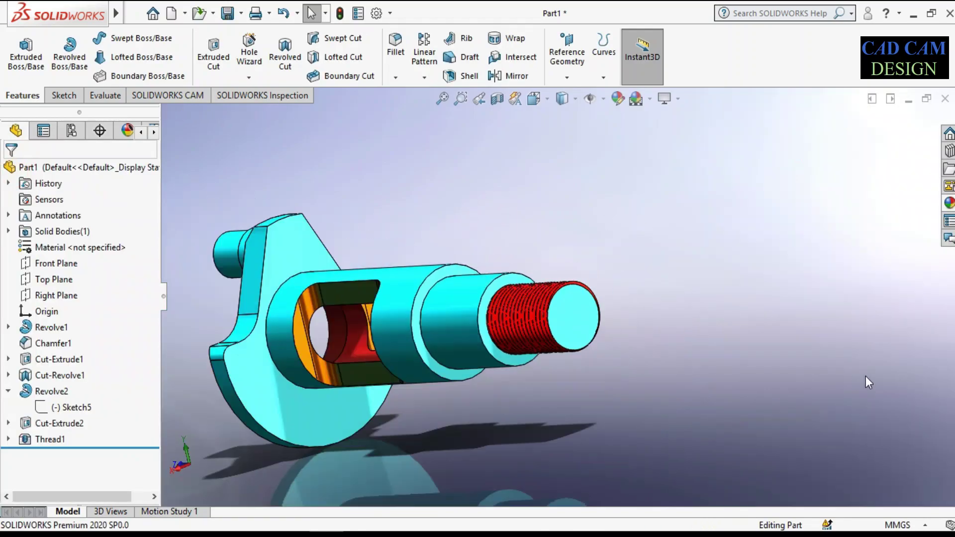
{"action": "middle_click_drag", "start_coordinate": [378, 289], "coordinate": [559, 295]}
Step: Snap to a standard view, cancel a trial metallic gold on the boss, and play Motion Study 1
{"action": "key", "text": "space"}
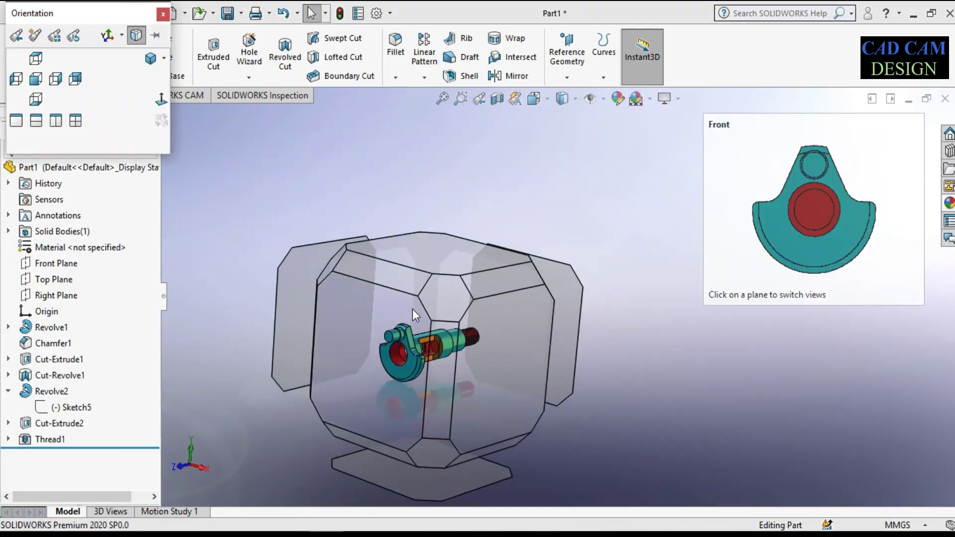
{"action": "left_click", "coordinate": [449, 354]}
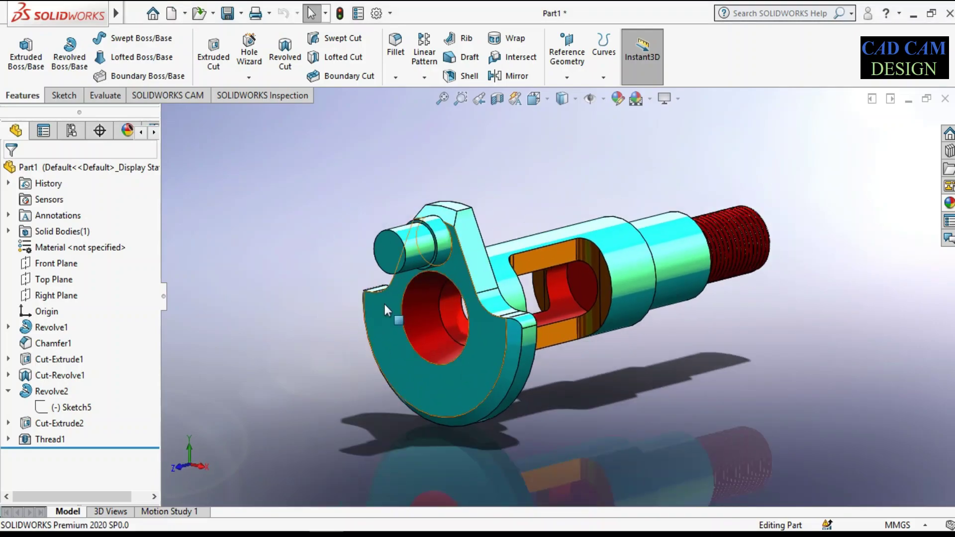
{"action": "left_click", "coordinate": [948, 203]}
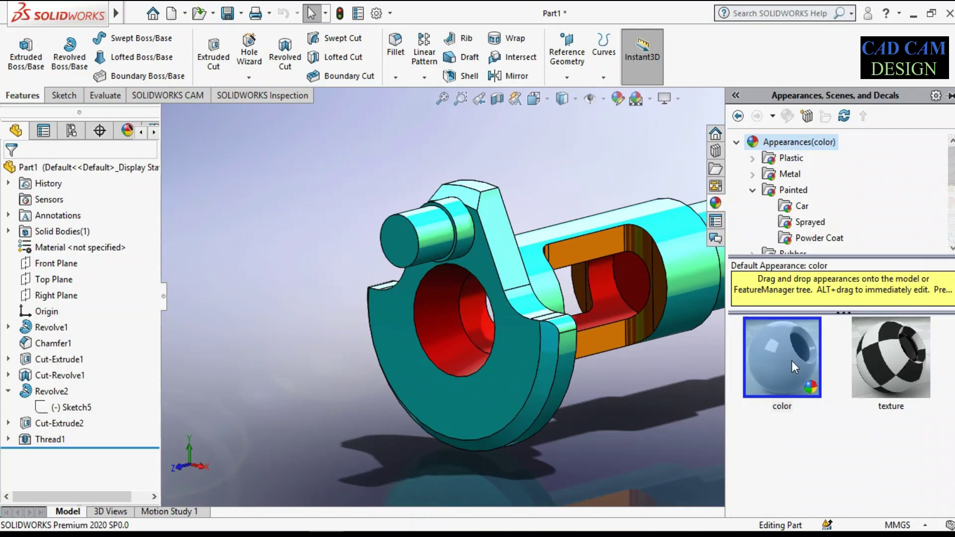
{"action": "left_click", "coordinate": [795, 201]}
{"action": "scroll", "coordinate": [783, 357], "scroll_direction": "down", "scroll_amount": 3}
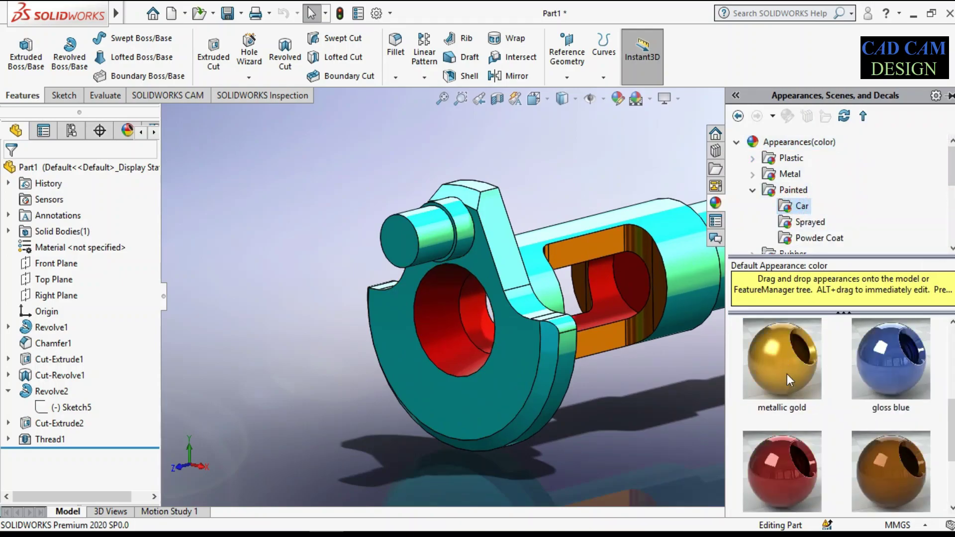
{"action": "left_click_drag", "start_coordinate": [784, 359], "coordinate": [428, 228]}
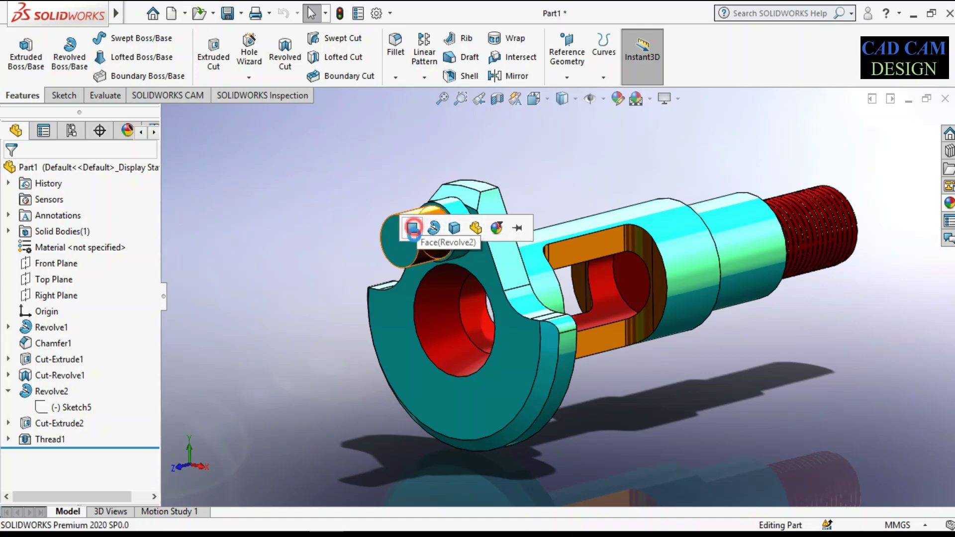
{"action": "left_click", "coordinate": [413, 229]}
{"action": "left_click", "coordinate": [776, 407]}
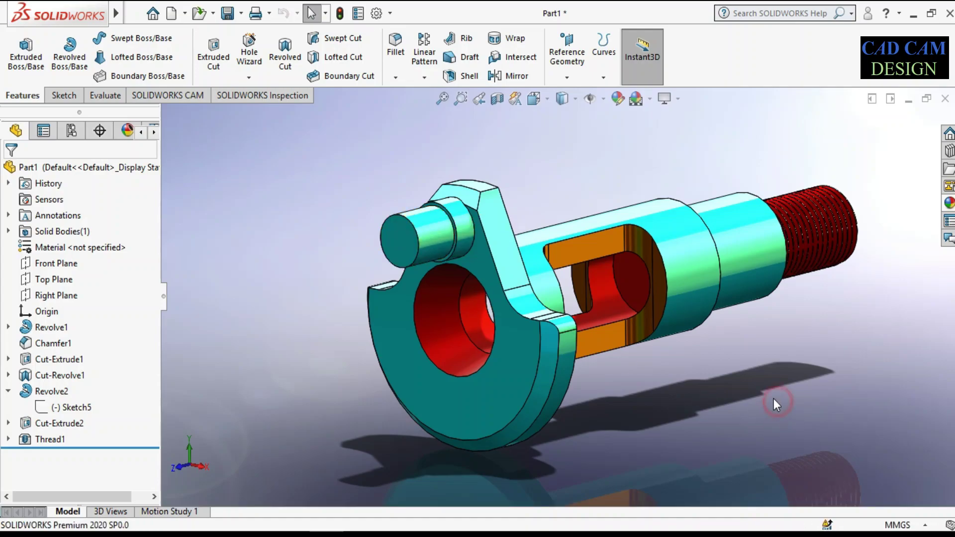
{"action": "left_click", "coordinate": [195, 509]}
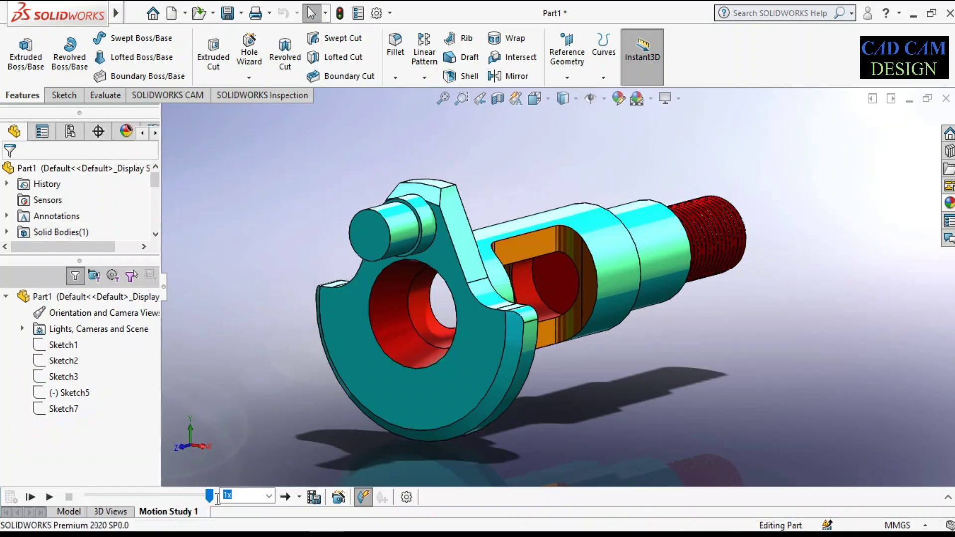
{"action": "left_click", "coordinate": [47, 499]}
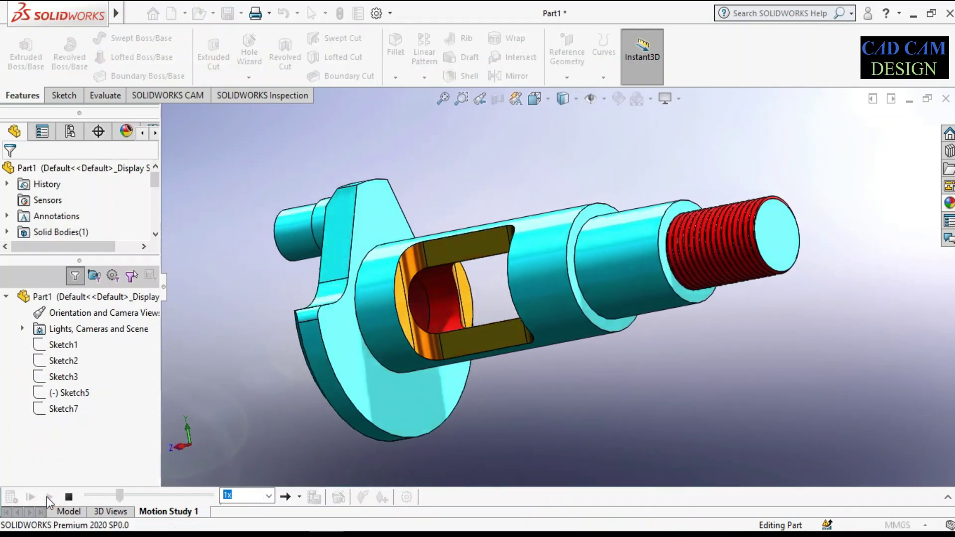